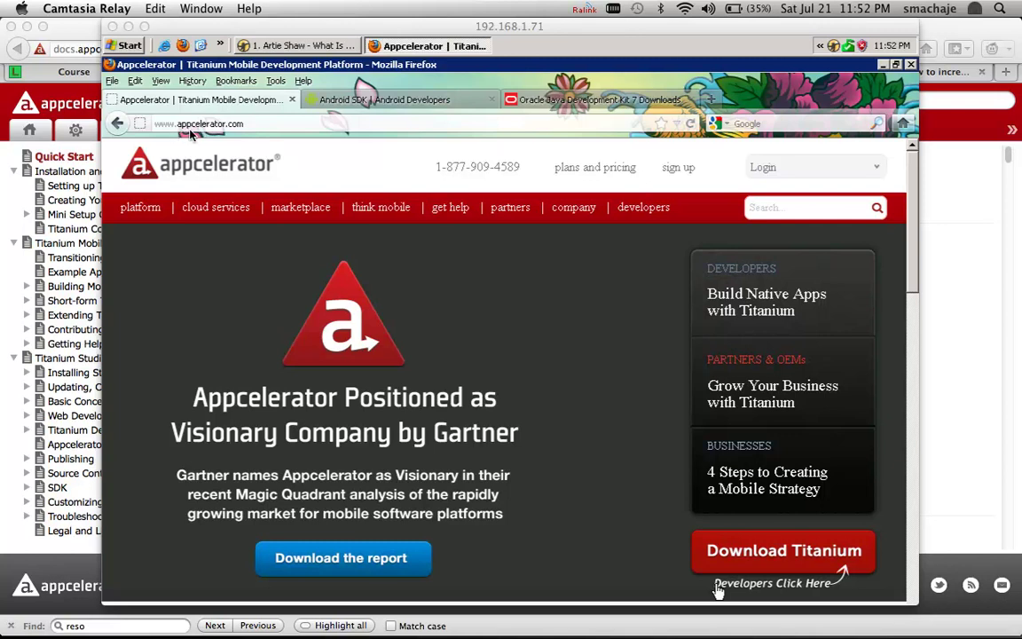
# Bring the Remote Desktop Connection window forward and switch it to Full Screen from the View menu.
pyautogui.click(182, 9)
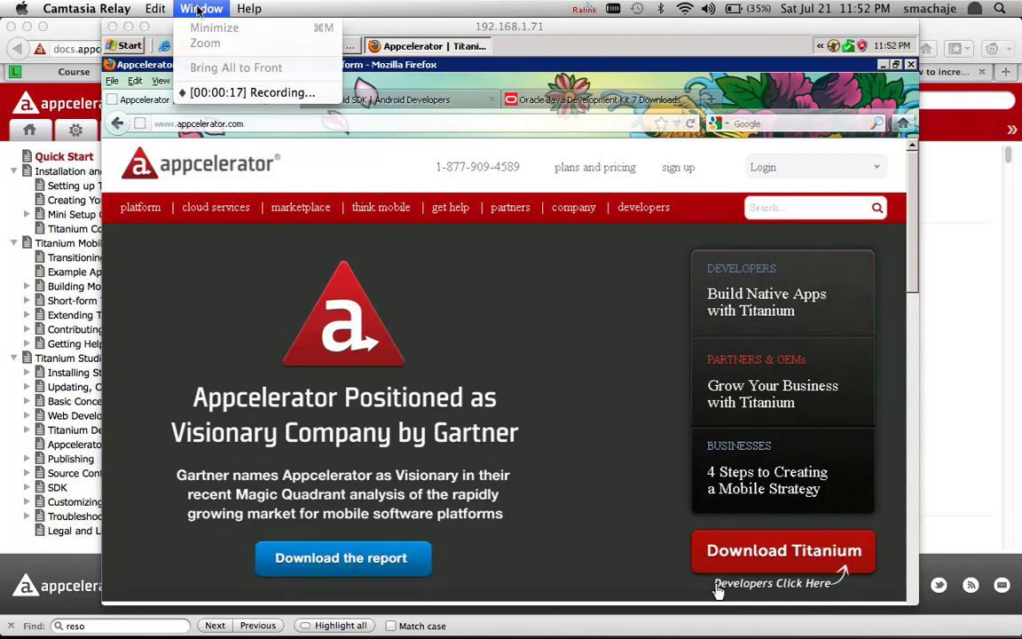
pyautogui.click(169, 223)
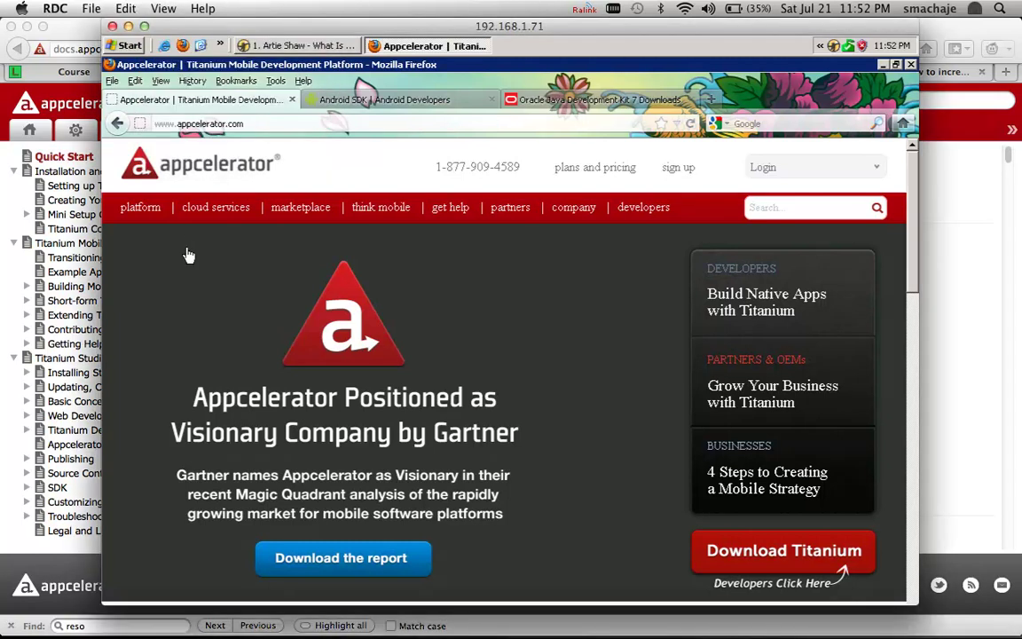
pyautogui.click(163, 9)
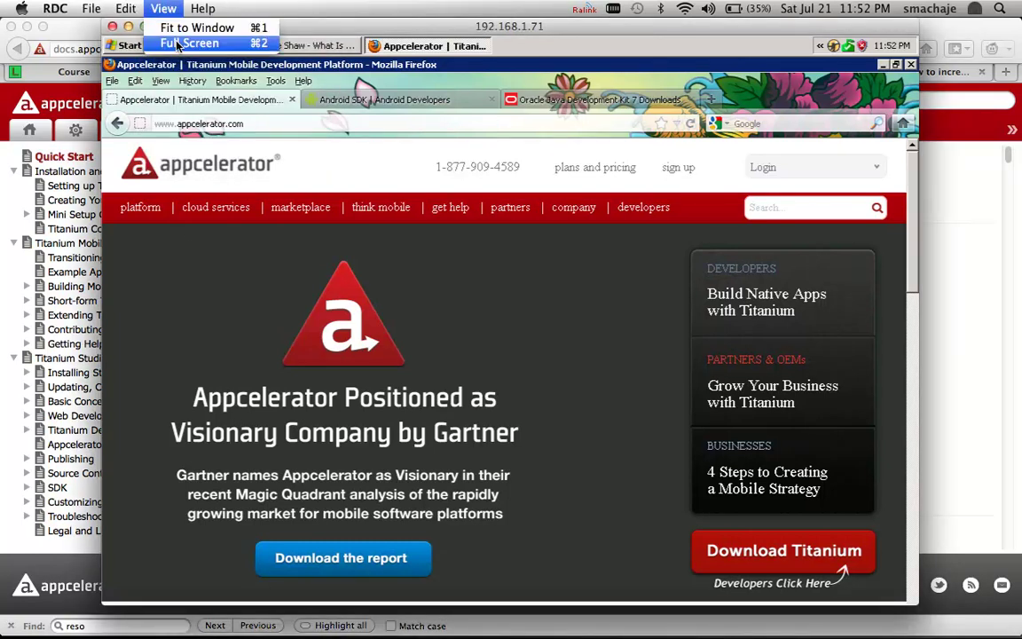
pyautogui.click(177, 45)
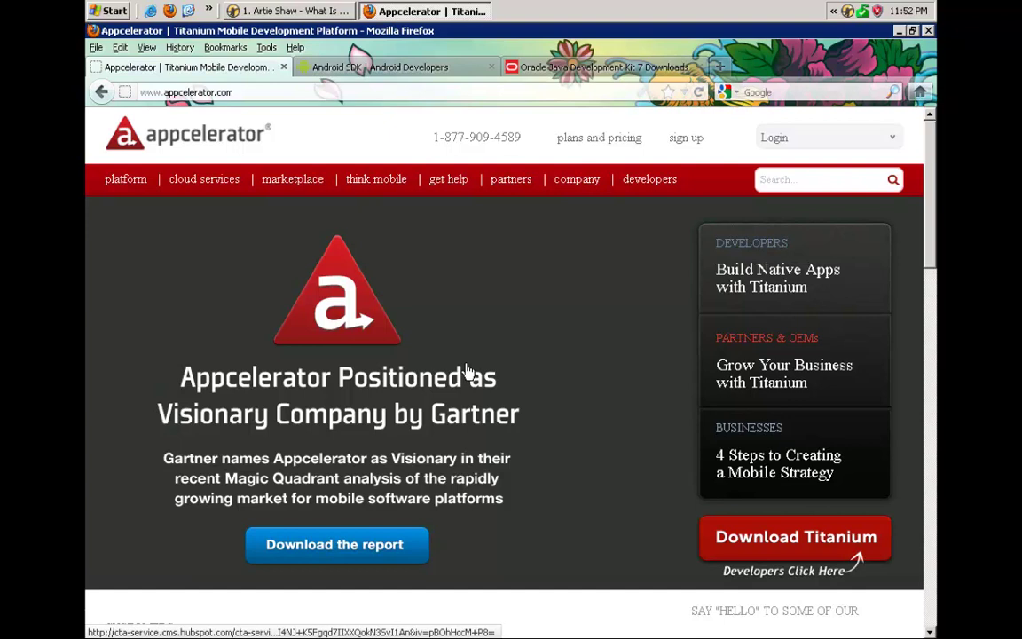
pyautogui.click(786, 93)
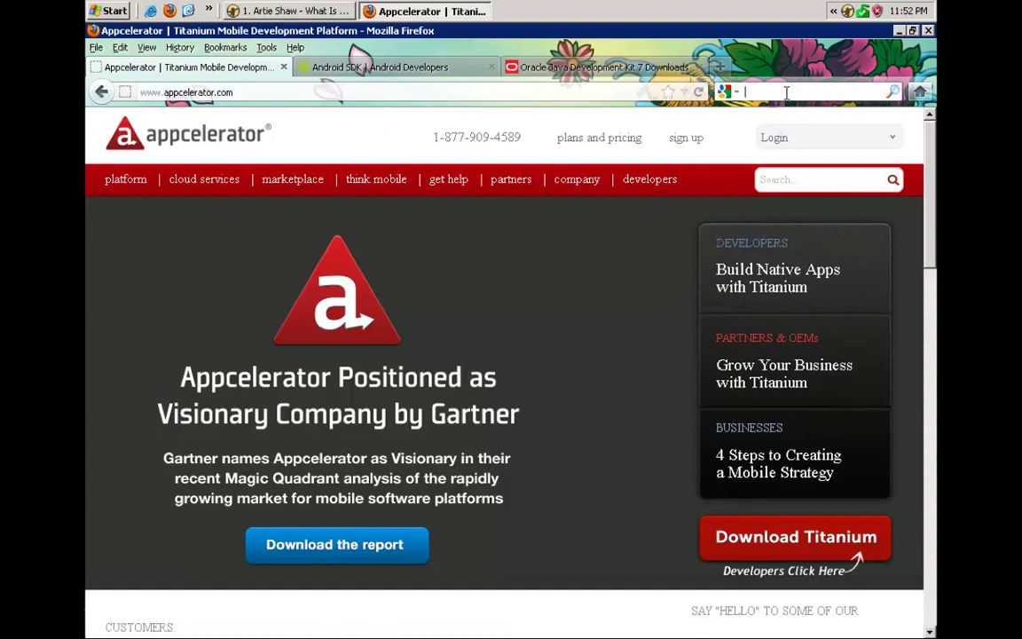
# Google 'appcelerator' and open the Appcelerator | Titanium Mobile Development Platform result.
pyautogui.write('appce')
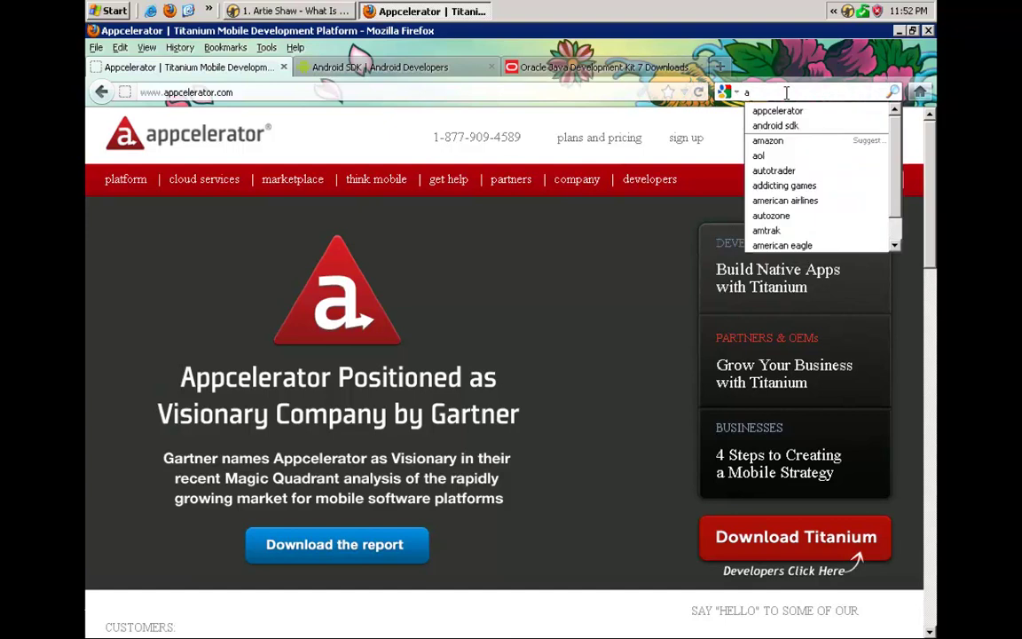
pyautogui.write('lerator')
pyautogui.press('Return')
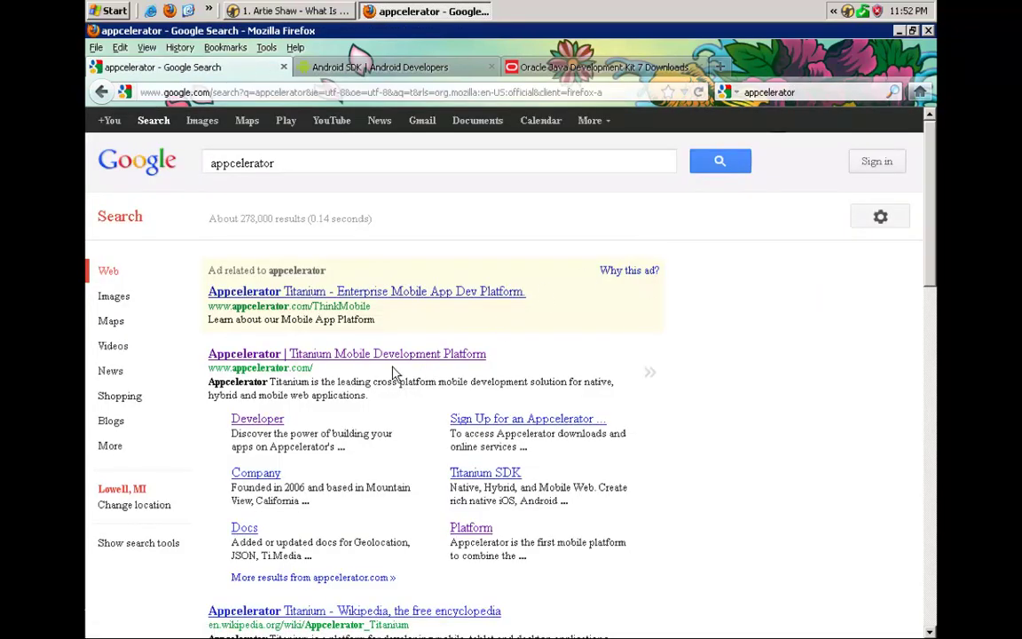
pyautogui.click(411, 354)
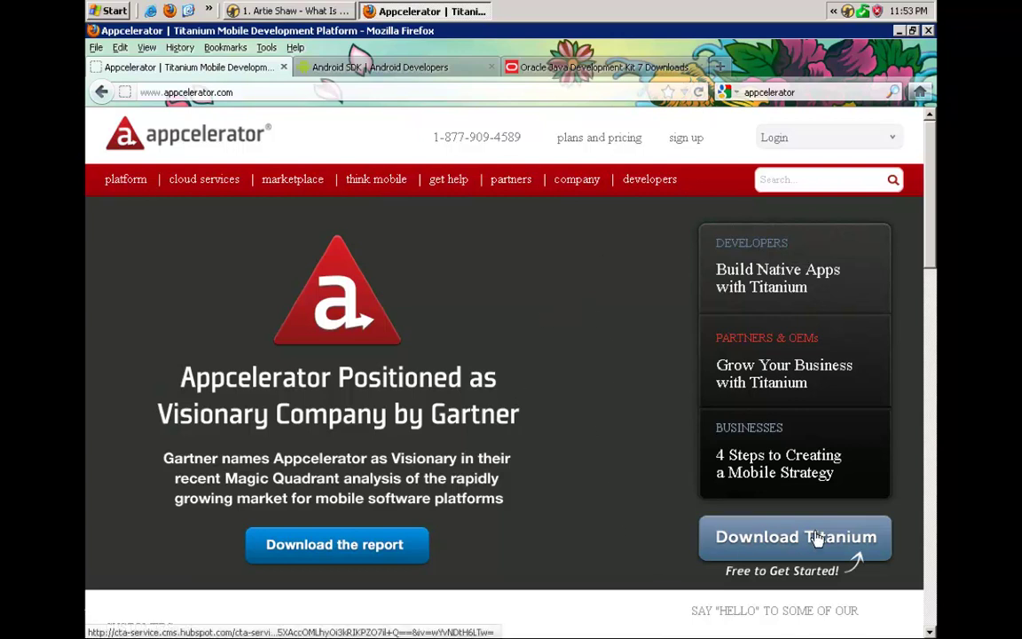
# From Download Titanium on the Resources page, save the Windows Titanium_Studio.exe installer (163 MB).
pyautogui.click(768, 537)
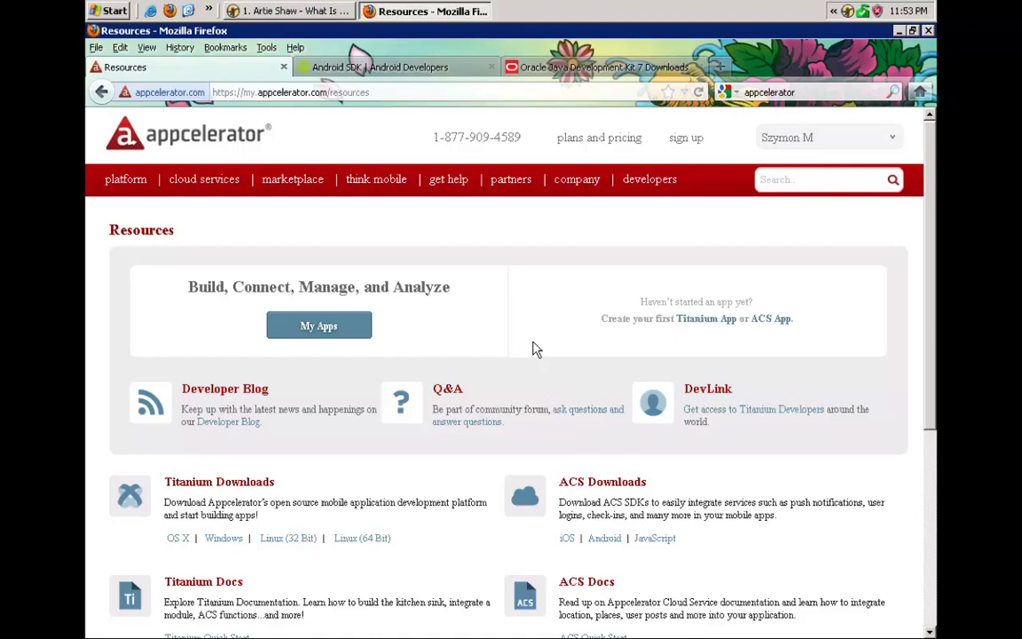
pyautogui.click(803, 137)
pyautogui.click(224, 539)
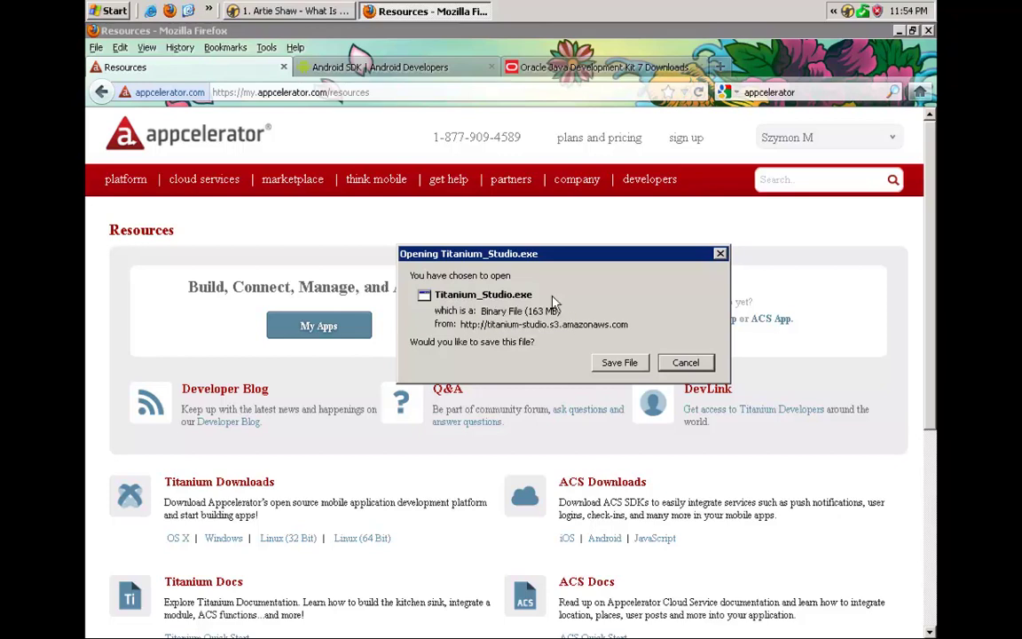
pyautogui.click(629, 363)
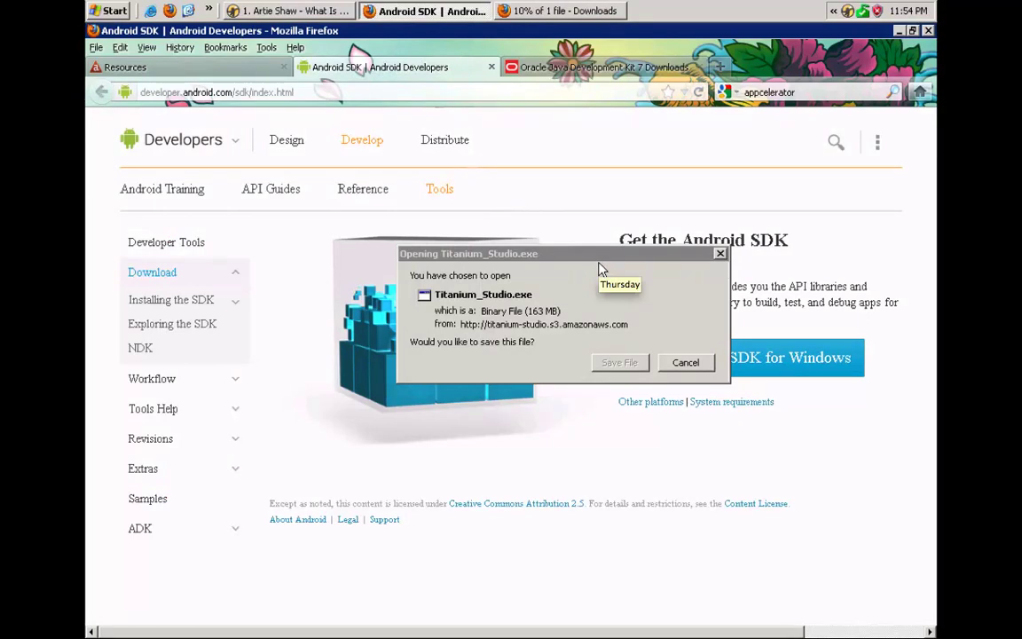
# Move the Titanium prompt aside and save the Android SDK installer_r20.0.1-windows.exe (67.2 MB).
pyautogui.click(616, 266)
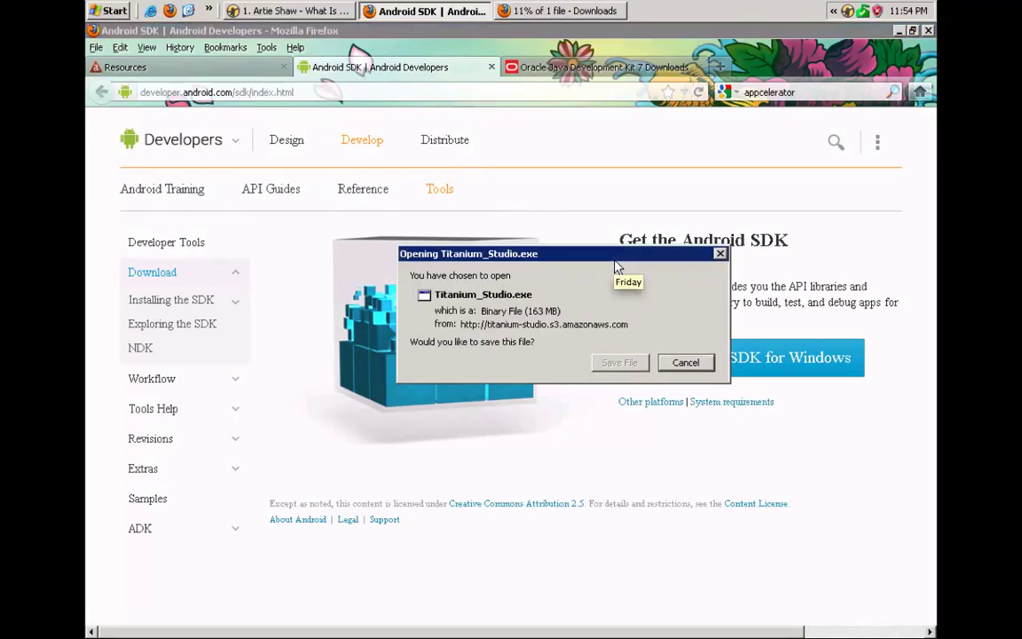
pyautogui.moveTo(618, 266); pyautogui.dragTo(687, 457)
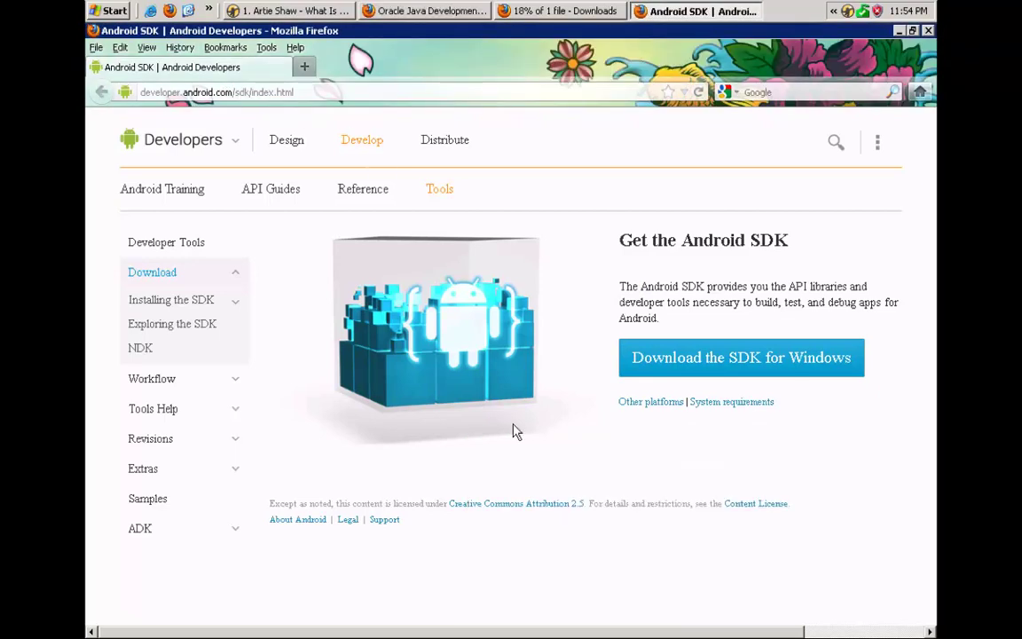
pyautogui.click(715, 364)
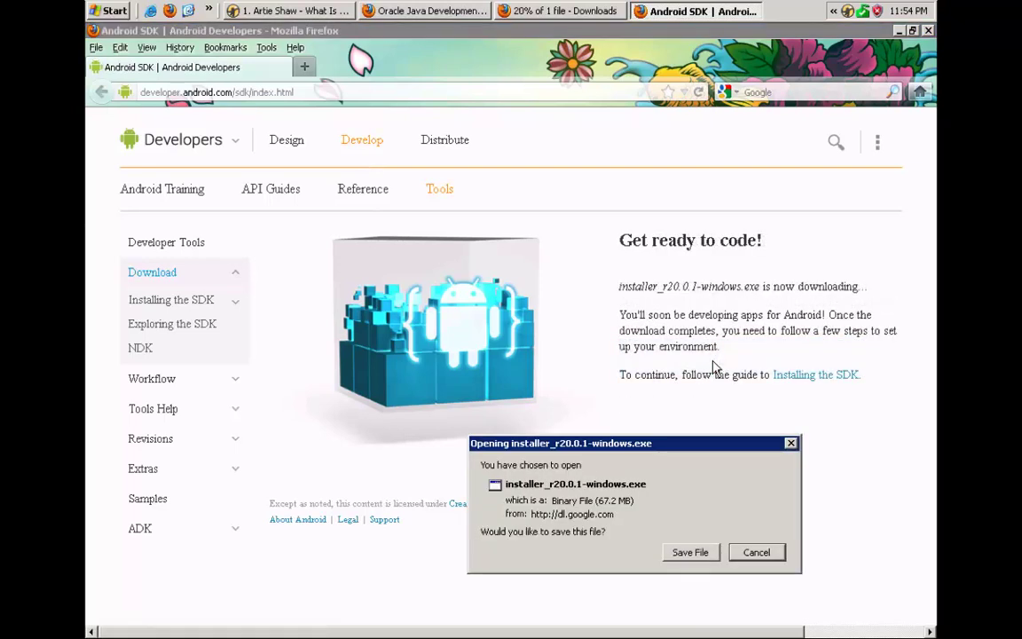
pyautogui.click(694, 553)
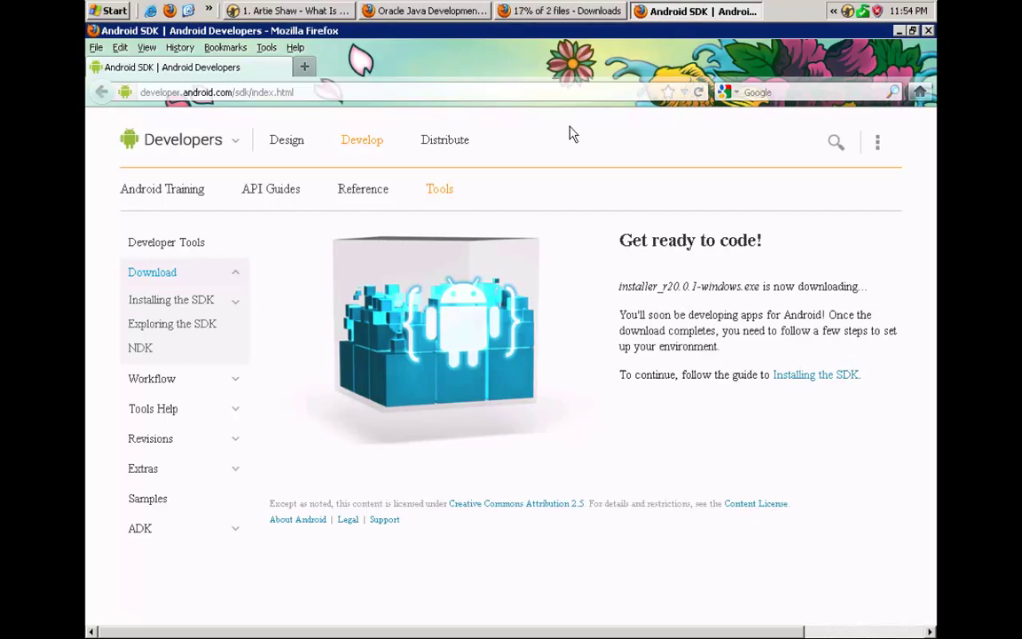
pyautogui.click(415, 15)
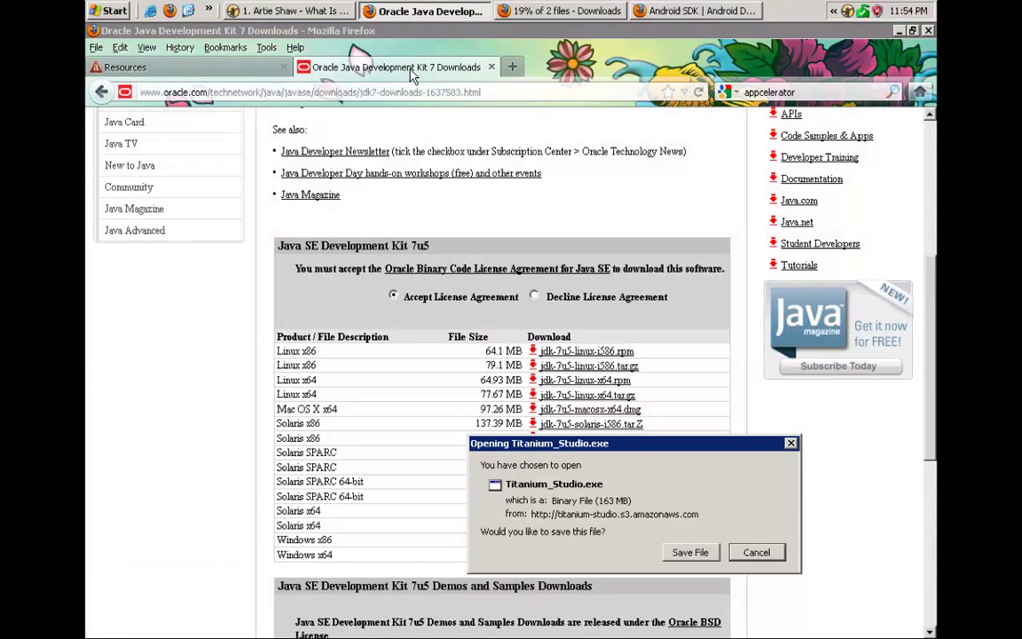
# Save Titanium_Studio.exe and open java.sun.com in a new Firefox tab.
pyautogui.click(690, 552)
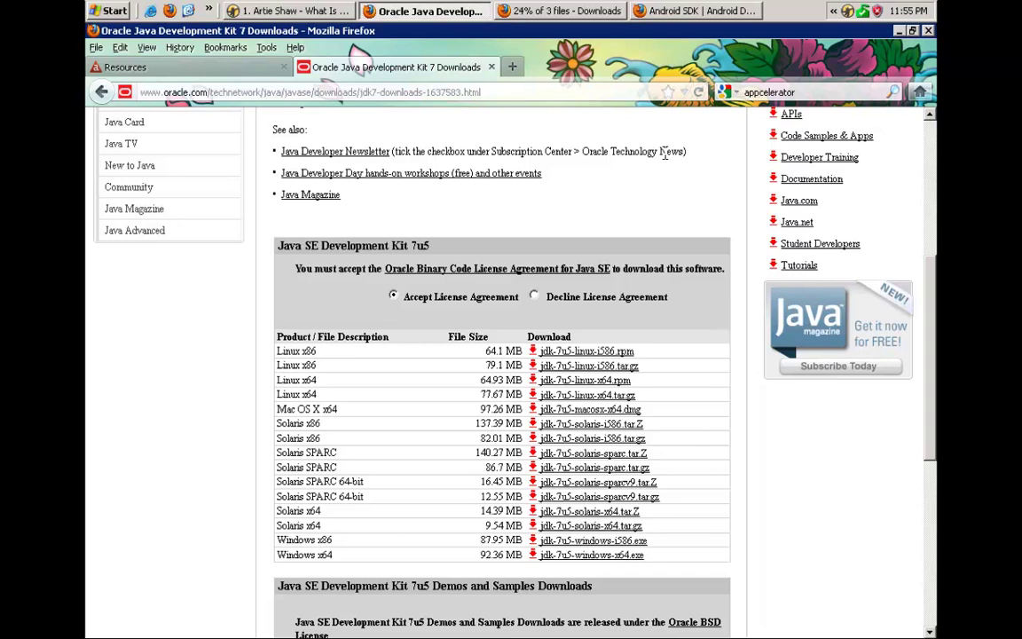
pyautogui.click(513, 69)
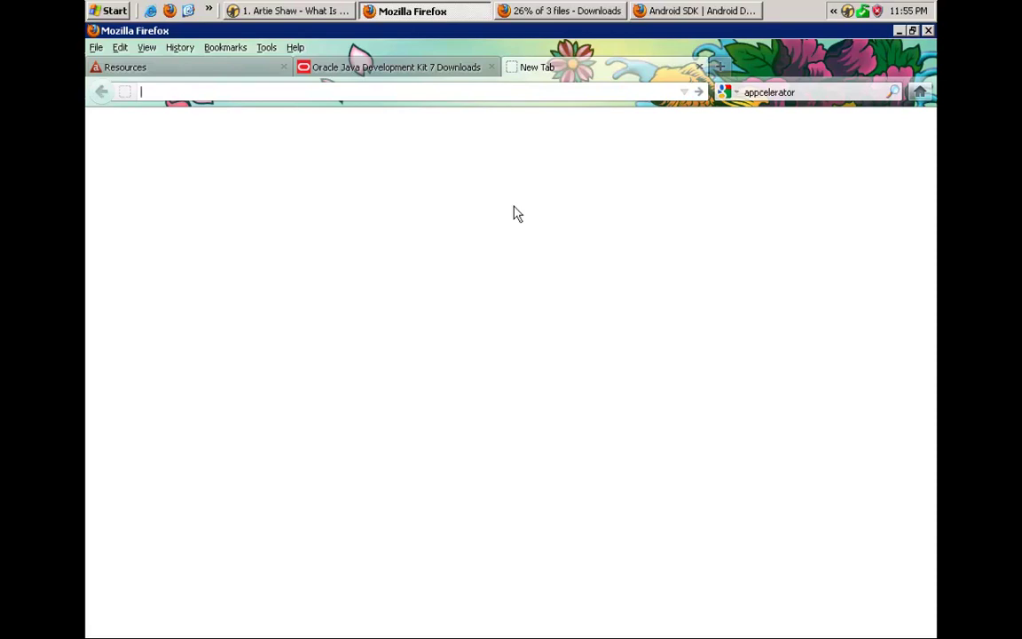
pyautogui.write('sun')
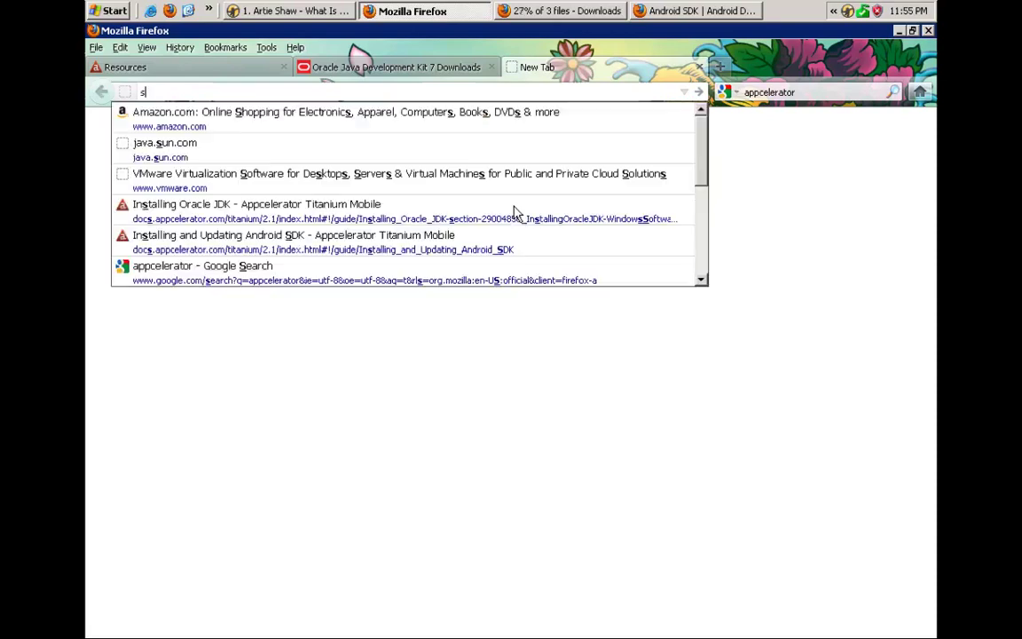
pyautogui.press('BackSpace')
pyautogui.press('BackSpace')
pyautogui.press('BackSpace')
pyautogui.write('java.sun.com')
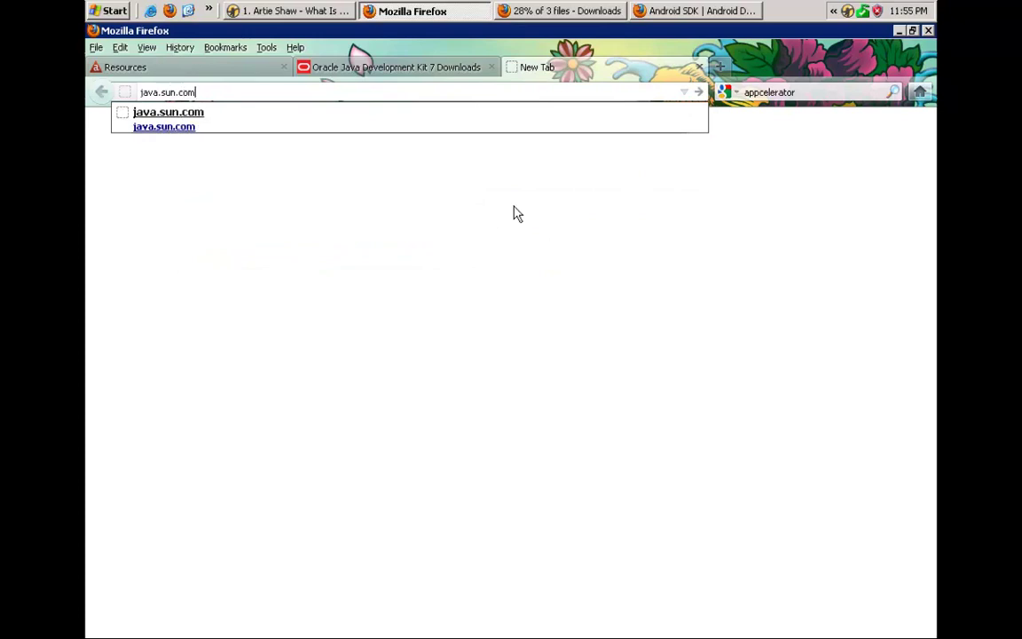
pyautogui.press('Return')
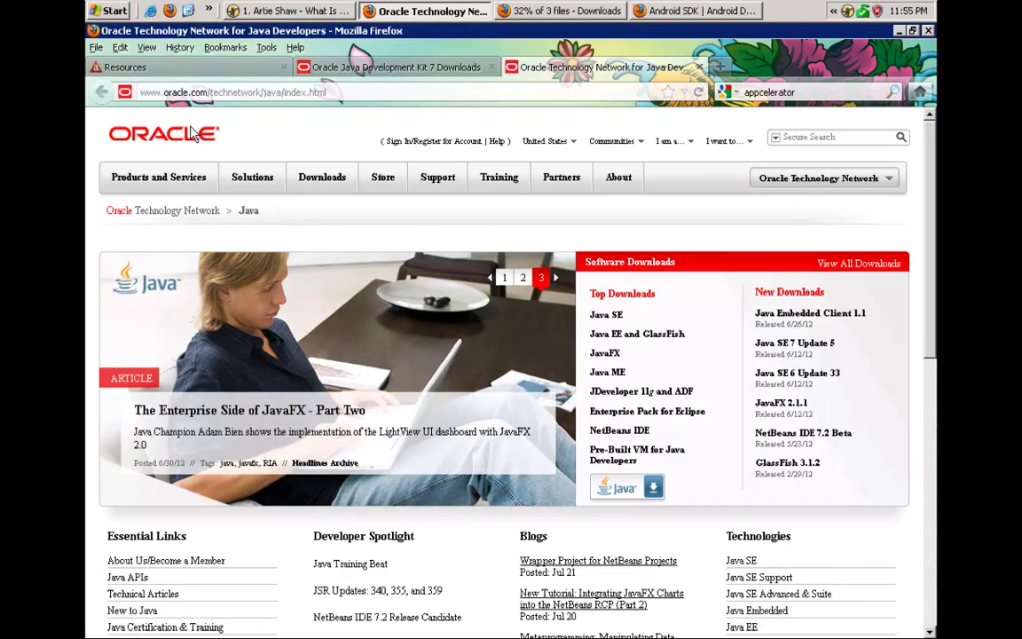
# Open Java SE from Top Downloads and go to the JDK 7u5 download page.
pyautogui.moveTo(322, 177)
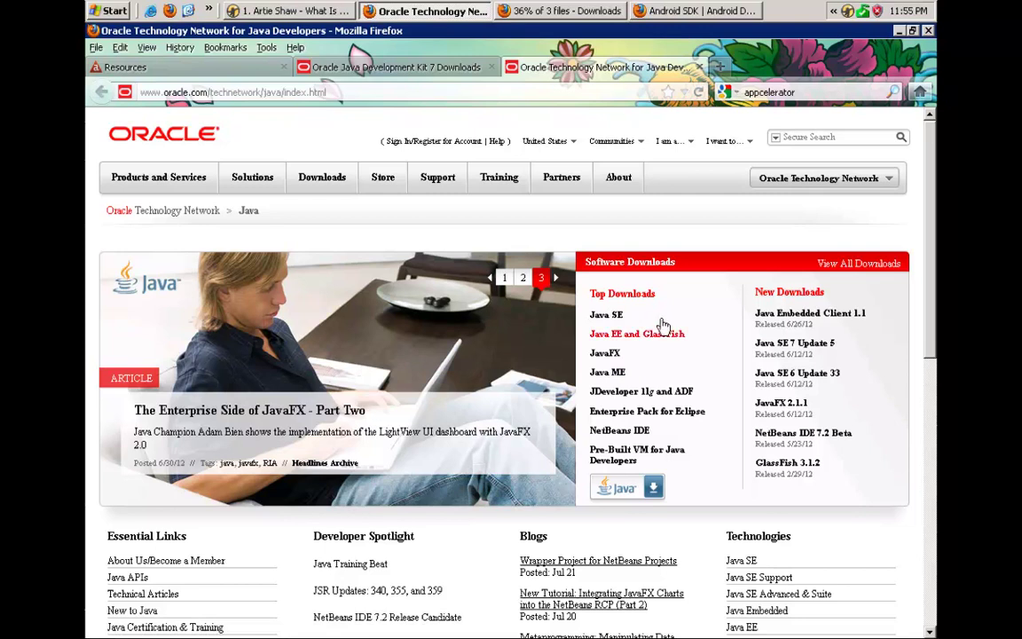
pyautogui.click(608, 316)
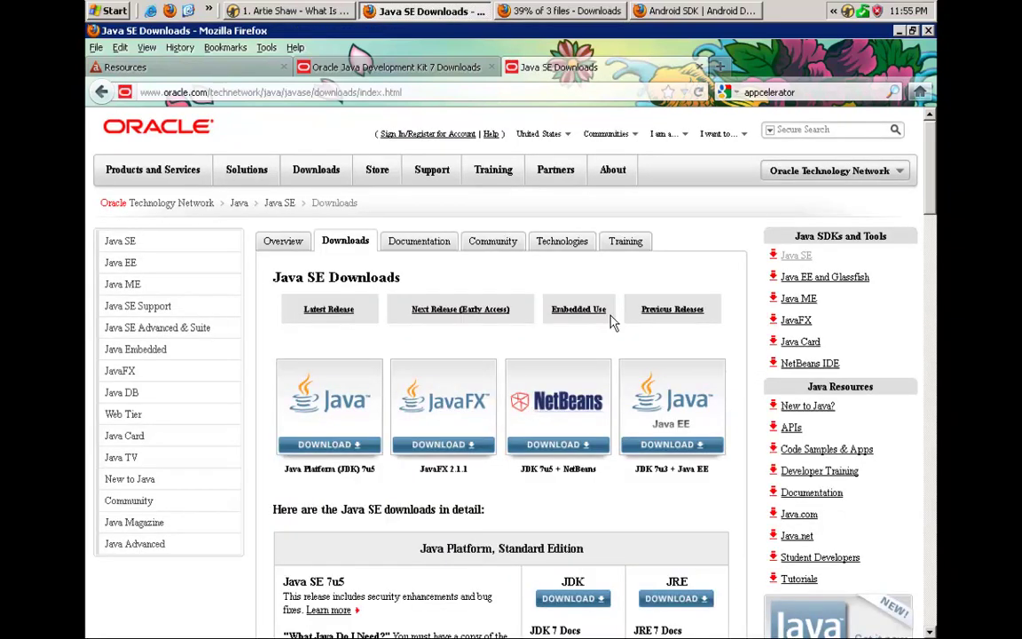
pyautogui.scroll(-3, 611, 322)
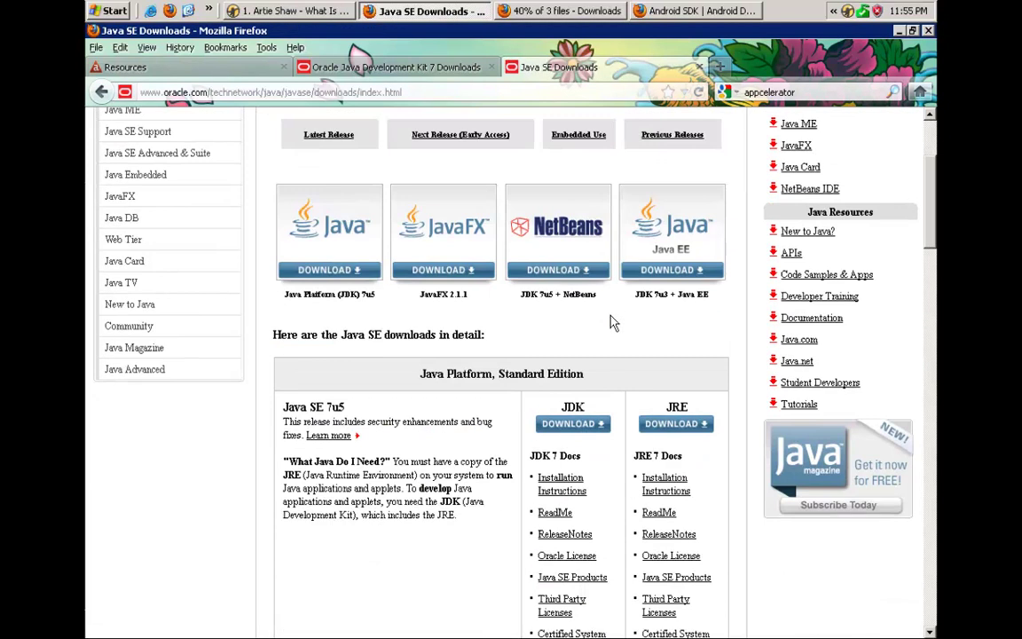
pyautogui.scroll(-2, 611, 322)
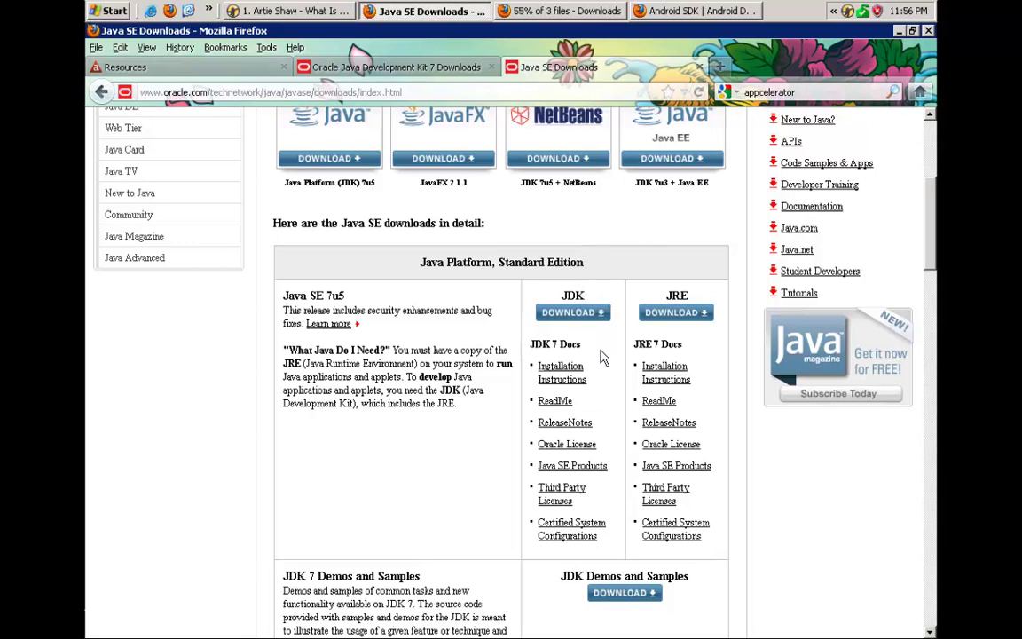
pyautogui.click(586, 318)
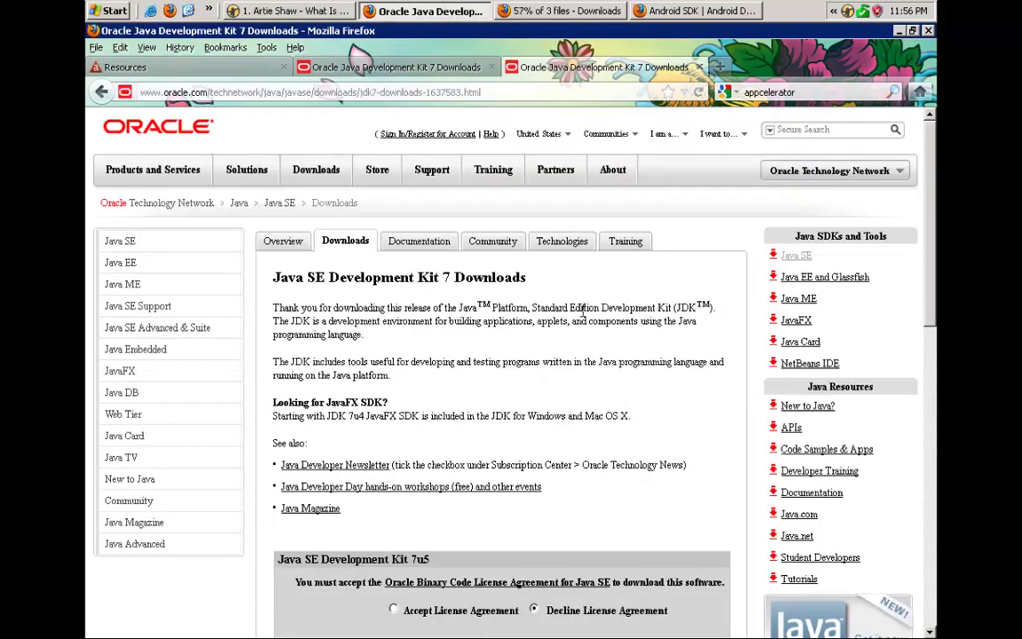
pyautogui.scroll(-4, 583, 312)
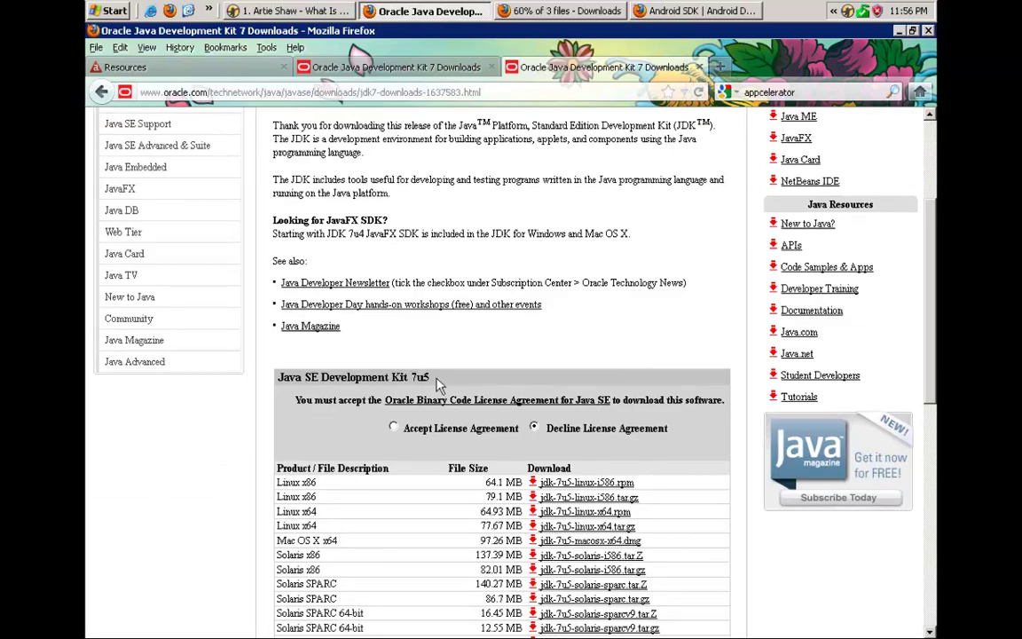
pyautogui.click(408, 426)
pyautogui.scroll(-10, 611, 256)
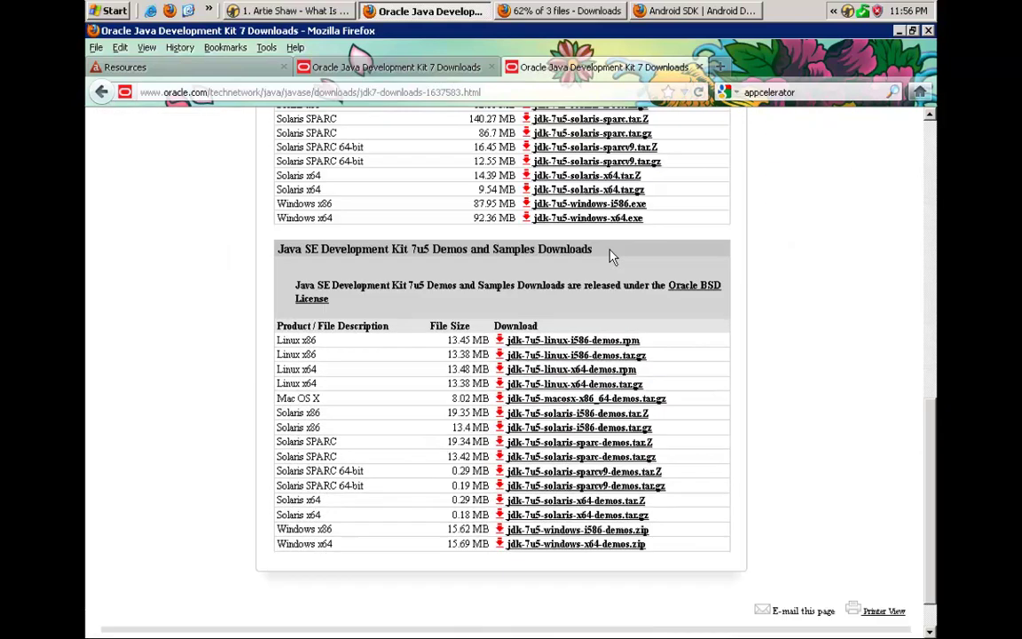
pyautogui.scroll(4, 611, 256)
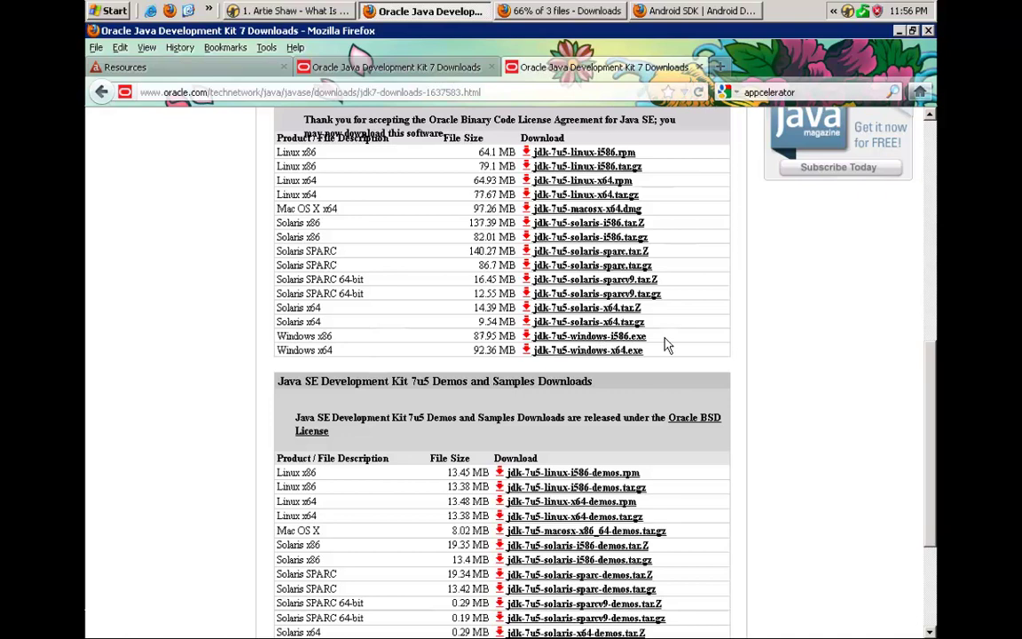
pyautogui.click(640, 338)
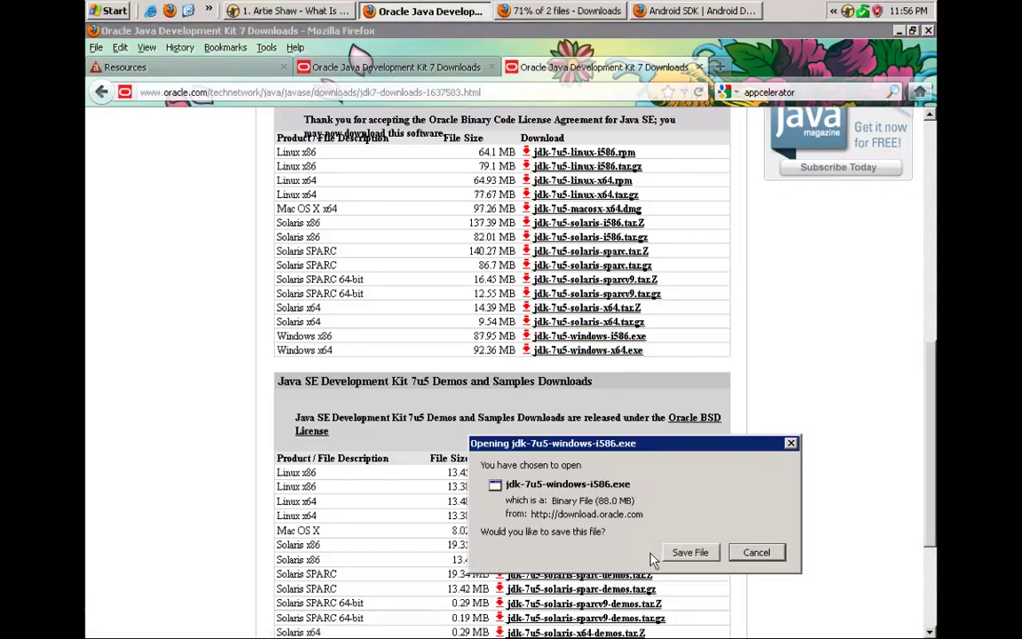
pyautogui.click(683, 552)
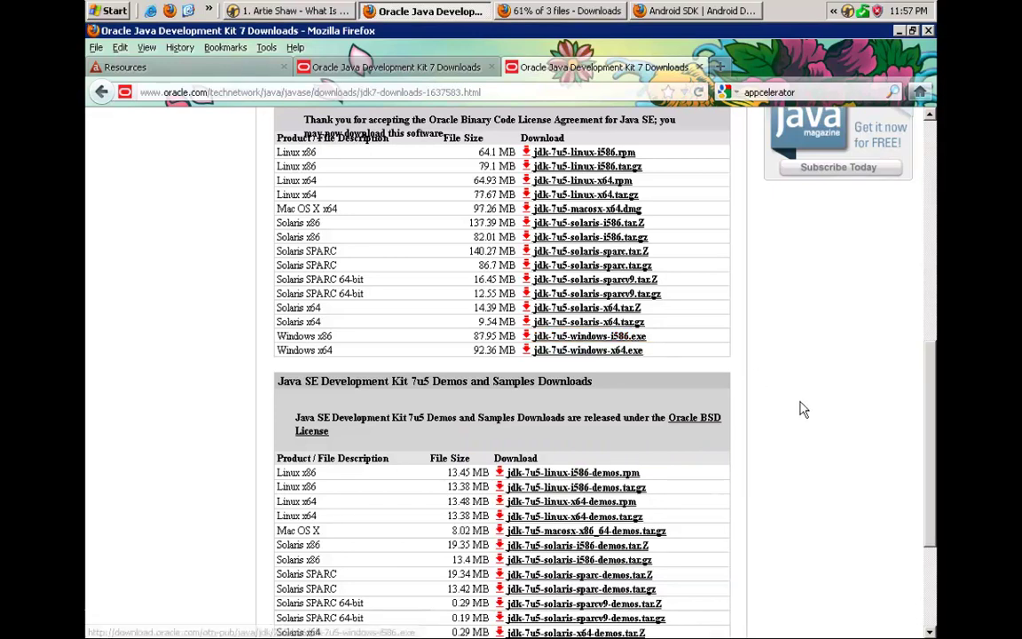
pyautogui.scroll(-4, 803, 408)
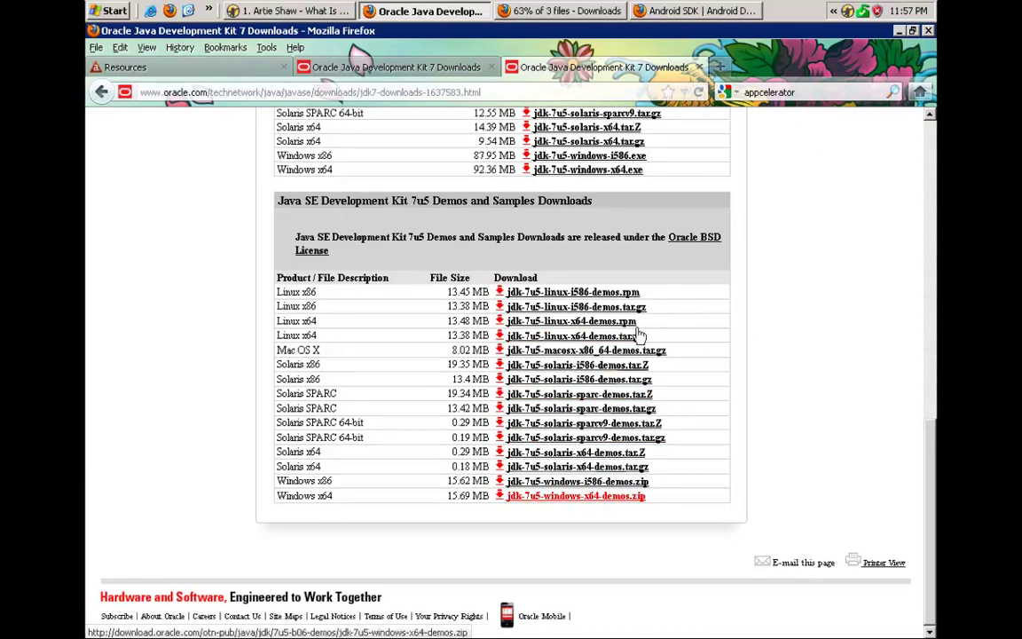
pyautogui.scroll(10, 734, 194)
pyautogui.scroll(2, 734, 194)
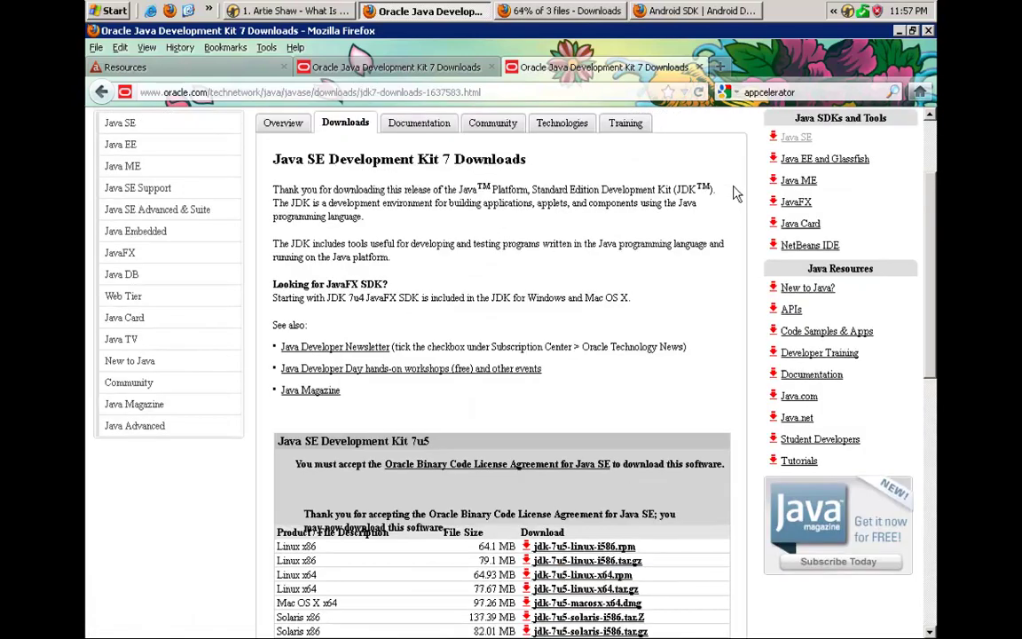
pyautogui.scroll(-3, 734, 193)
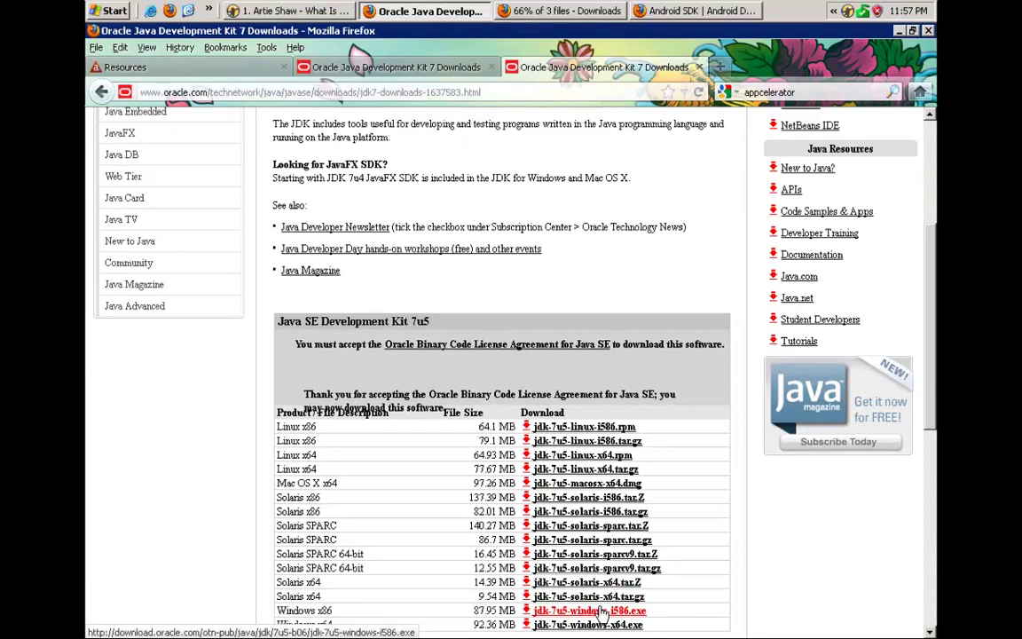
# Cancel the duplicate Titanium_Studio(2).exe, Titanium_Studio(1).exe and jdk-7u5-windows-i586(1).exe downloads.
pyautogui.click(572, 12)
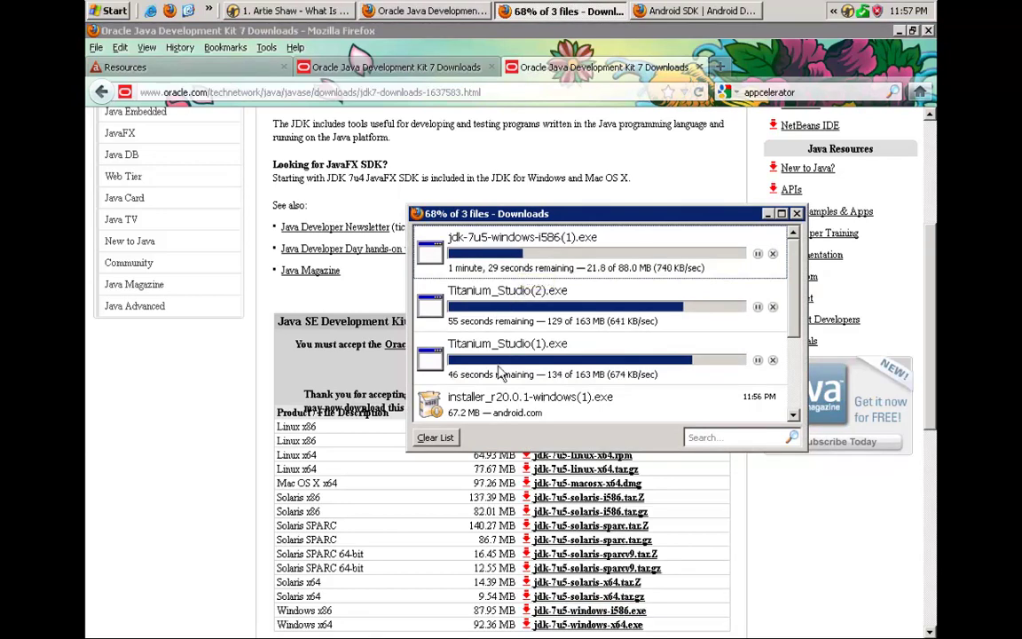
pyautogui.click(758, 307)
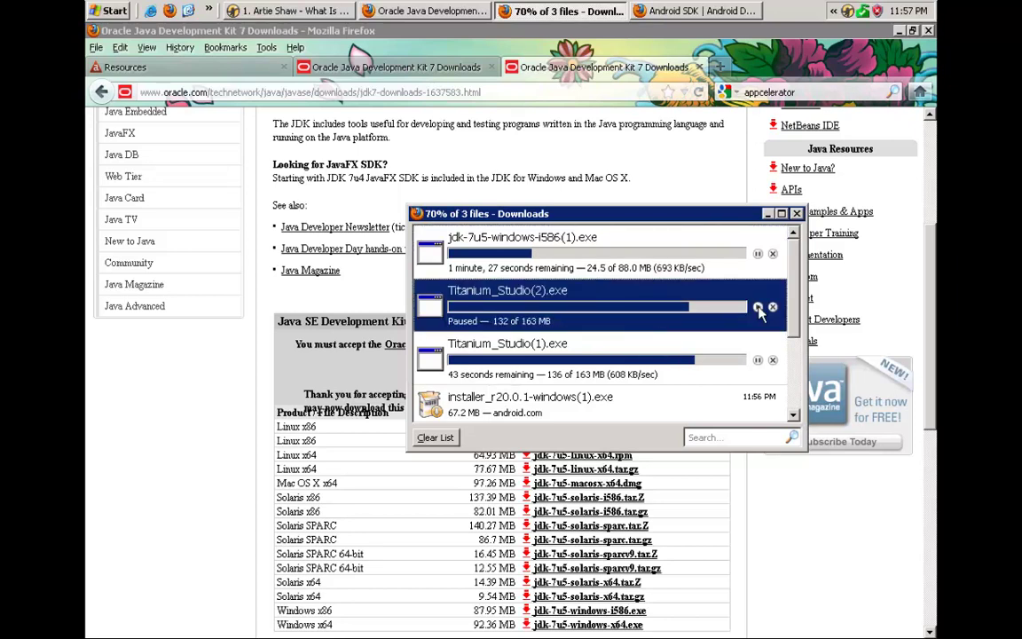
pyautogui.click(773, 307)
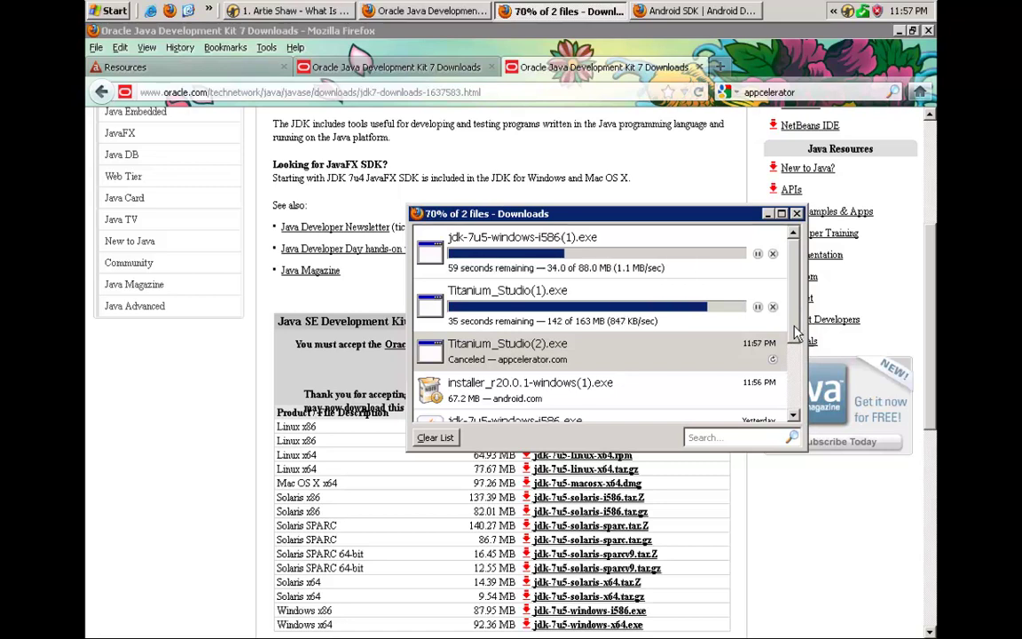
pyautogui.click(793, 345)
pyautogui.scroll(-1, 796, 359)
pyautogui.scroll(-2, 795, 358)
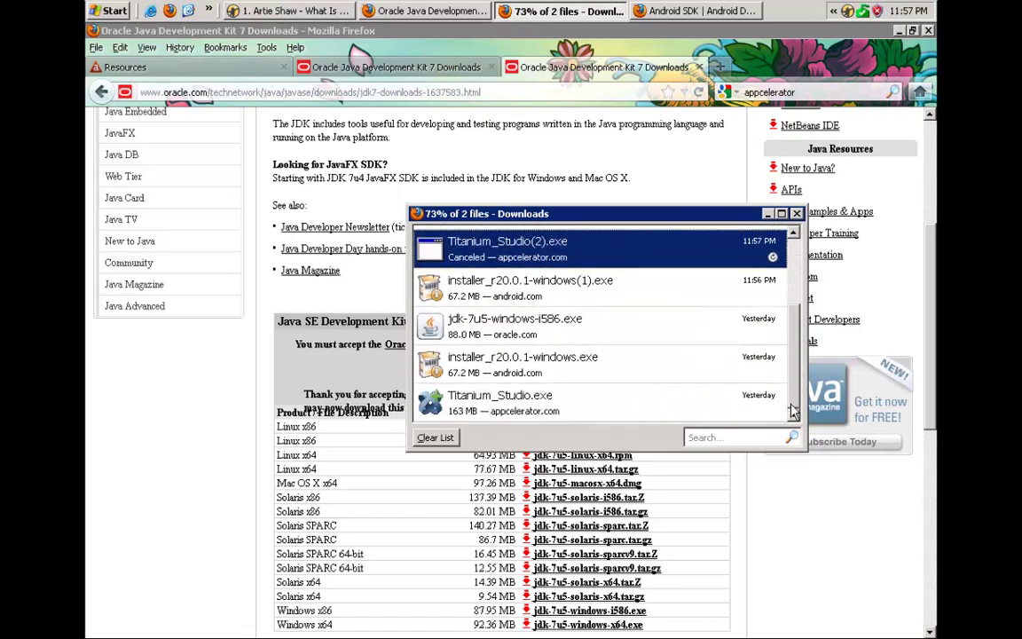
pyautogui.scroll(3, 792, 306)
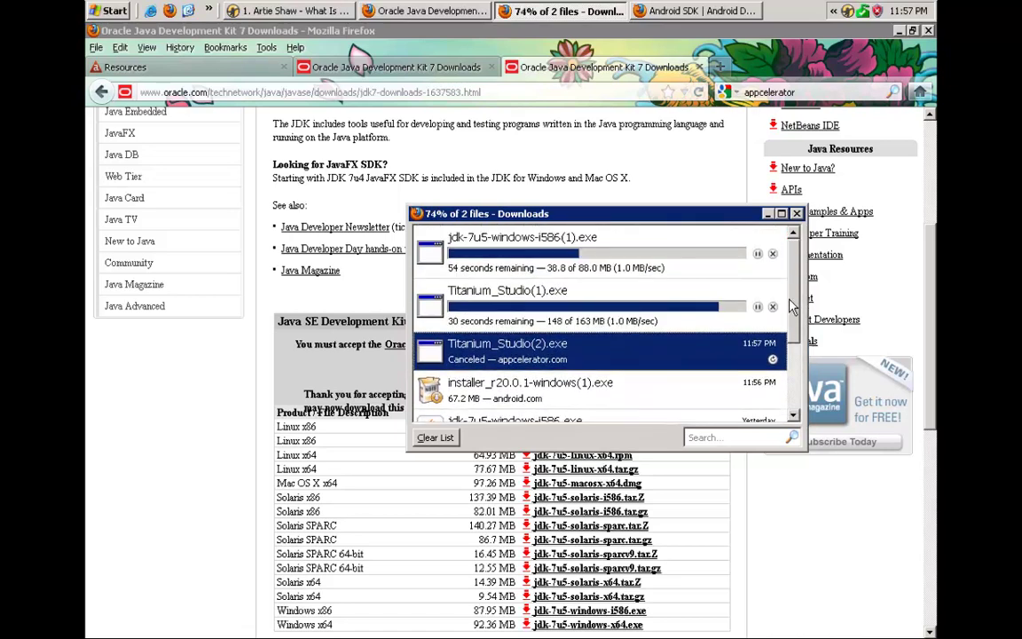
pyautogui.click(772, 255)
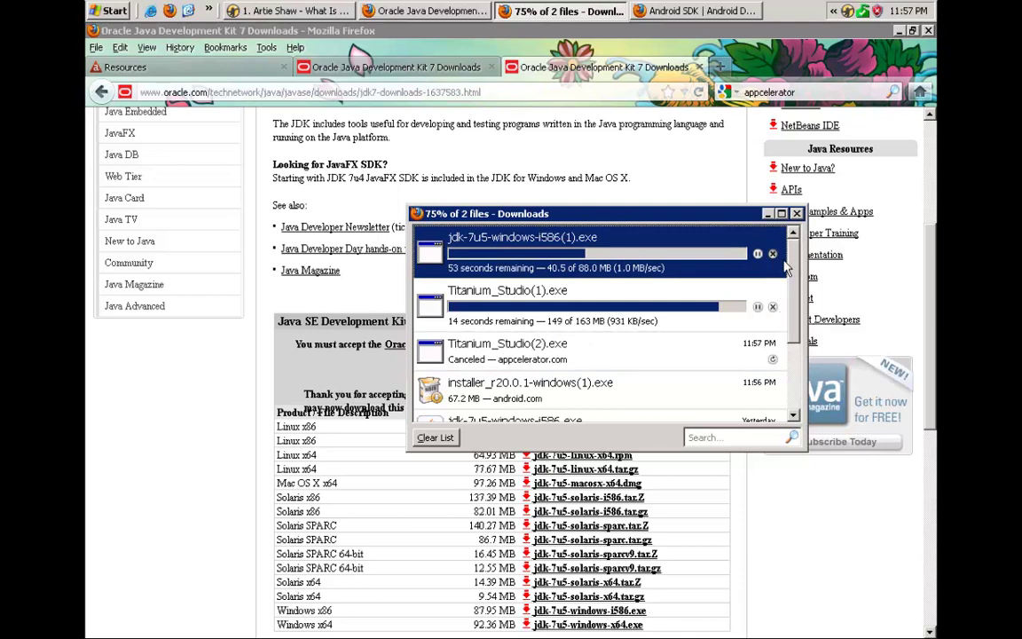
pyautogui.click(772, 255)
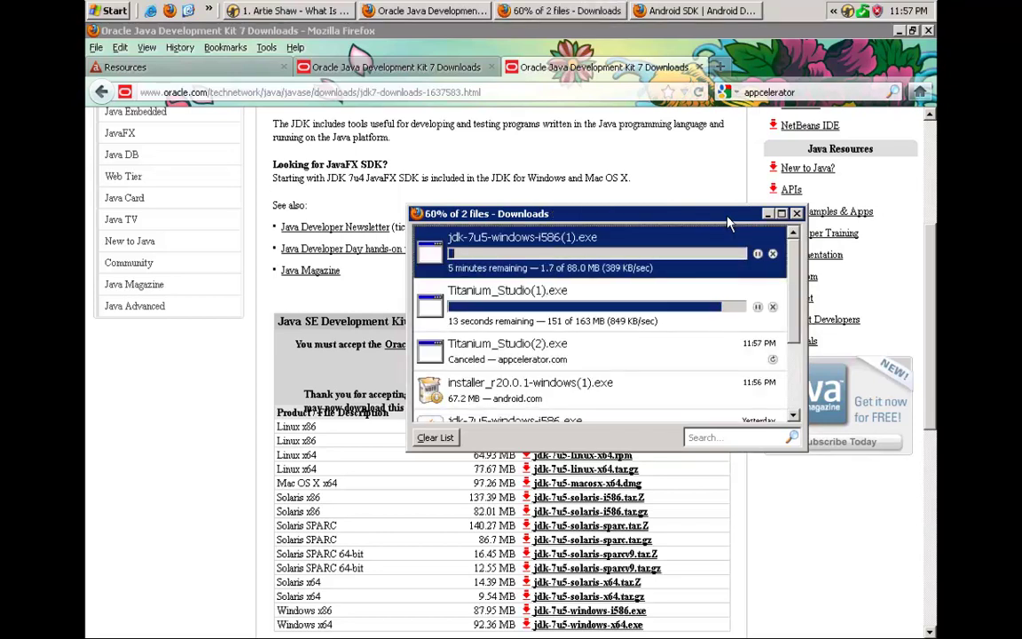
pyautogui.click(757, 306)
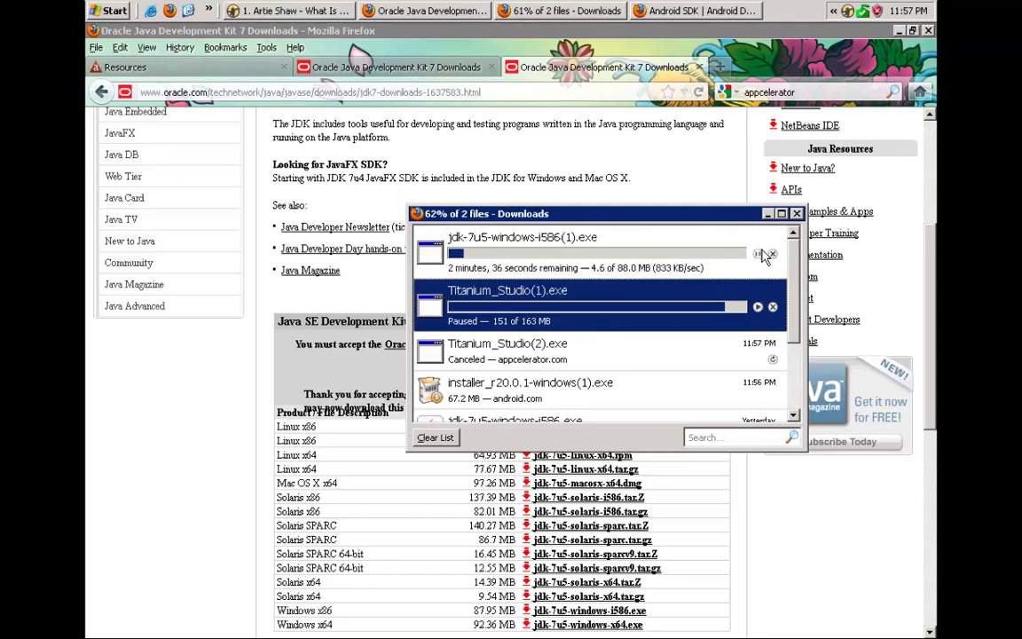
pyautogui.click(759, 254)
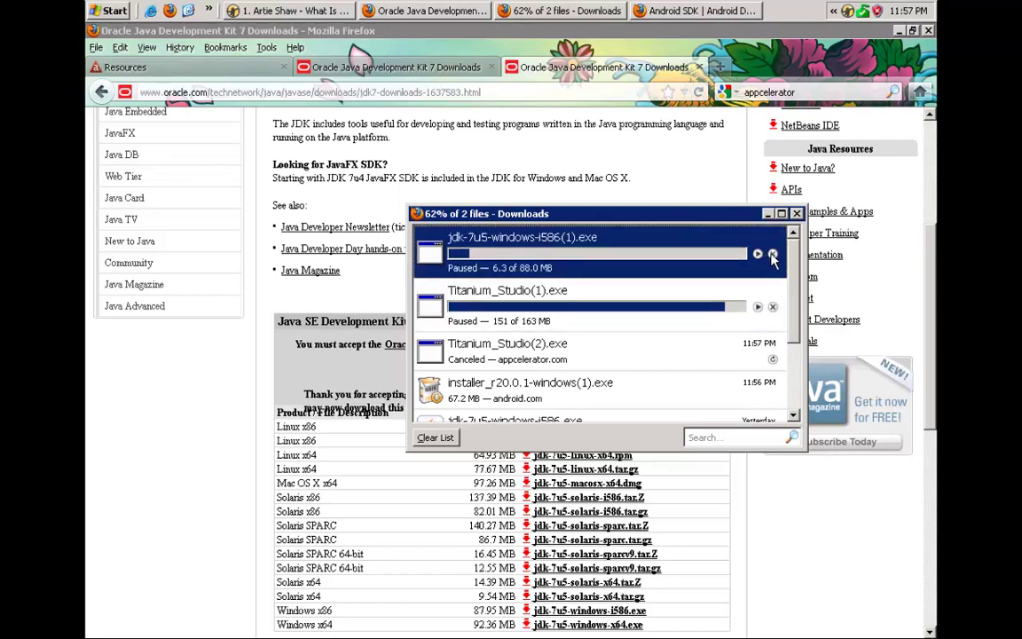
pyautogui.click(773, 256)
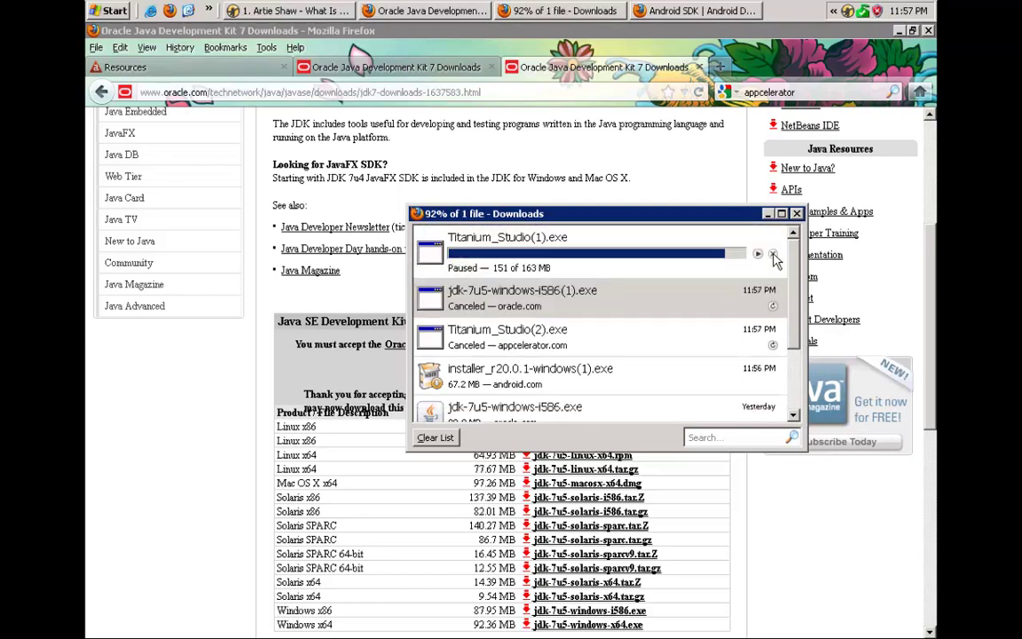
pyautogui.click(773, 255)
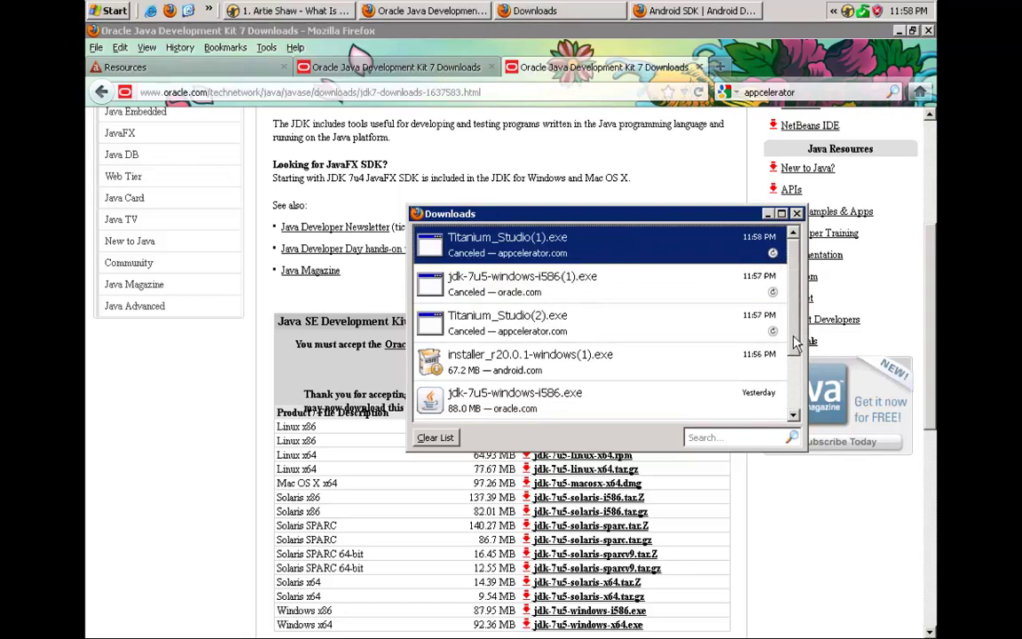
pyautogui.scroll(-2, 793, 376)
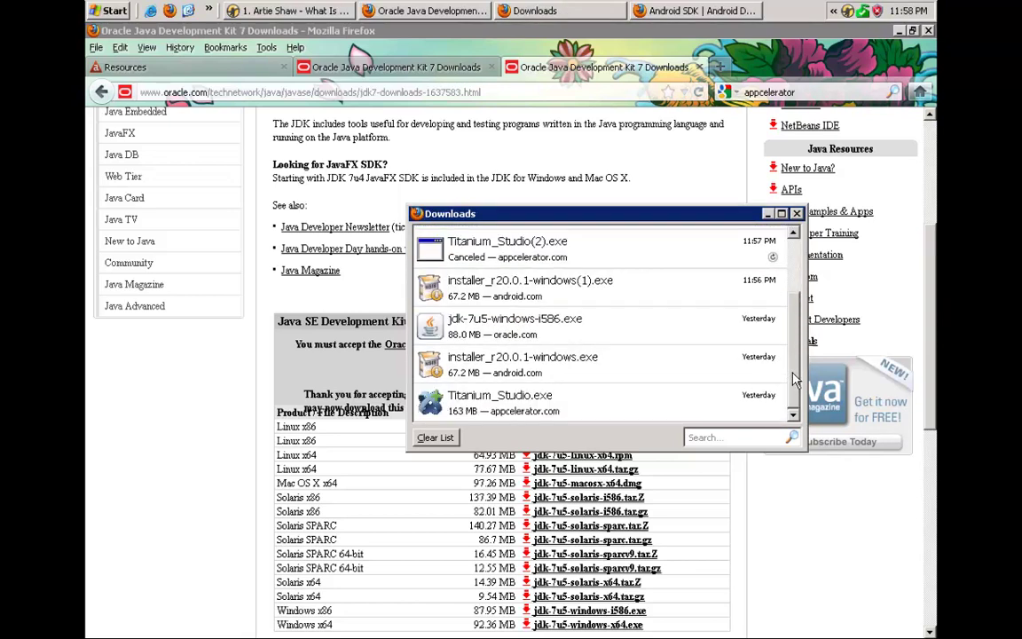
# Remove the duplicate installer_r20.0.1-windows(1), jdk-7u5(1) and Titanium_Studio (1)/(2) entries from the download list.
pyautogui.click(526, 401)
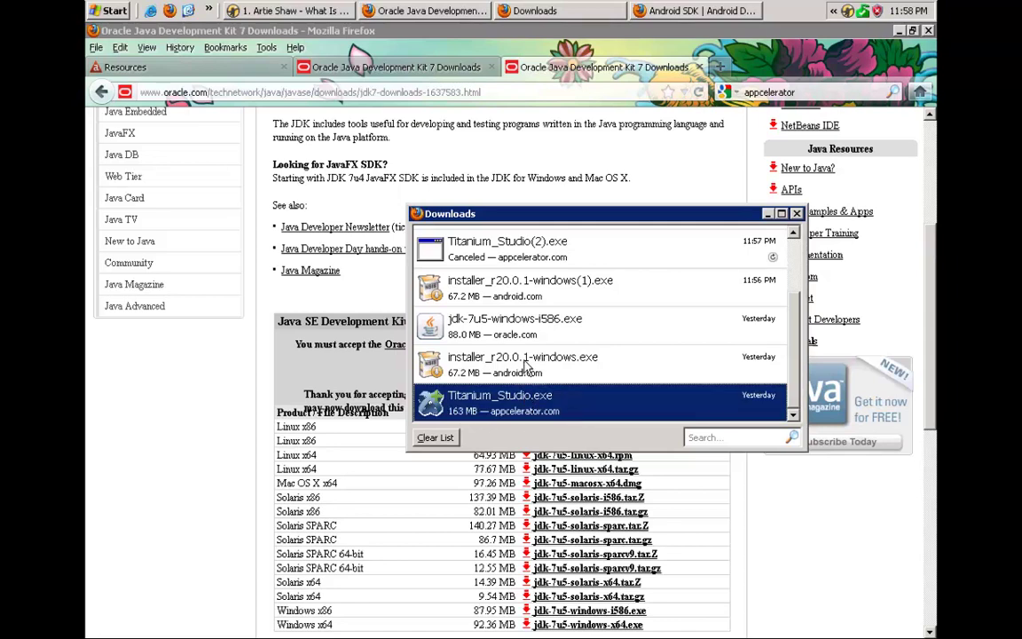
pyautogui.click(527, 365)
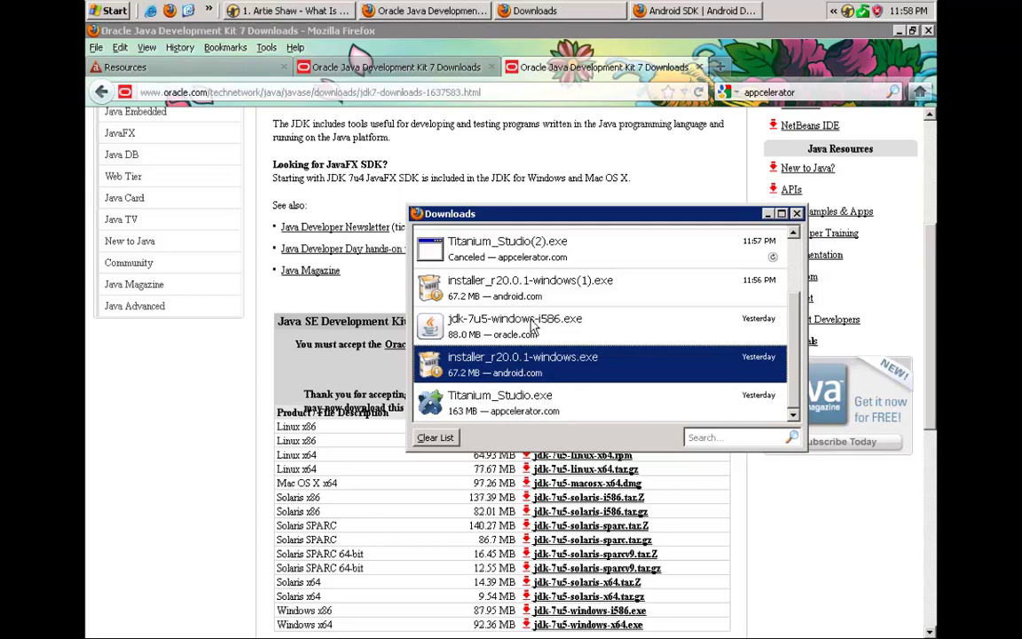
pyautogui.press('Up')
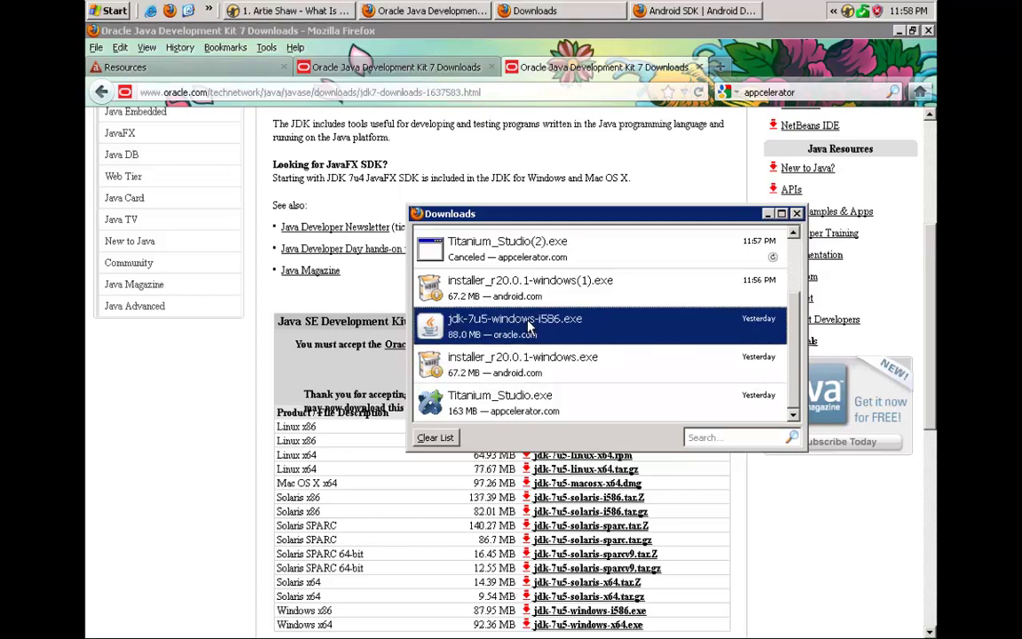
pyautogui.click(763, 292)
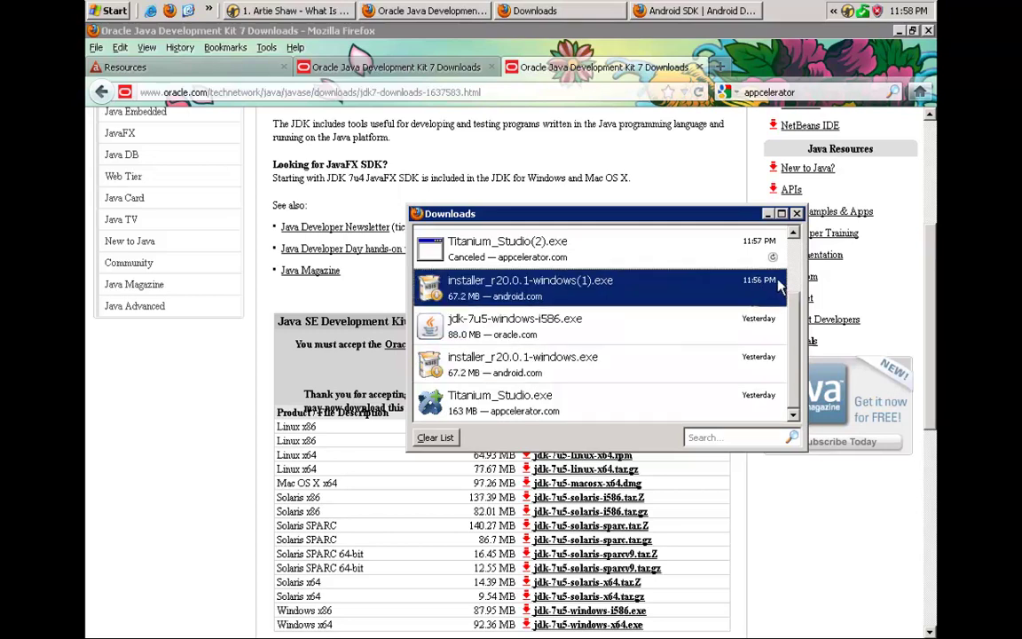
pyautogui.rightClick(698, 288)
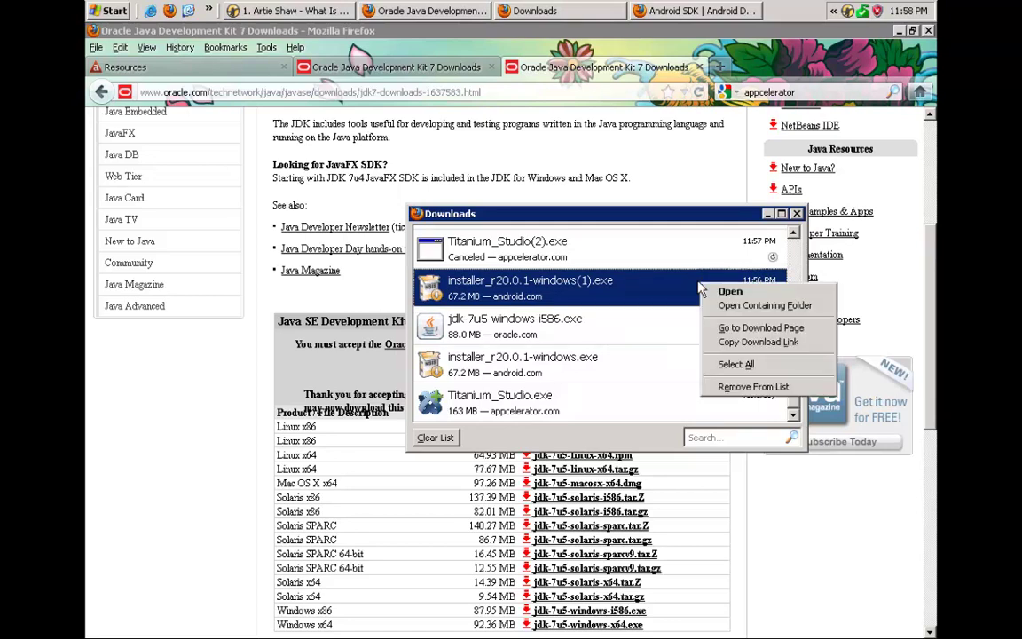
pyautogui.click(741, 386)
pyautogui.rightClick(621, 253)
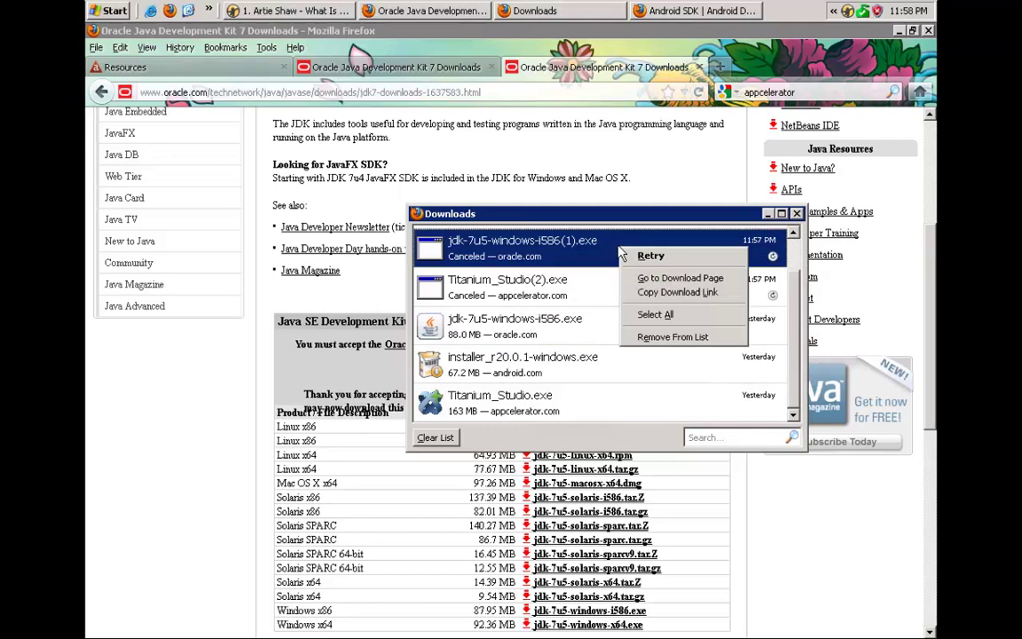
pyautogui.click(664, 338)
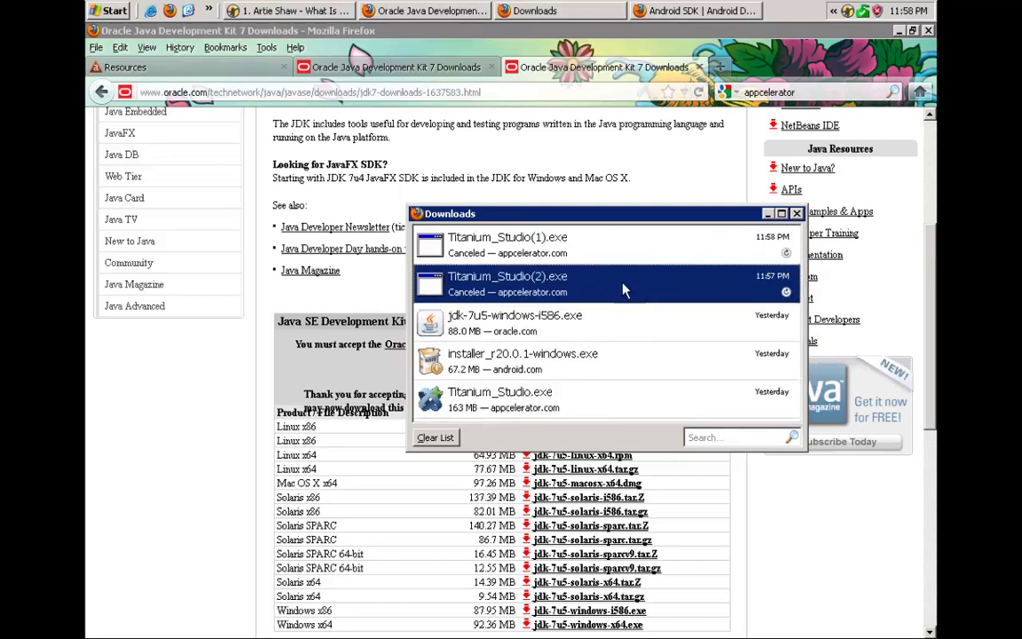
pyautogui.rightClick(607, 283)
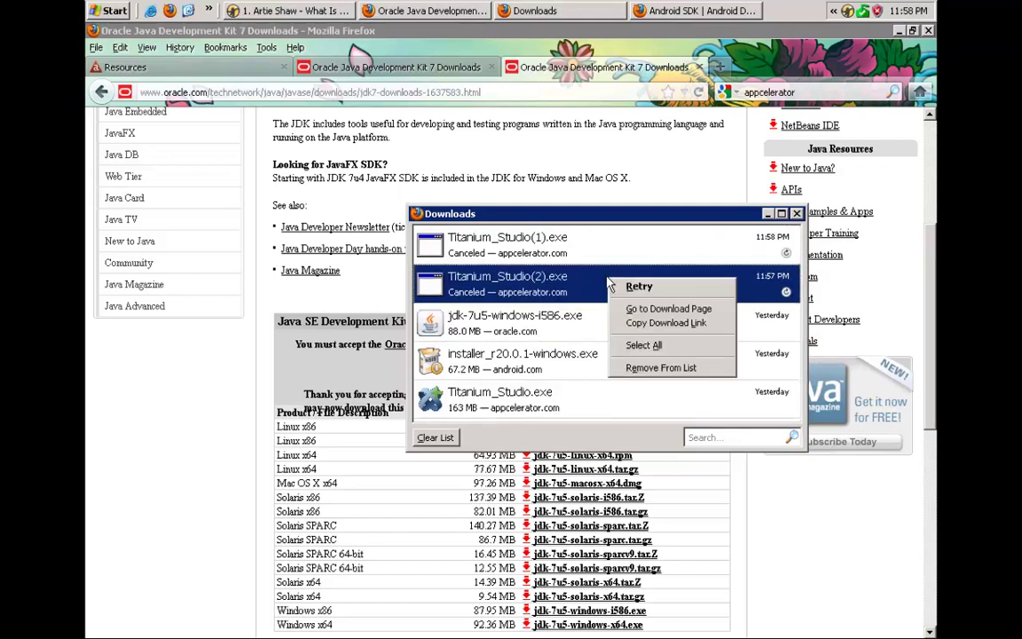
pyautogui.click(690, 369)
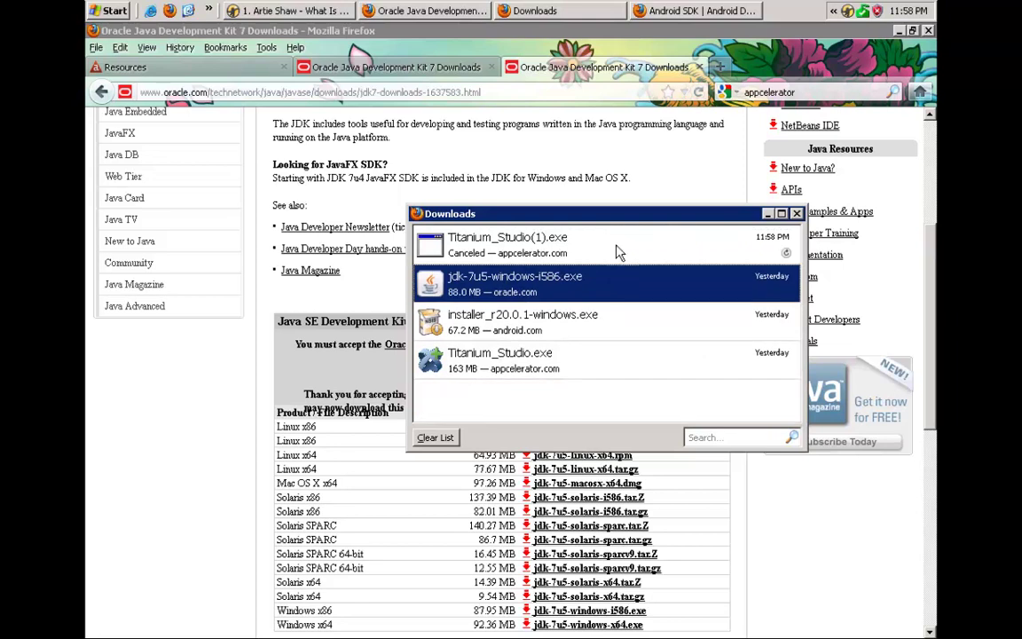
pyautogui.rightClick(619, 250)
pyautogui.click(665, 337)
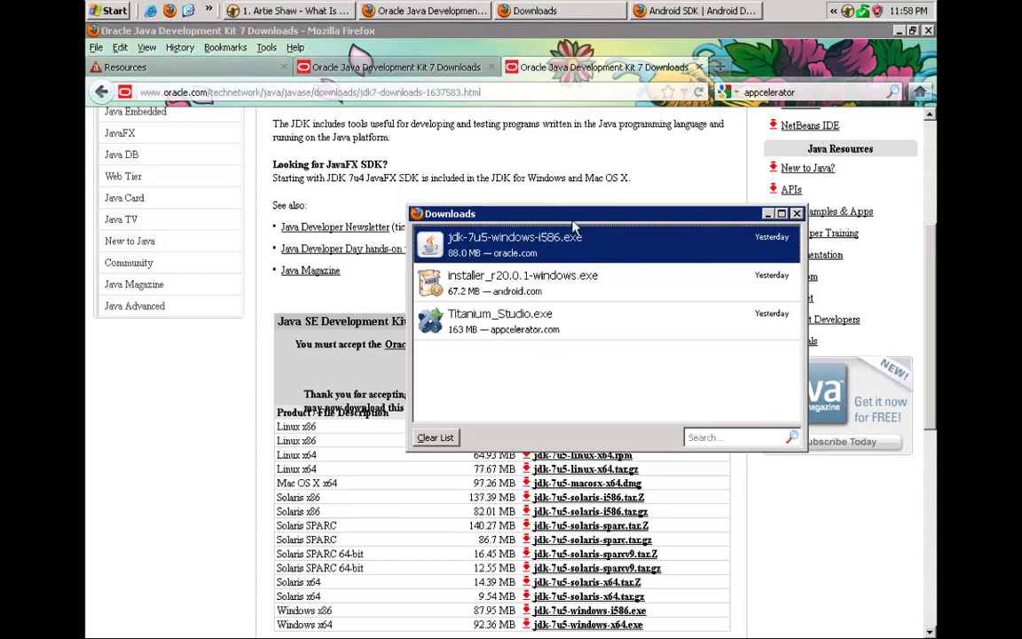
pyautogui.rightClick(523, 367)
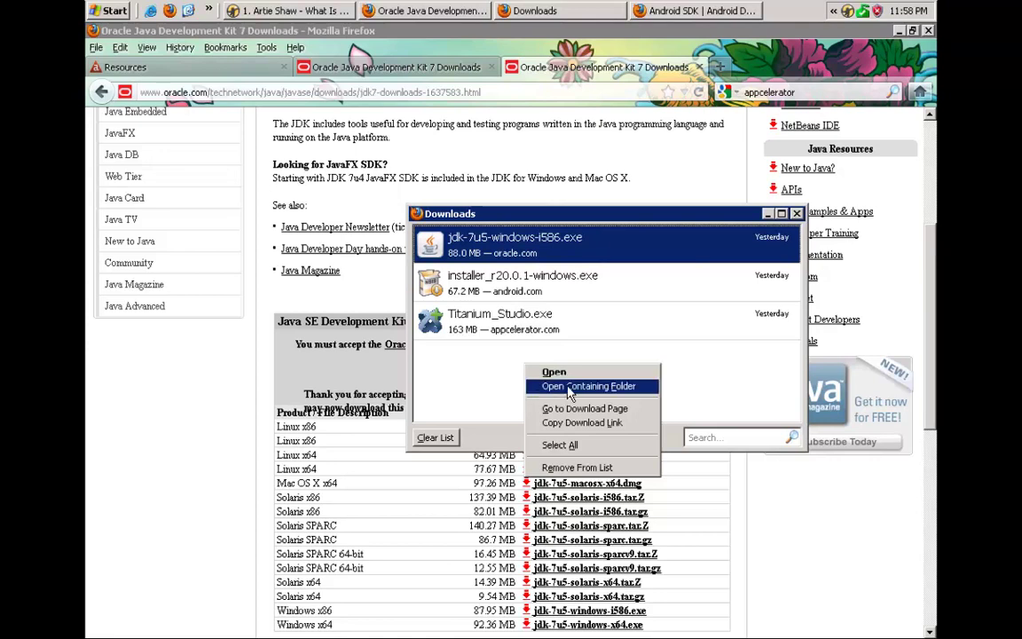
# Open H:\downloads and delete installer_r20.0.1-windows(1).exe and jdk-7u5-windows-i586-demos.zip.
pyautogui.click(566, 387)
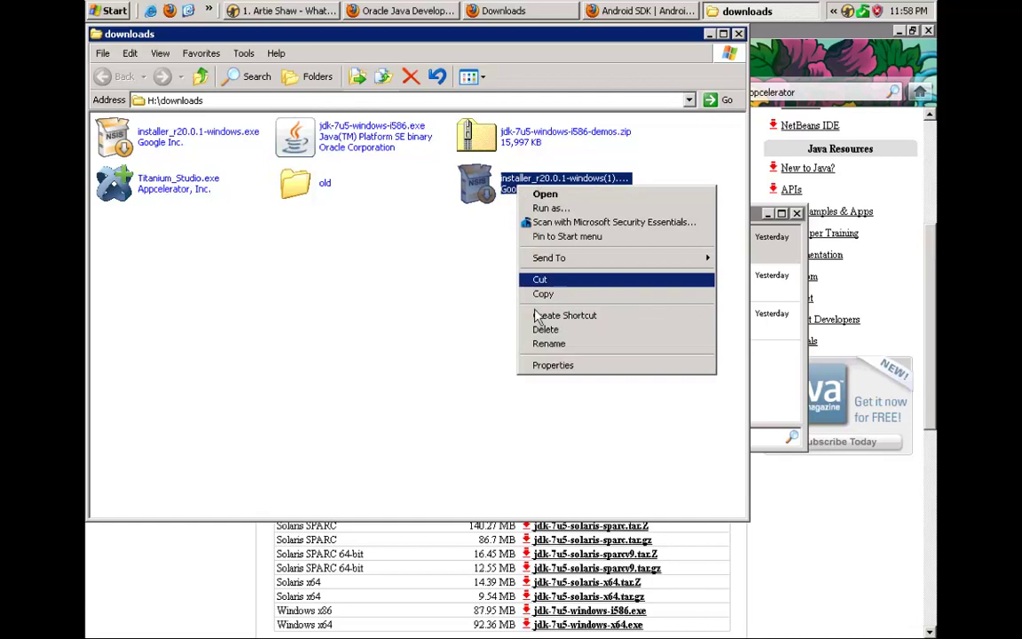
pyautogui.click(566, 331)
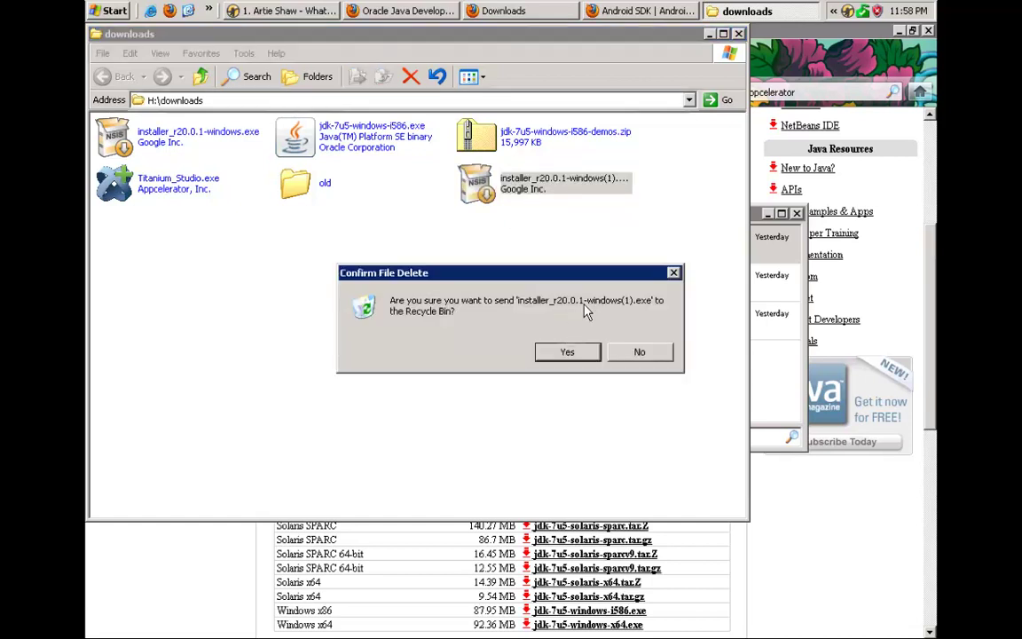
pyautogui.click(575, 351)
pyautogui.rightClick(525, 144)
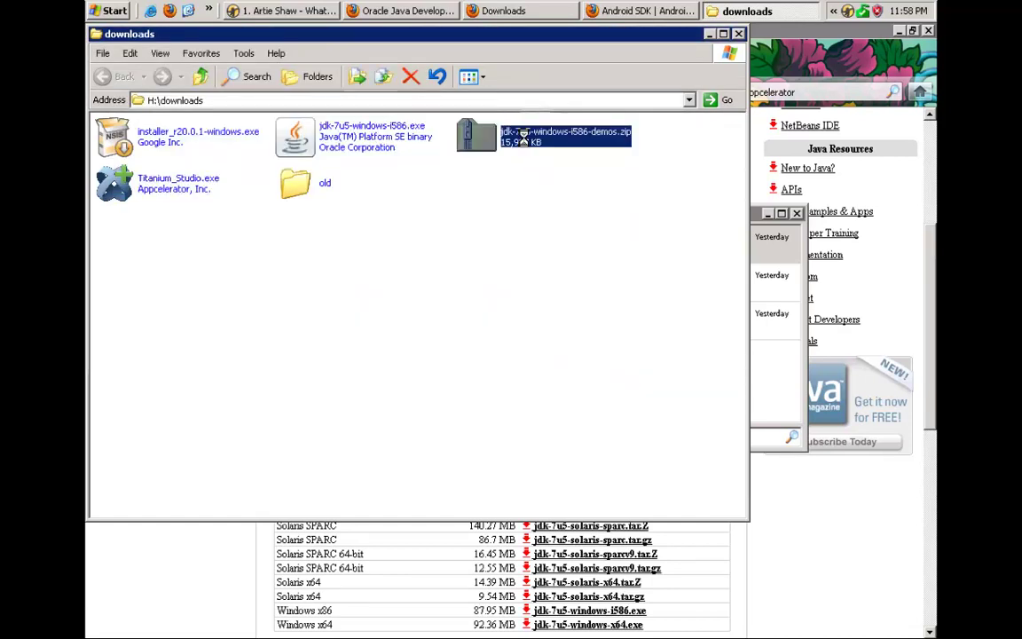
pyautogui.click(579, 325)
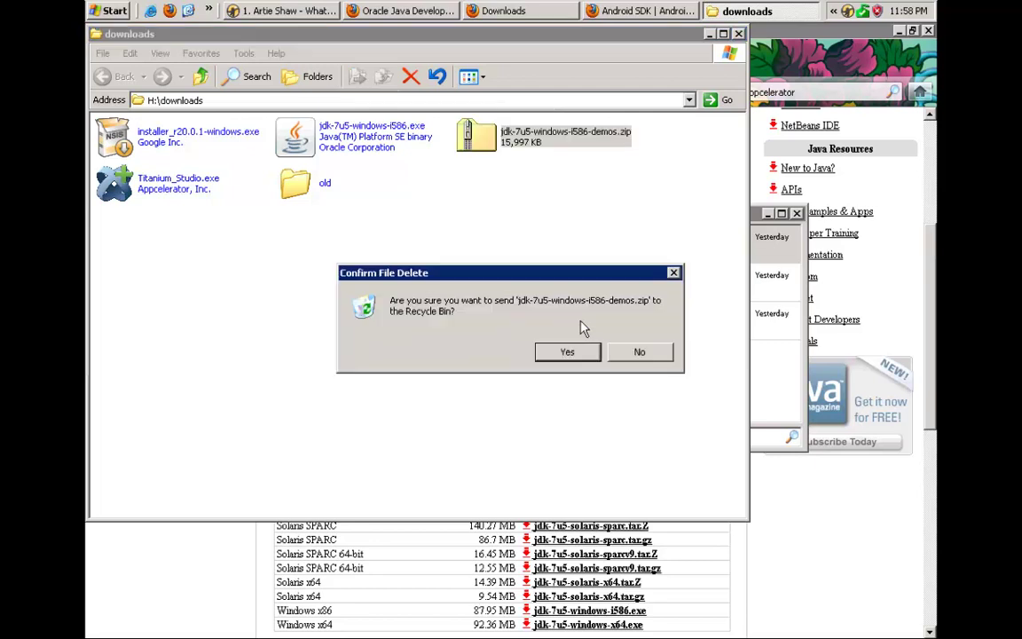
pyautogui.click(569, 353)
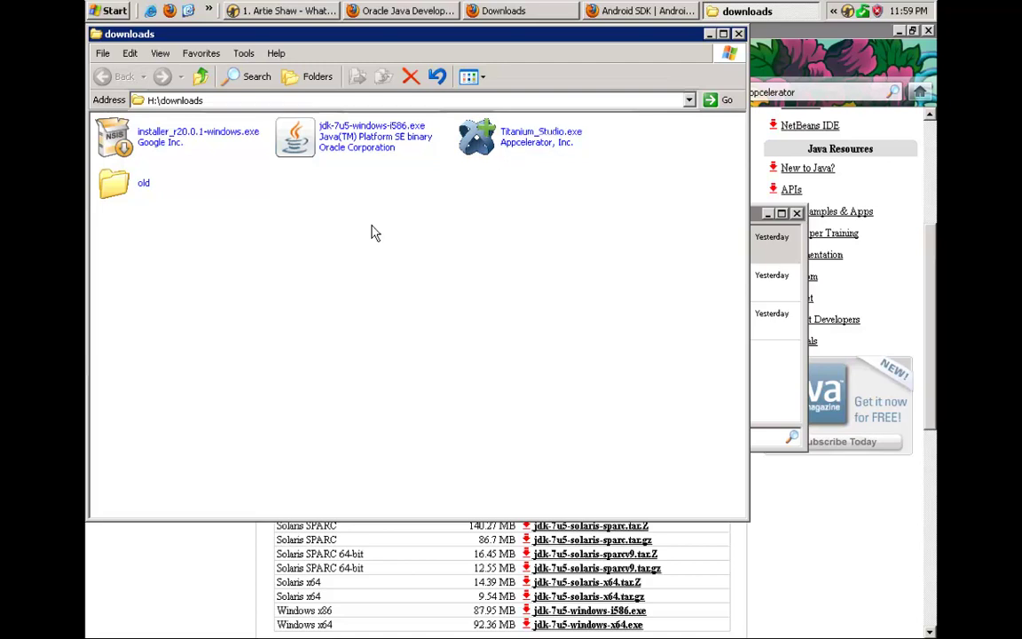
# Open Local Disk (C:) through My Computer.
pyautogui.rightClick(357, 133)
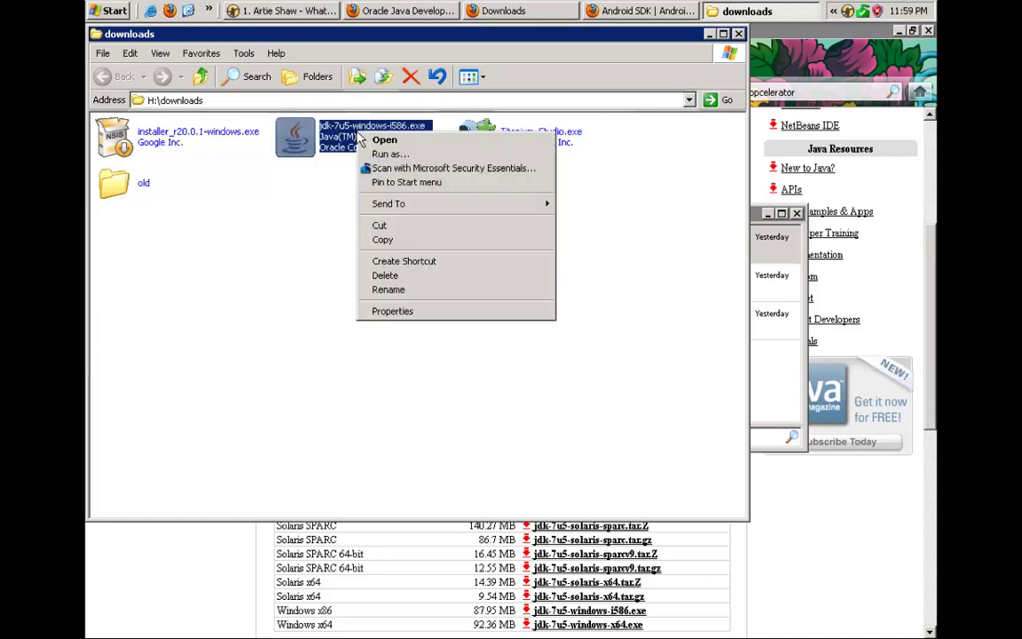
pyautogui.click(316, 207)
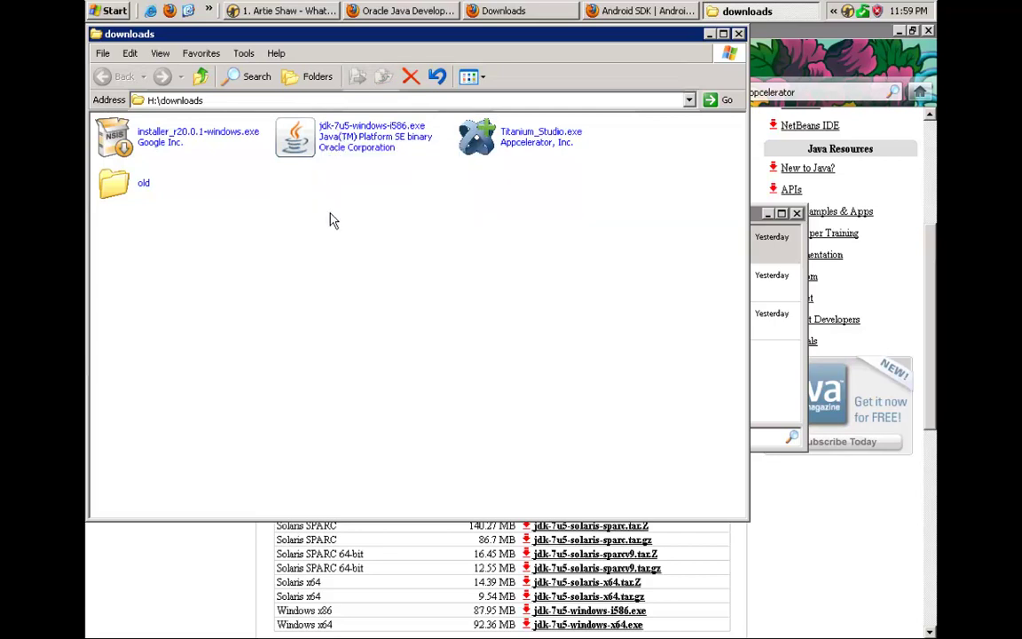
pyautogui.click(115, 13)
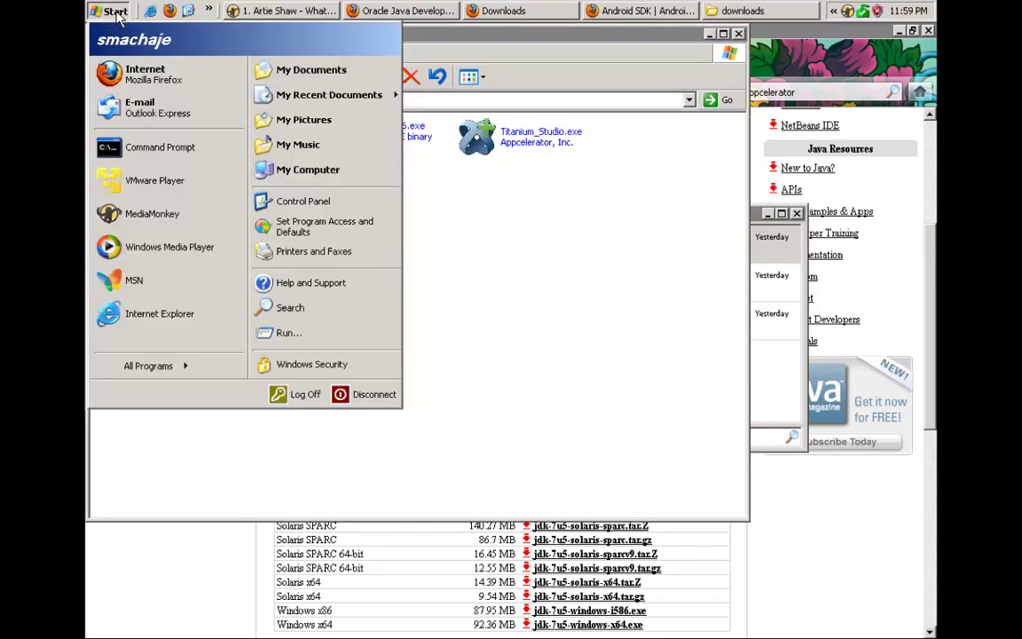
pyautogui.click(312, 169)
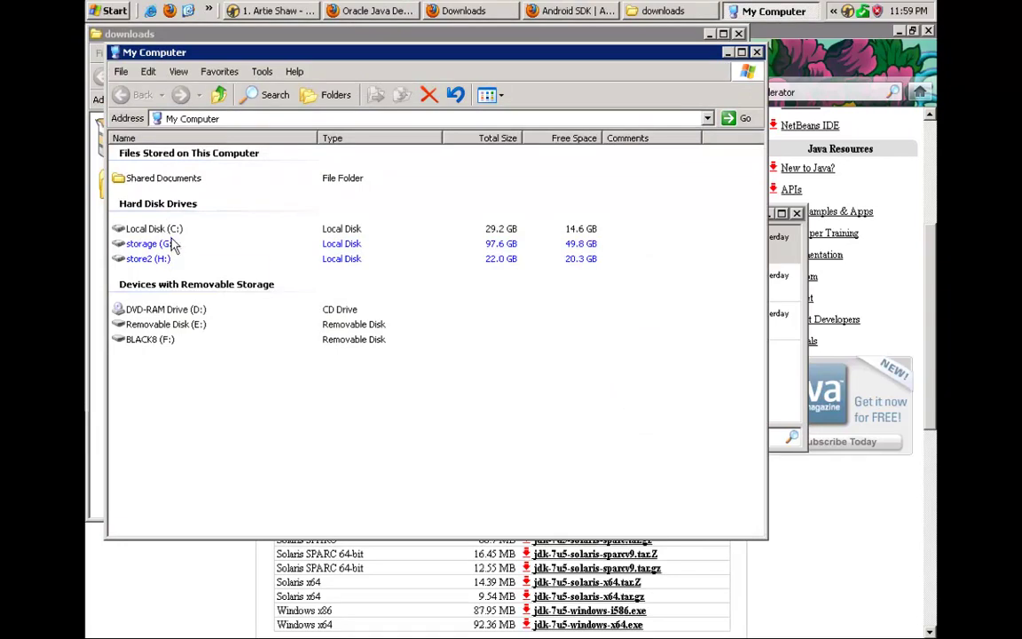
pyautogui.doubleClick(176, 233)
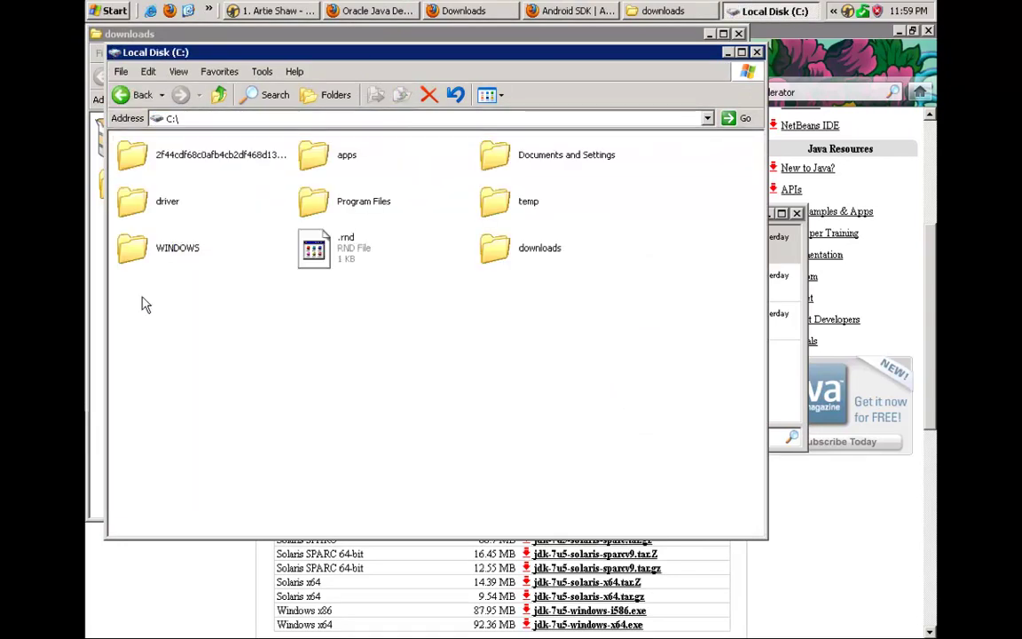
# Create a new folder named grcc at the root of C: and open it.
pyautogui.rightClick(270, 352)
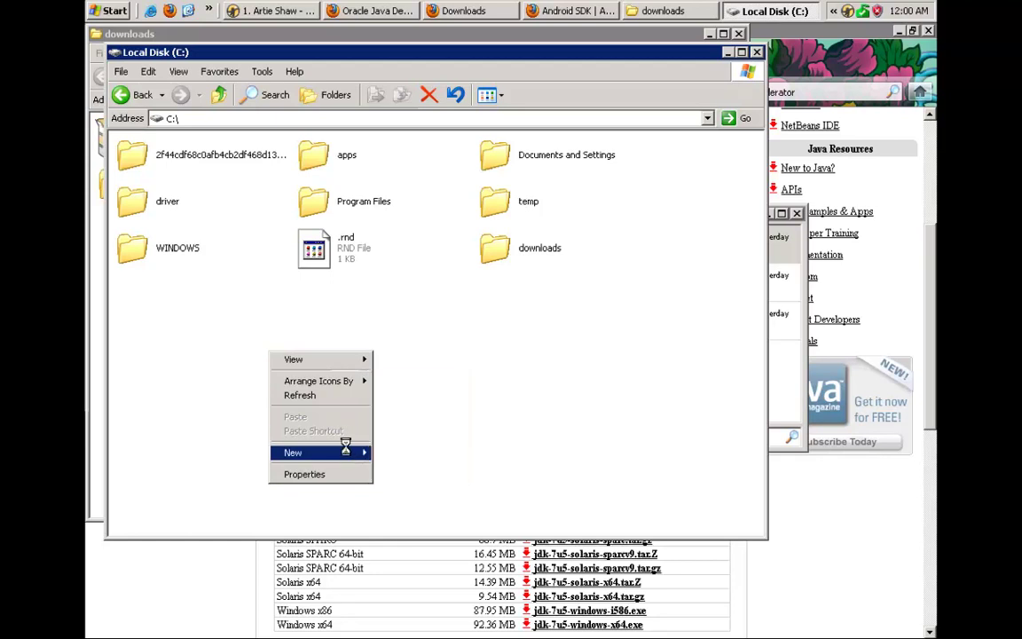
pyautogui.moveTo(349, 451)
pyautogui.click(395, 454)
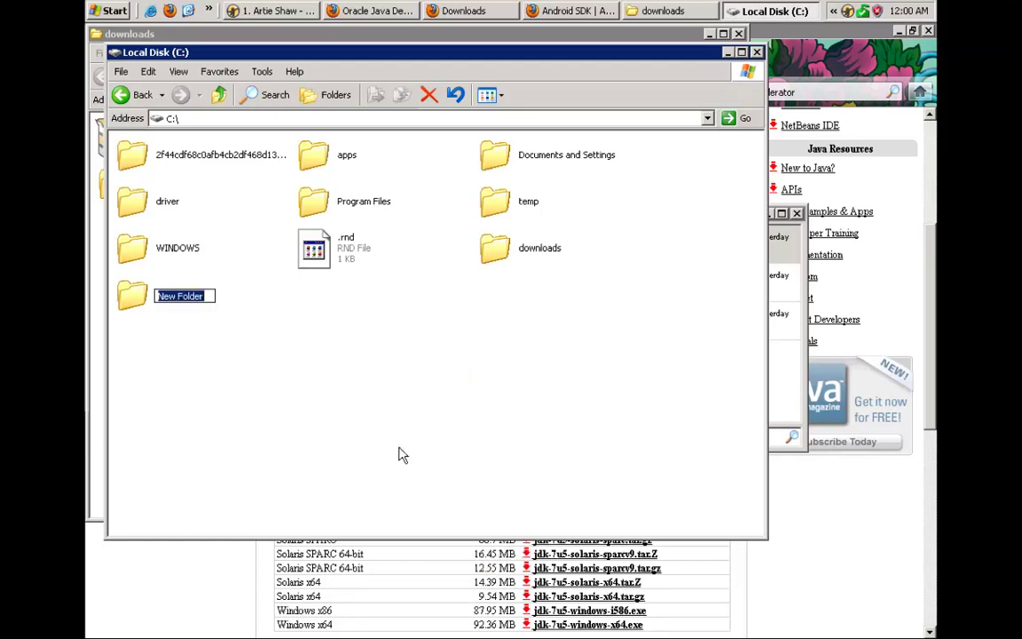
pyautogui.write('grcc')
pyautogui.press('Return')
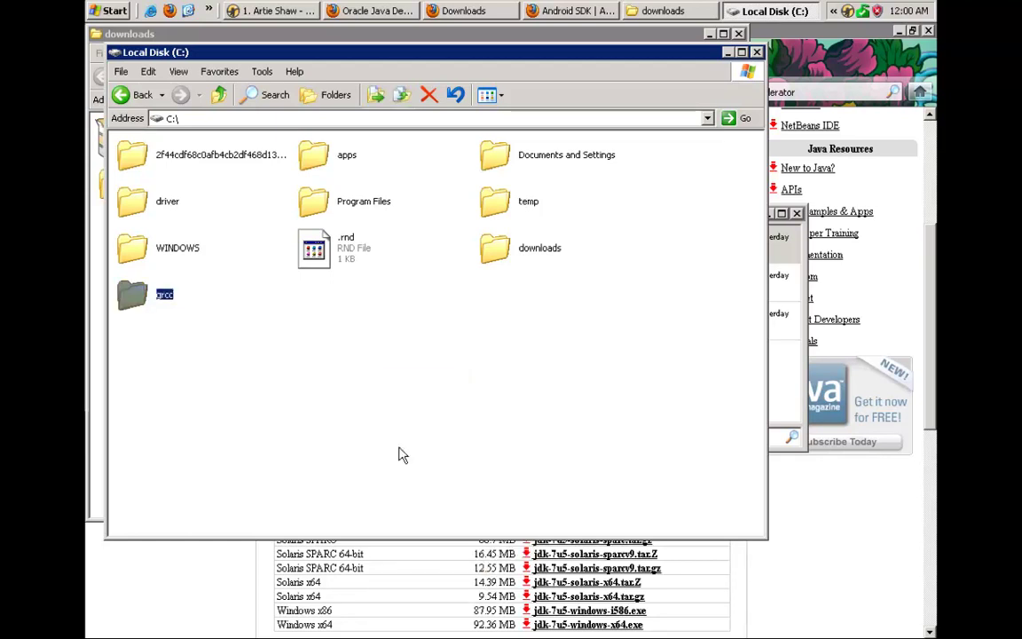
pyautogui.doubleClick(157, 301)
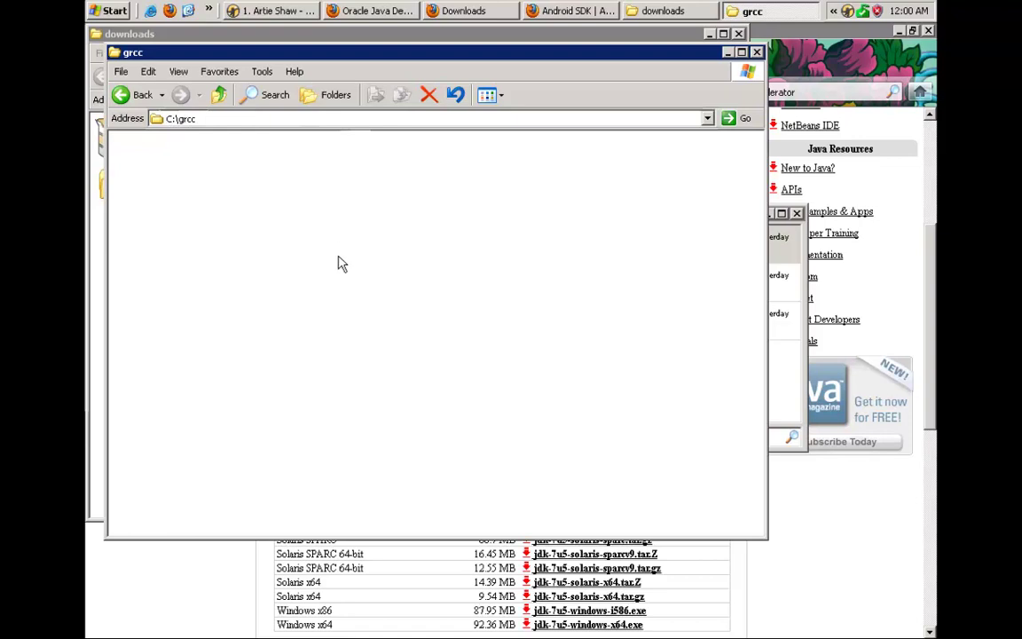
pyautogui.click(370, 35)
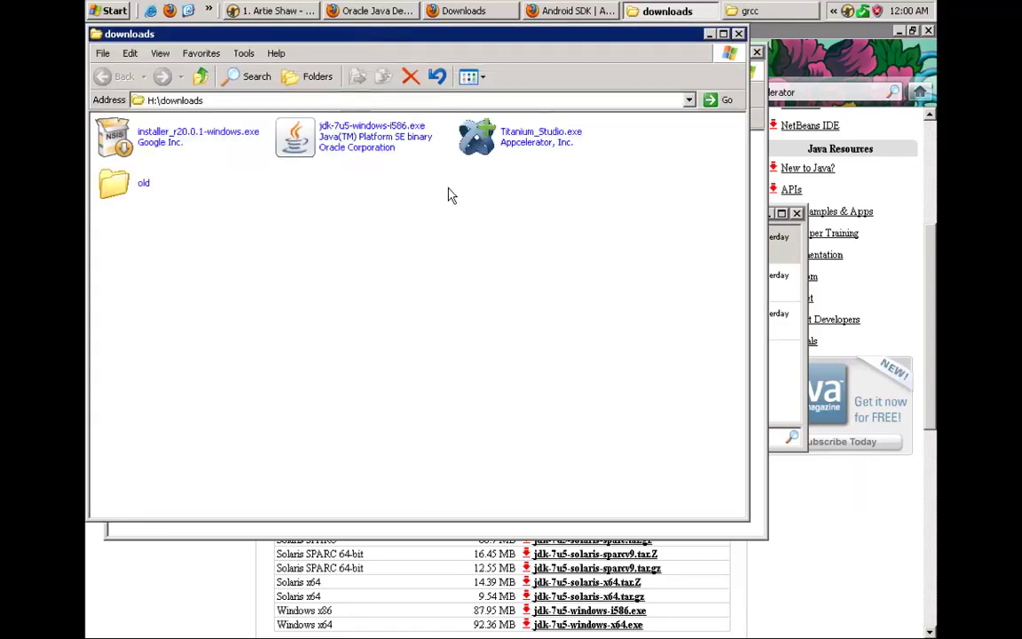
# Run jdk-7u5-windows-i586.exe as Administrator, entering the account password, to start its setup wizard.
pyautogui.moveTo(320, 135)
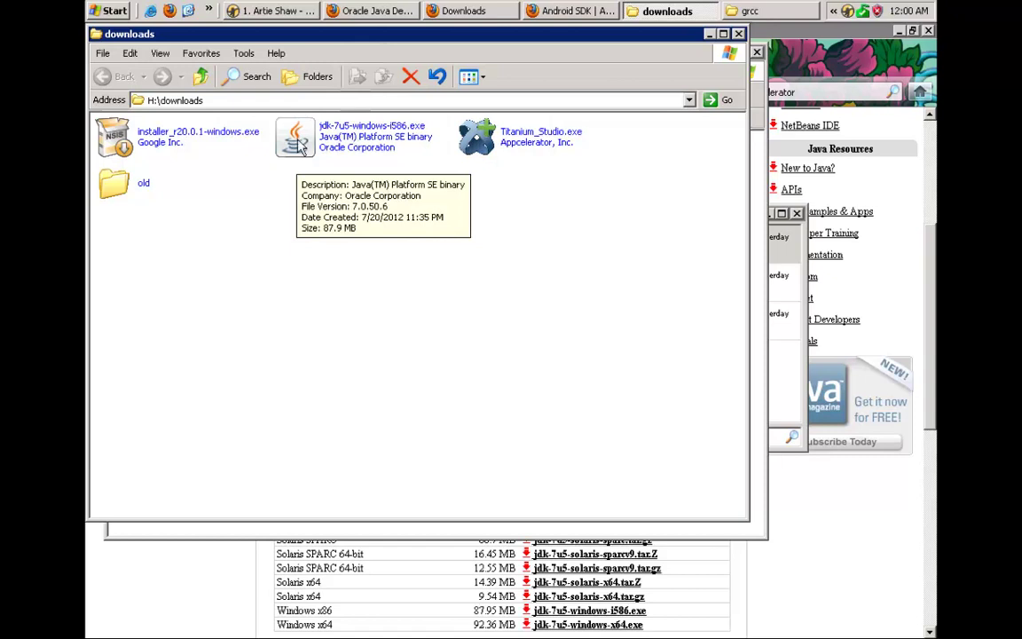
pyautogui.rightClick(298, 143)
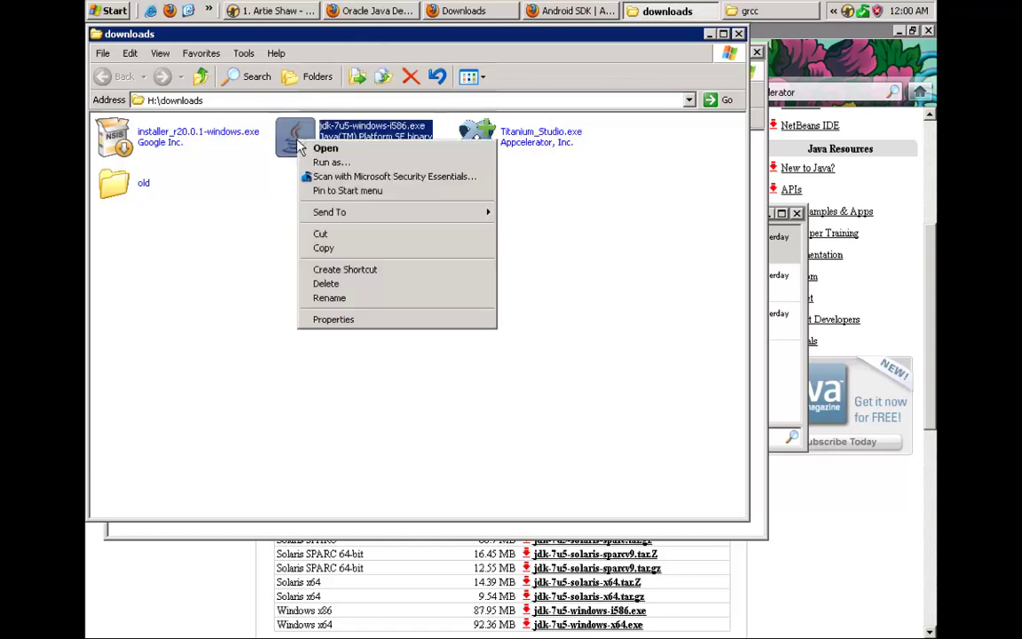
pyautogui.click(355, 162)
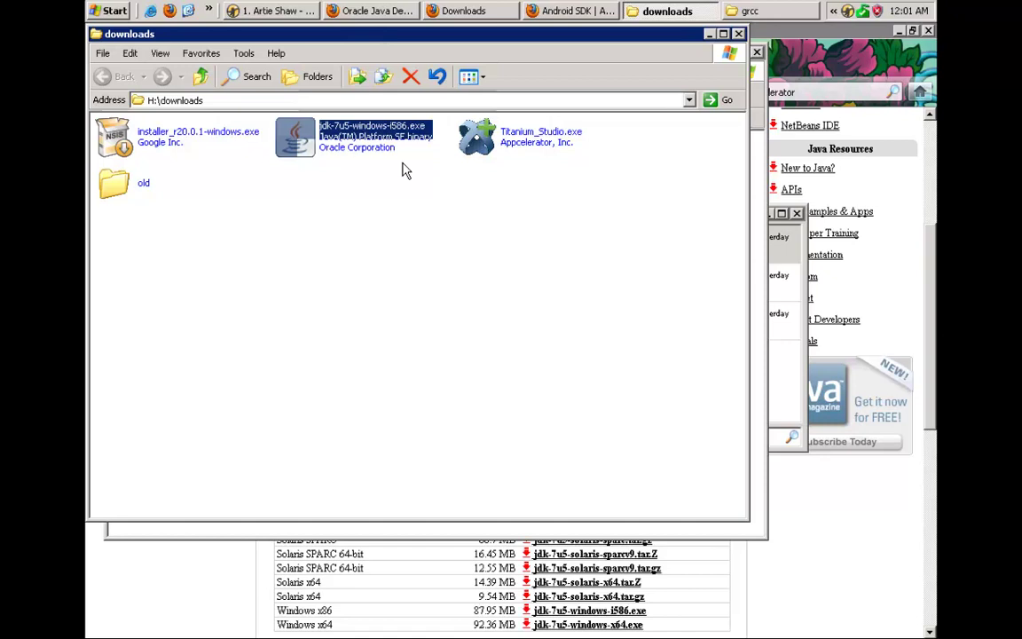
pyautogui.press('Return')
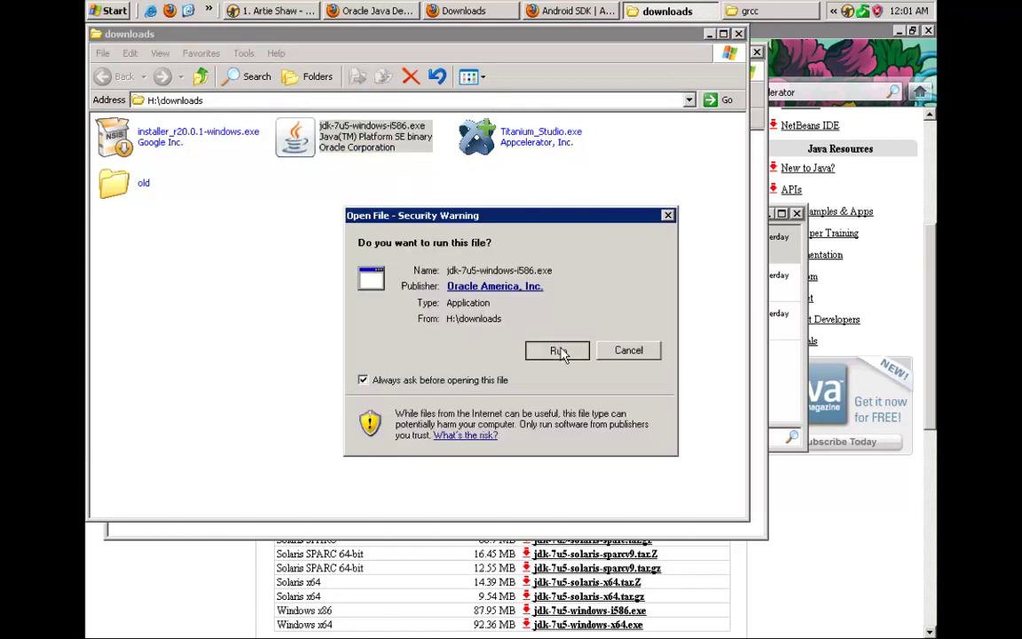
pyautogui.click(559, 351)
pyautogui.click(427, 365)
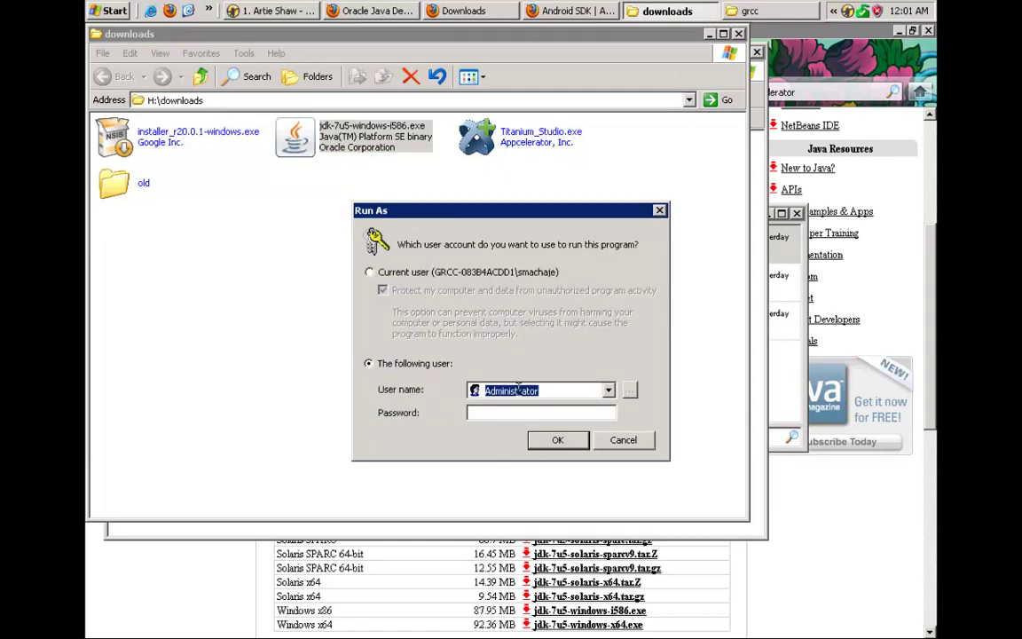
pyautogui.click(520, 414)
pyautogui.write('*********')
pyautogui.press('Return')
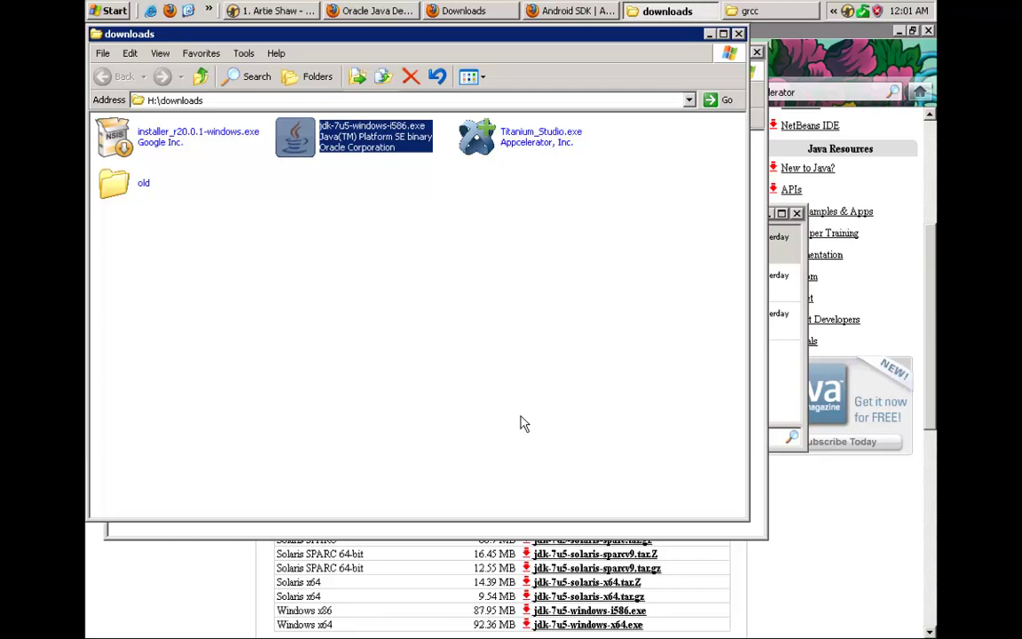
pyautogui.press('Return')
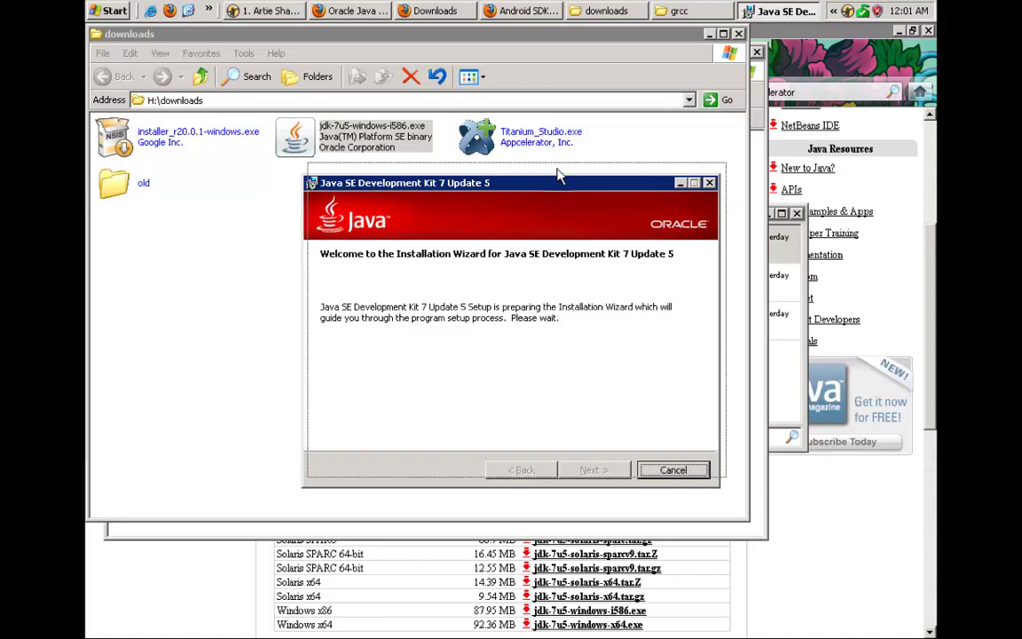
# Change the JDK install path from Program Files to C:\grcc\Java\jdk1.7.0_05\ and start installing.
pyautogui.moveTo(551, 183); pyautogui.dragTo(559, 172)
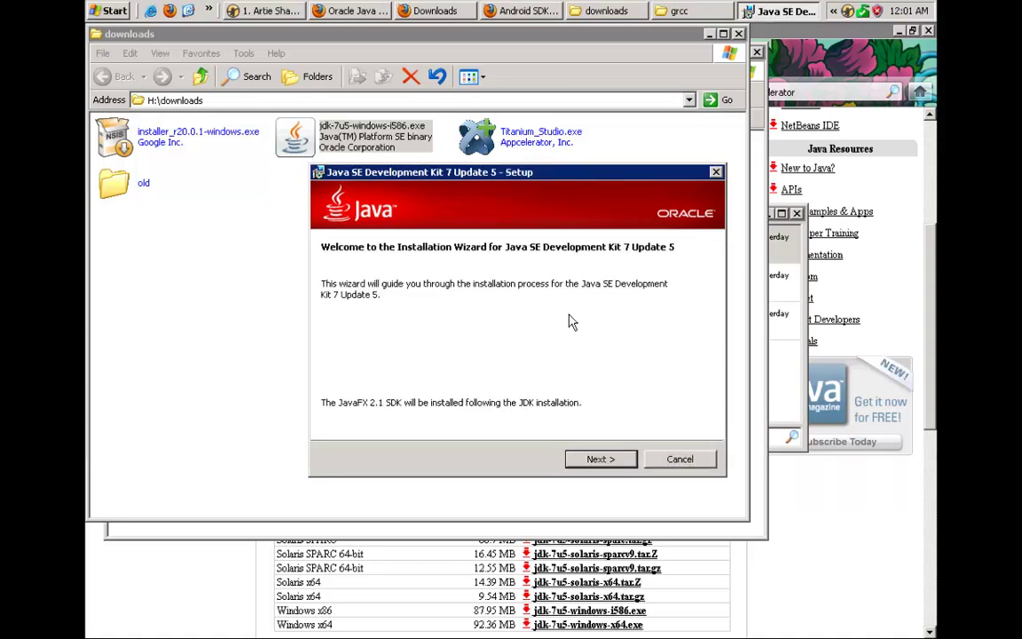
pyautogui.click(600, 459)
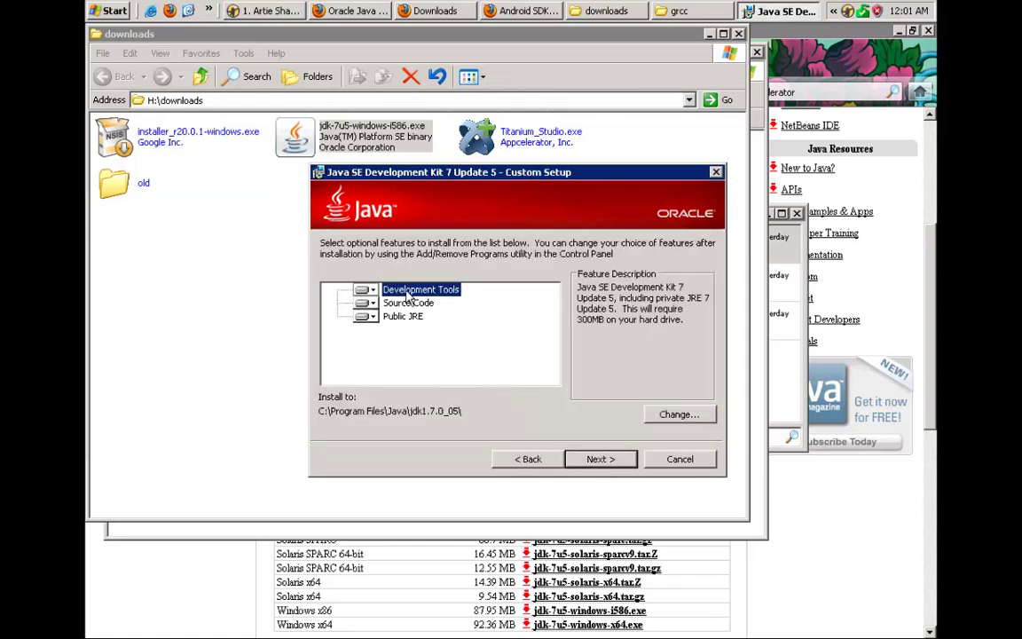
pyautogui.click(691, 424)
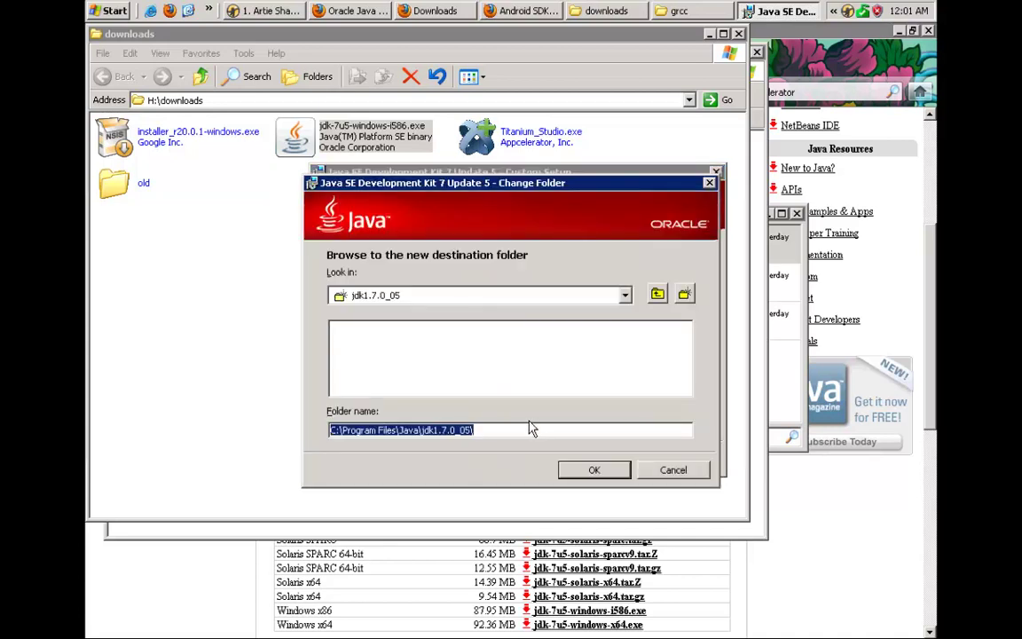
pyautogui.click(397, 430)
pyautogui.moveTo(397, 429); pyautogui.dragTo(343, 430)
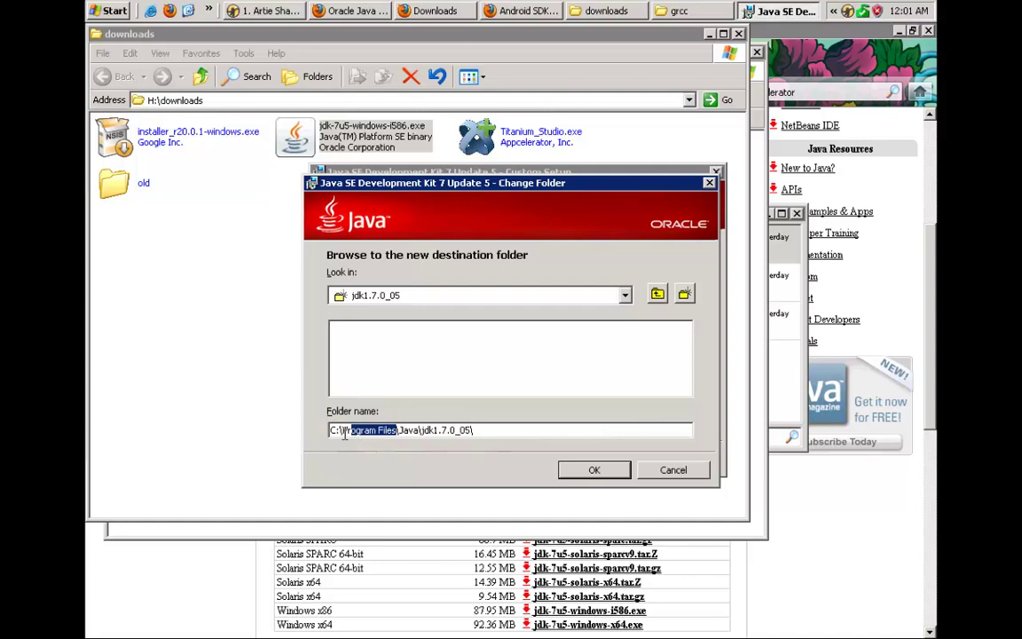
pyautogui.write('grcc')
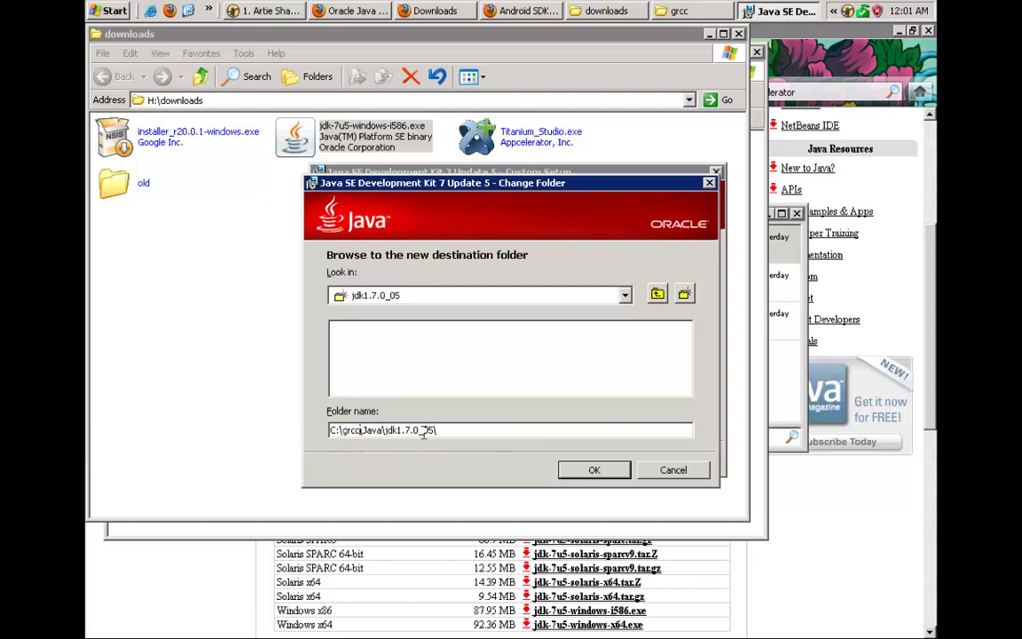
pyautogui.click(585, 470)
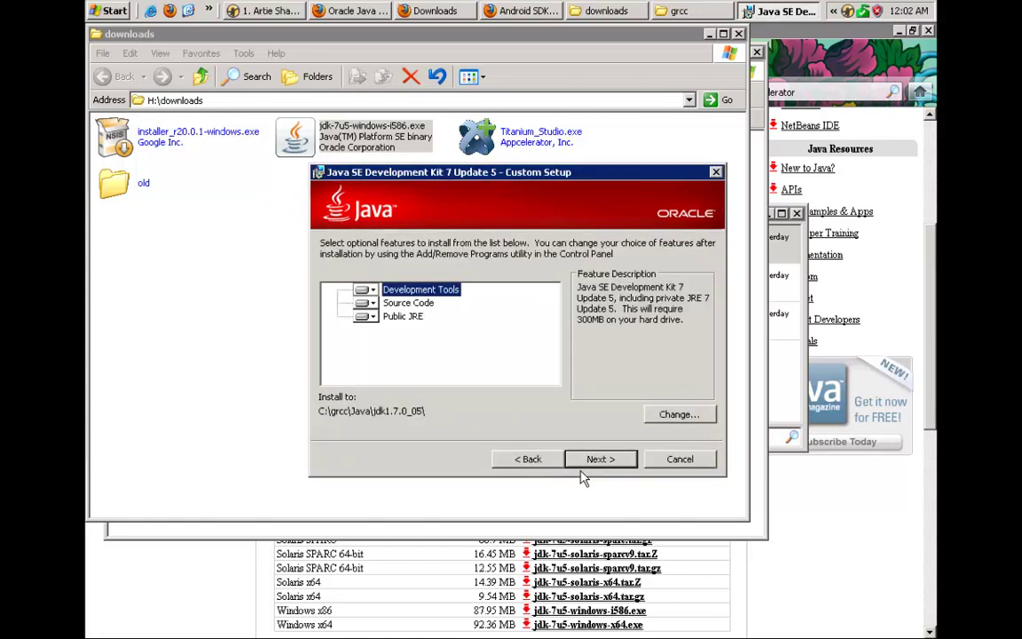
pyautogui.click(598, 459)
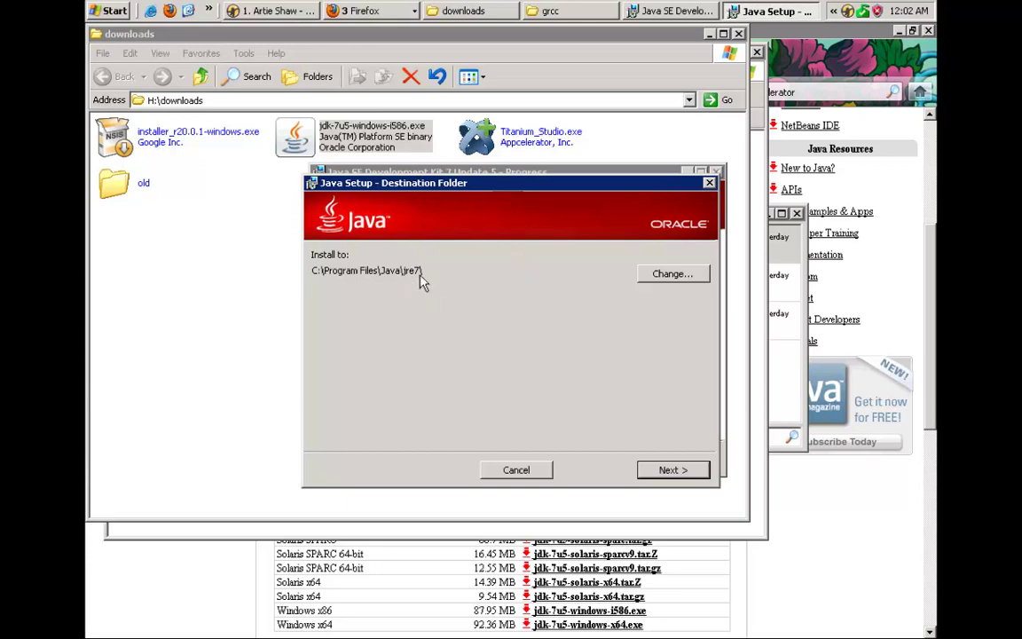
# Replace Program Files with grcc so the JRE goes to C:\grcc\Java\jre7\, then continue.
pyautogui.click(674, 276)
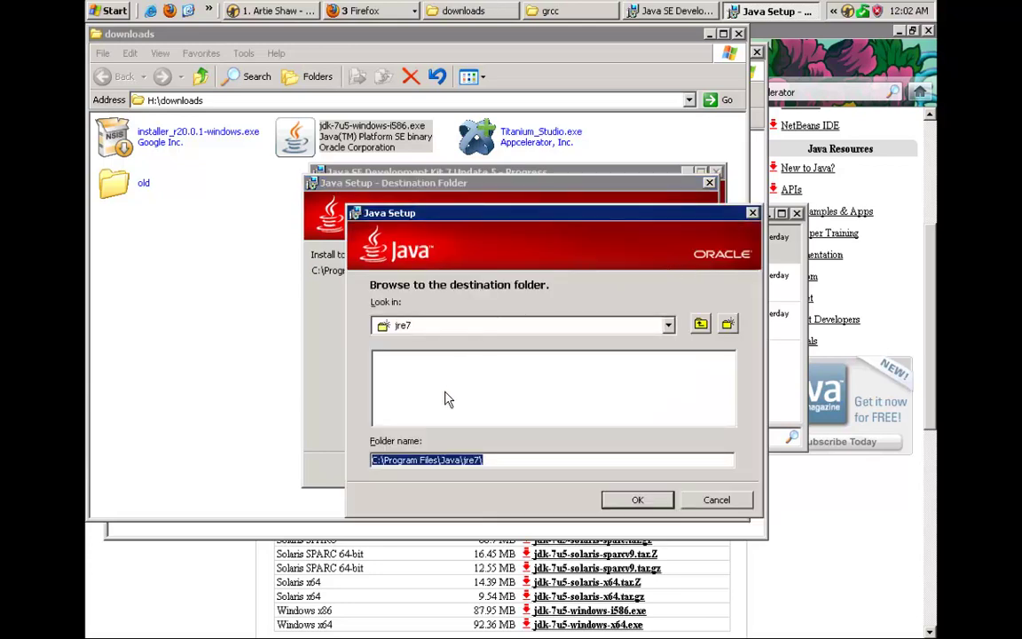
pyautogui.click(435, 459)
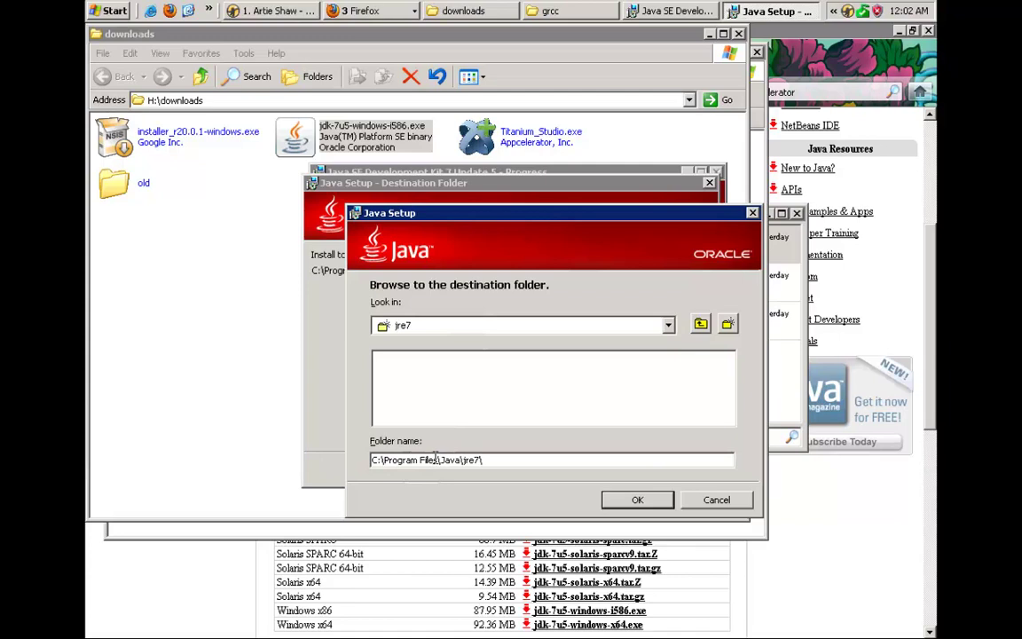
pyautogui.moveTo(434, 459); pyautogui.dragTo(383, 460)
pyautogui.press('Delete')
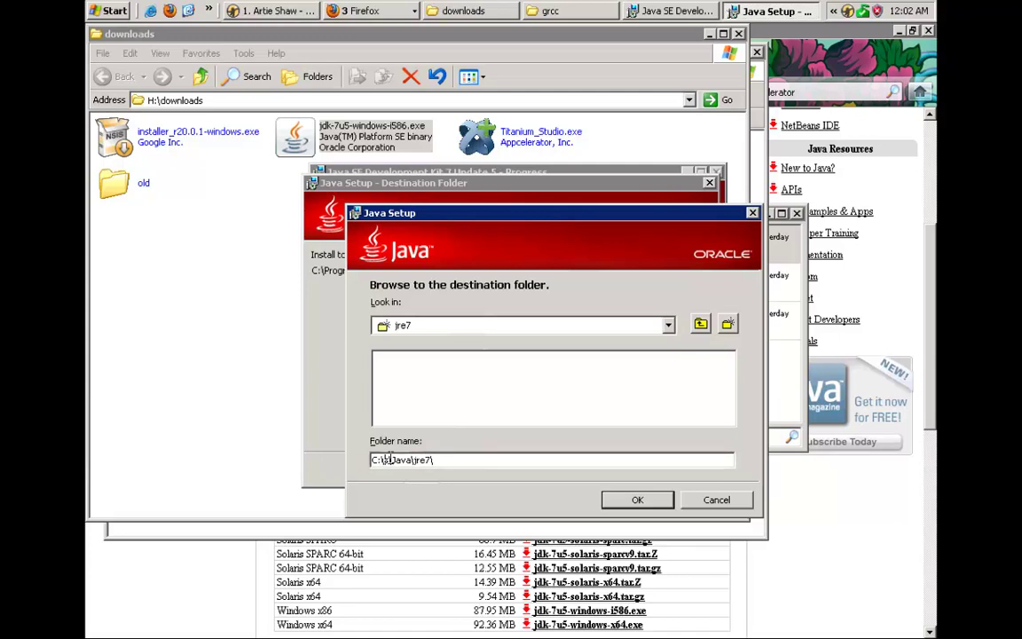
pyautogui.press('BackSpace')
pyautogui.write('grcc')
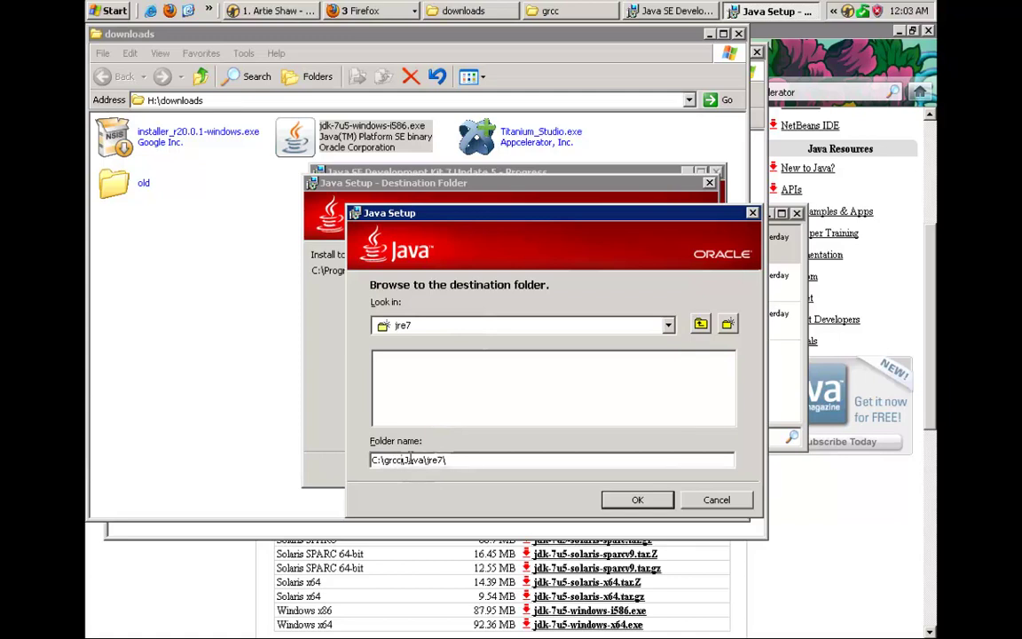
pyautogui.click(639, 500)
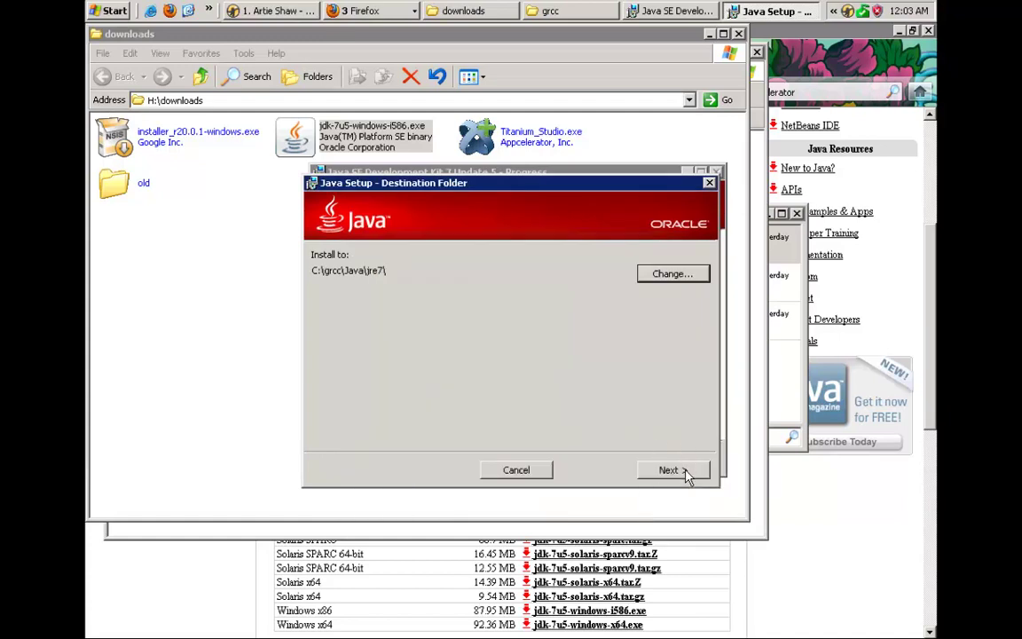
pyautogui.click(684, 471)
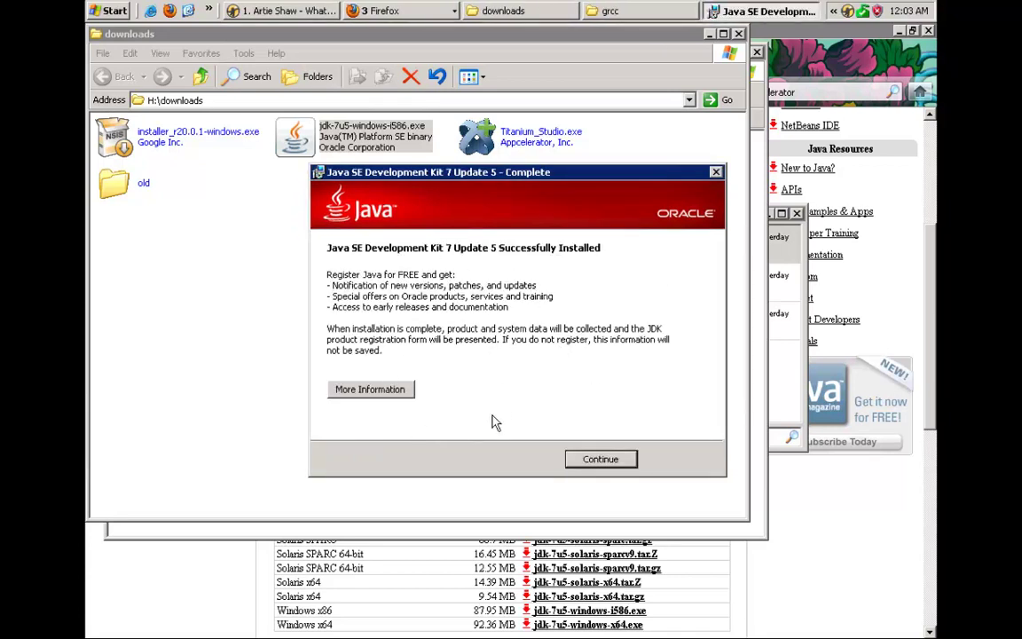
# Continue past the JDK Complete dialog to reach the JavaFX SDK Setup wizard.
pyautogui.click(597, 459)
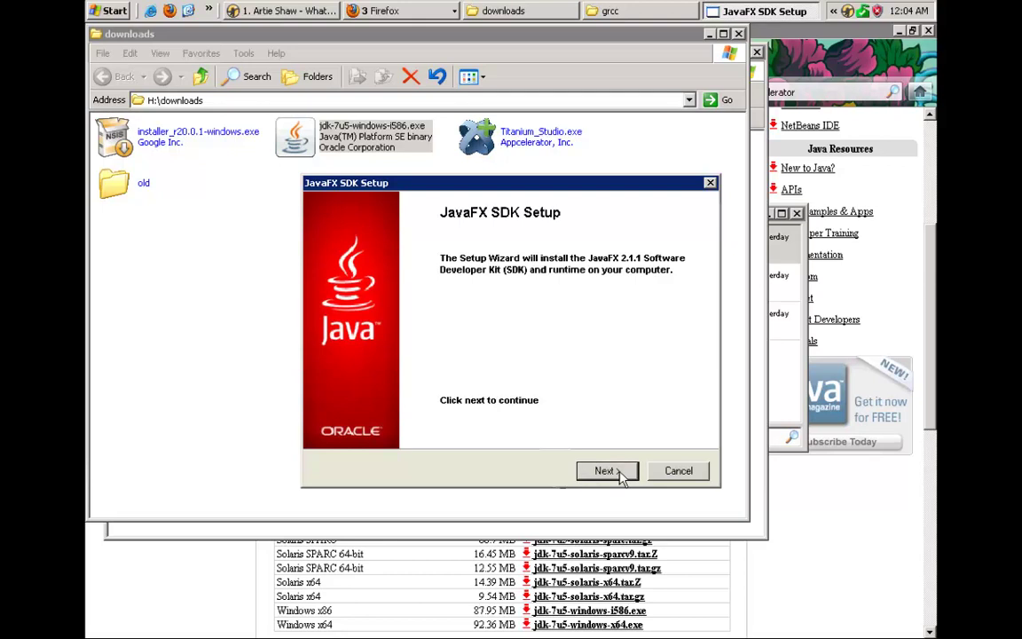
# Browse the folder tree and pick C:\grcc\Java as the JavaFX SDK install location.
pyautogui.click(607, 471)
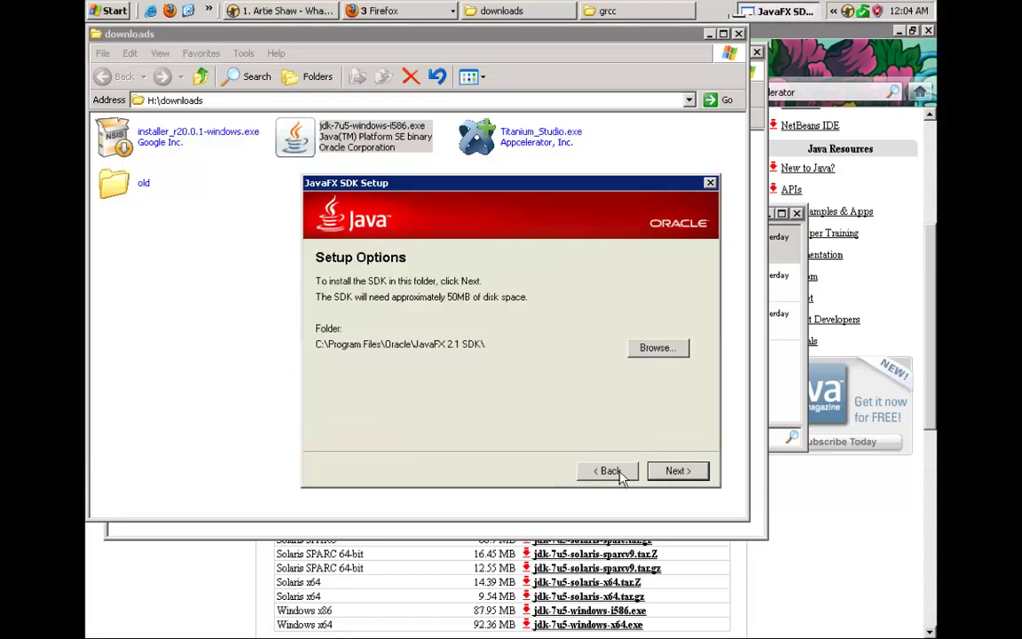
pyautogui.click(665, 350)
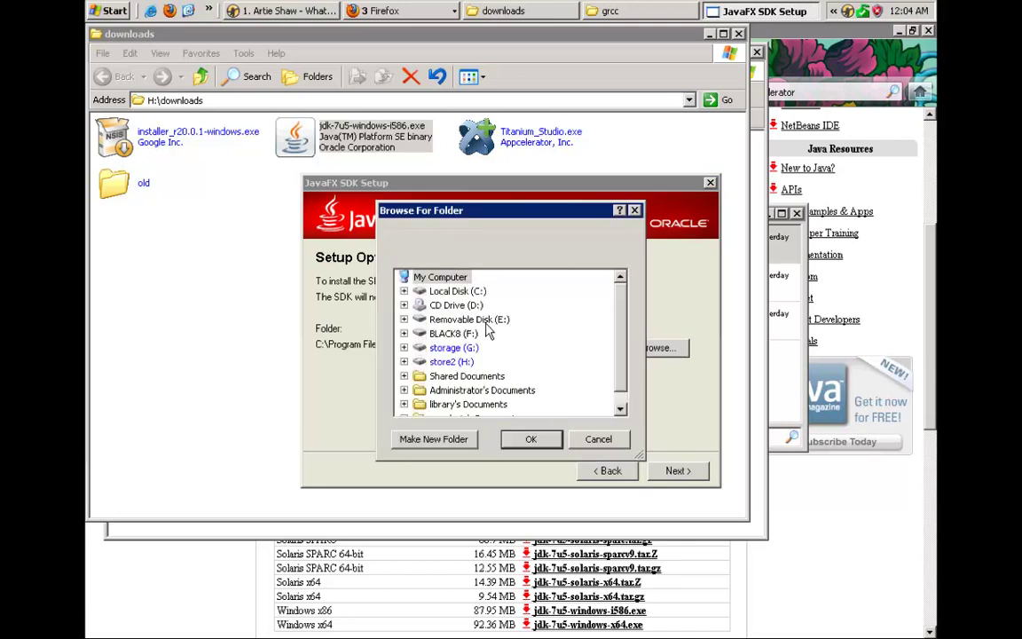
pyautogui.click(404, 292)
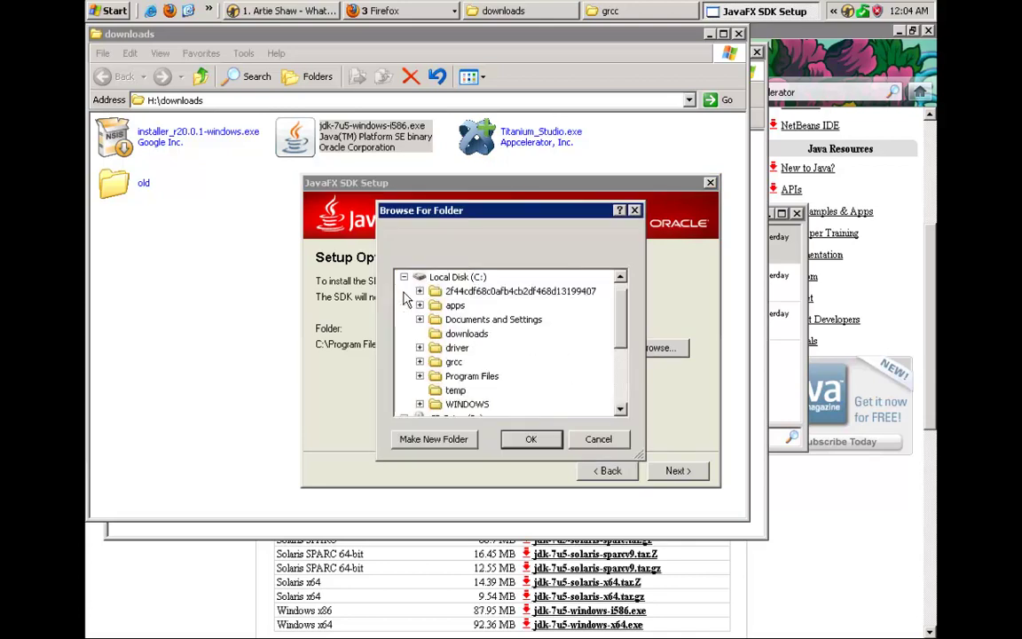
pyautogui.click(420, 362)
pyautogui.click(436, 376)
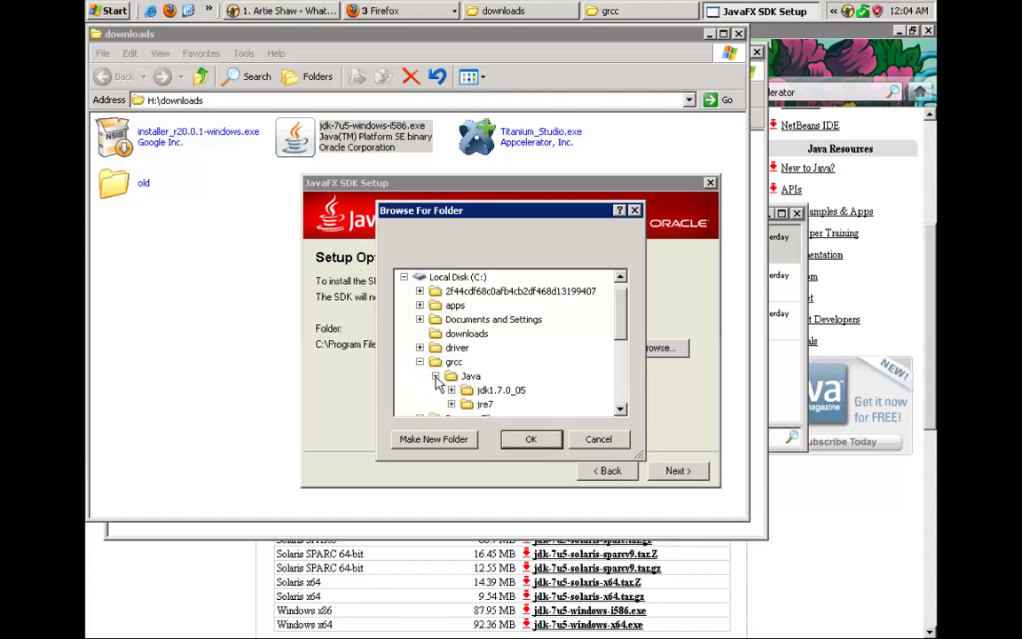
pyautogui.click(466, 377)
# After failed new-folder attempts, confirm C:\grcc\Java and start installing the JavaFX 2.1.1 SDK.
pyautogui.click(457, 440)
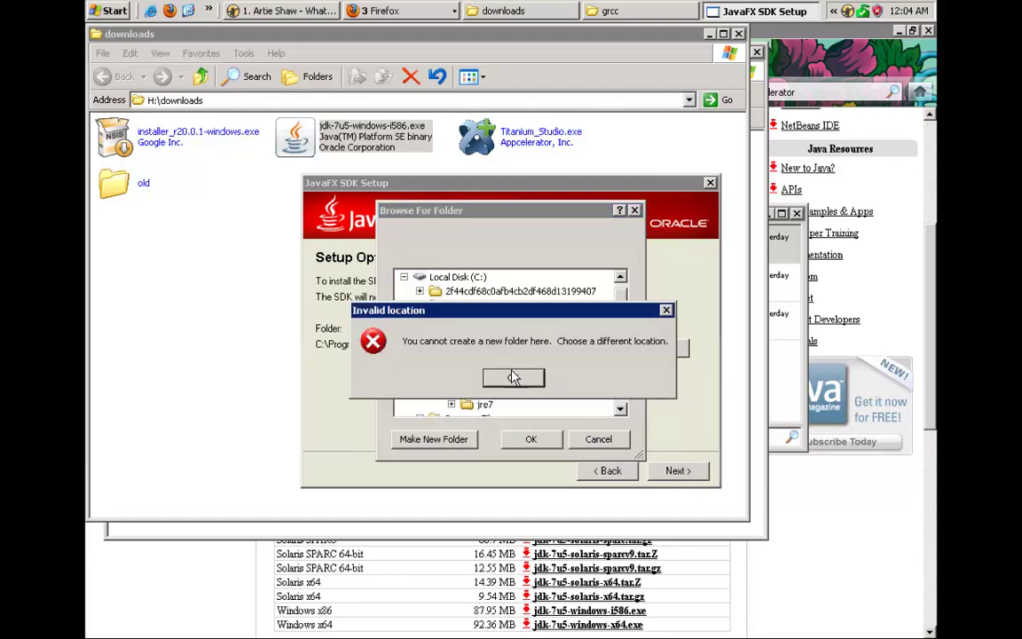
pyautogui.click(514, 380)
pyautogui.click(472, 377)
pyautogui.click(456, 438)
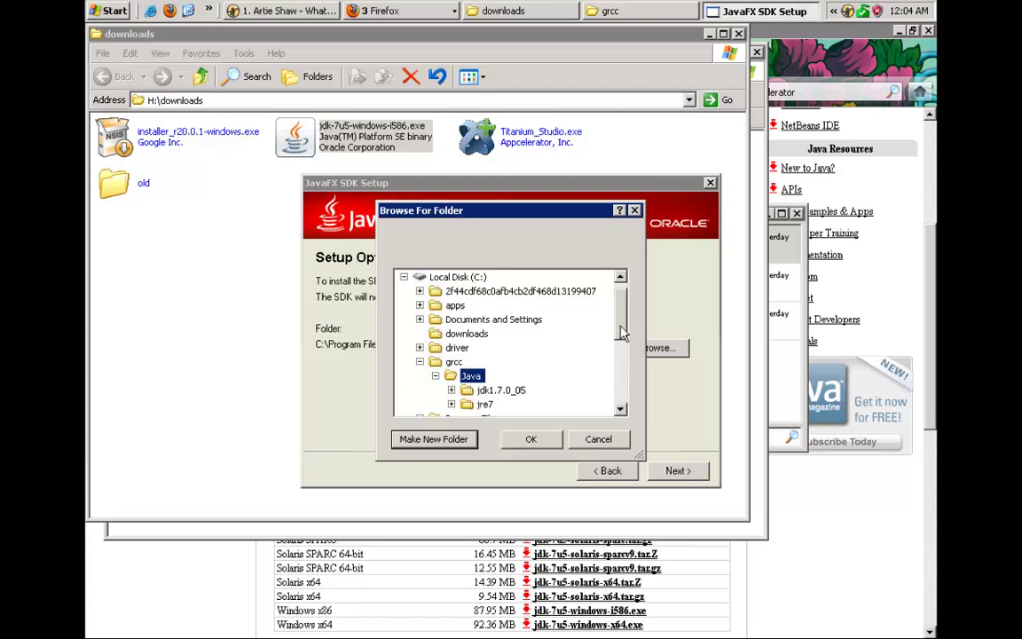
pyautogui.moveTo(621, 335); pyautogui.dragTo(623, 347)
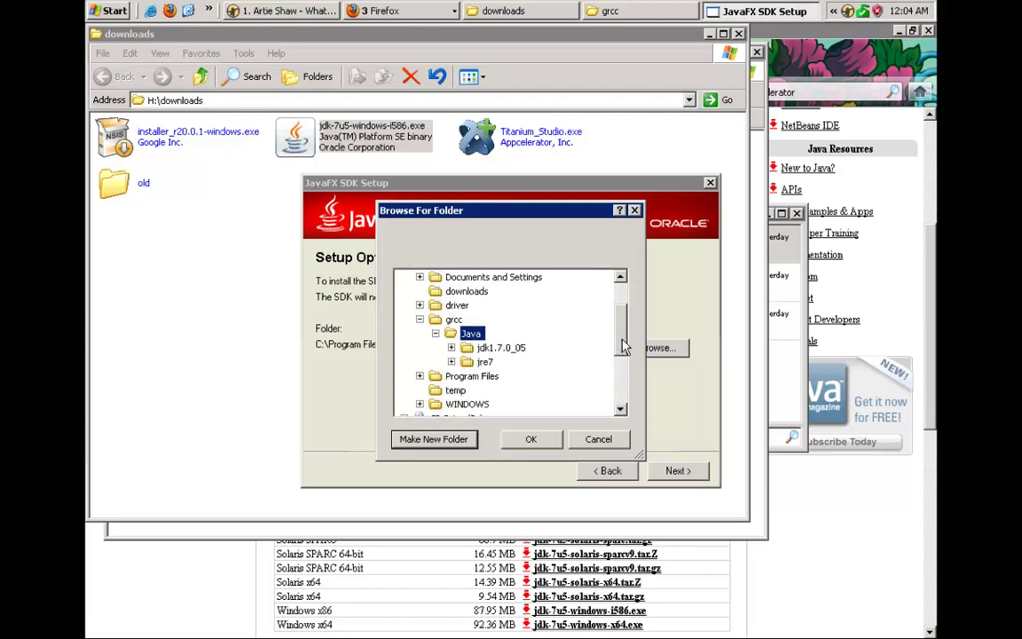
pyautogui.click(440, 447)
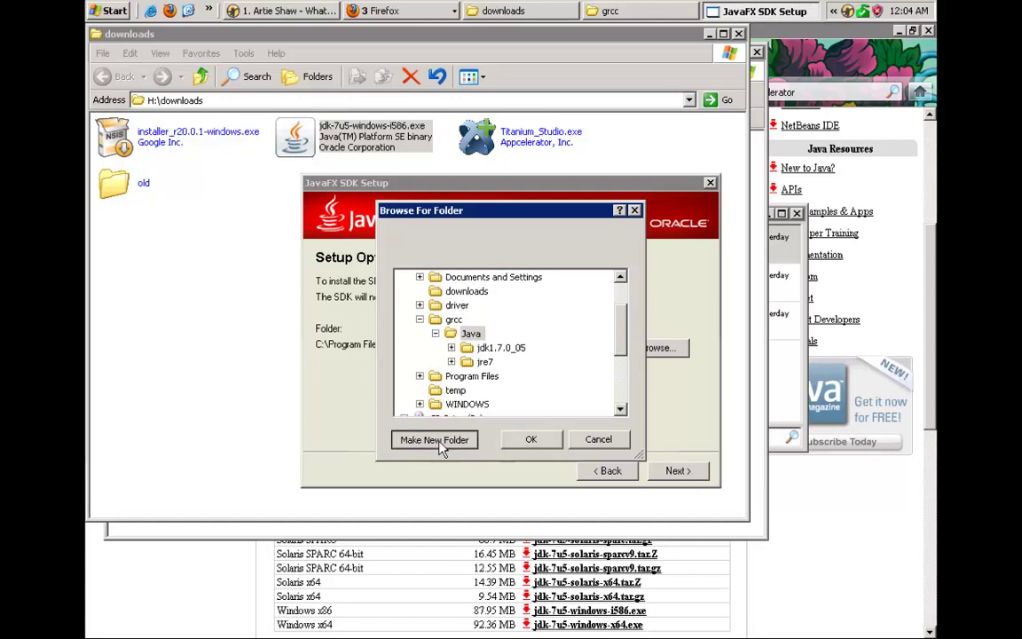
pyautogui.click(470, 333)
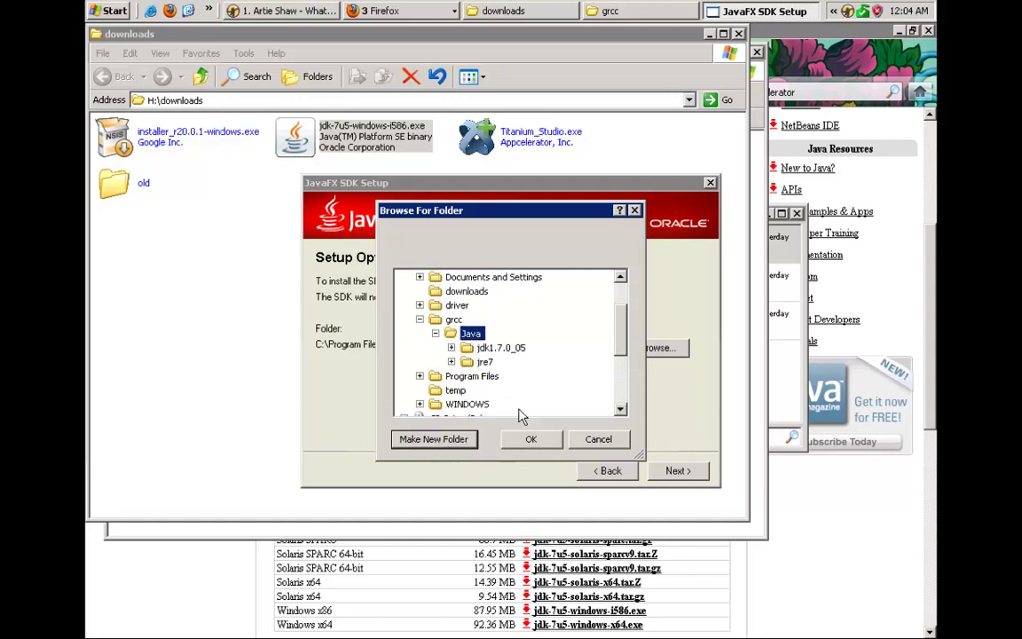
pyautogui.click(531, 440)
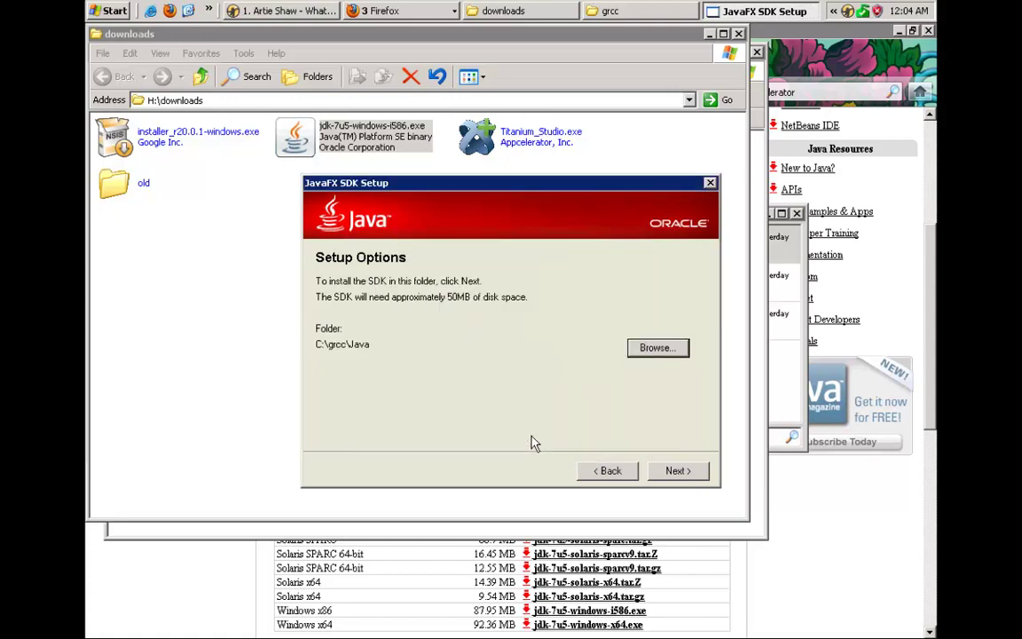
pyautogui.click(689, 471)
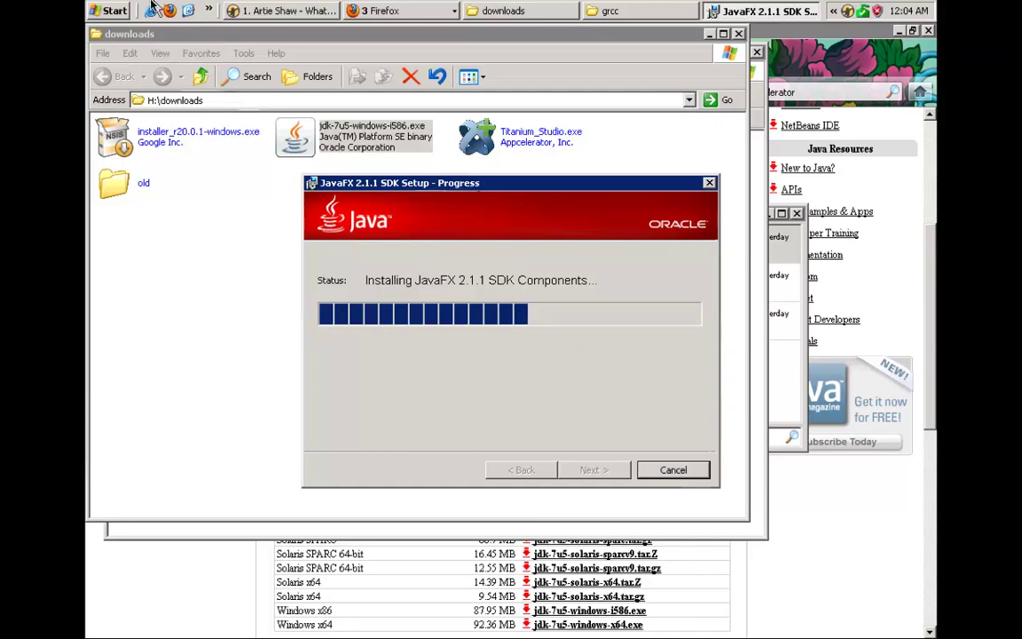
# Open the Environment Variables list from My Computer Properties on the Advanced tab.
pyautogui.click(115, 13)
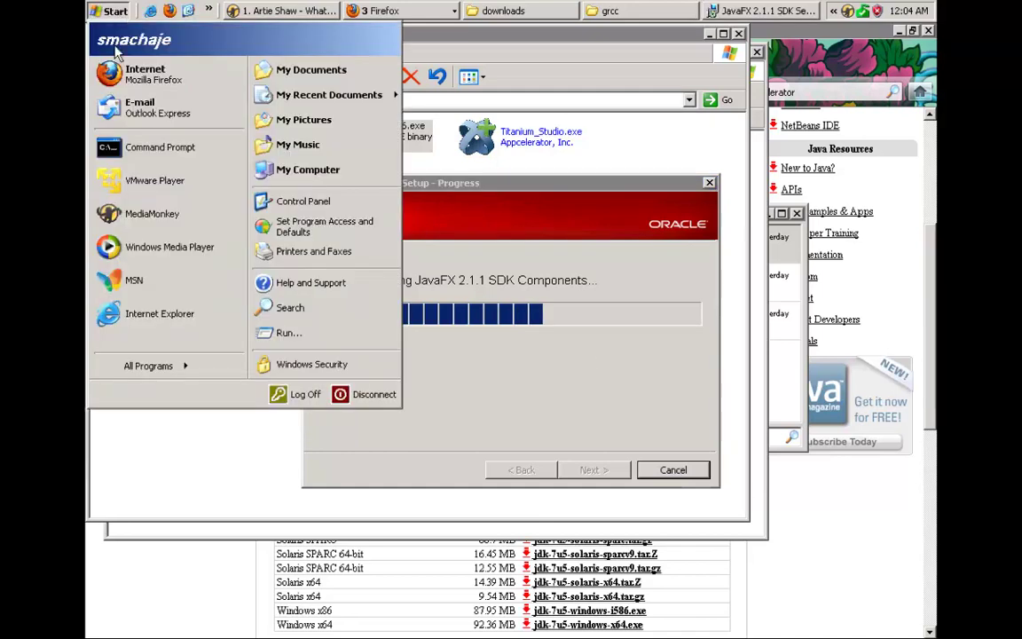
pyautogui.rightClick(311, 175)
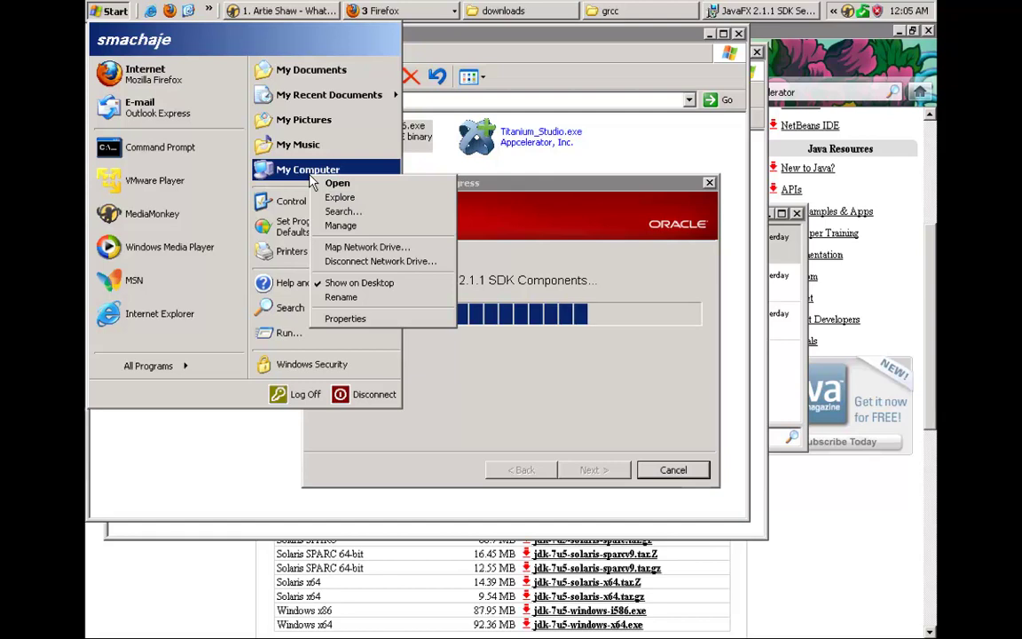
pyautogui.click(353, 321)
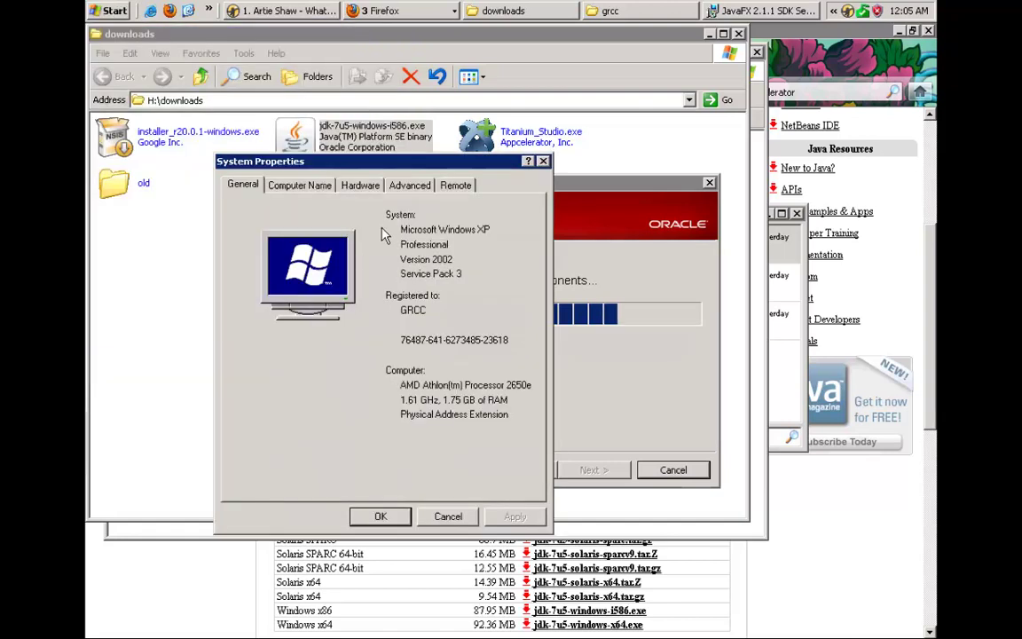
pyautogui.click(410, 185)
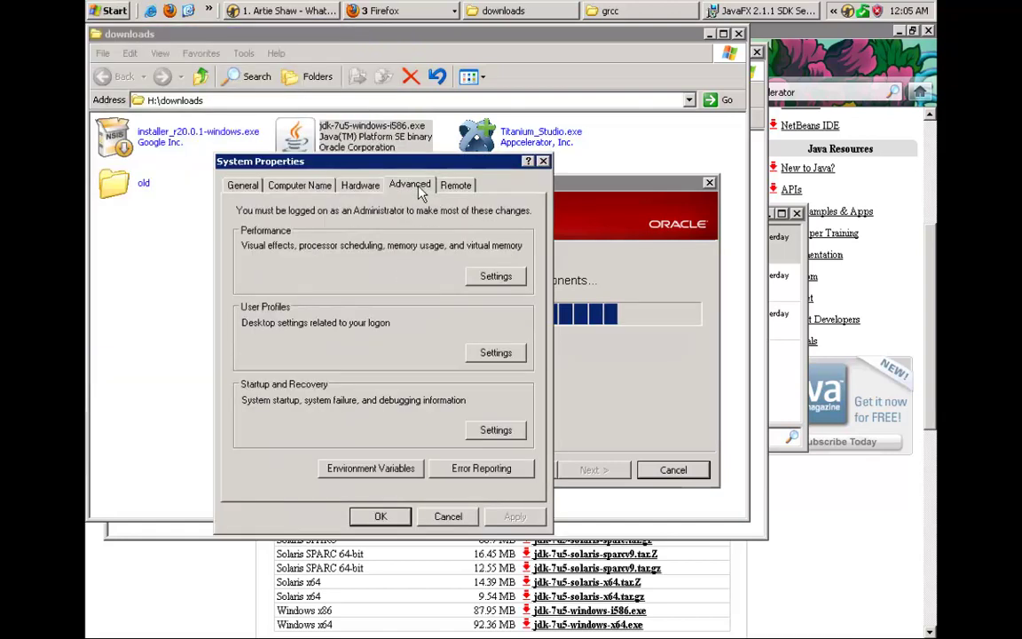
pyautogui.click(395, 471)
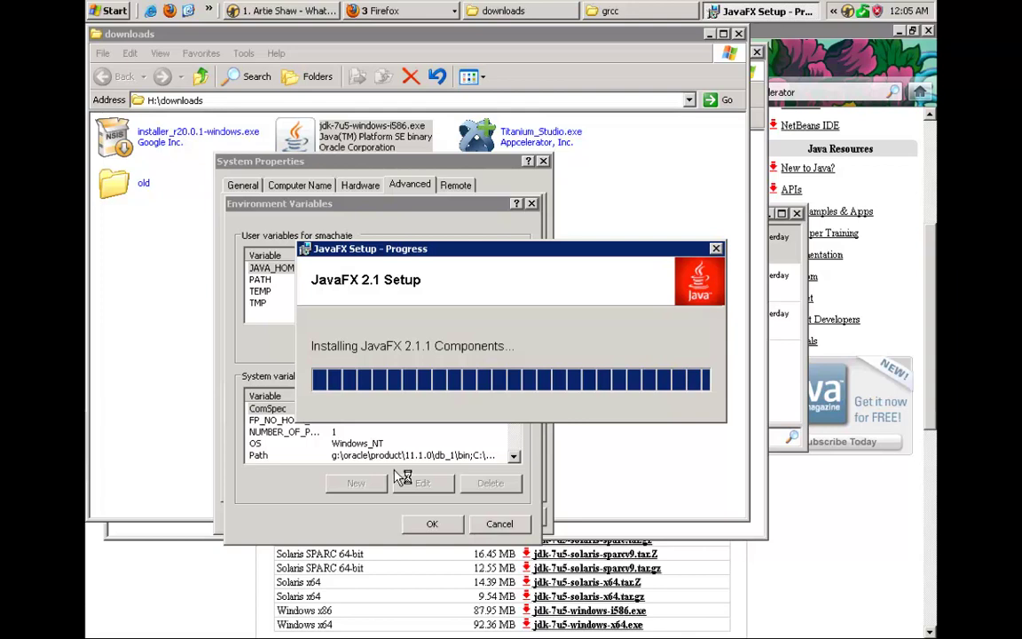
pyautogui.click(396, 203)
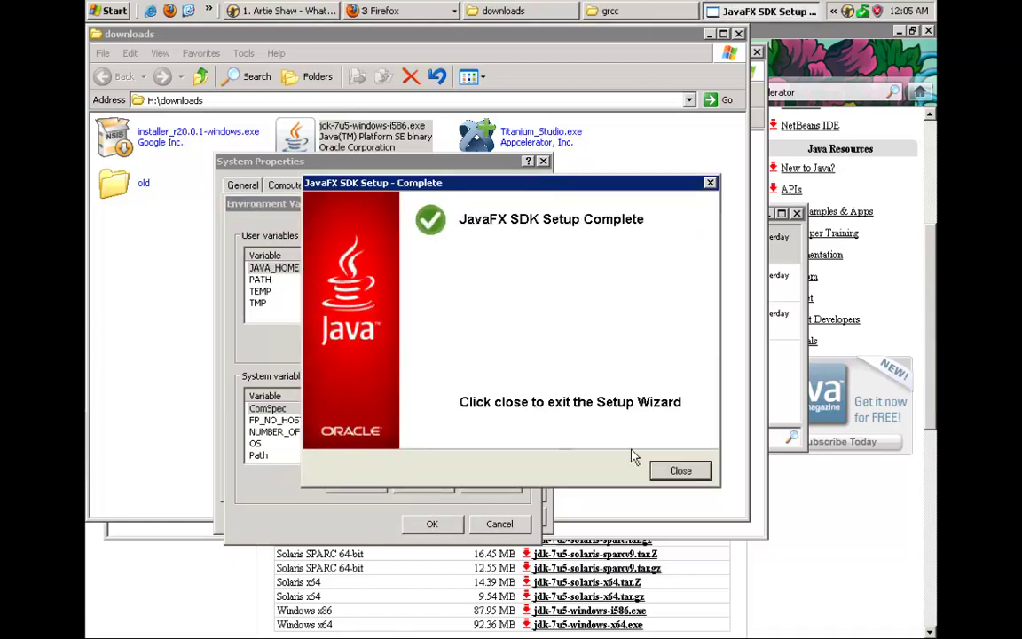
# Close the JavaFX setup and open JAVA_HOME (C:\grcc\Java\jdk1.7.0_05) for editing, moving its dialog aside.
pyautogui.click(679, 471)
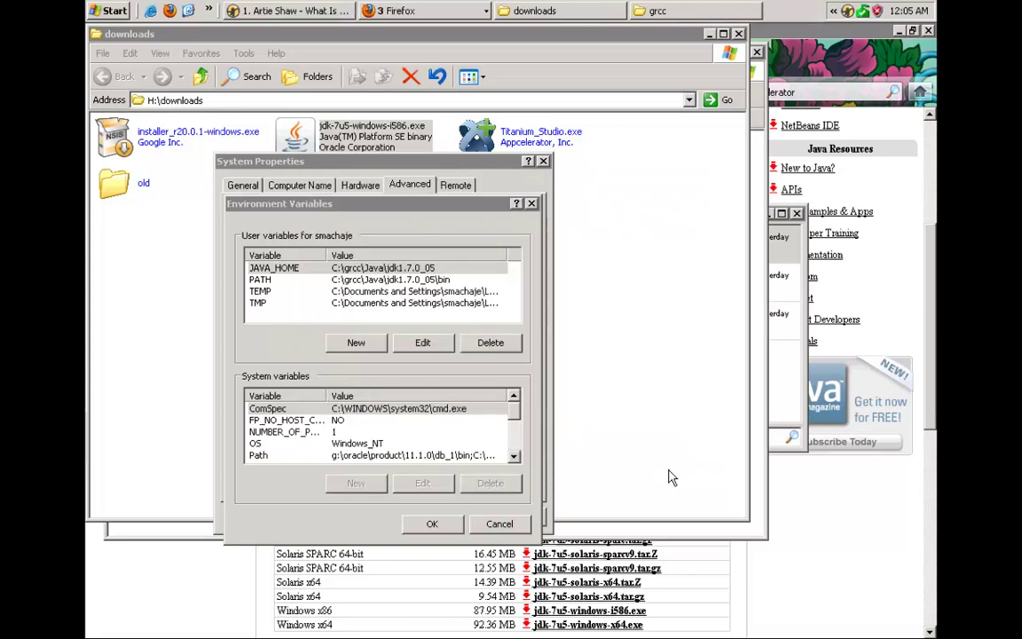
pyautogui.click(278, 279)
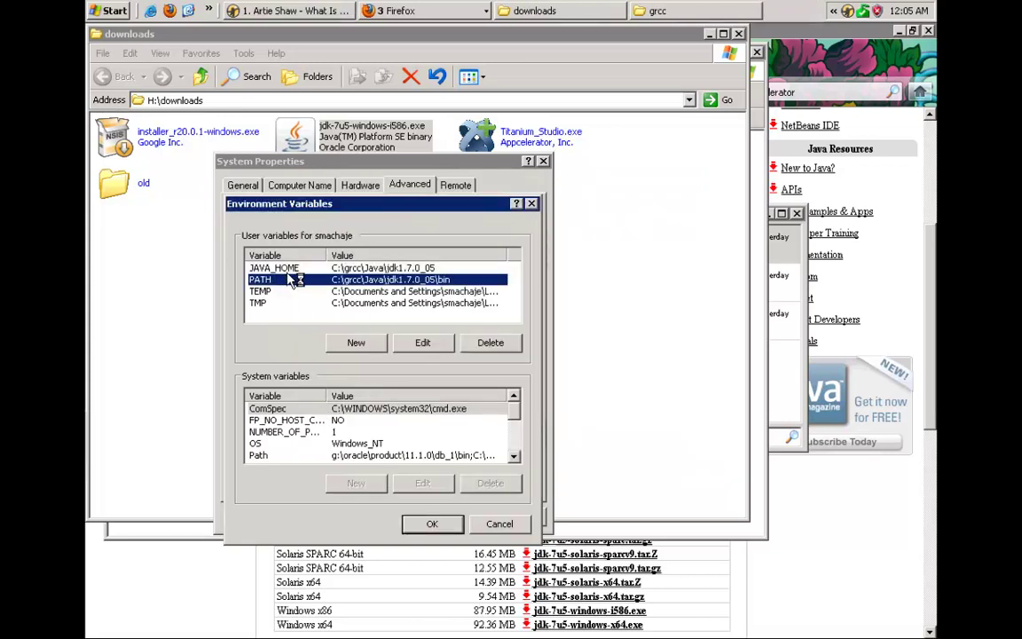
pyautogui.click(297, 269)
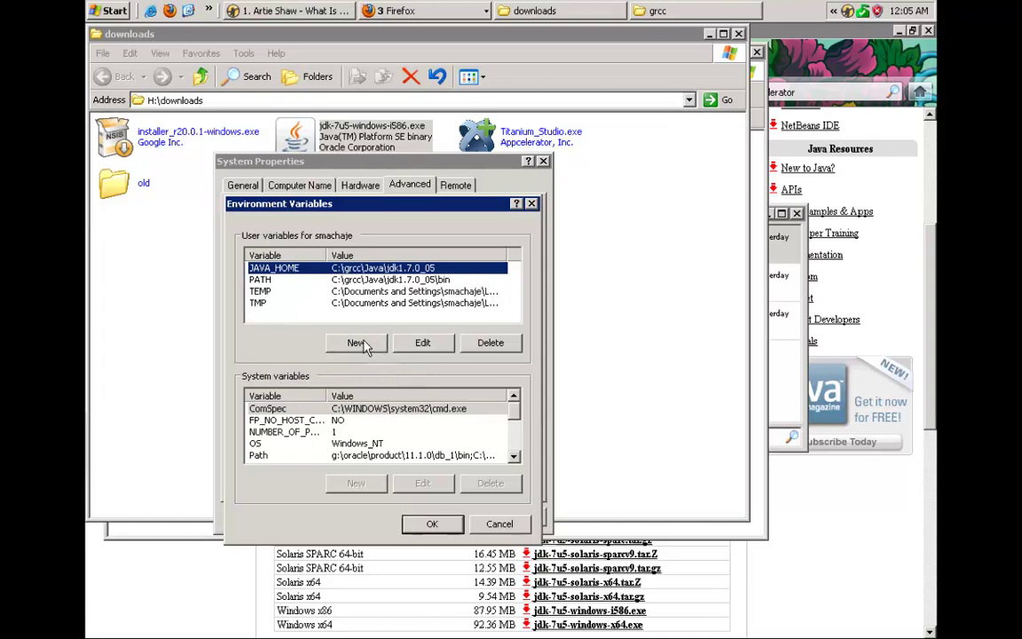
pyautogui.click(422, 345)
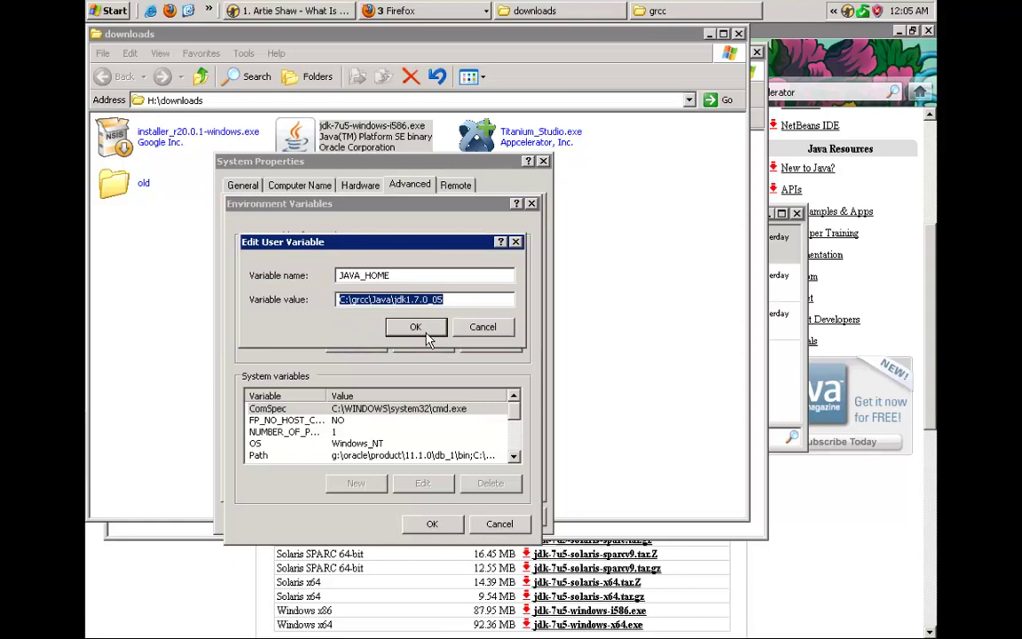
pyautogui.click(395, 276)
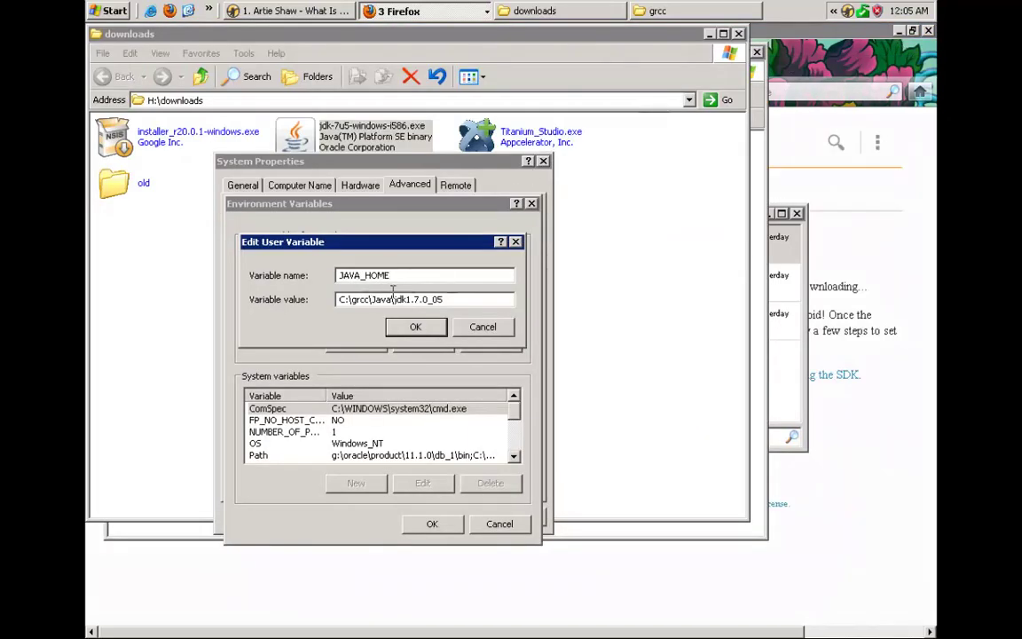
pyautogui.moveTo(376, 244); pyautogui.dragTo(585, 316)
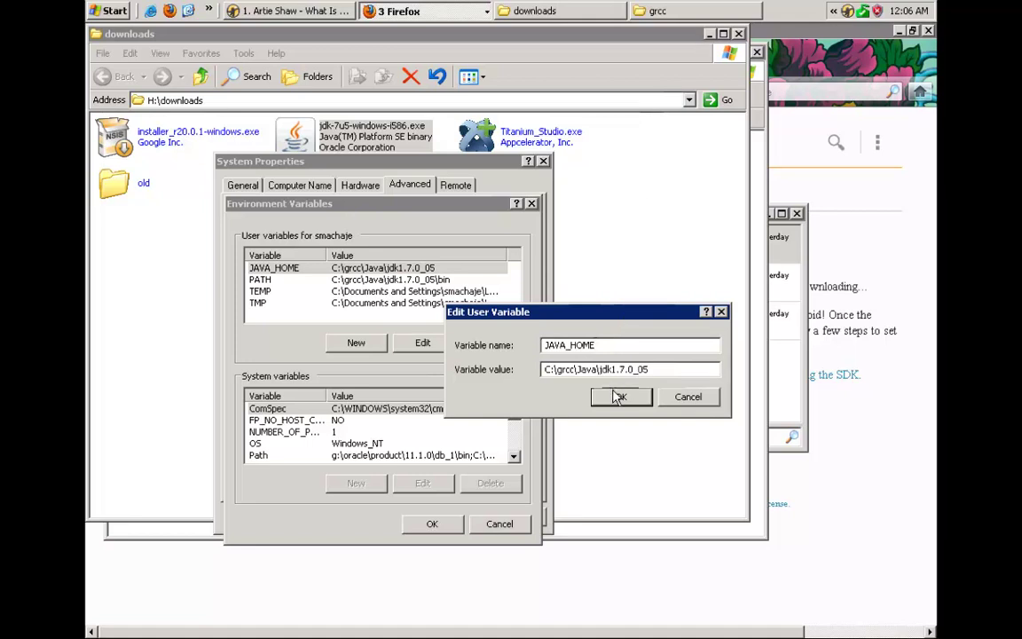
pyautogui.click(679, 13)
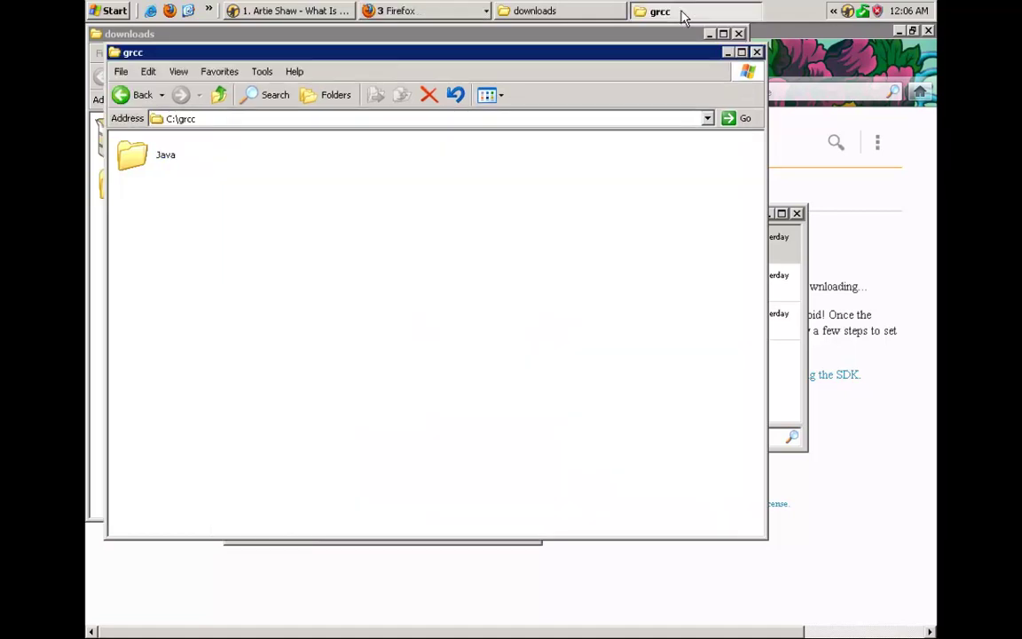
# Navigate from C:\ into grcc\Java\jdk1.7.0_05 to confirm the JDK folder's contents.
pyautogui.click(219, 96)
pyautogui.doubleClick(160, 300)
pyautogui.doubleClick(138, 157)
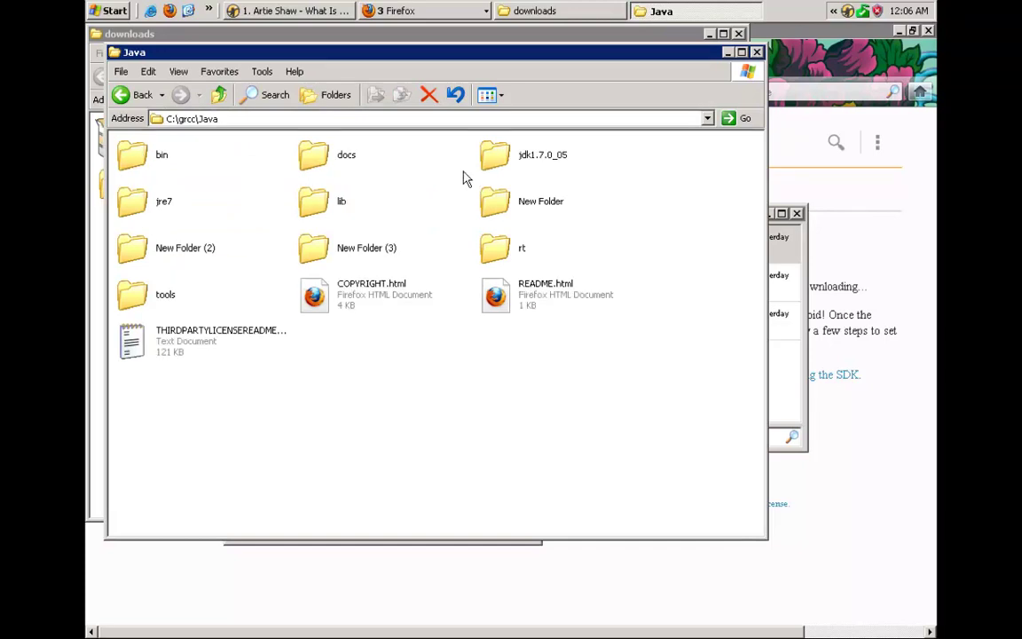
pyautogui.click(511, 158)
pyautogui.doubleClick(511, 158)
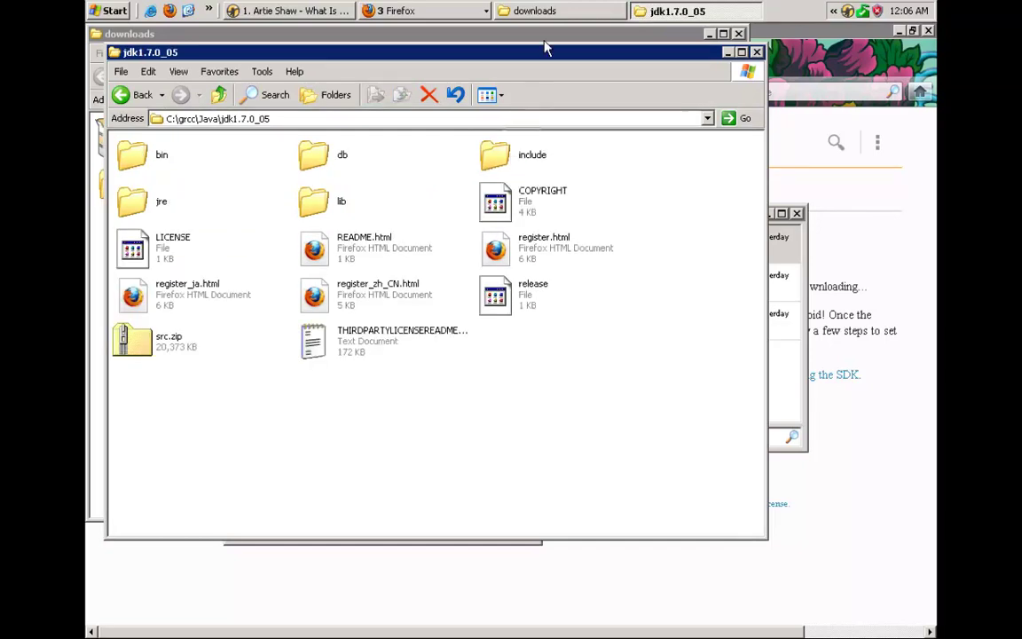
pyautogui.moveTo(549, 55); pyautogui.dragTo(668, 427)
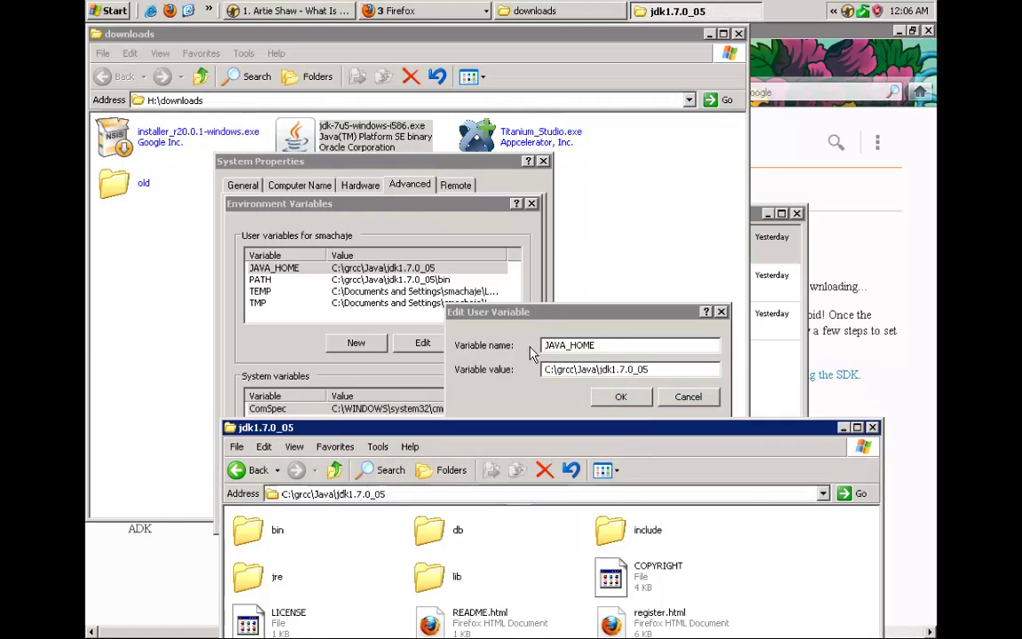
# Leave JAVA_HOME and PATH (C:\grcc\Java\jdk1.7.0_05\bin) unchanged and OK both Environment Variables and System Properties.
pyautogui.click(460, 328)
pyautogui.click(621, 397)
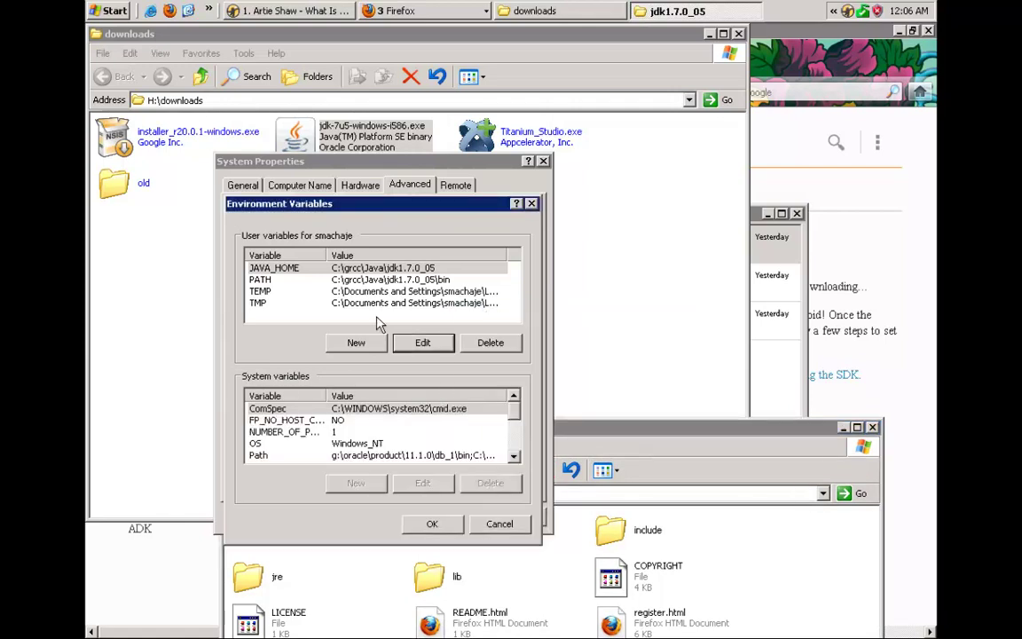
pyautogui.click(313, 282)
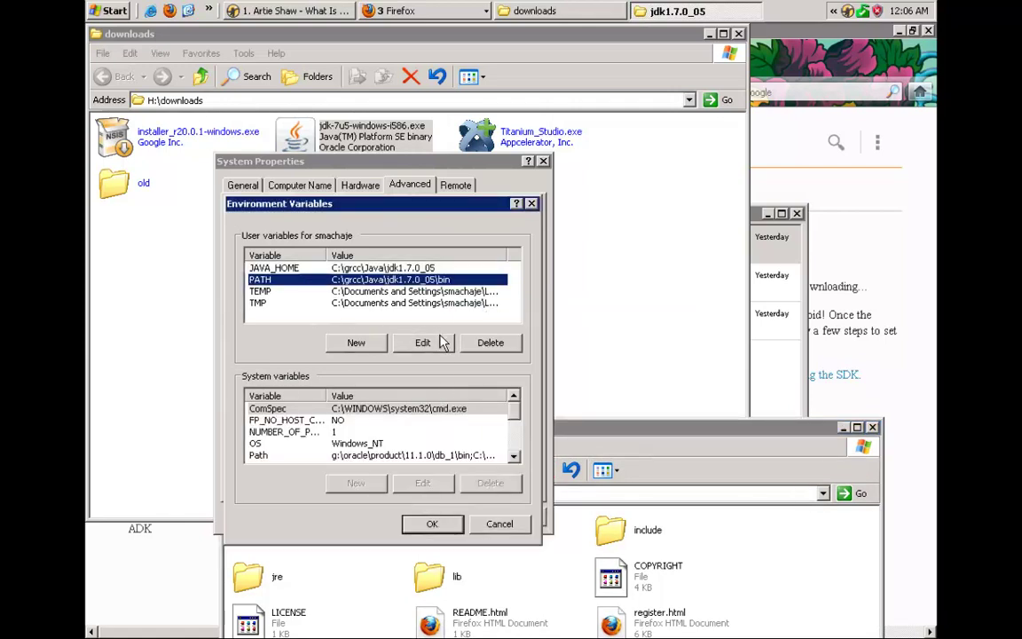
pyautogui.click(422, 343)
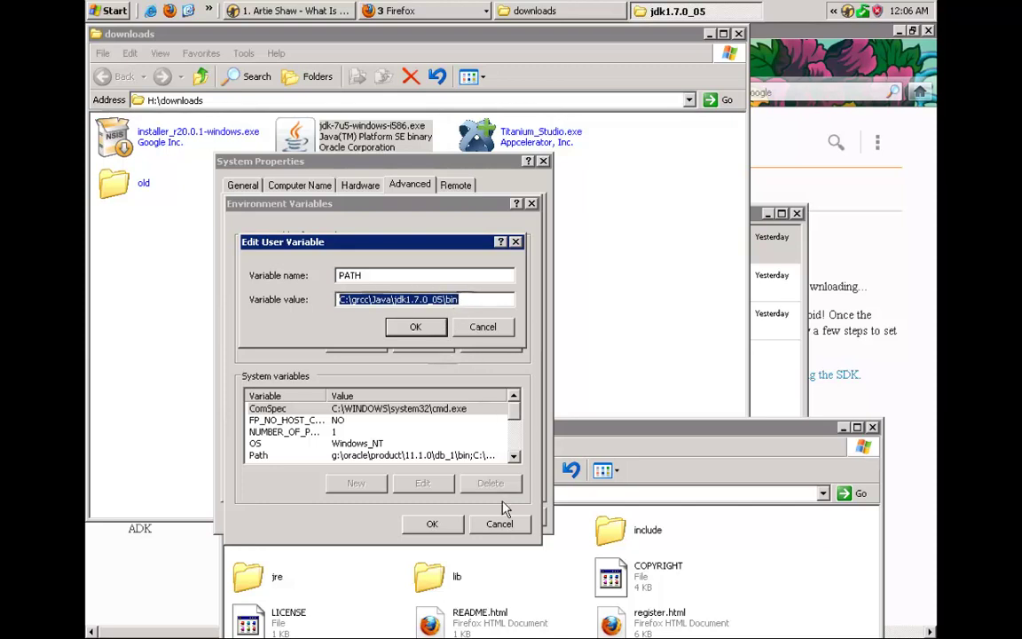
pyautogui.click(497, 330)
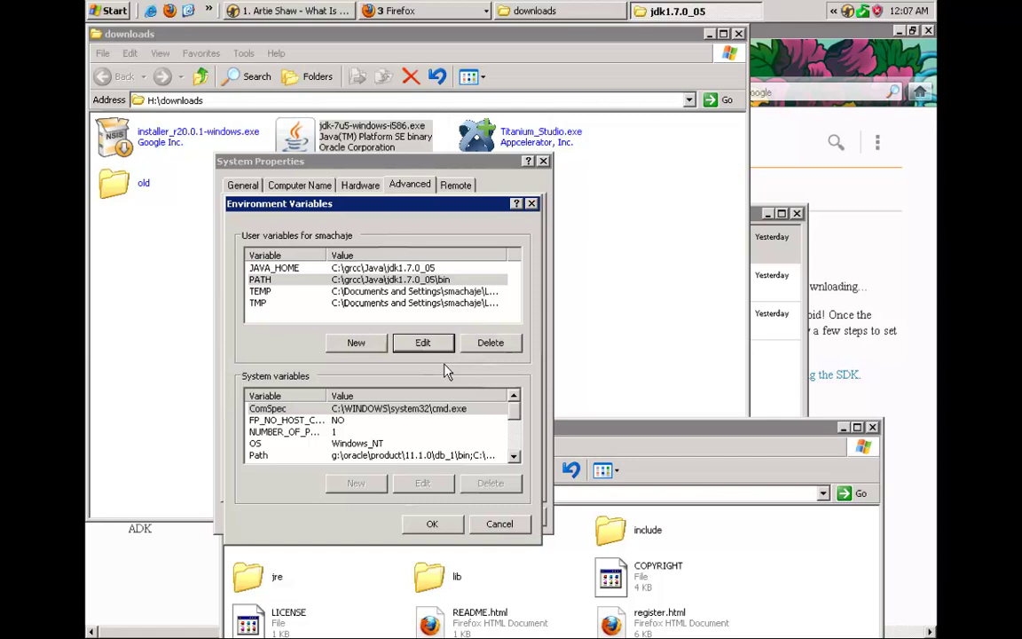
pyautogui.click(432, 523)
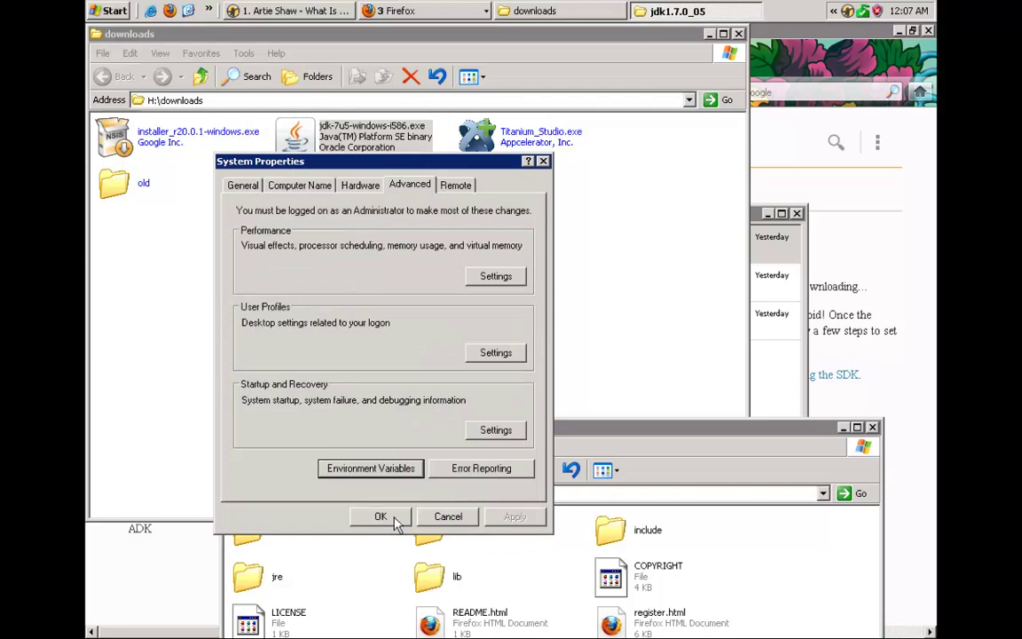
pyautogui.click(381, 517)
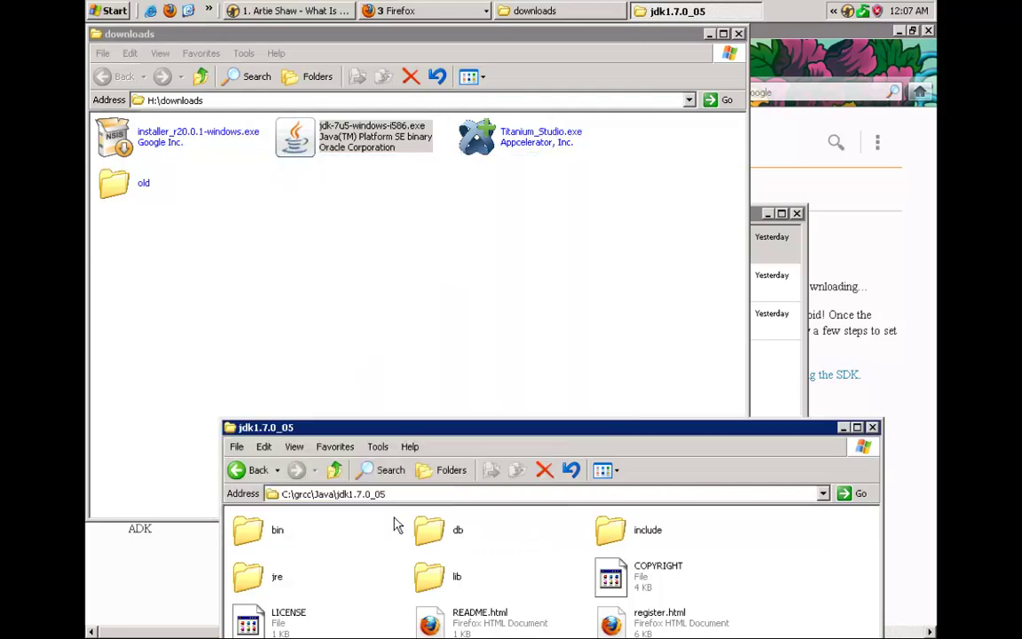
# Close the jdk1.7.0_05 window and clear the file selection in H:\downloads.
pyautogui.click(871, 427)
pyautogui.click(340, 237)
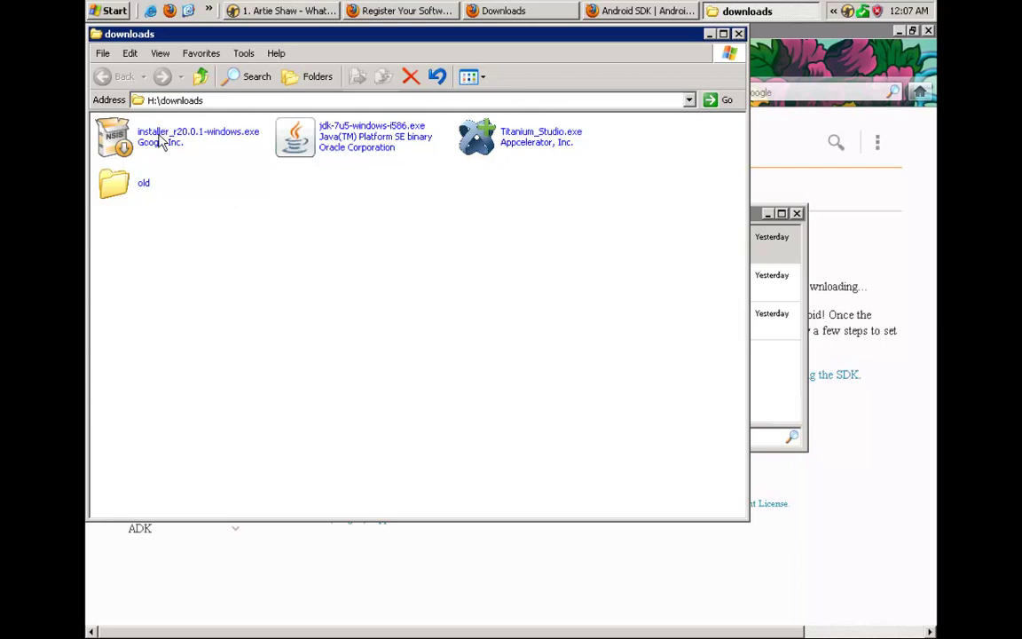
pyautogui.moveTo(160, 144)
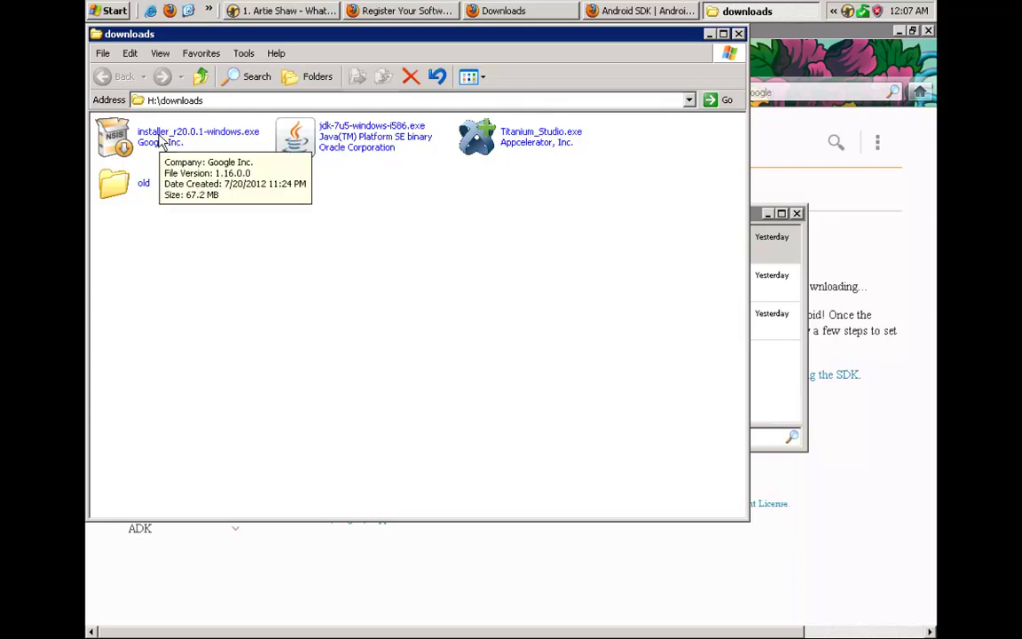
# Run installer_r20.0.1-windows.exe as Administrator, entering the account password.
pyautogui.rightClick(161, 144)
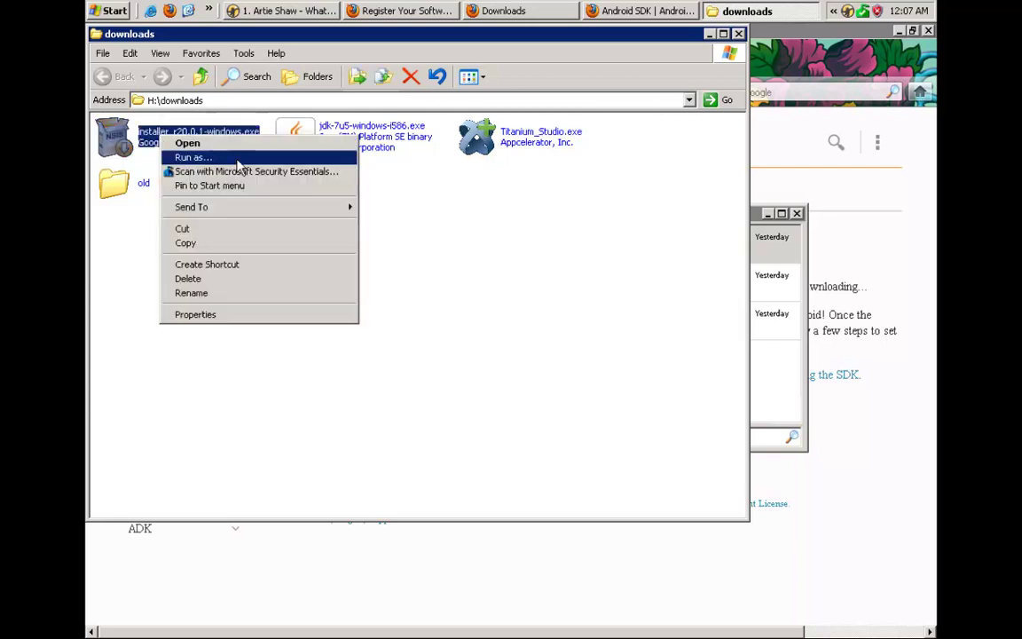
pyautogui.click(182, 144)
pyautogui.click(541, 349)
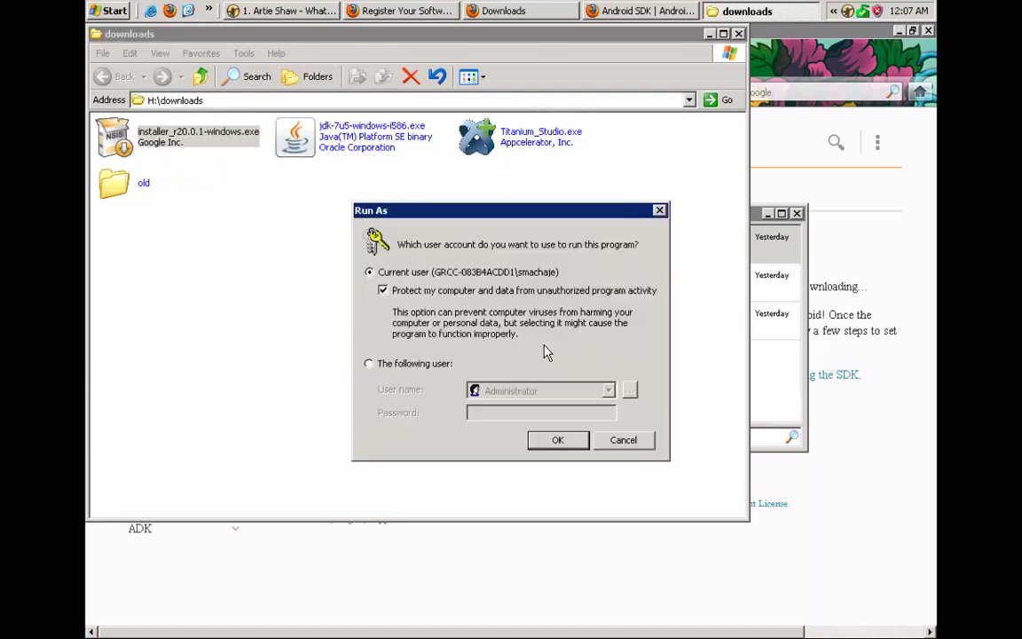
pyautogui.click(444, 372)
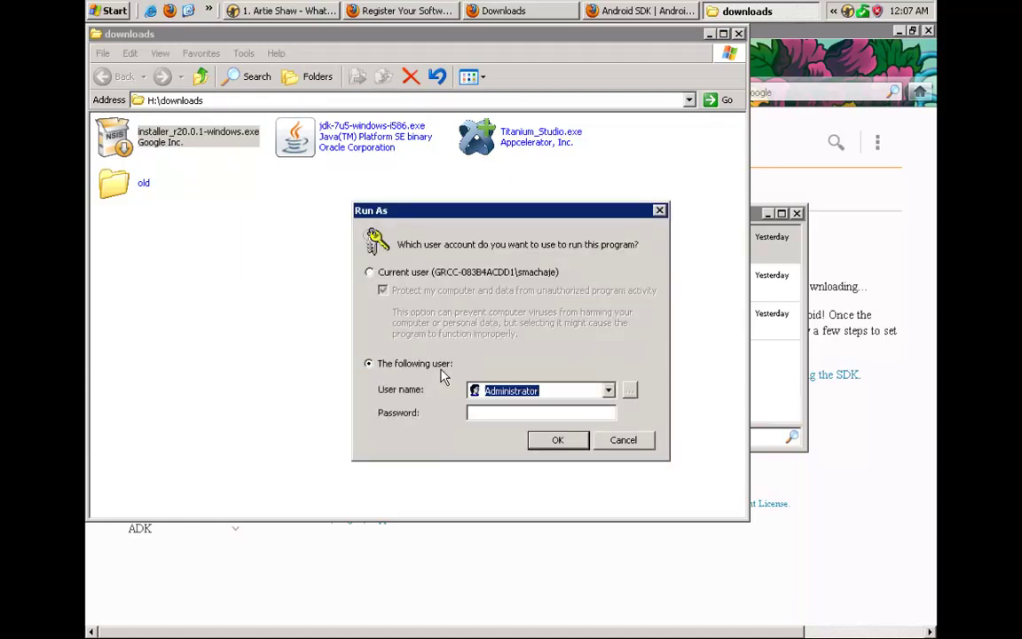
pyautogui.click(496, 413)
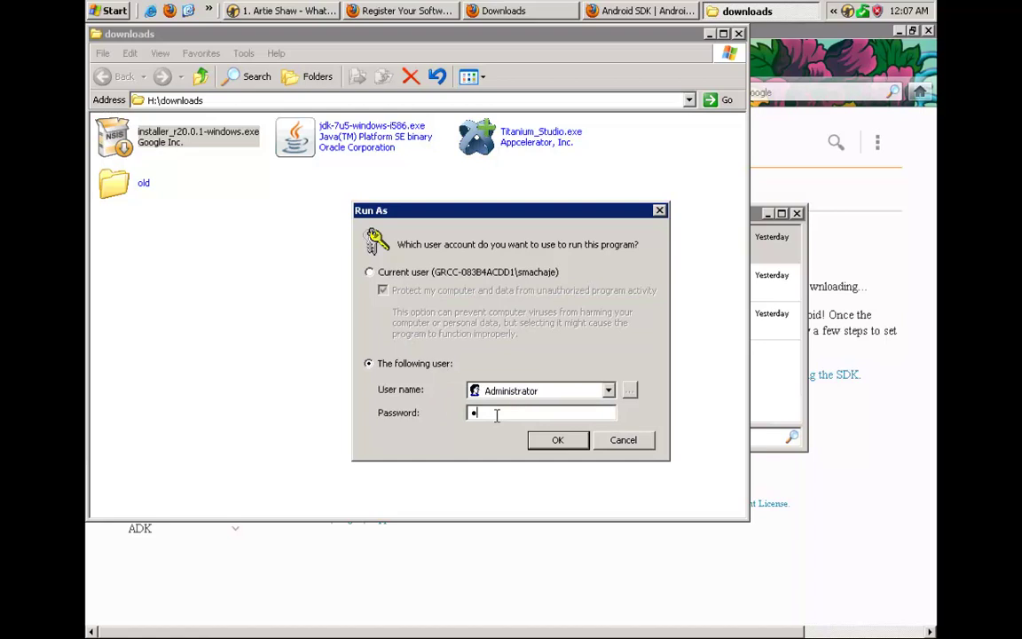
pyautogui.press('Return')
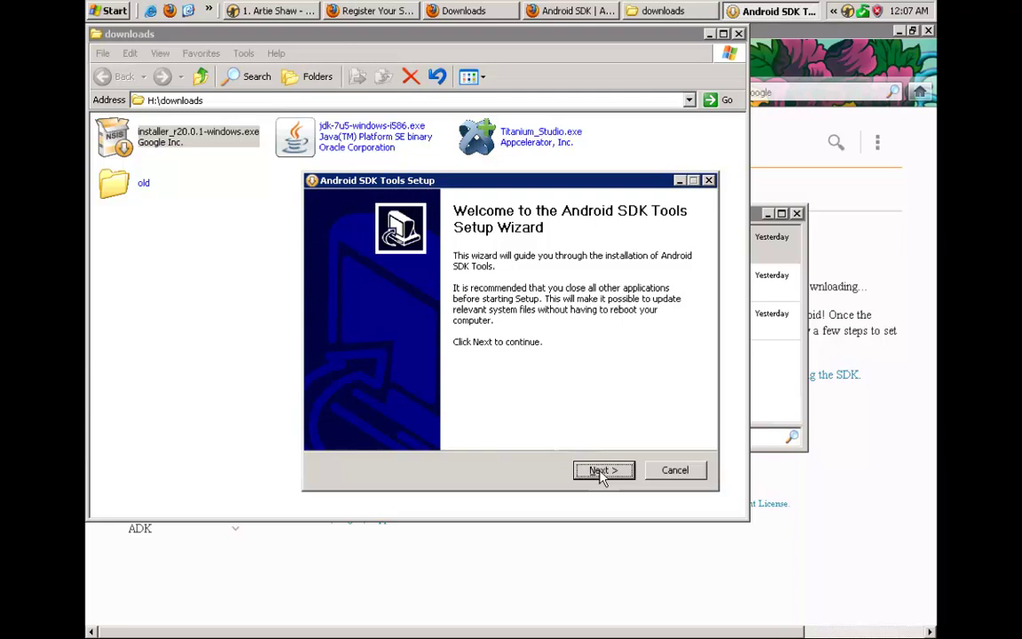
# Advance the Android SDK Tools setup past the welcome, detected JDK 1.7 and all-users pages.
pyautogui.click(602, 473)
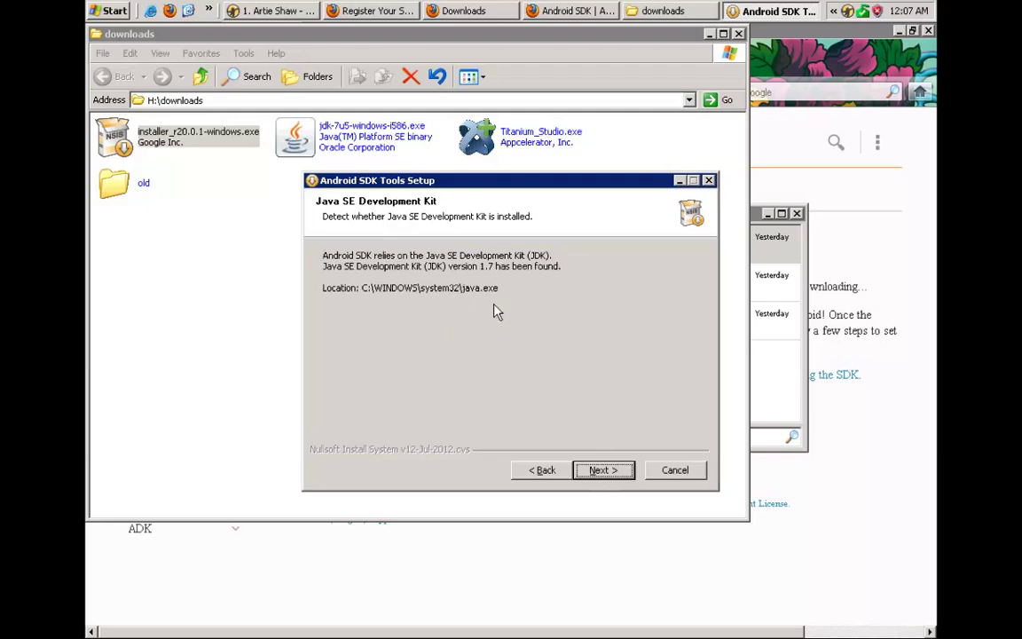
pyautogui.click(617, 473)
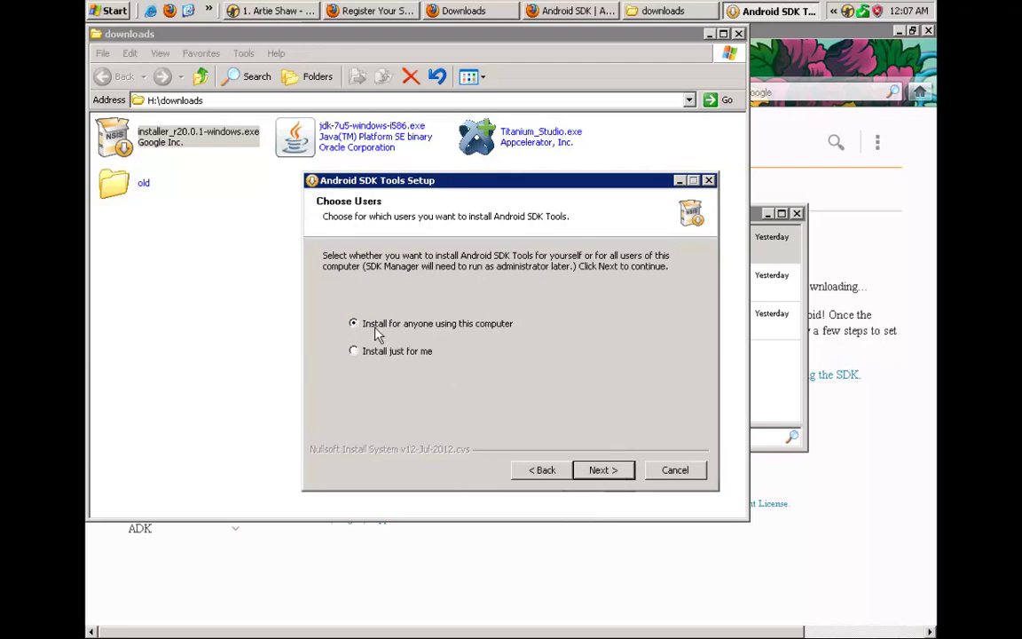
pyautogui.click(603, 471)
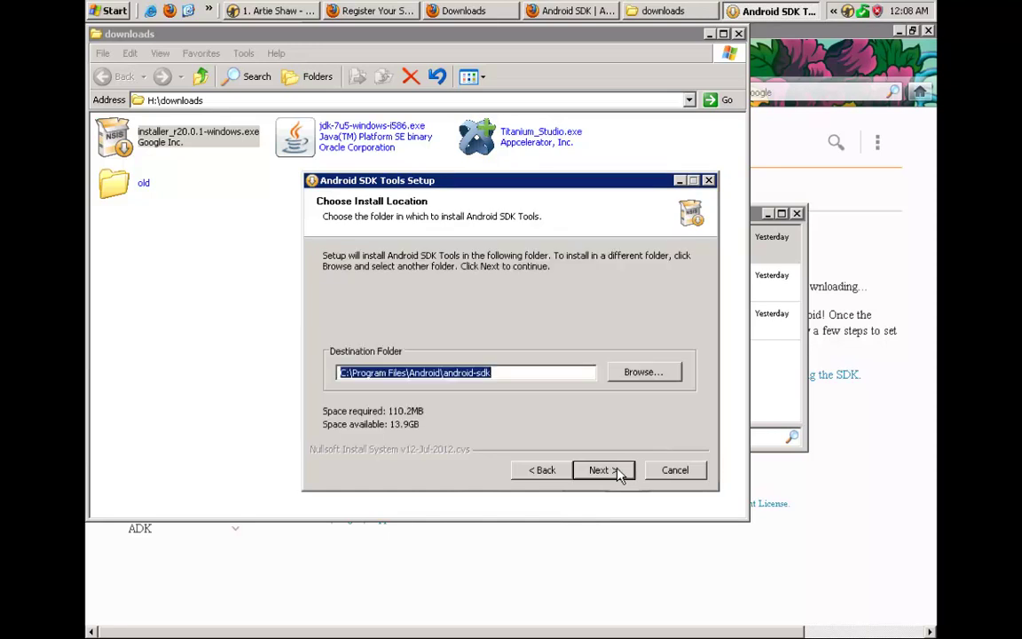
# Set the destination to C:\grcc\Android\android-sdk, start installing, and switch back to Firefox.
pyautogui.click(425, 373)
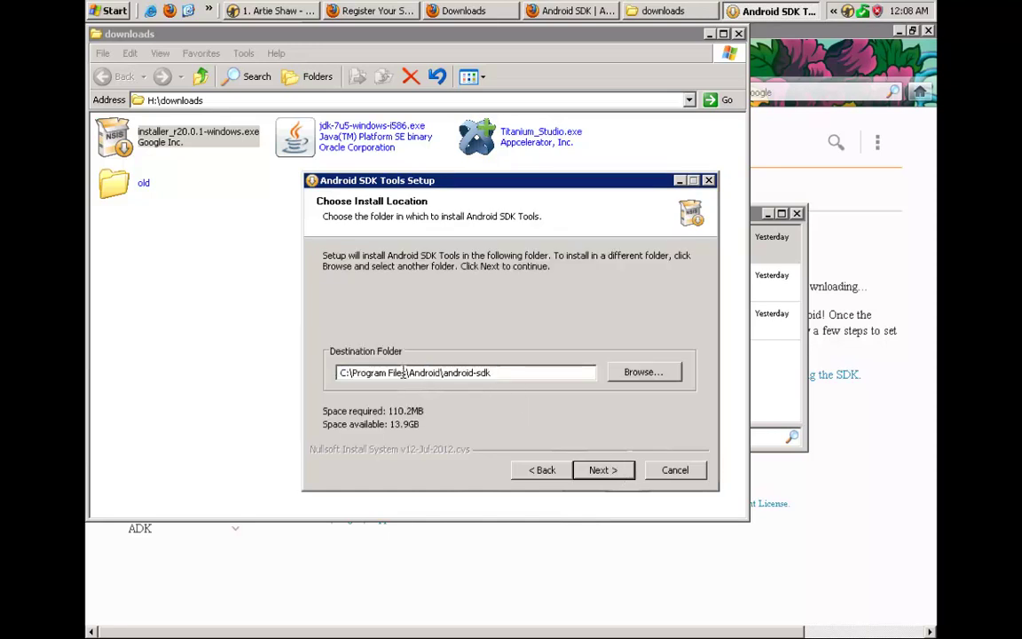
pyautogui.moveTo(406, 373); pyautogui.dragTo(353, 374)
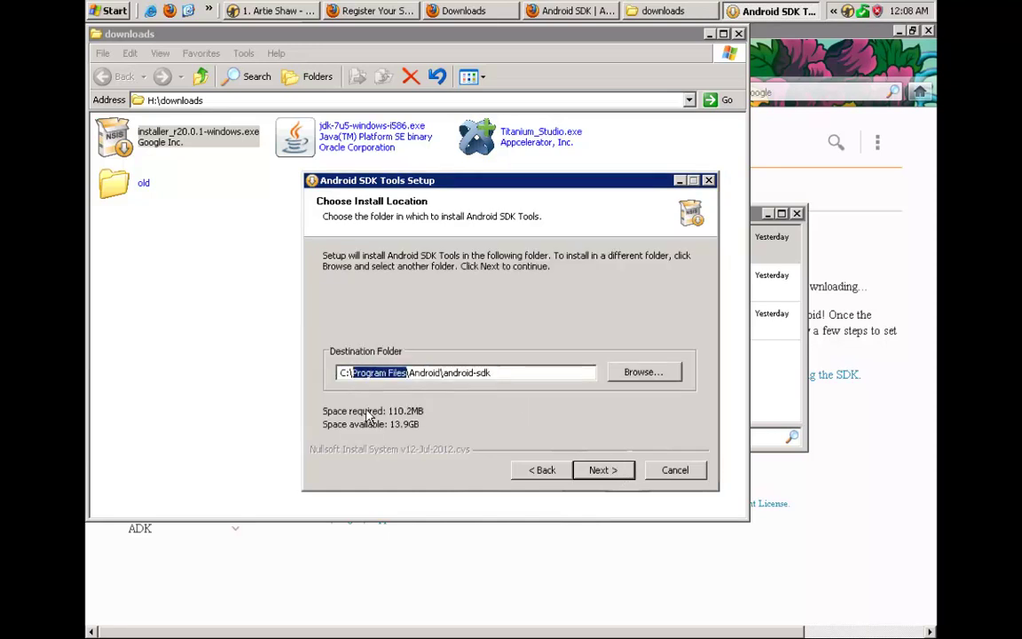
pyautogui.write('grcc')
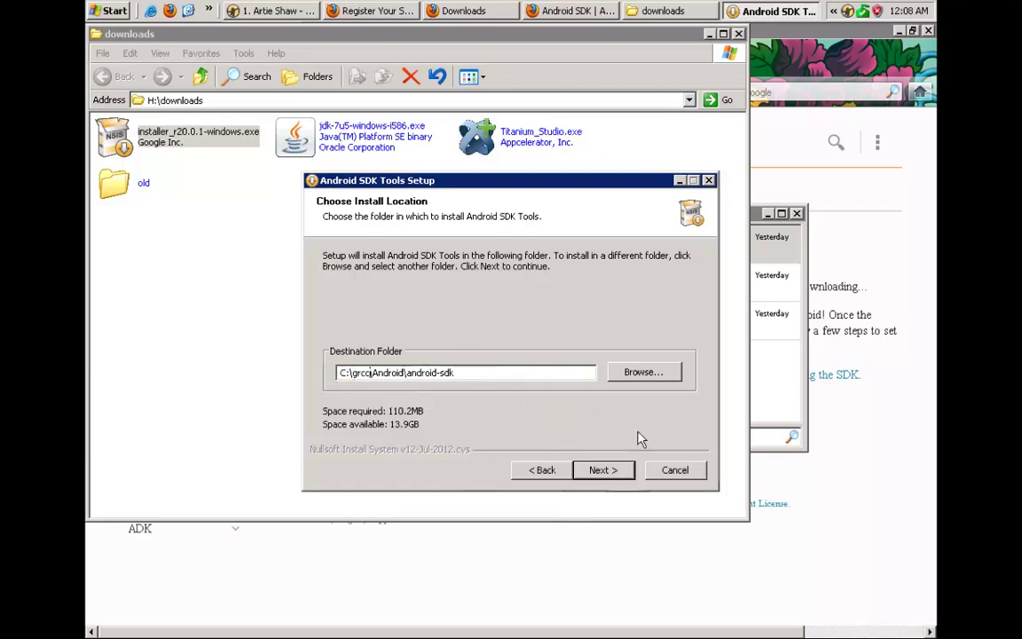
pyautogui.click(603, 470)
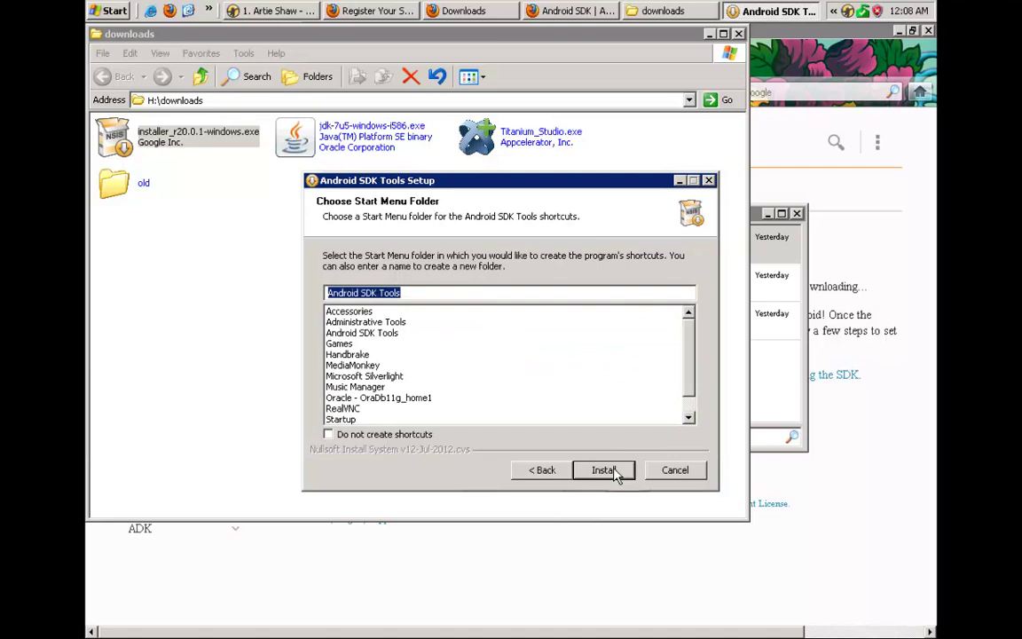
pyautogui.click(605, 470)
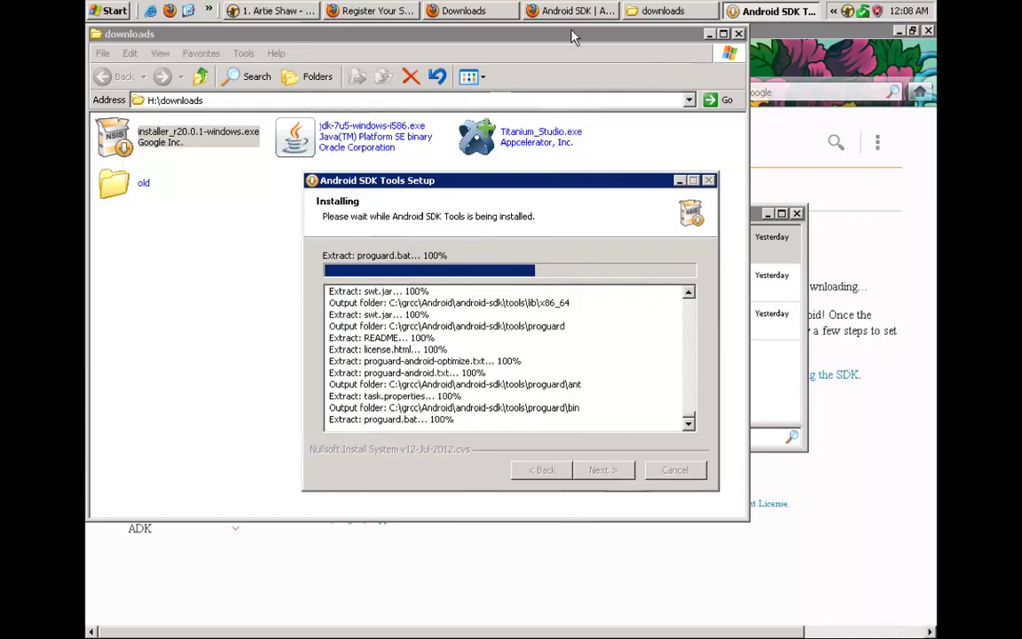
pyautogui.click(370, 10)
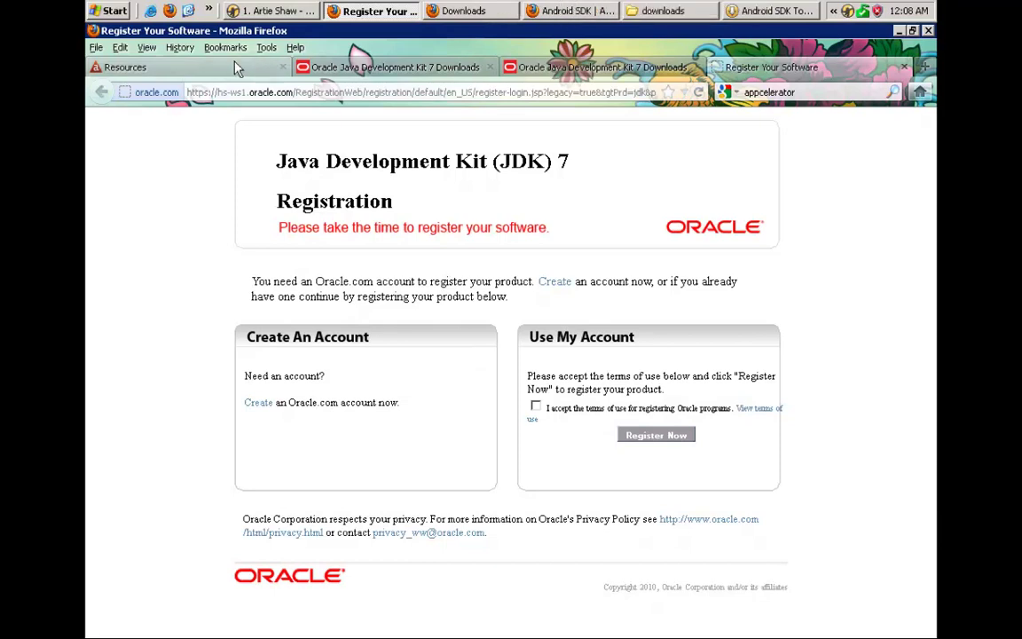
# Go to Appcelerator's Resources page and follow its Titanium Quick Start link.
pyautogui.click(211, 61)
pyautogui.scroll(-6, 335, 506)
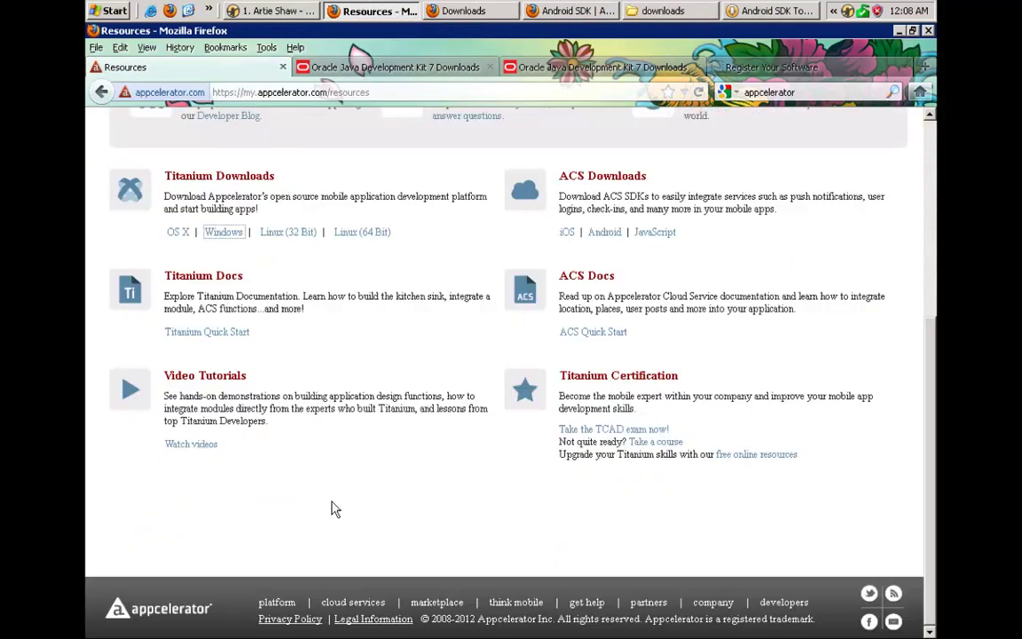
pyautogui.click(221, 335)
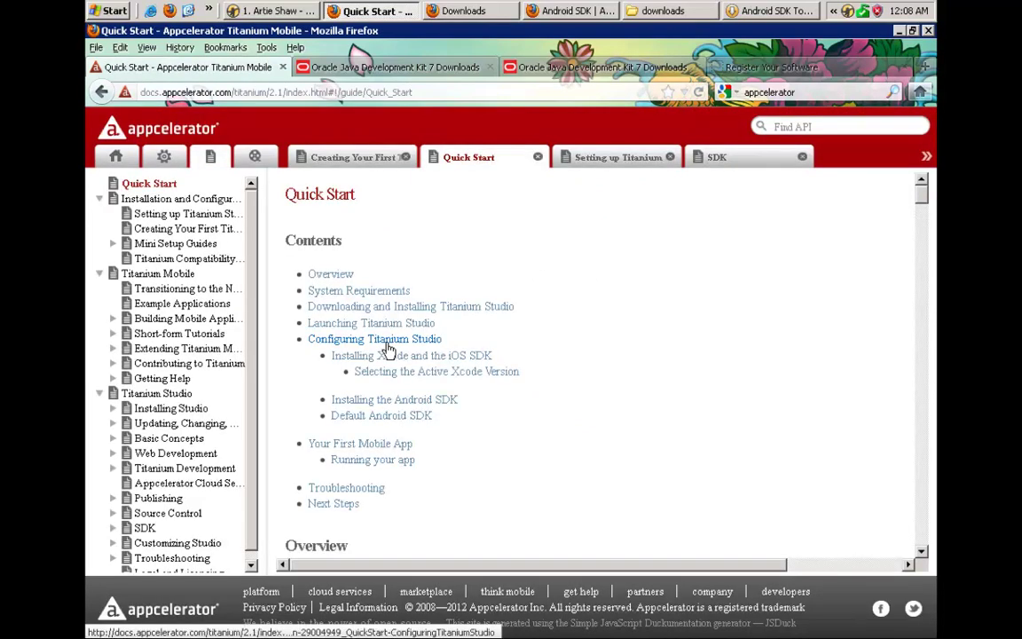
# Jump to the Quick Start's Installing the Android SDK section and read through it.
pyautogui.click(442, 403)
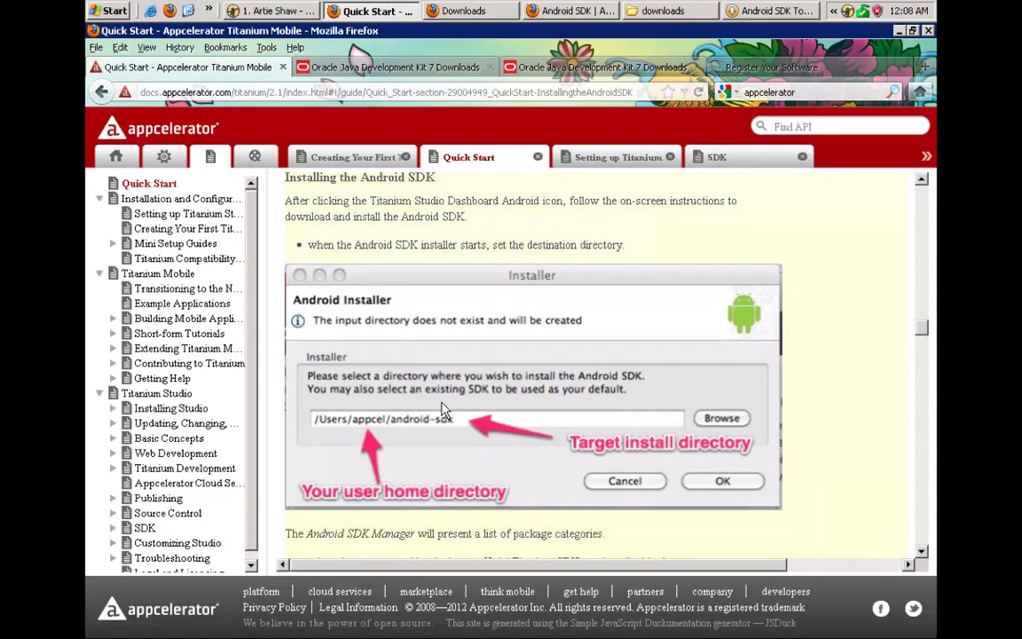
pyautogui.scroll(-8, 532, 337)
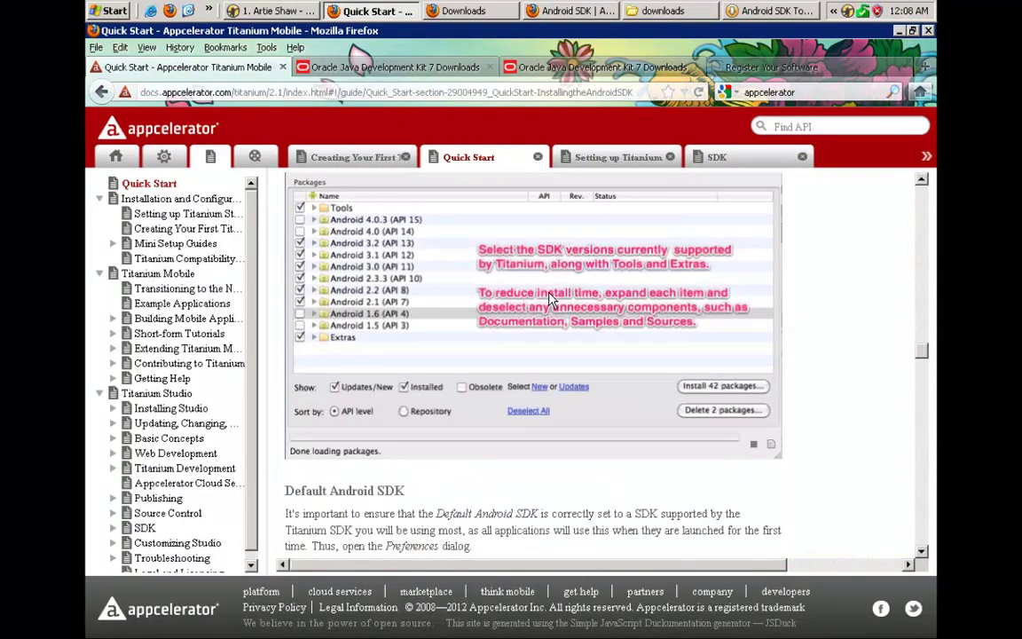
pyautogui.scroll(-12, 550, 300)
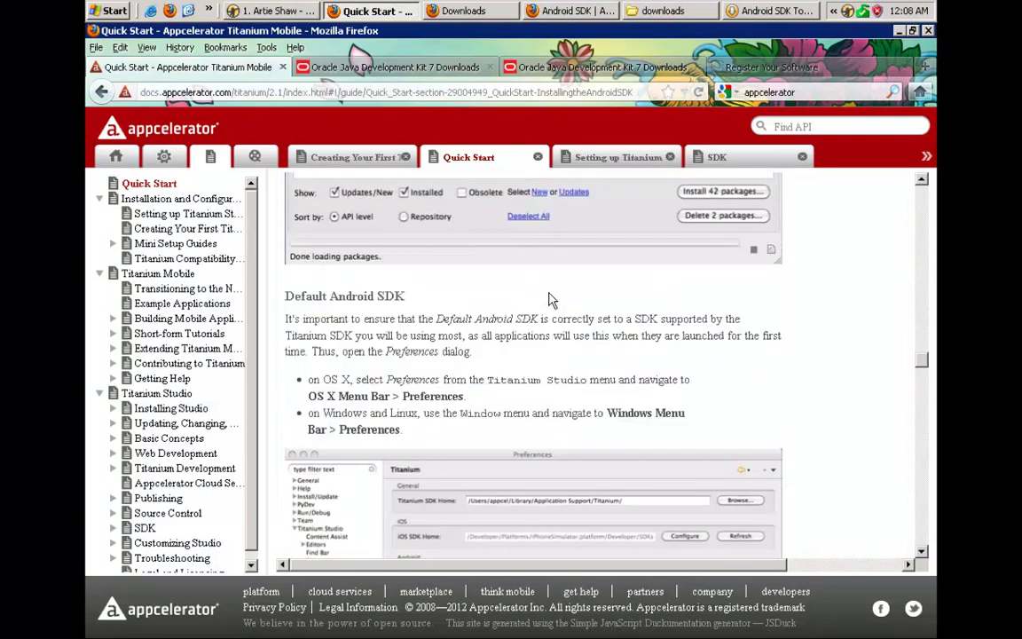
pyautogui.scroll(-15, 549, 300)
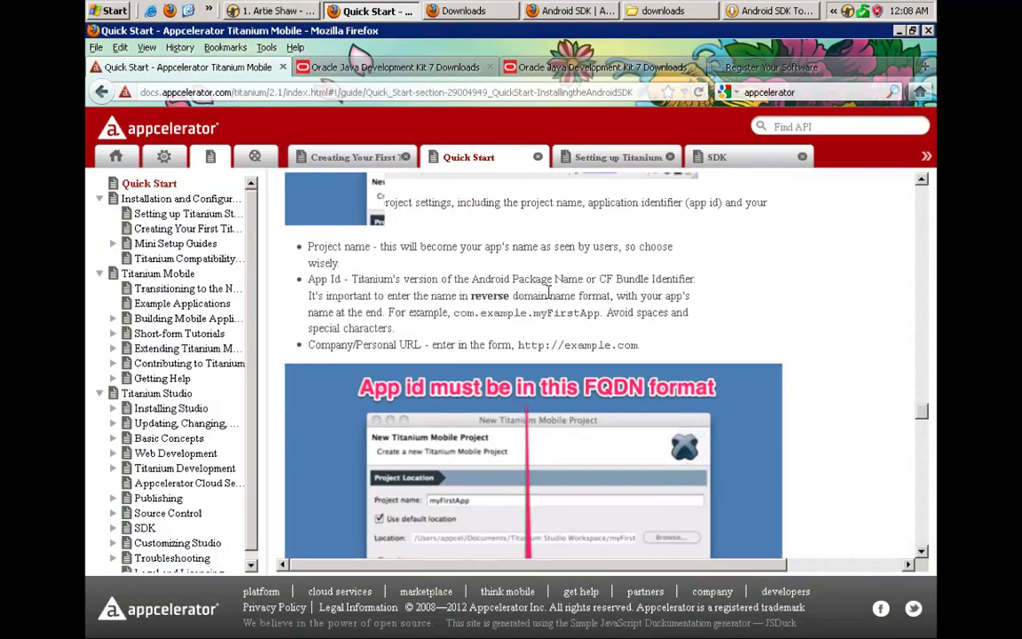
pyautogui.scroll(-15, 549, 300)
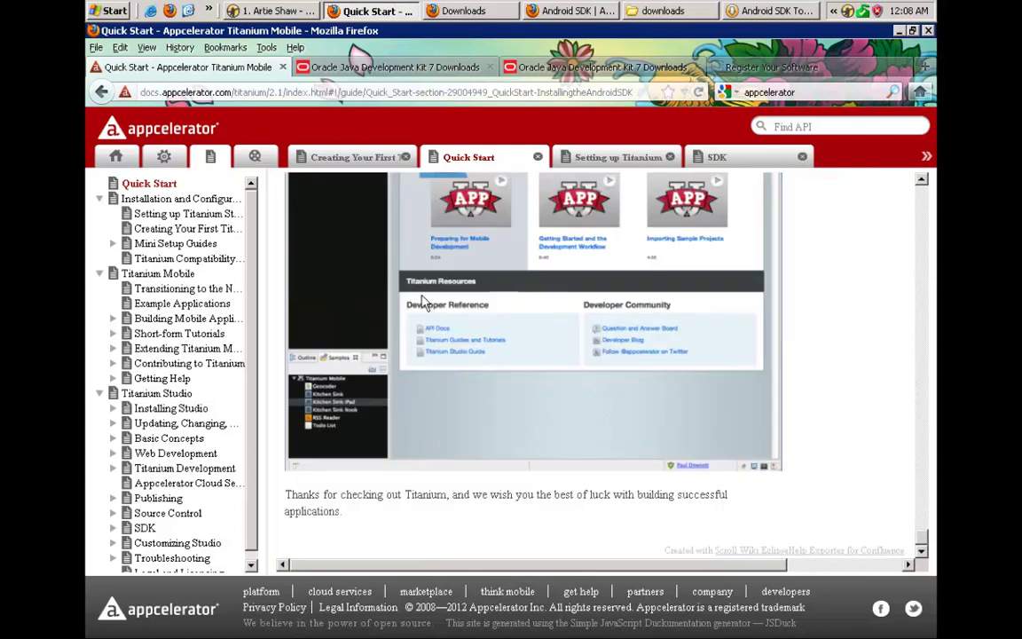
# Return to the top of Quick Start and switch to the SDK guide's Chapters page.
pyautogui.click(102, 93)
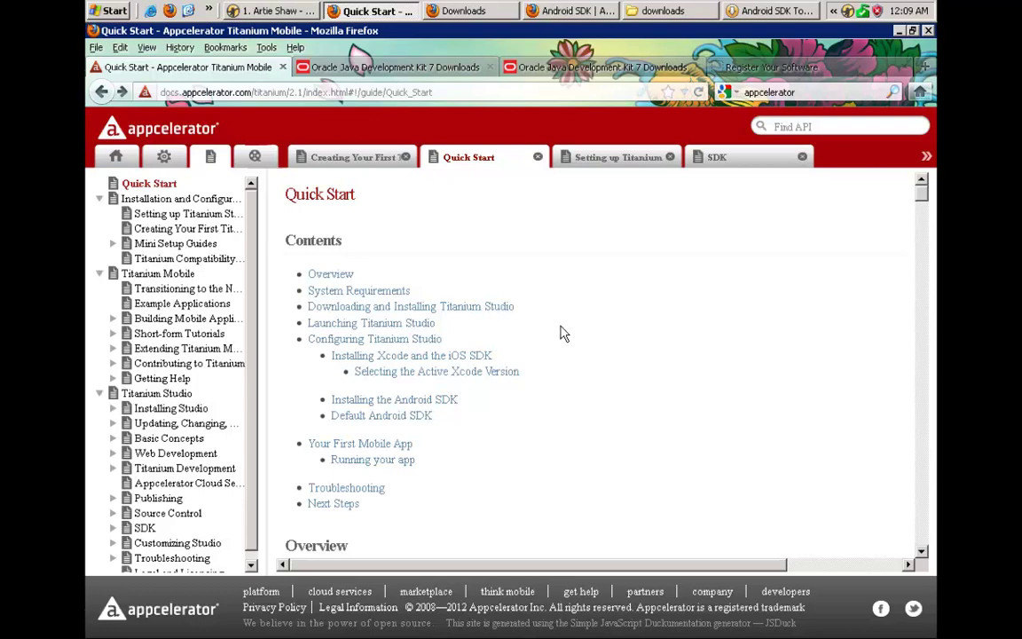
pyautogui.rightClick(561, 333)
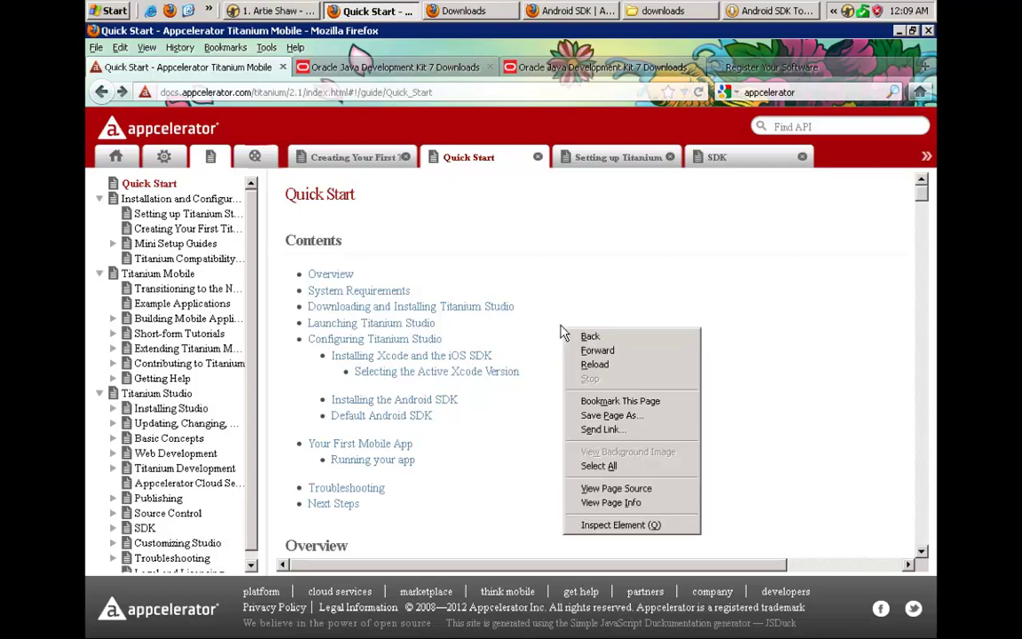
pyautogui.click(469, 228)
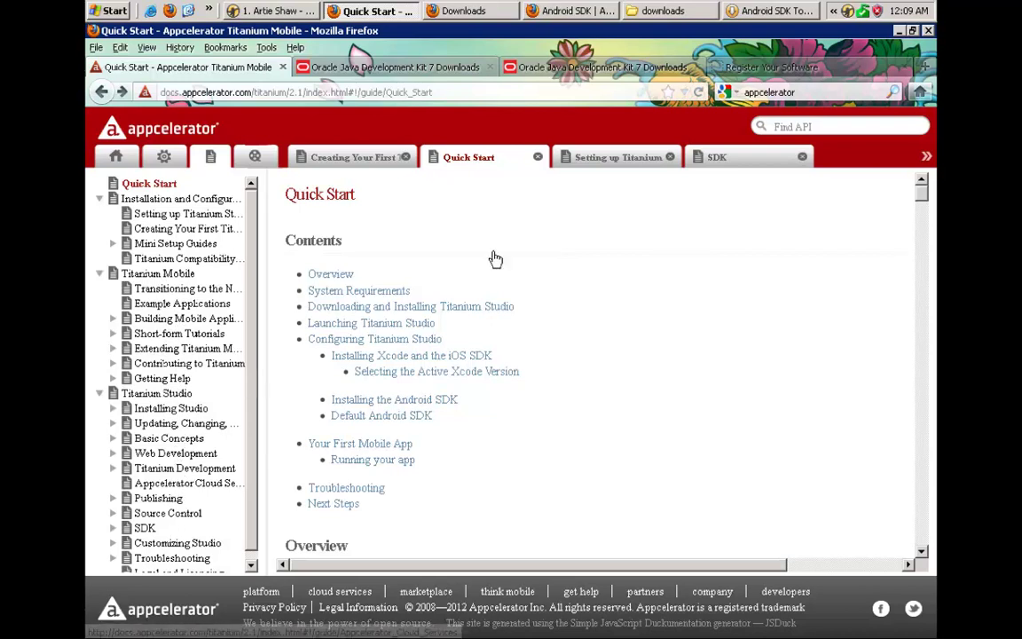
pyautogui.click(750, 159)
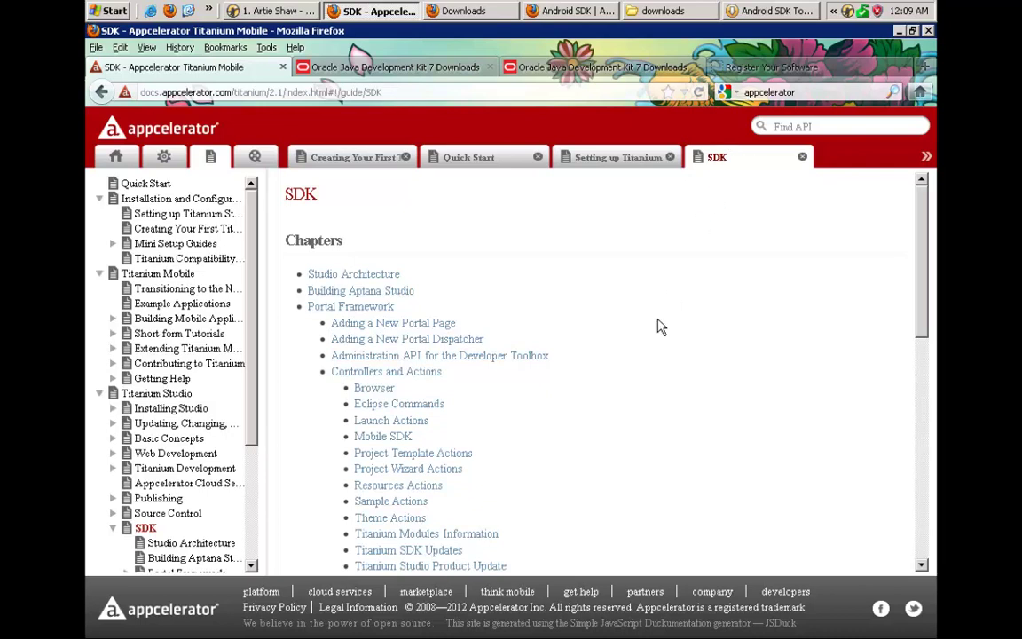
pyautogui.click(611, 169)
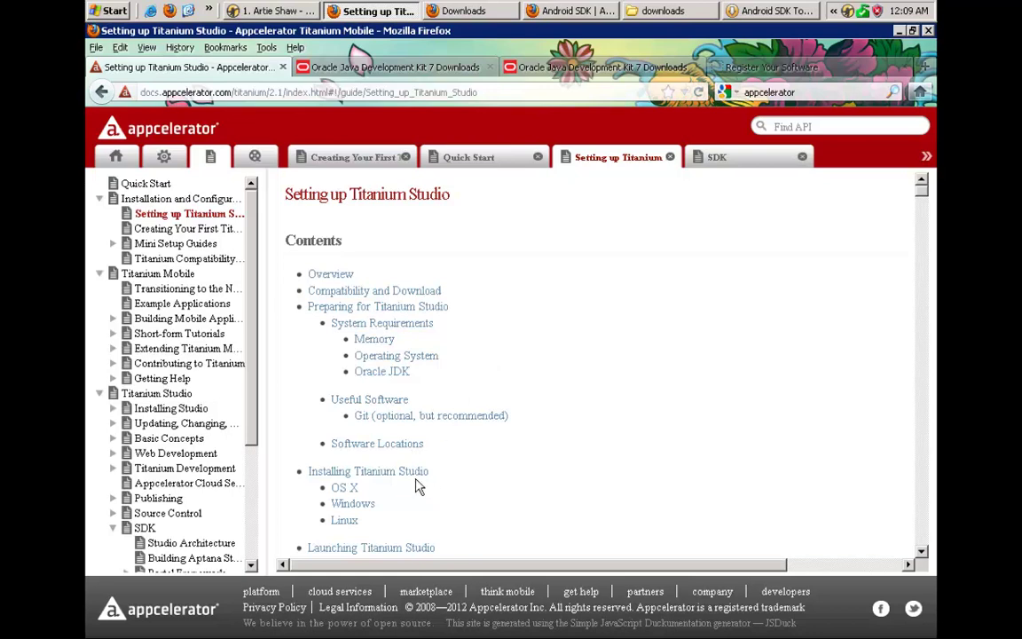
pyautogui.scroll(-2, 588, 346)
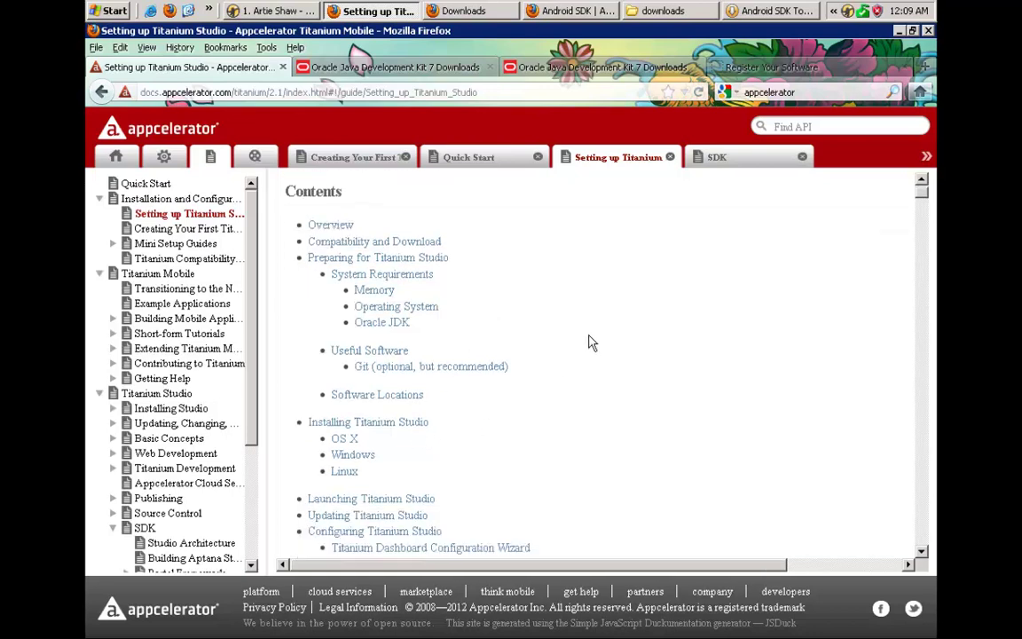
pyautogui.scroll(-2, 592, 344)
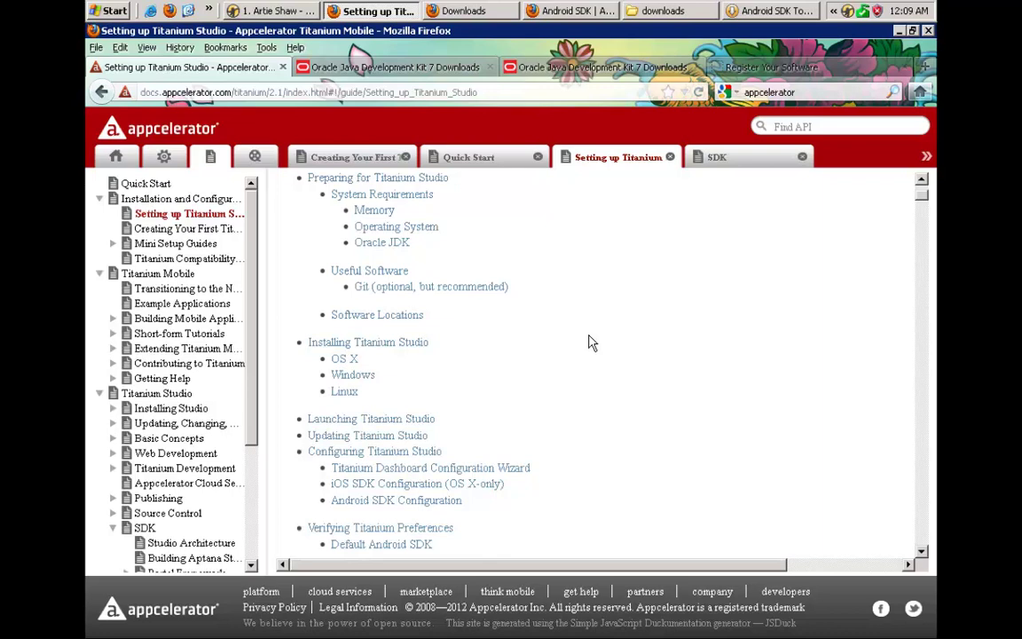
pyautogui.scroll(-2, 592, 343)
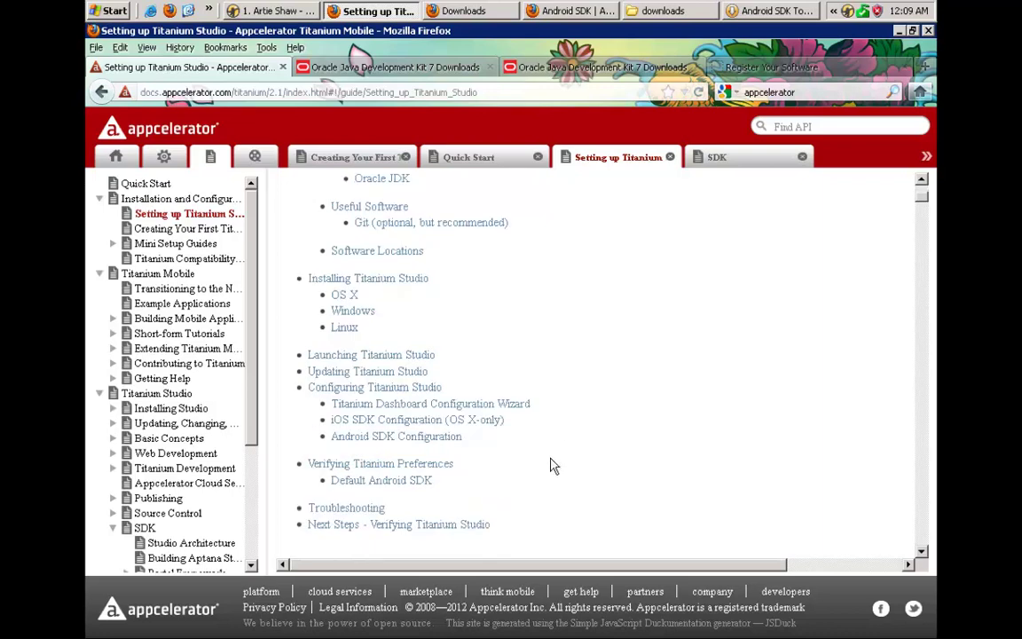
pyautogui.click(448, 439)
pyautogui.scroll(-6, 721, 317)
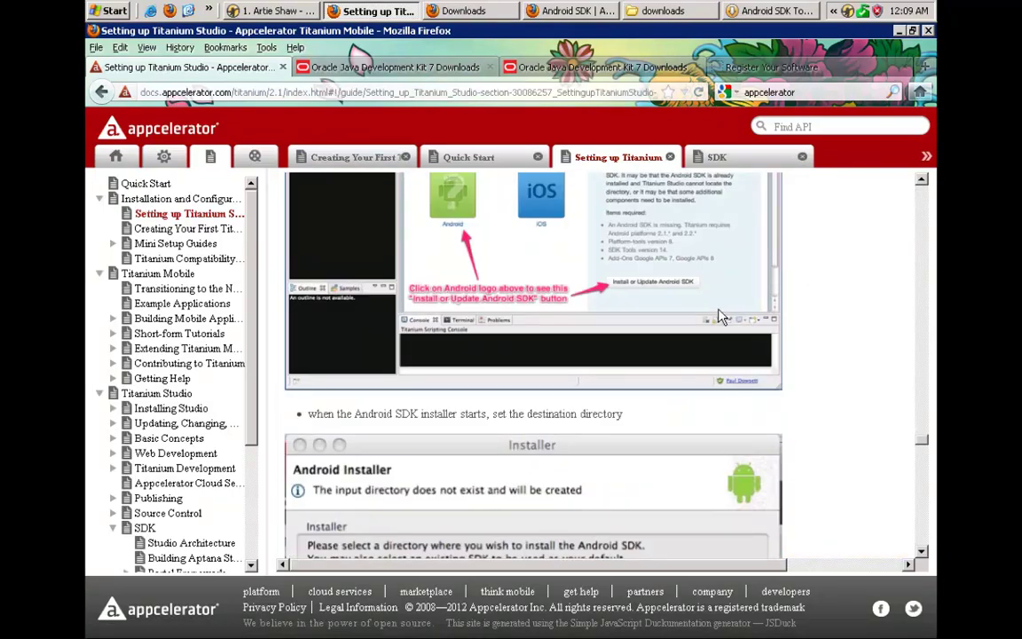
pyautogui.scroll(-5, 721, 317)
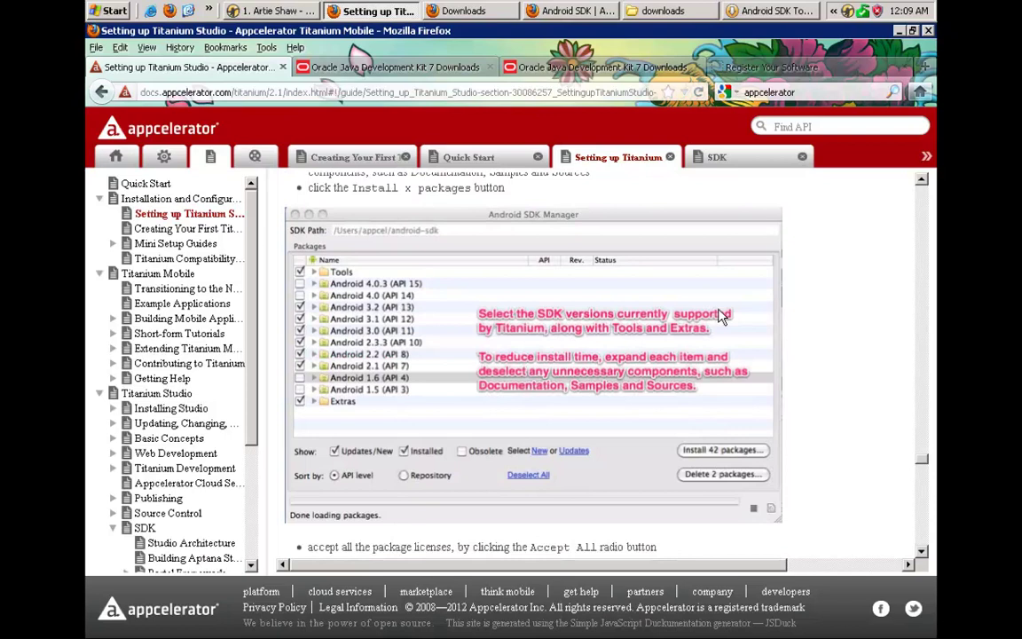
pyautogui.scroll(-1, 721, 317)
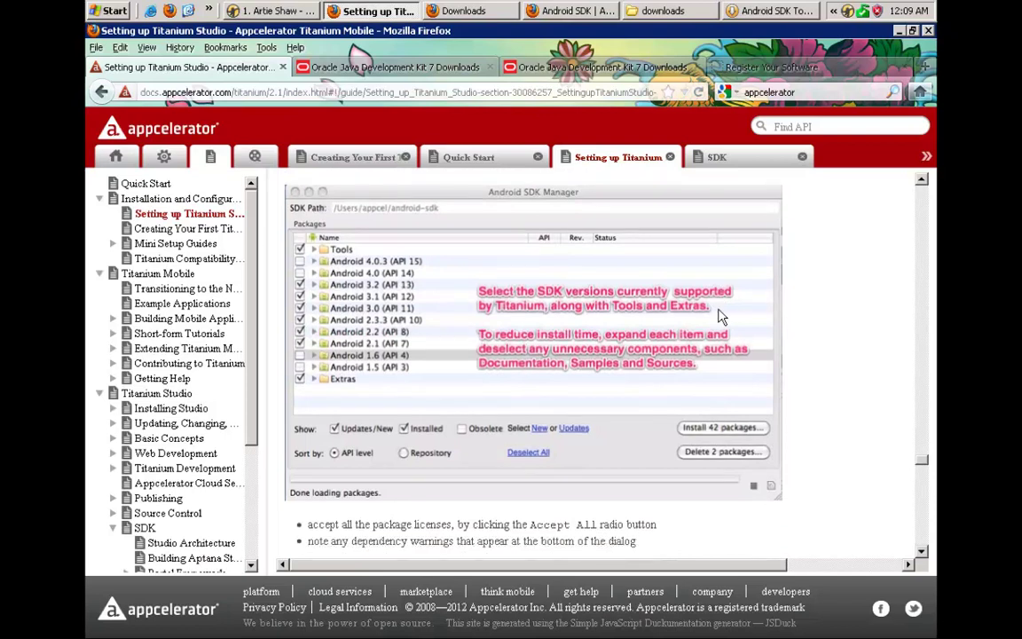
pyautogui.scroll(-10, 722, 316)
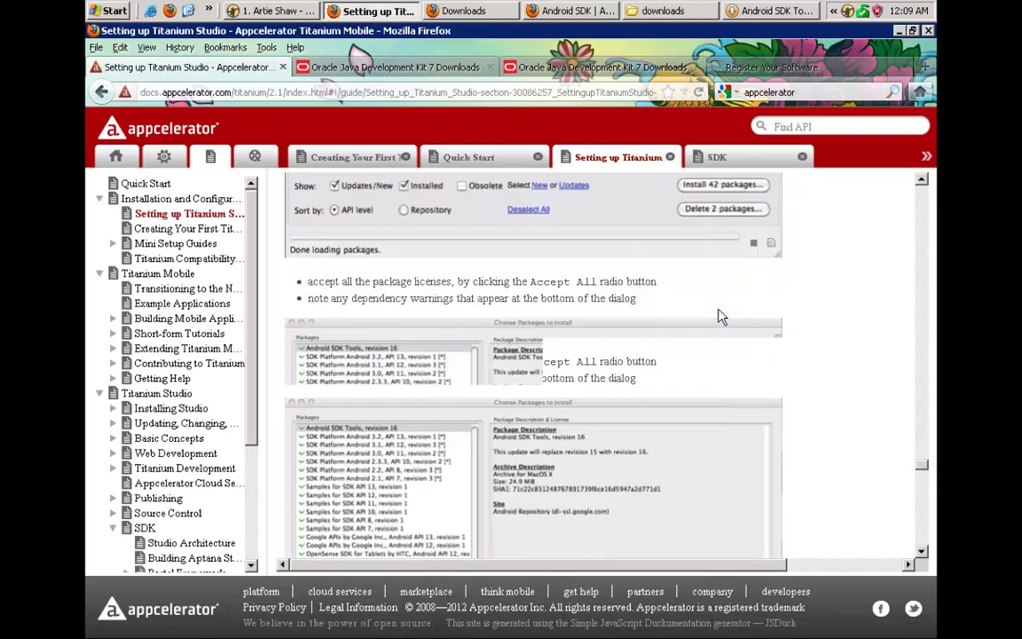
pyautogui.scroll(-8, 721, 317)
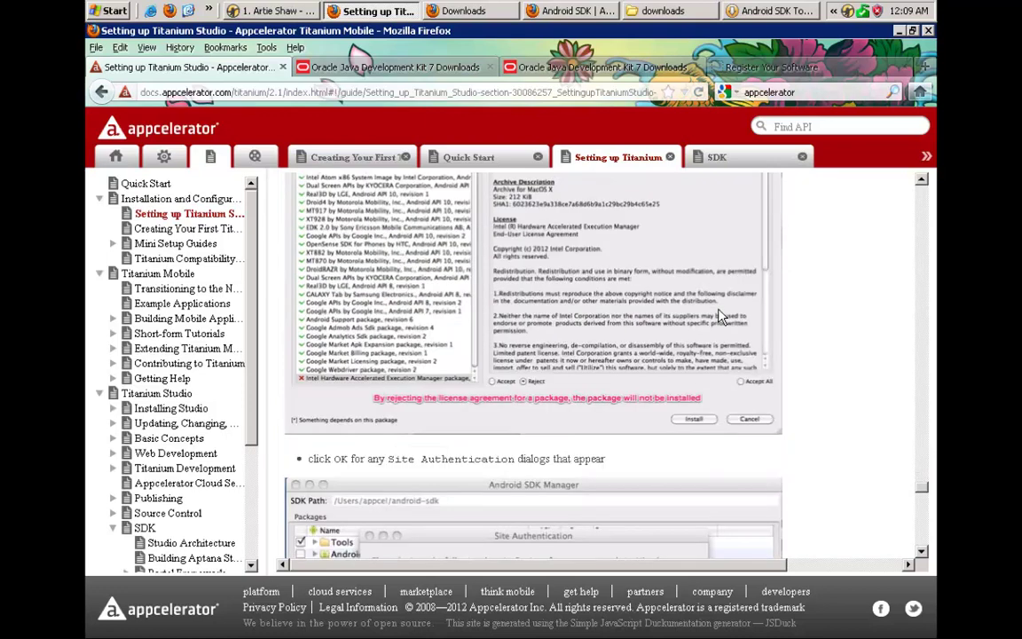
pyautogui.scroll(15, 721, 317)
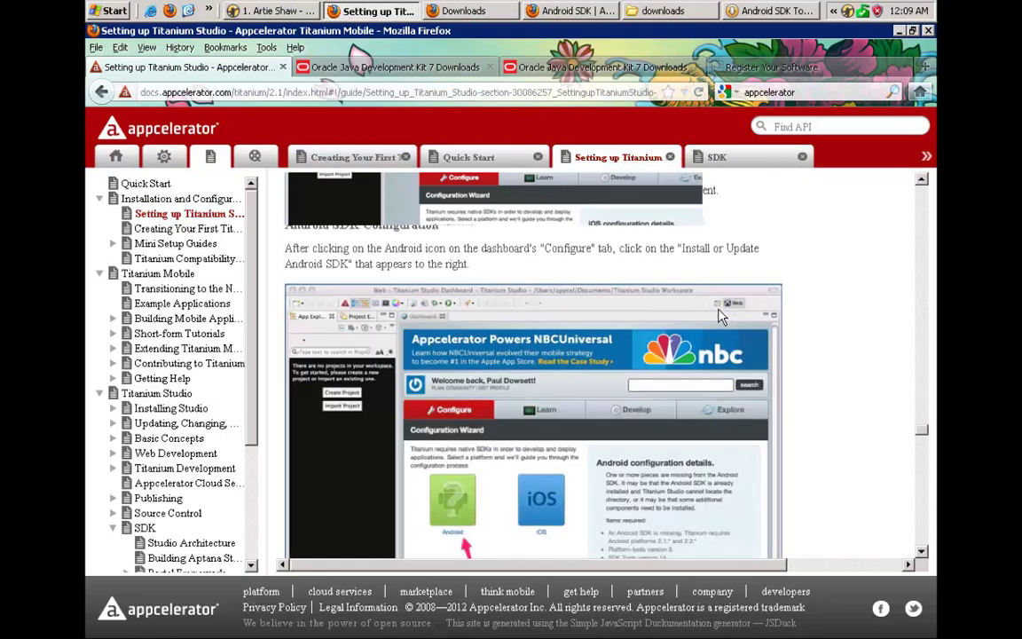
pyautogui.scroll(4, 721, 316)
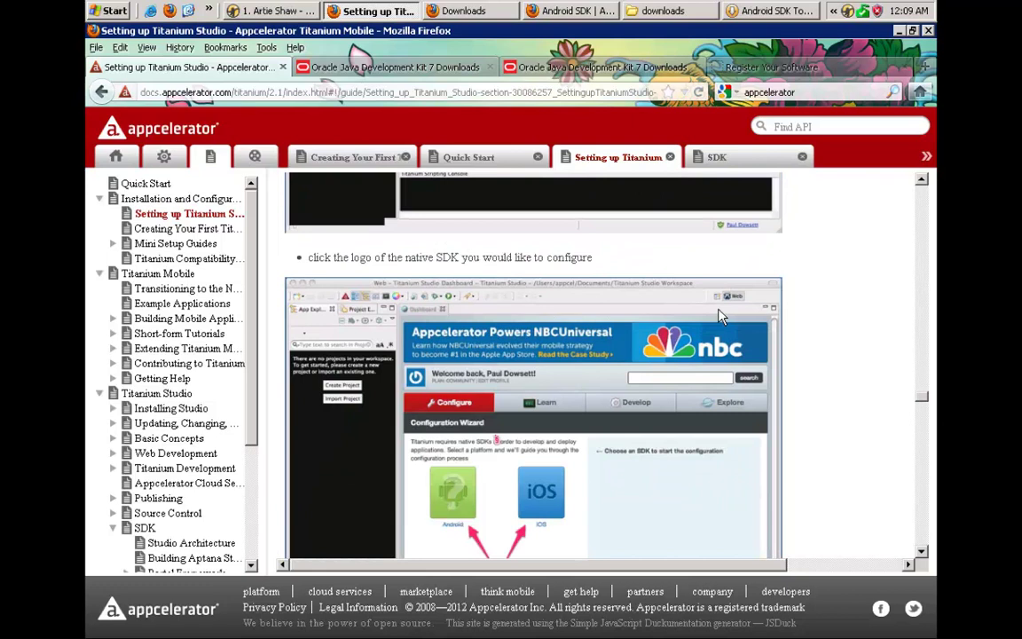
pyautogui.scroll(12, 722, 317)
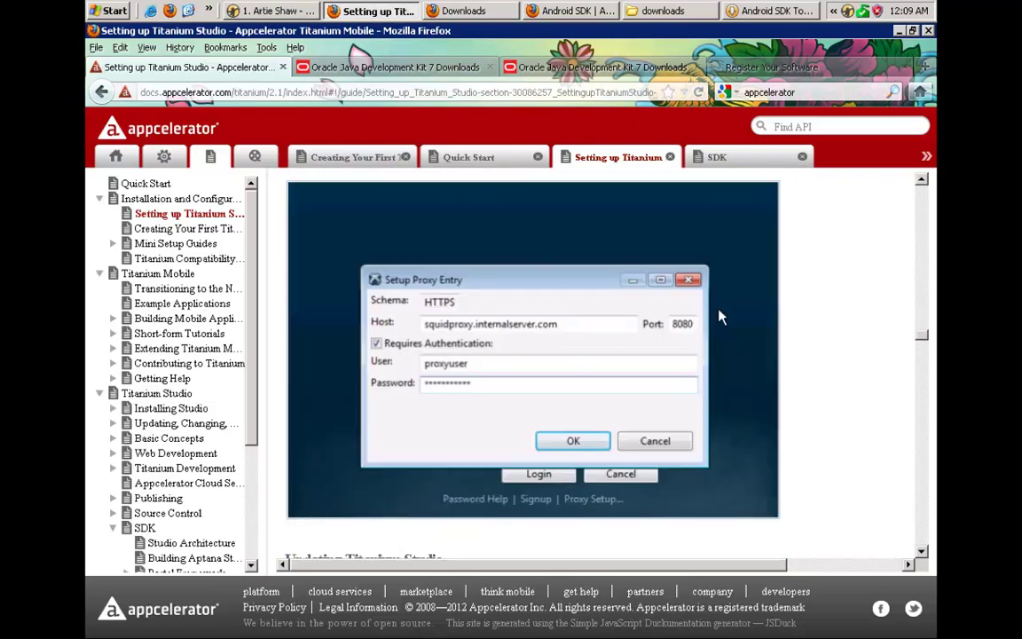
pyautogui.scroll(12, 721, 317)
pyautogui.scroll(12, 721, 317)
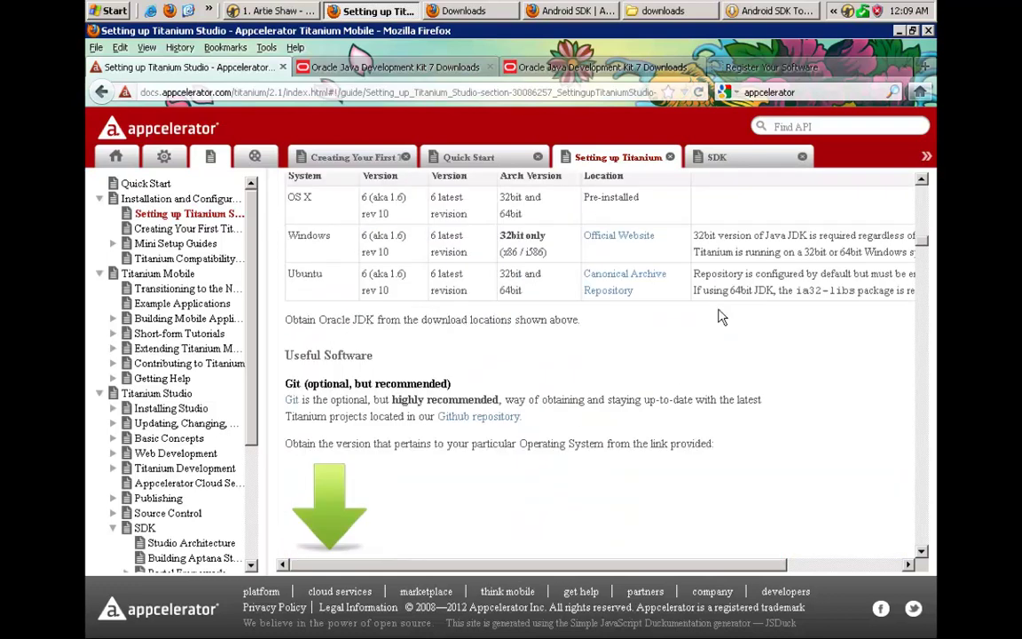
pyautogui.scroll(12, 721, 317)
pyautogui.scroll(9, 722, 317)
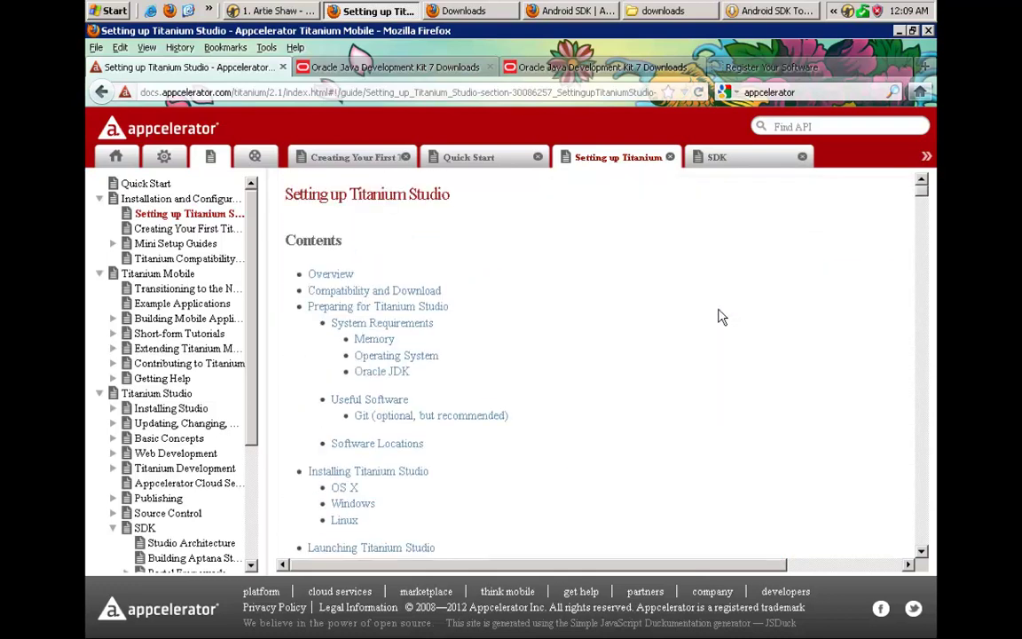
pyautogui.scroll(-2, 721, 319)
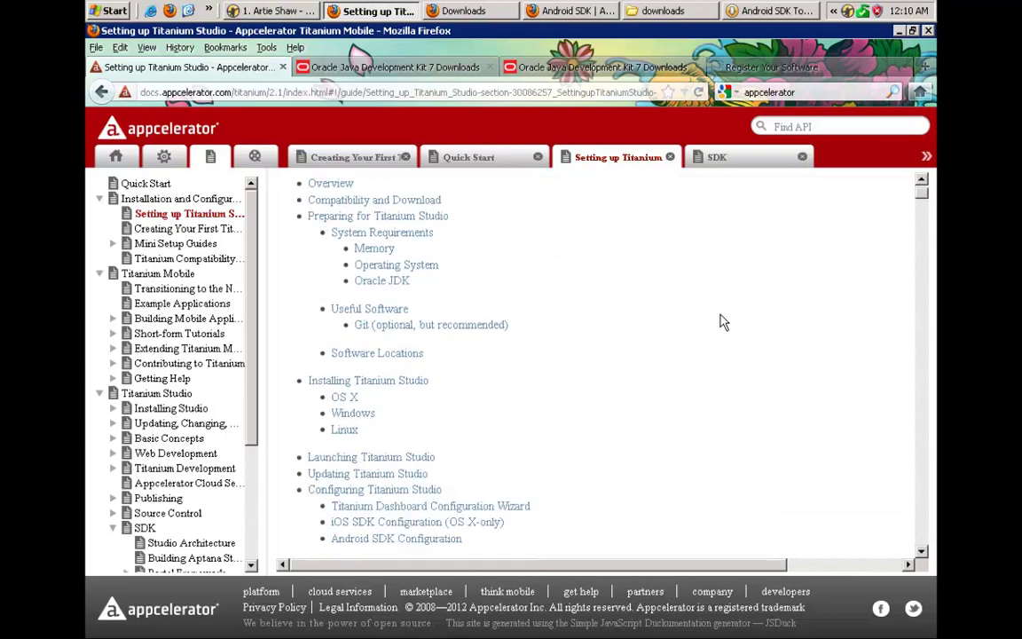
pyautogui.scroll(2, 721, 322)
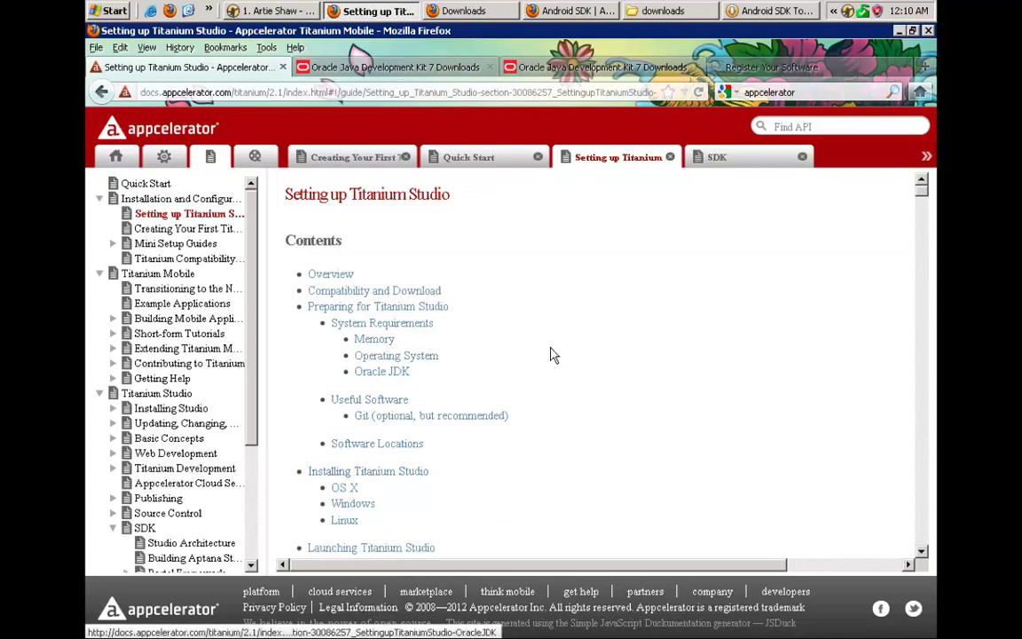
pyautogui.scroll(-1, 550, 355)
pyautogui.scroll(-2, 549, 355)
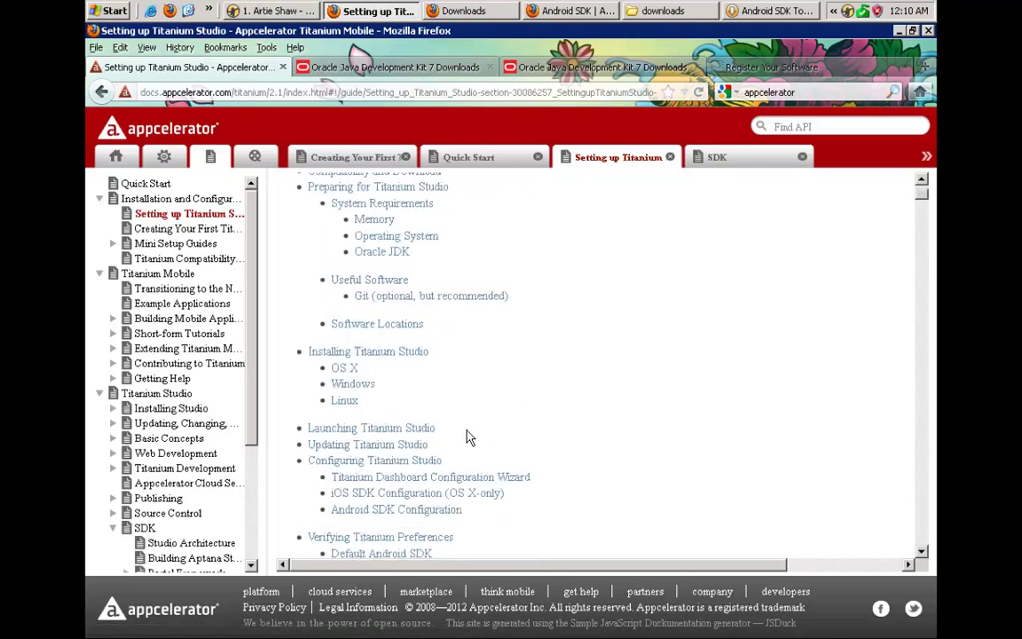
pyautogui.scroll(-1, 466, 427)
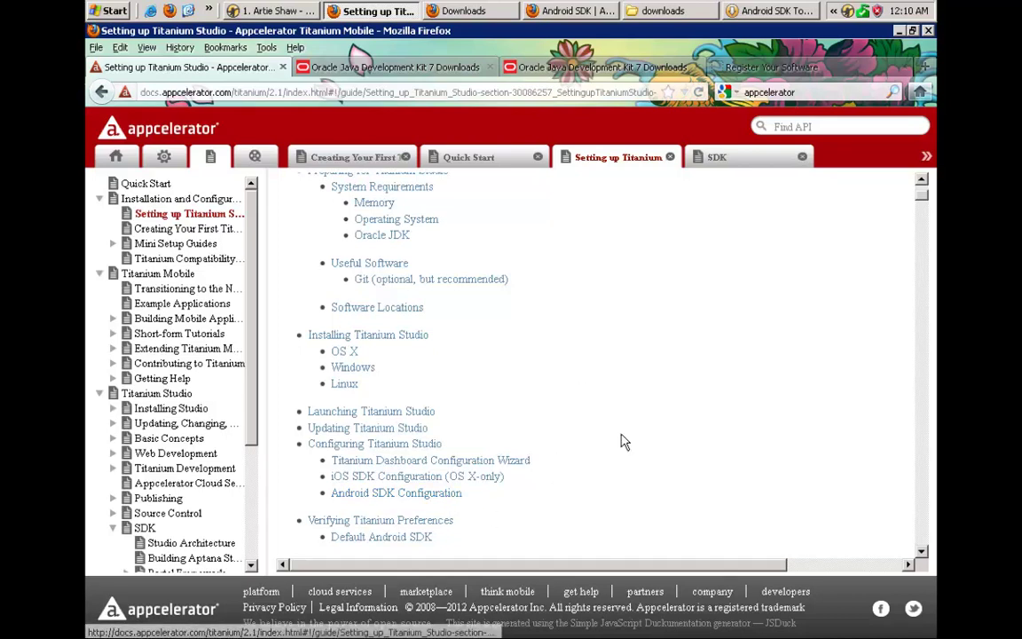
# Close all twelve guide tabs, from Setting up Titanium Studio through Creating Your First Titanium Apps.
pyautogui.click(669, 160)
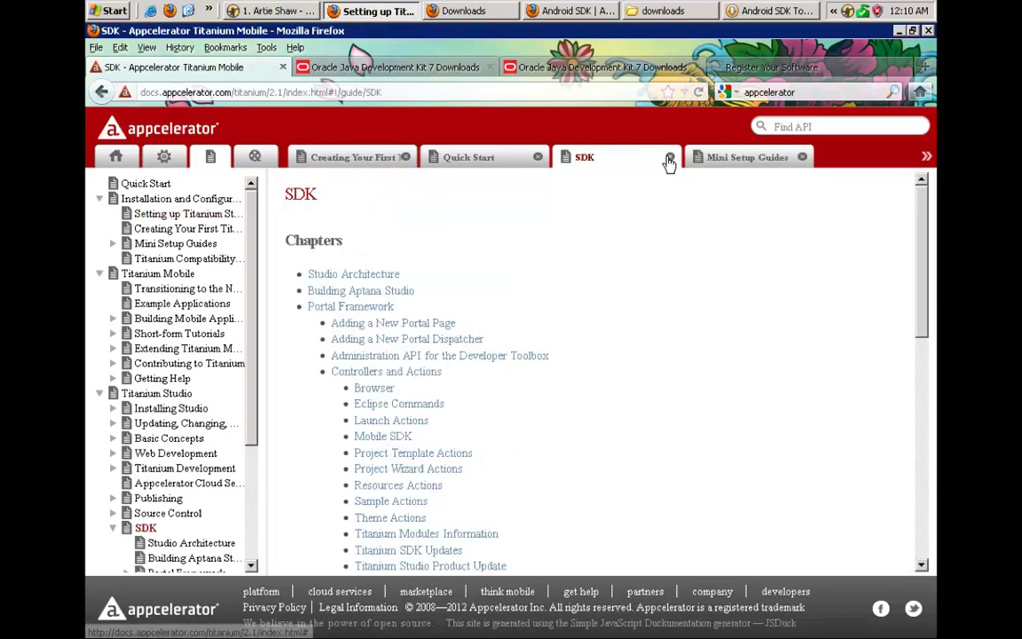
pyautogui.click(670, 160)
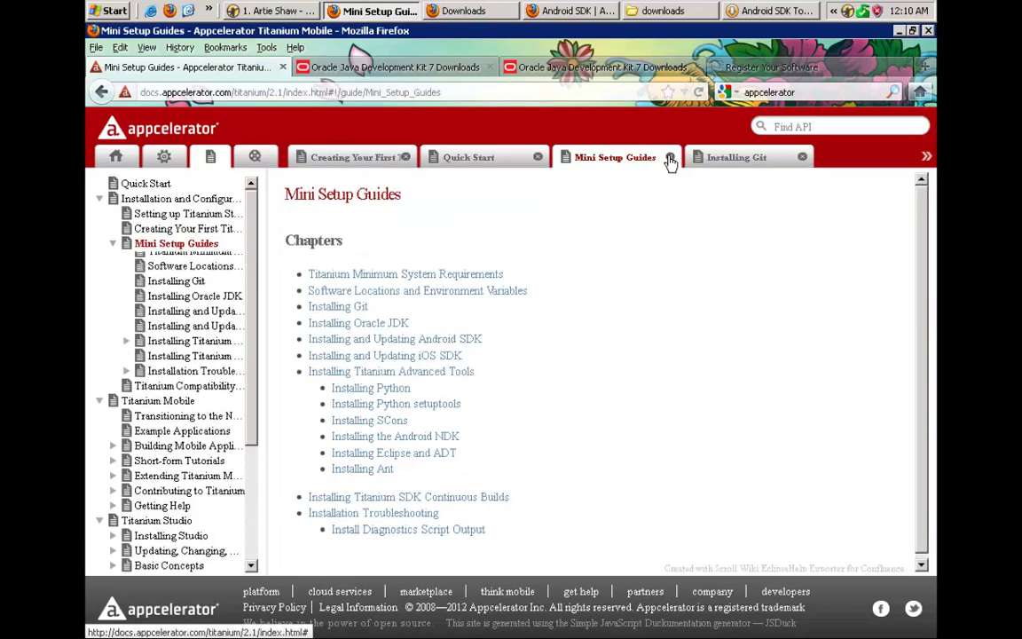
pyautogui.click(670, 159)
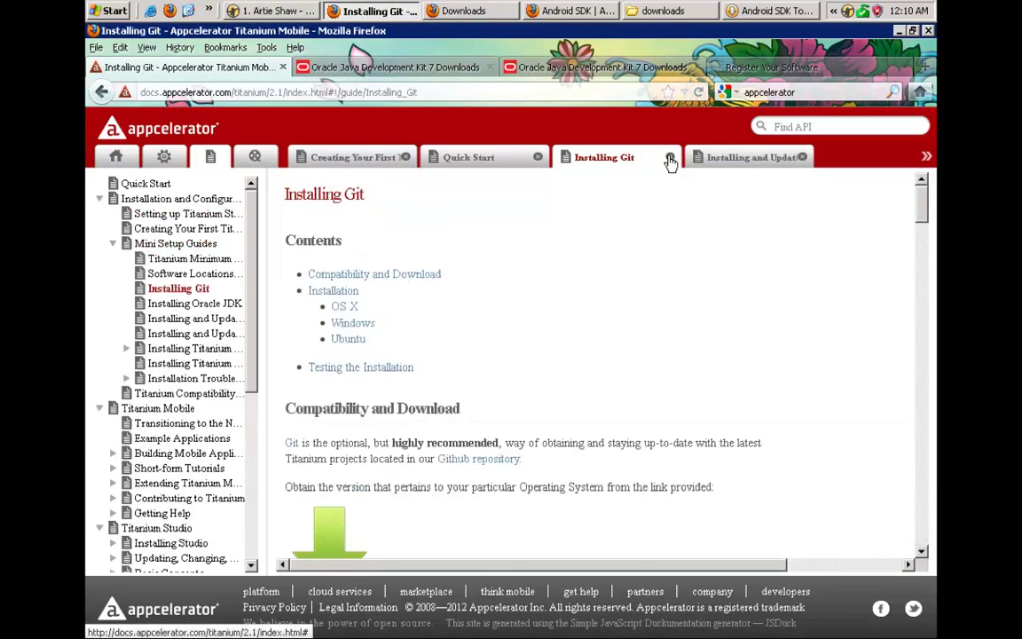
pyautogui.click(669, 159)
pyautogui.click(670, 160)
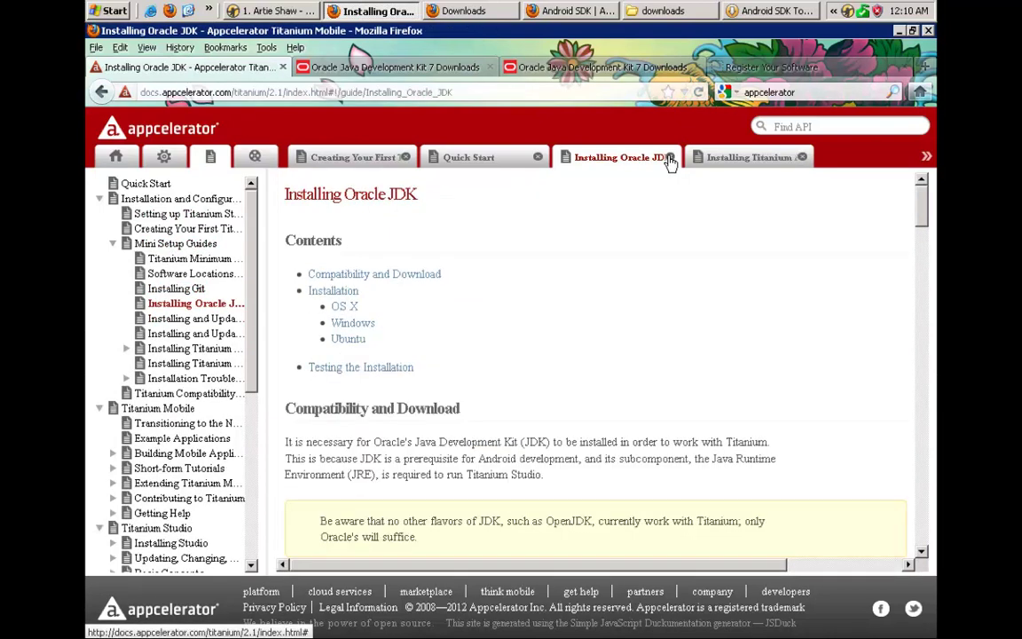
pyautogui.click(670, 159)
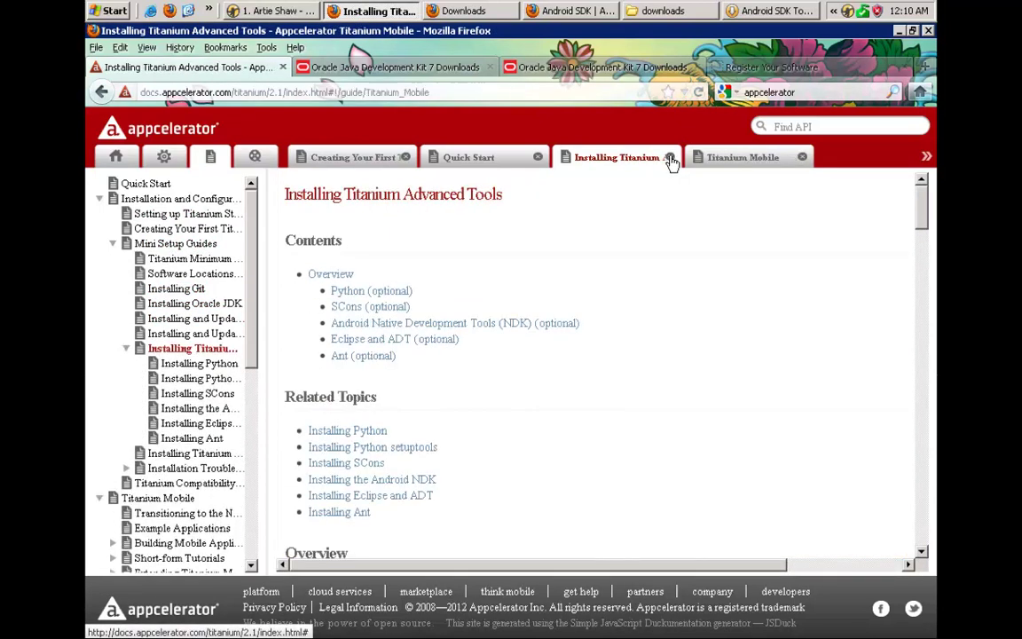
pyautogui.click(670, 159)
pyautogui.click(670, 160)
pyautogui.click(669, 159)
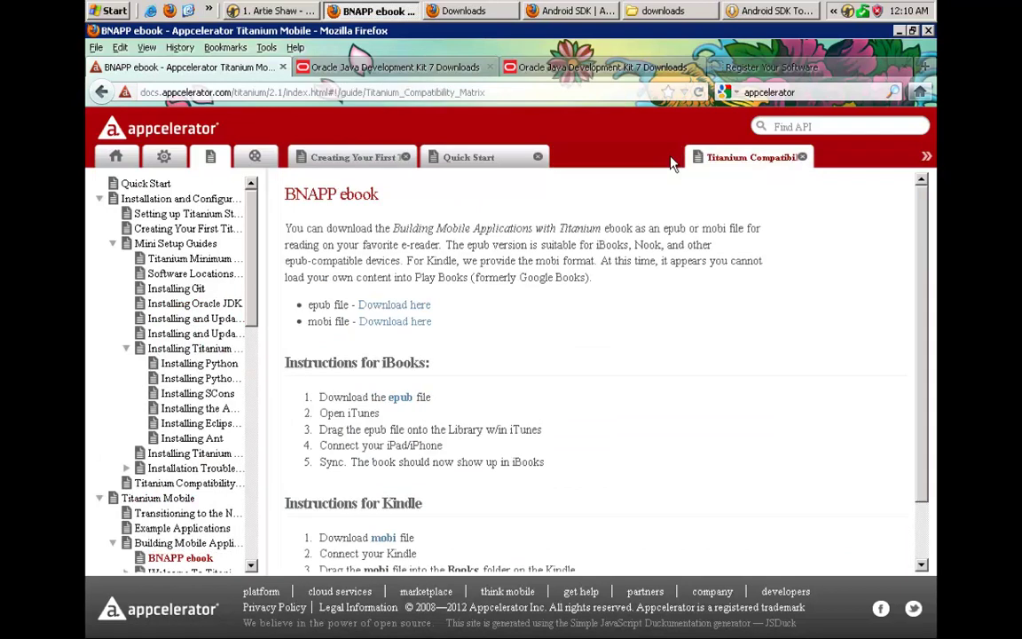
pyautogui.click(669, 160)
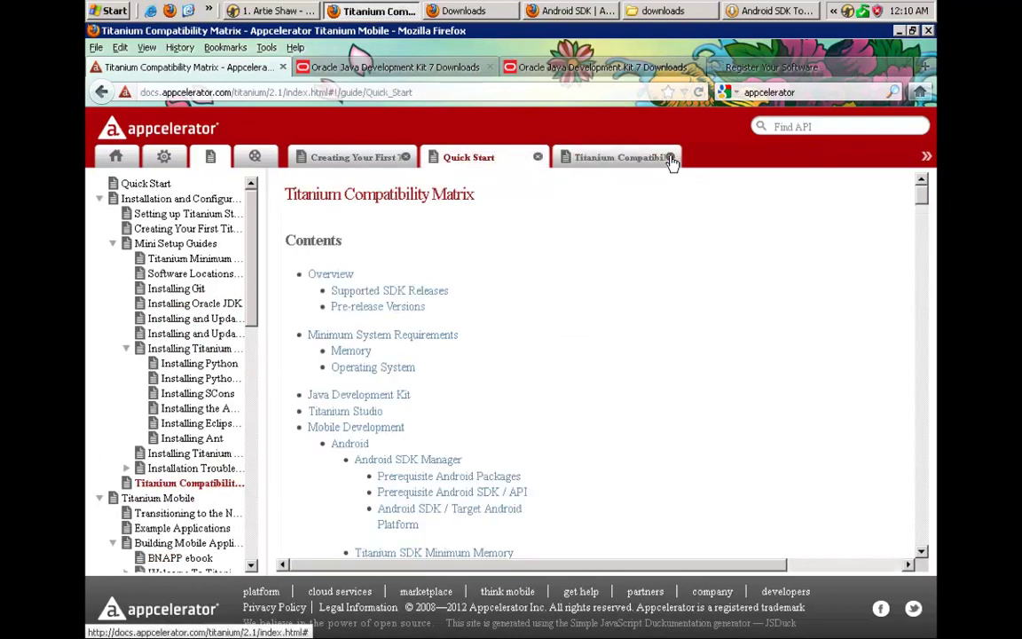
pyautogui.click(538, 158)
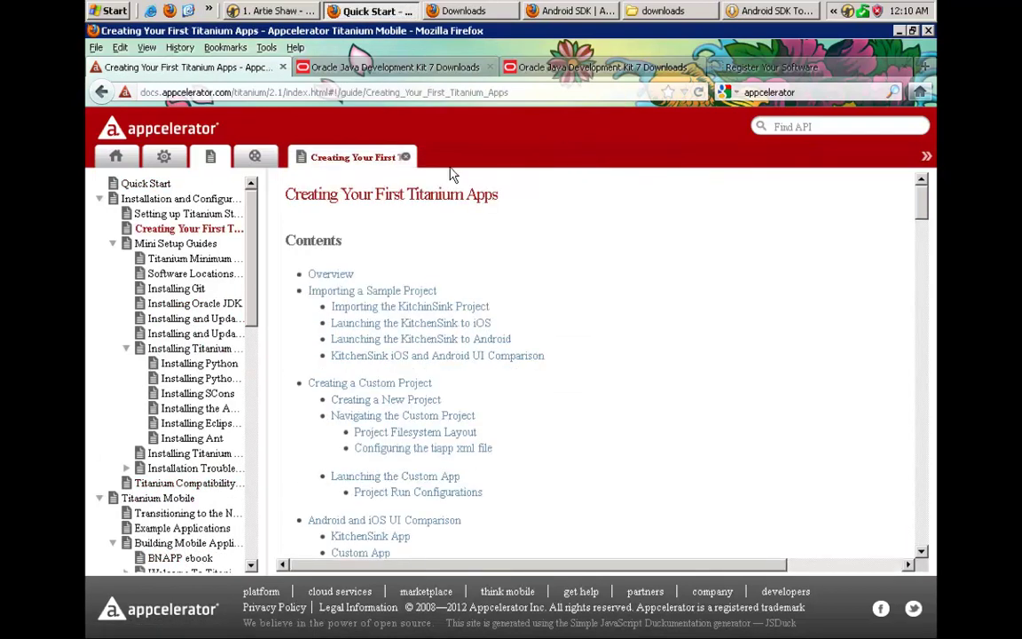
pyautogui.click(406, 159)
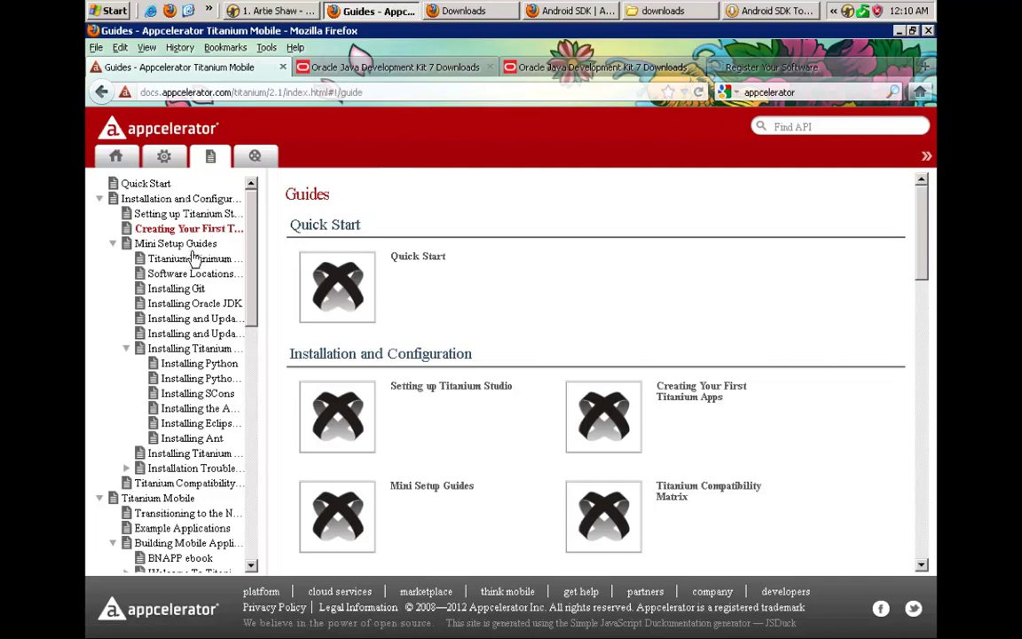
# Open Installing and Updating Android SDK and scroll its Windows section to the SDK Manager screenshot.
pyautogui.click(218, 319)
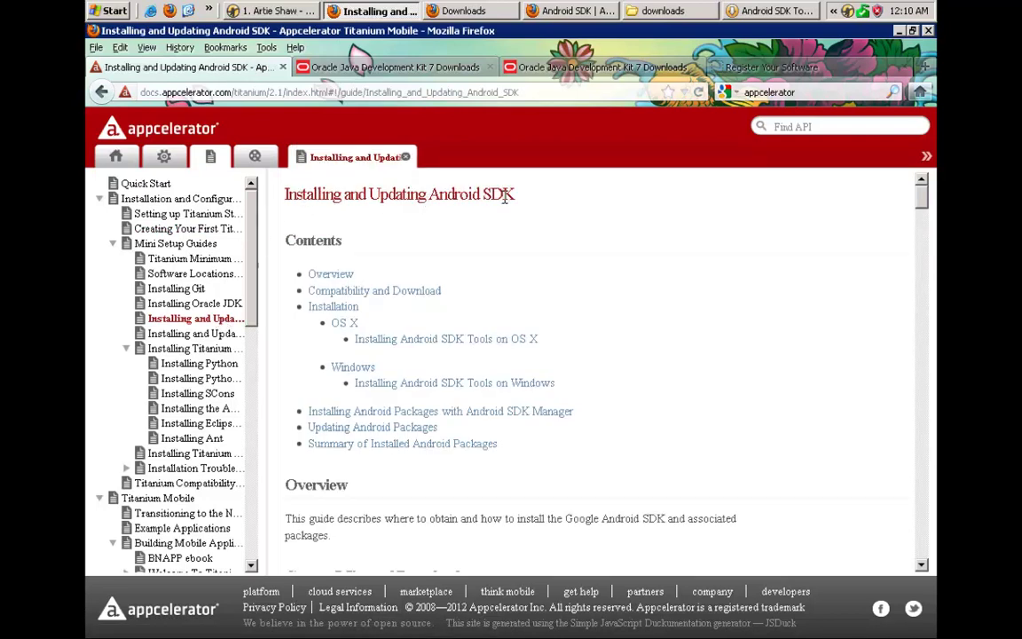
pyautogui.click(373, 384)
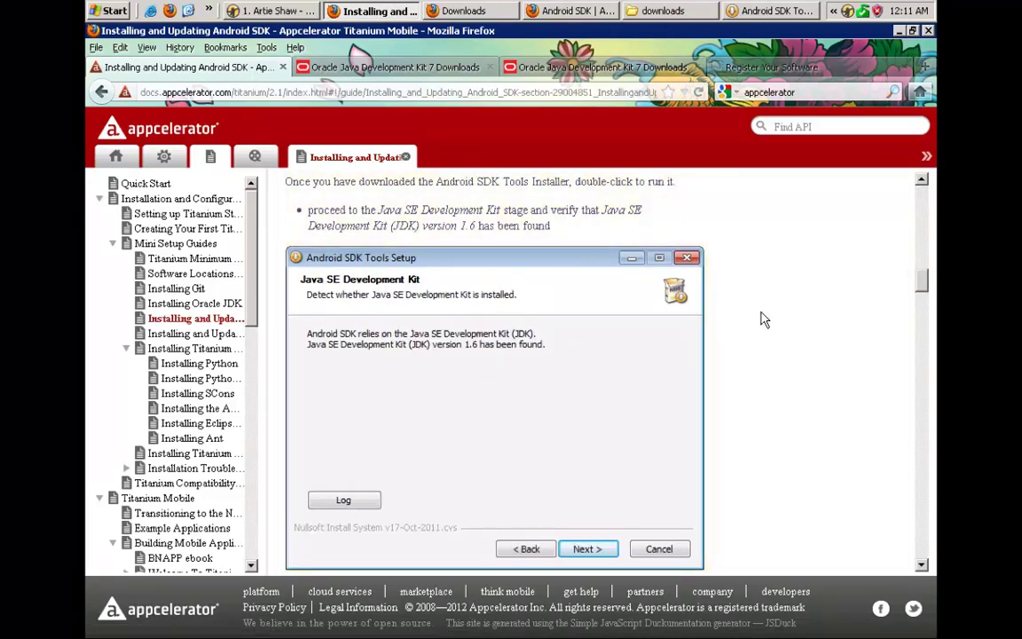
pyautogui.scroll(-10, 761, 320)
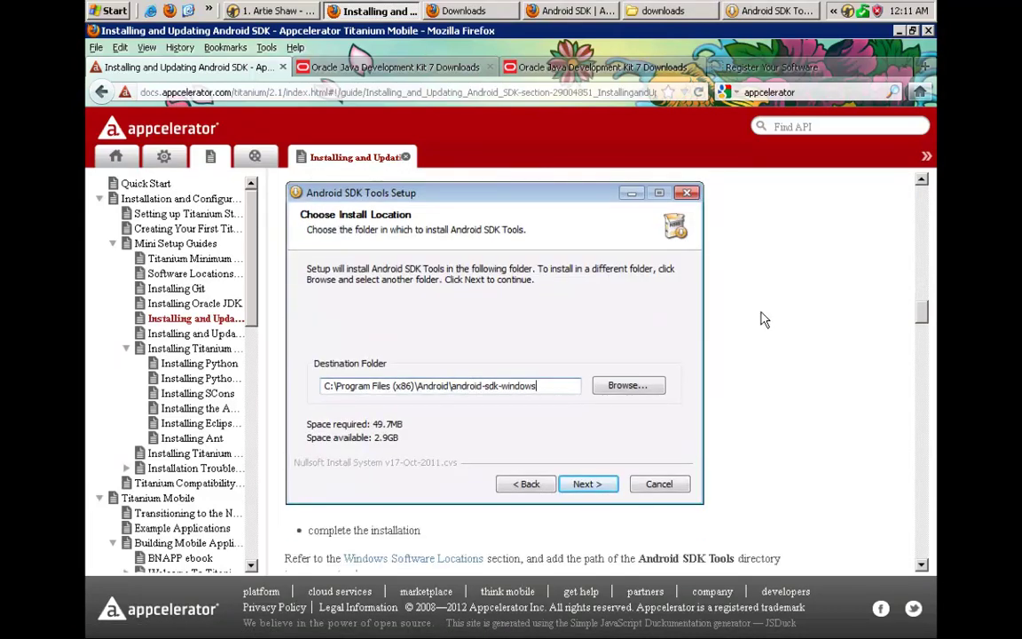
pyautogui.scroll(-13, 760, 319)
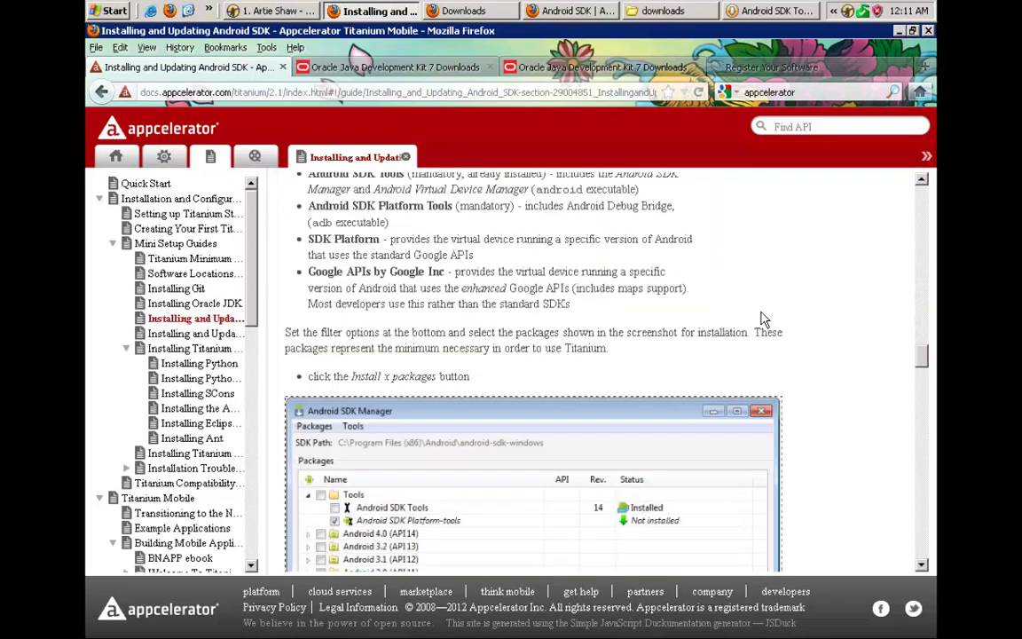
pyautogui.scroll(-5, 761, 320)
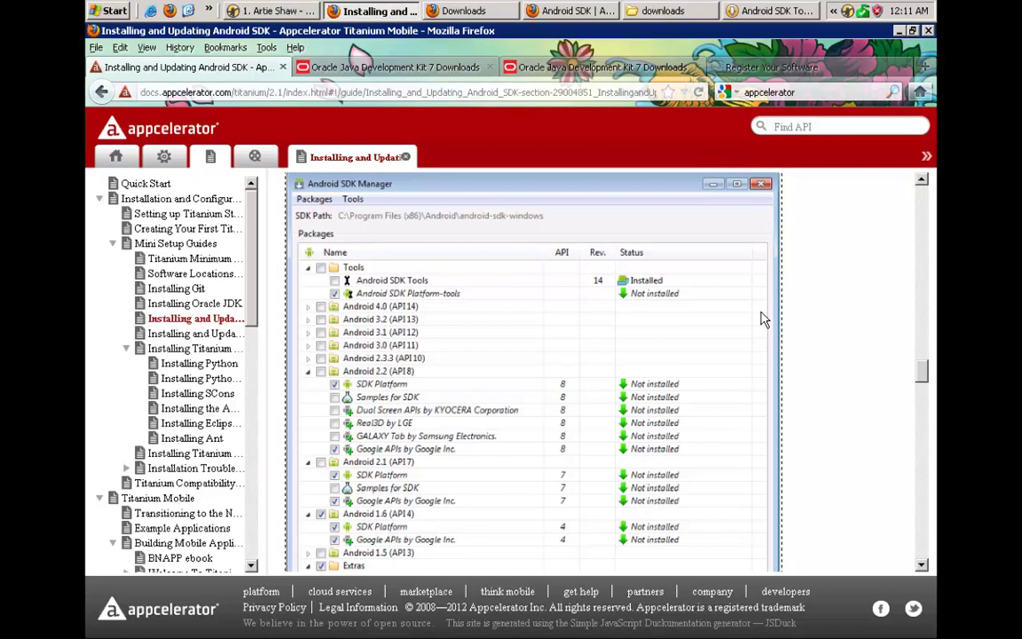
pyautogui.scroll(-1, 760, 319)
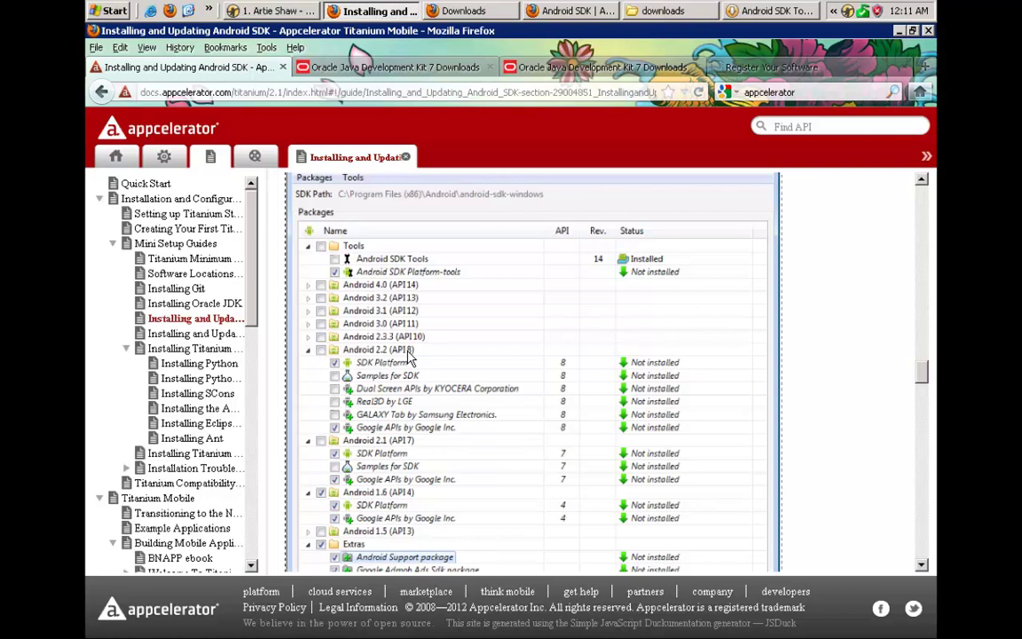
# Finish the SDK Tools setup to launch the SDK Manager, placed beside the tutorial.
pyautogui.click(760, 13)
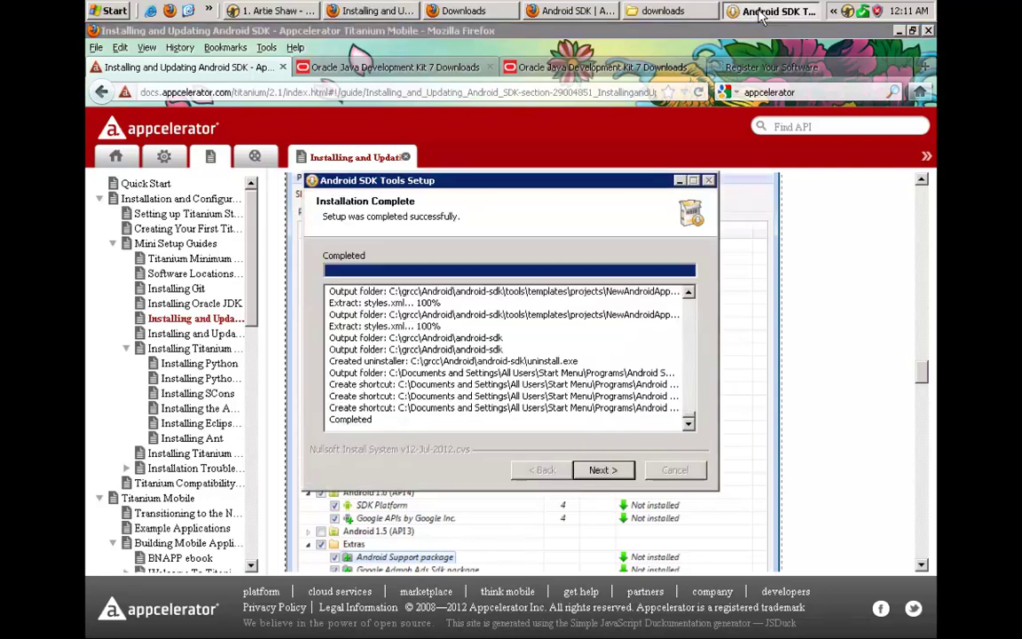
pyautogui.click(602, 470)
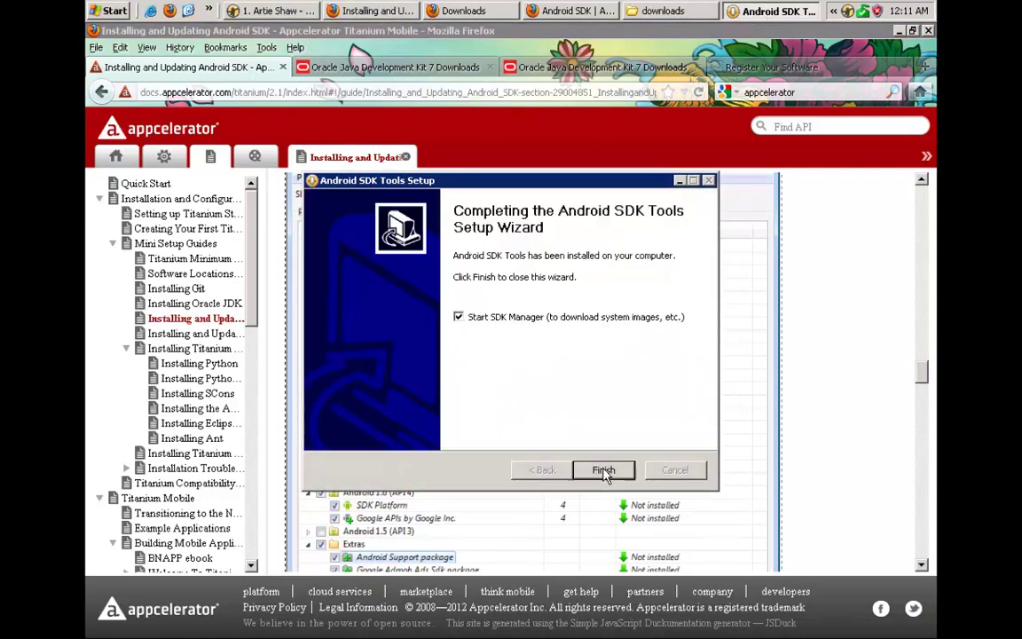
pyautogui.click(604, 471)
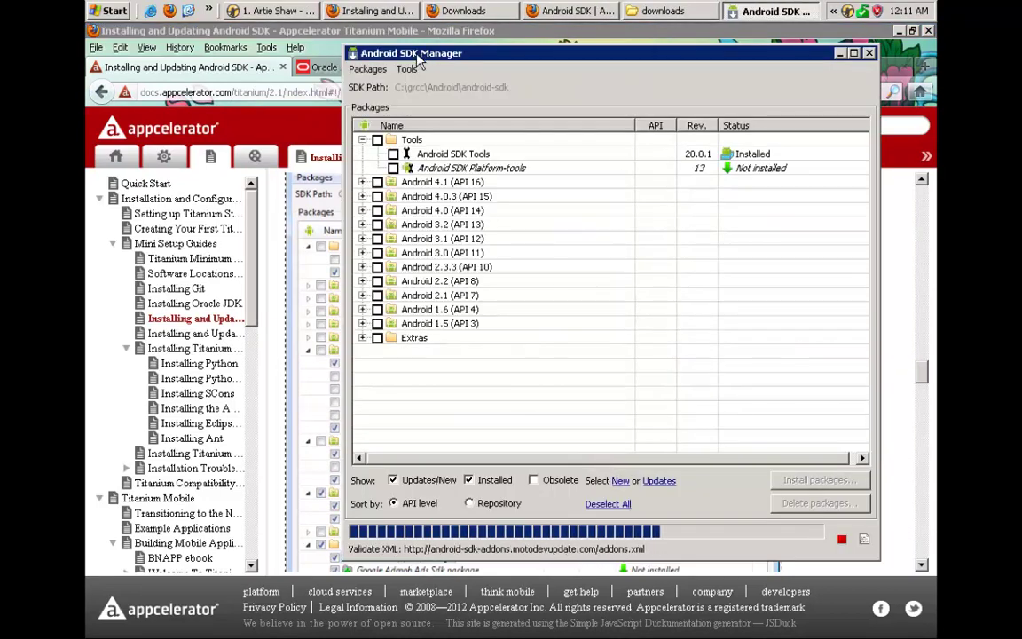
pyautogui.moveTo(419, 55); pyautogui.dragTo(644, 90)
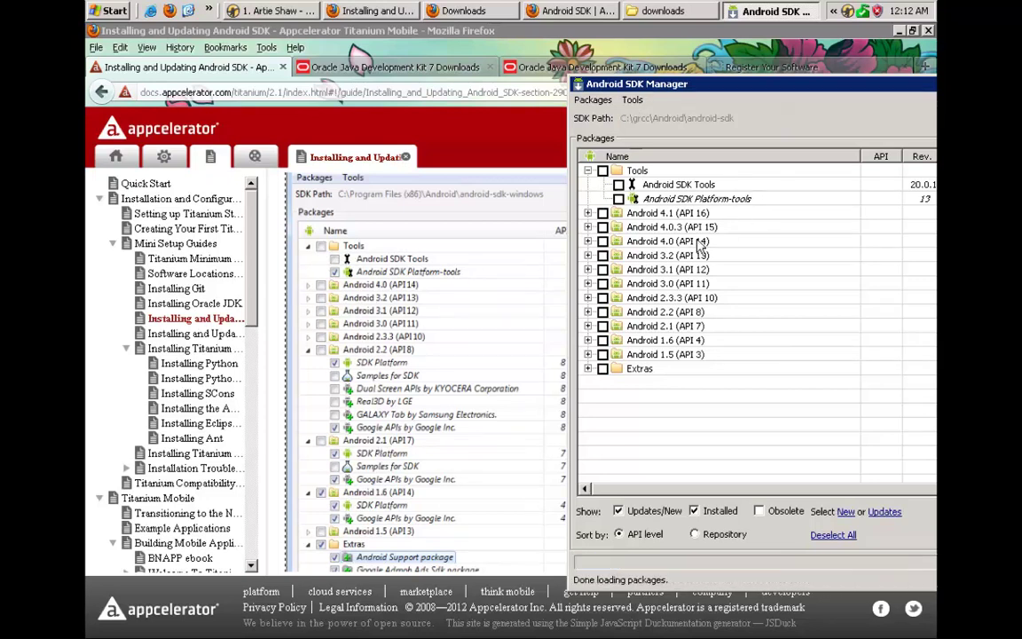
# Tick Platform-tools, Google APIs under API 8, and SDK Platform plus Google APIs under API 7.
pyautogui.click(619, 199)
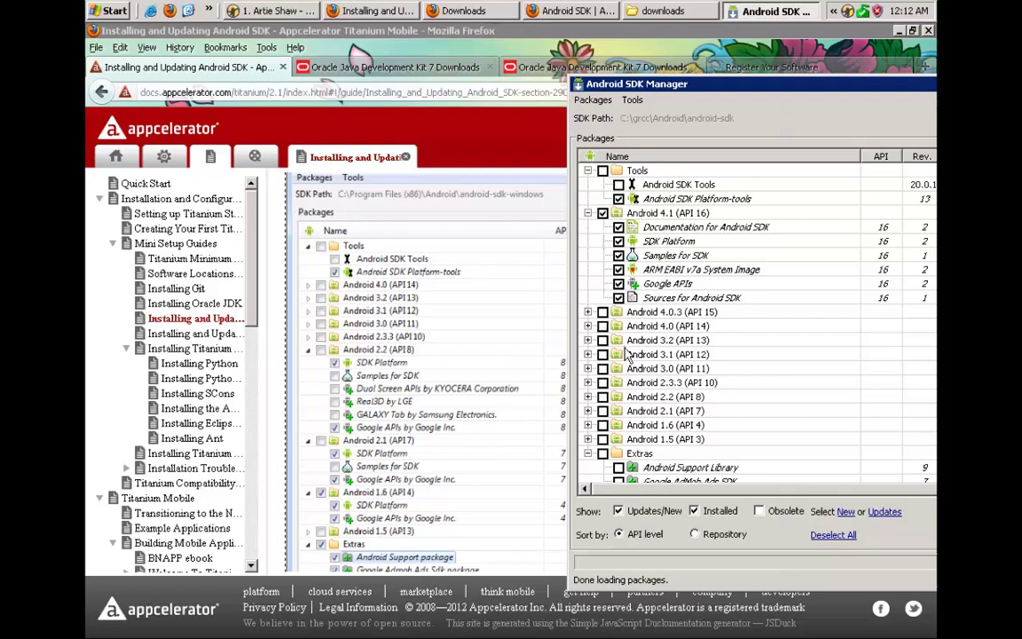
pyautogui.click(588, 396)
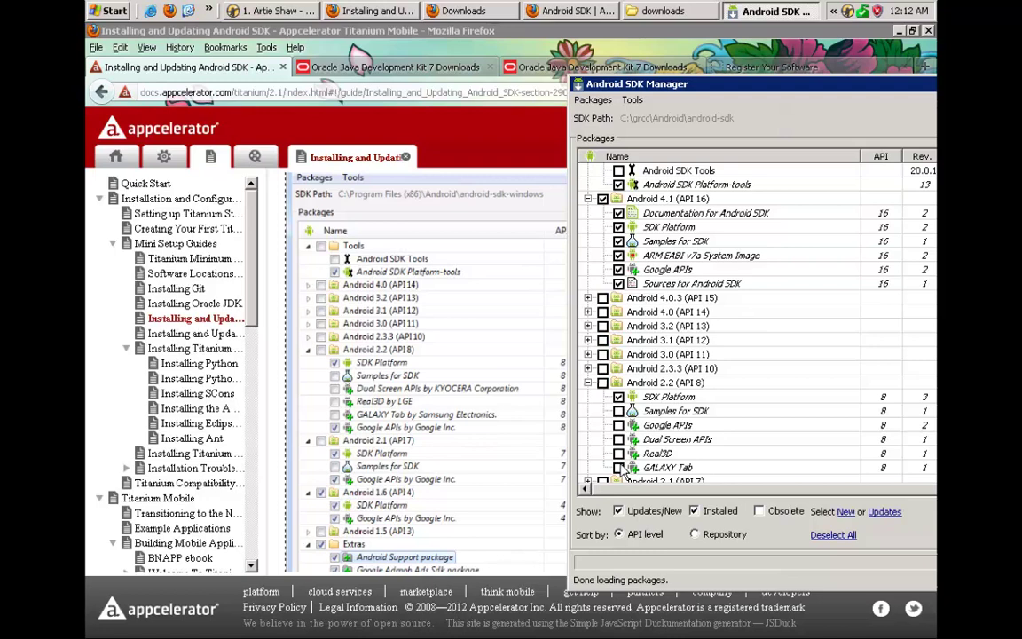
pyautogui.click(619, 426)
pyautogui.moveTo(726, 89); pyautogui.dragTo(724, 59)
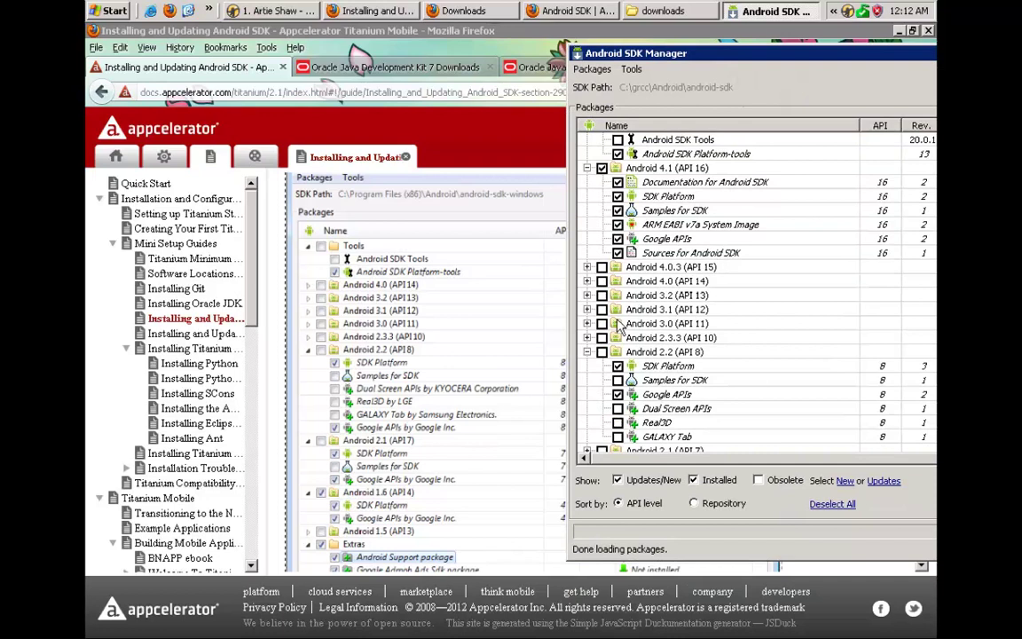
pyautogui.click(587, 352)
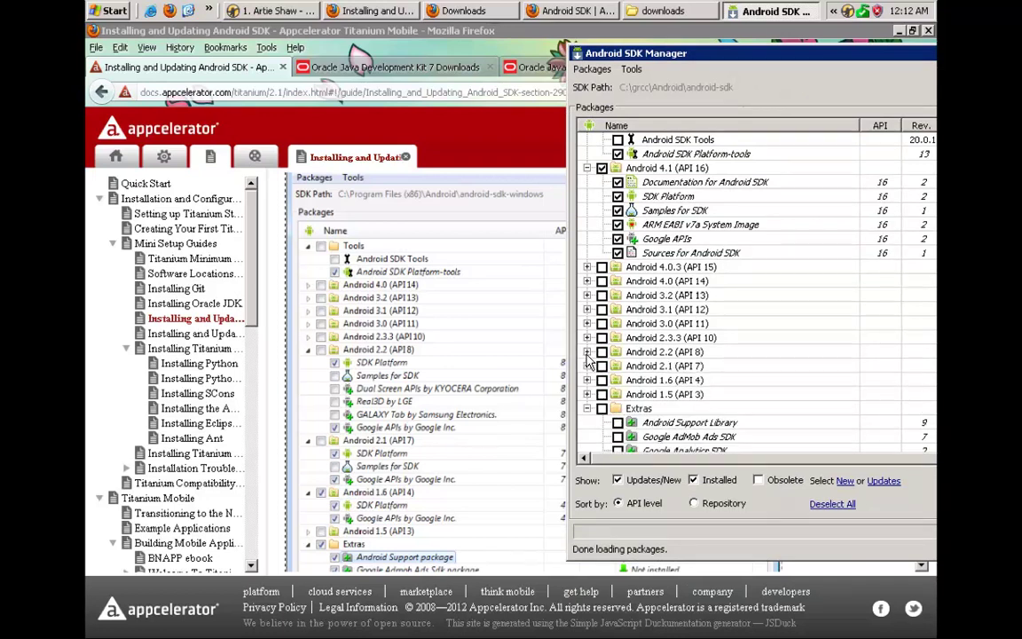
pyautogui.click(587, 366)
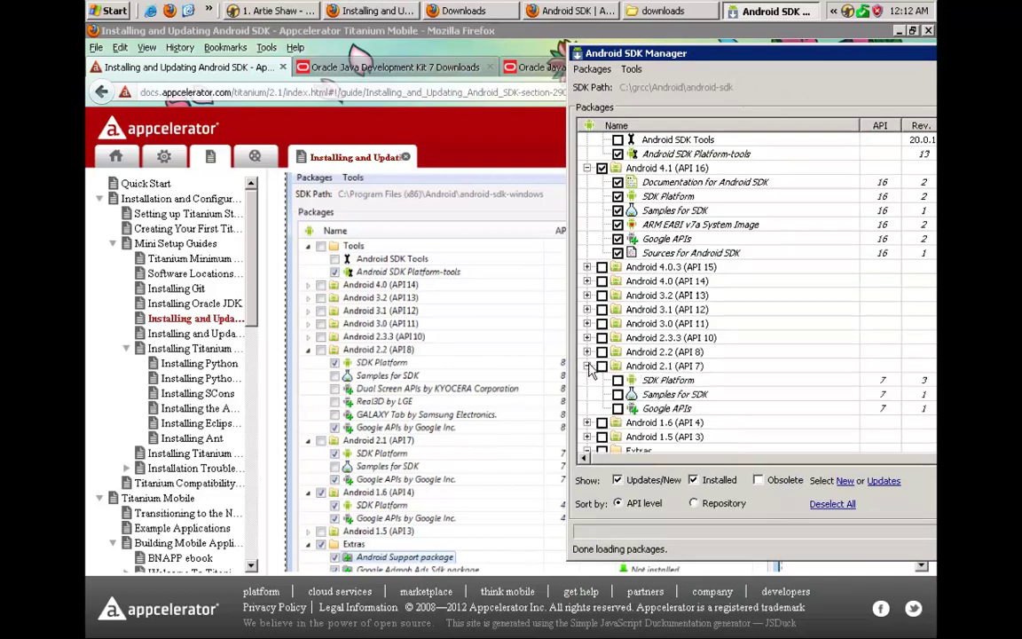
pyautogui.click(619, 380)
pyautogui.click(619, 409)
pyautogui.click(587, 366)
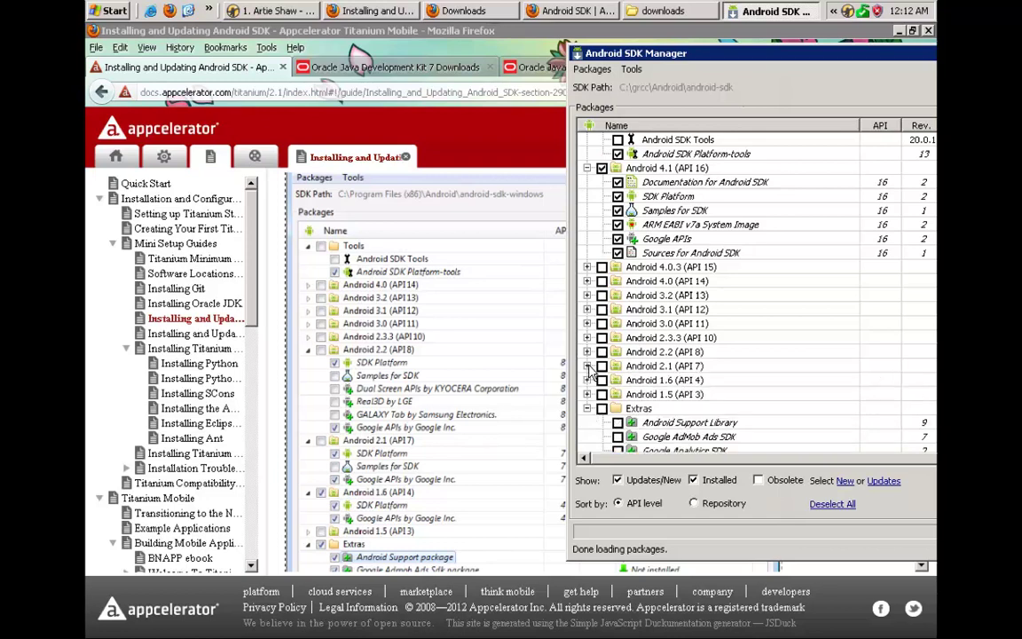
# Tick SDK Platform and Google APIs under Android 1.6 (API 4), plus all Extras.
pyautogui.click(587, 379)
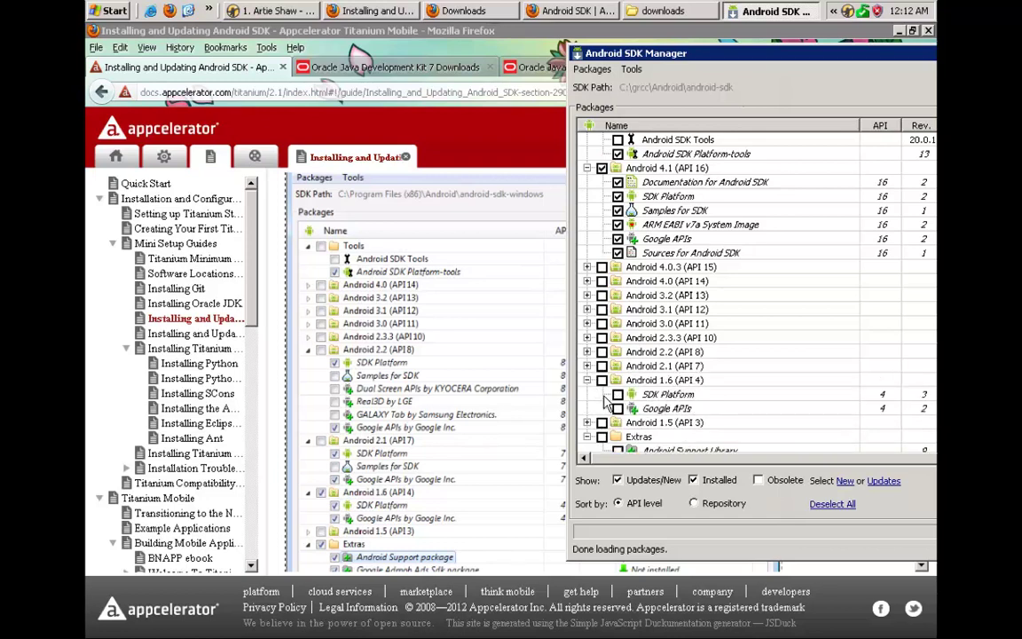
pyautogui.click(618, 395)
pyautogui.click(619, 408)
pyautogui.click(601, 437)
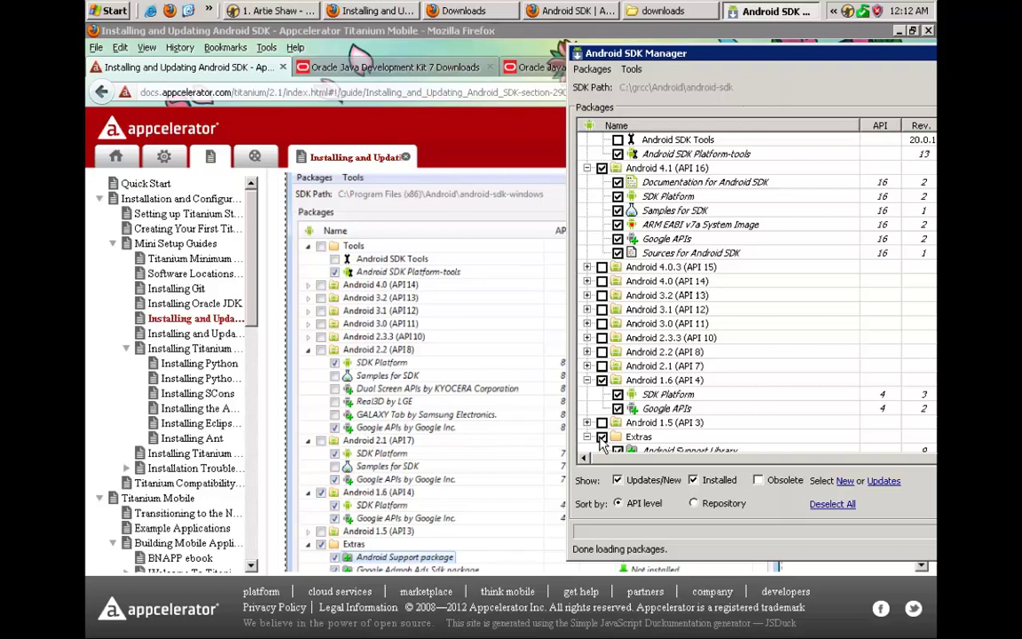
pyautogui.click(587, 380)
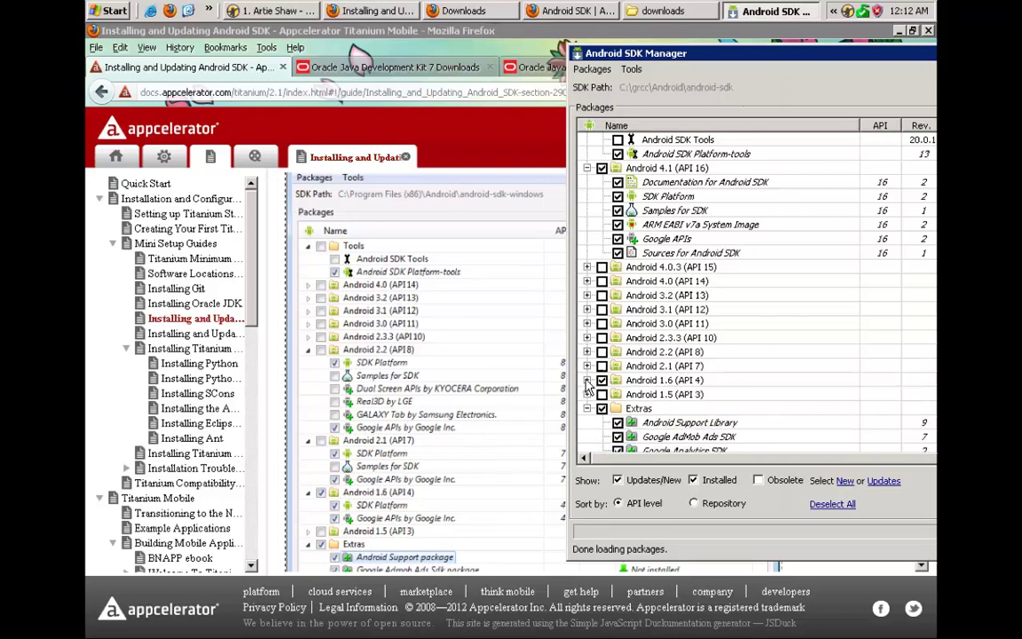
# Scroll further down the Android SDK tutorial page.
pyautogui.click(472, 393)
pyautogui.scroll(-5, 472, 393)
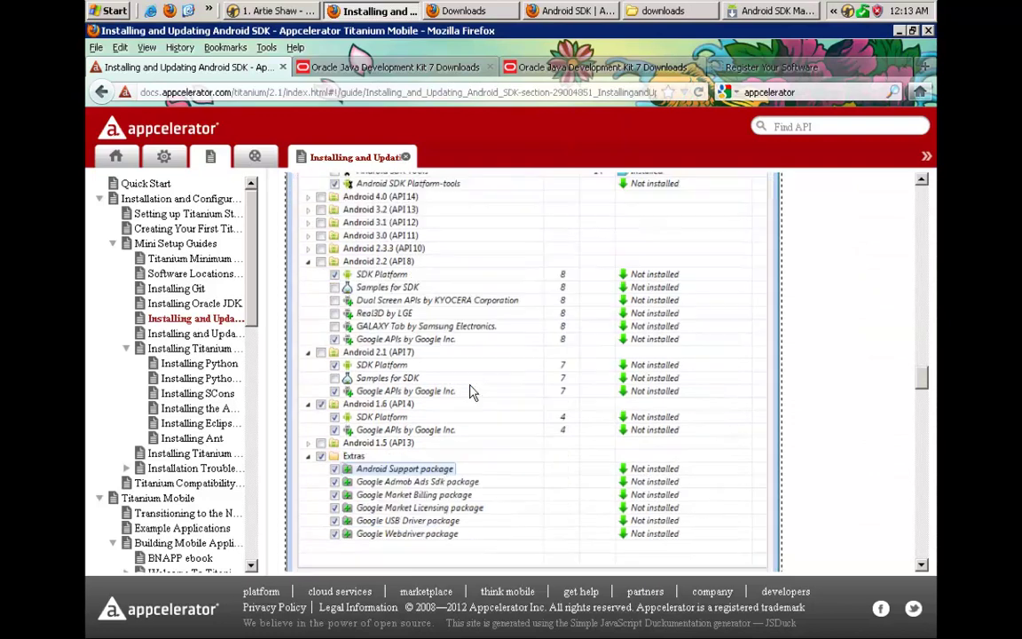
pyautogui.scroll(-1, 472, 394)
pyautogui.scroll(-5, 472, 394)
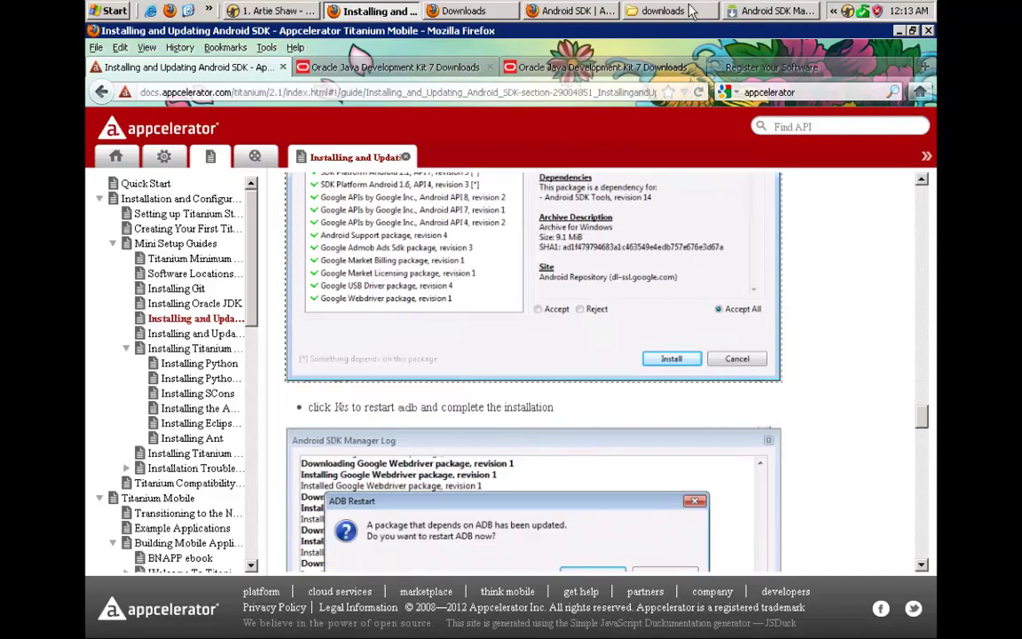
# Choose 'Install 23 packages...', Accept All licences, and confirm Install.
pyautogui.click(775, 12)
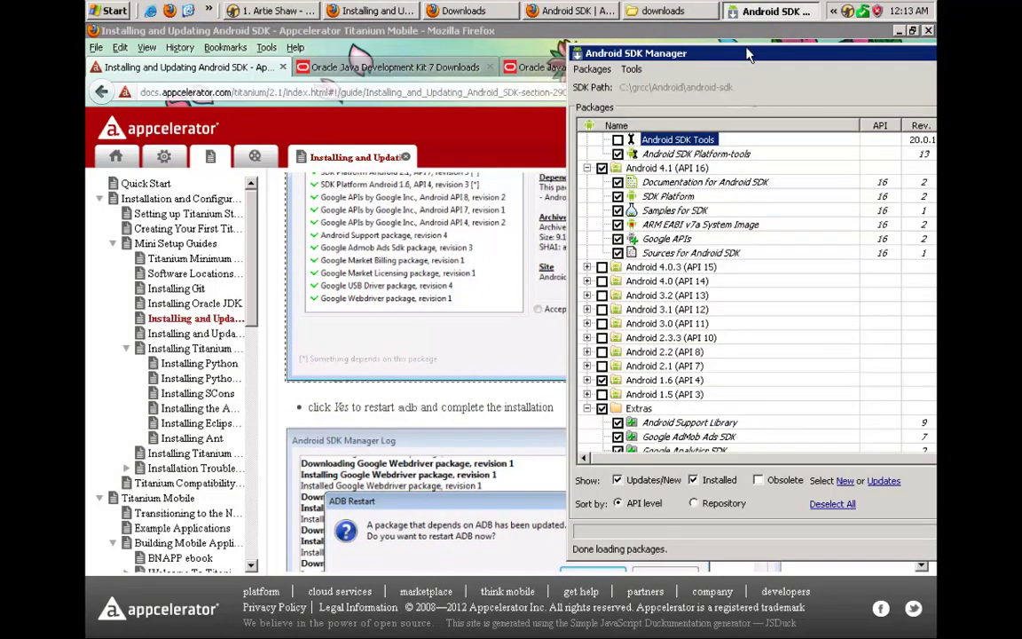
pyautogui.moveTo(793, 55); pyautogui.dragTo(557, 68)
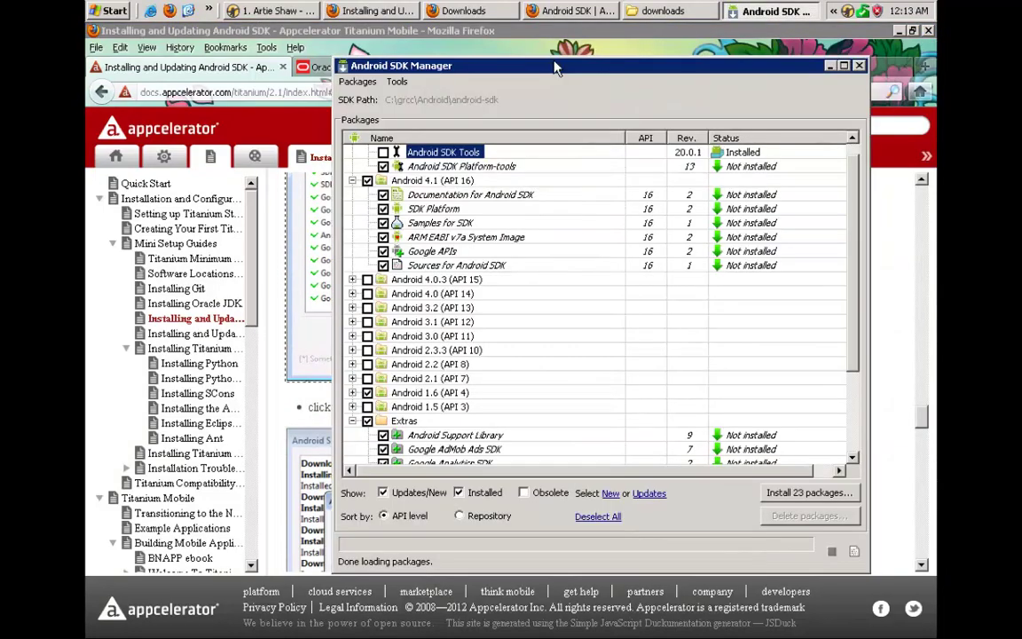
pyautogui.click(804, 494)
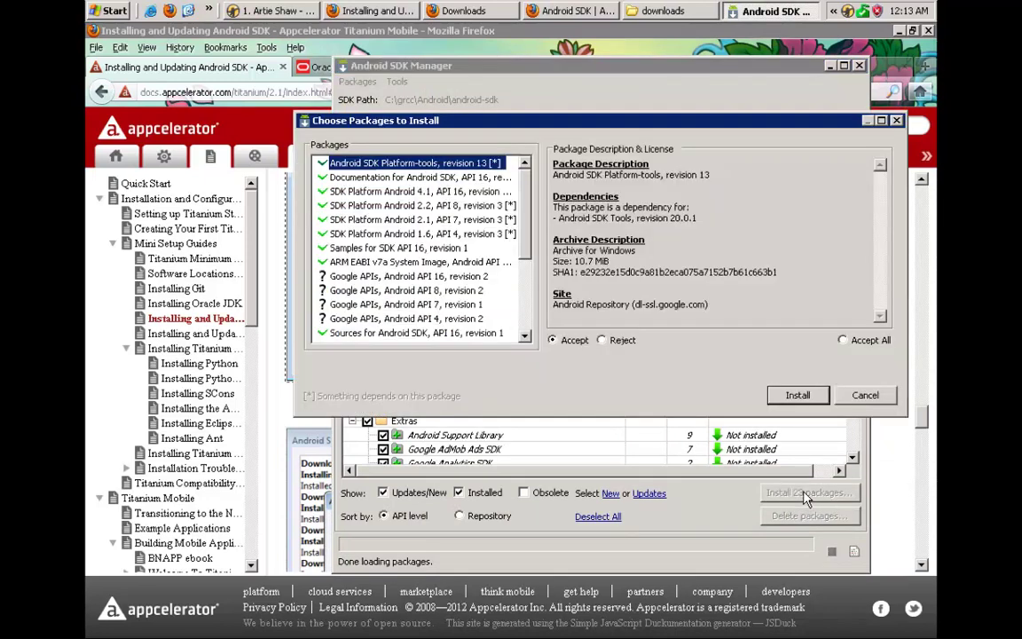
pyautogui.click(852, 344)
pyautogui.moveTo(524, 206); pyautogui.dragTo(476, 275)
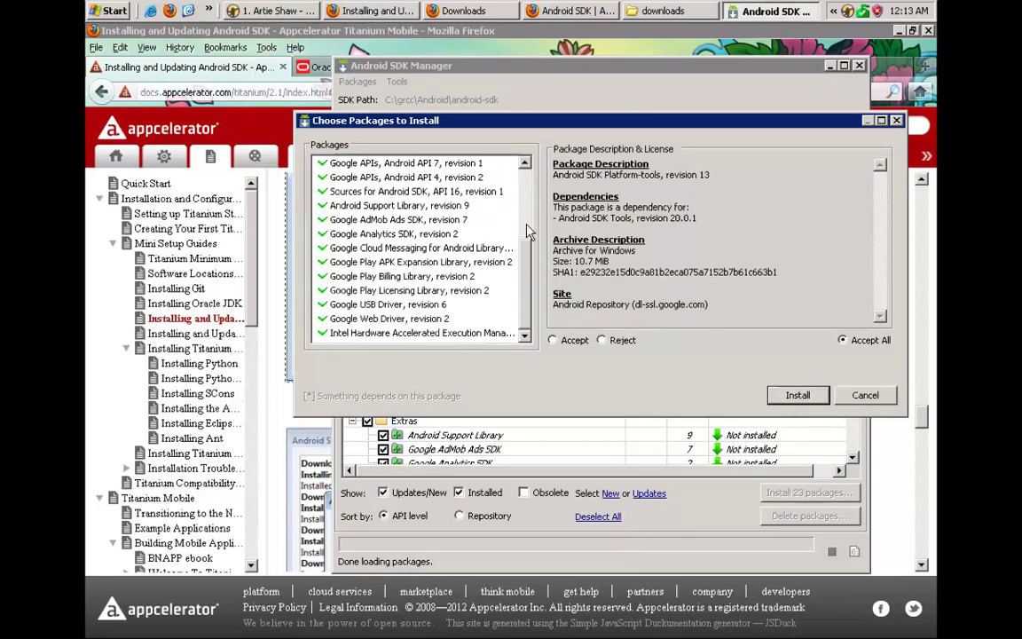
pyautogui.scroll(3, 479, 181)
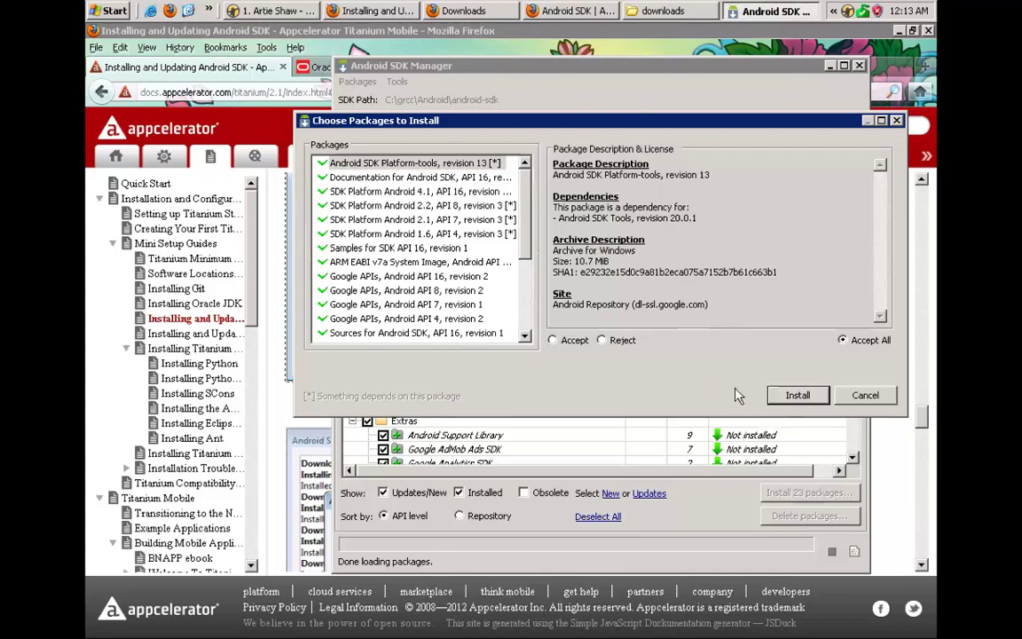
pyautogui.click(794, 394)
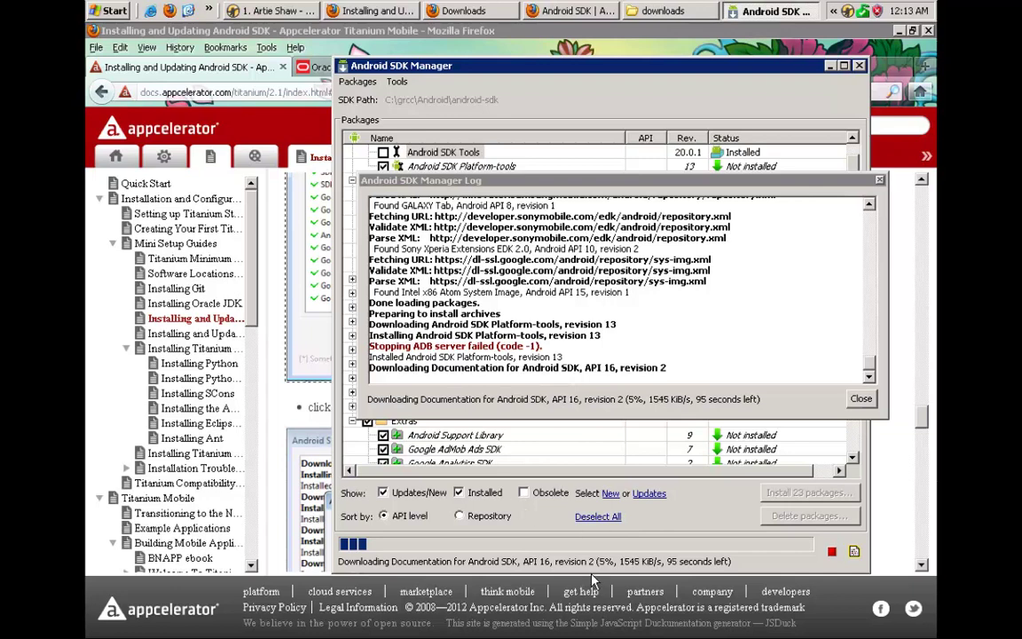
# Wait for 'Done. 23 packages installed.' and close the SDK Manager log.
pyautogui.moveTo(684, 616)
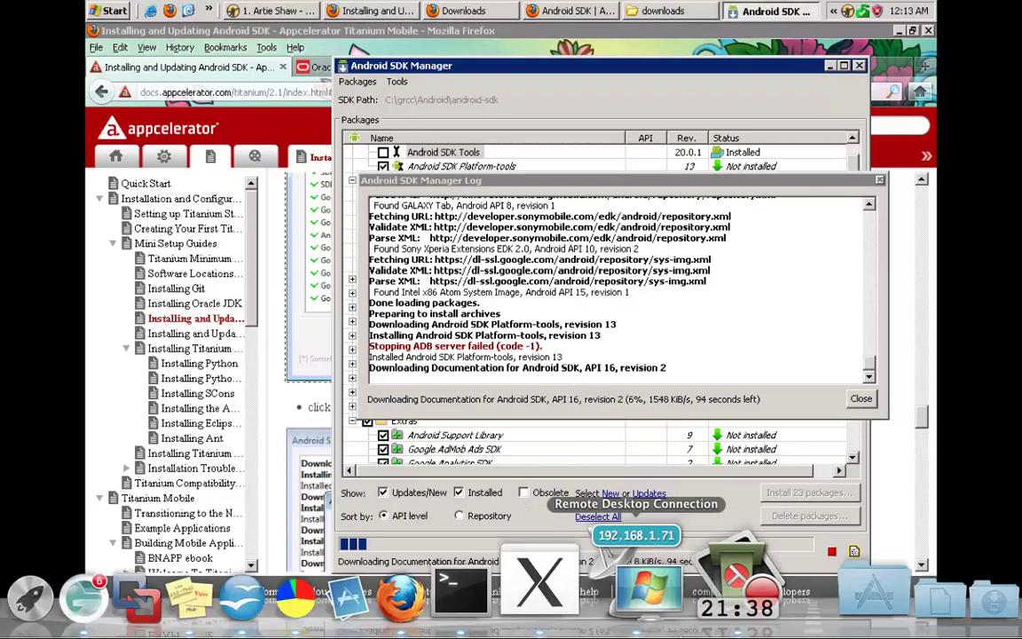
pyautogui.click(711, 593)
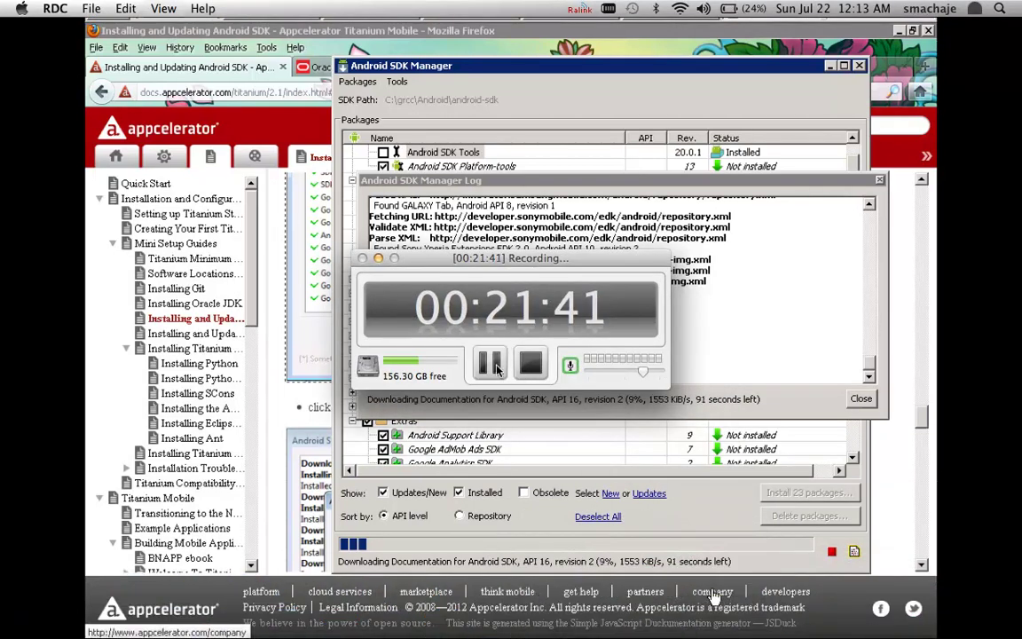
pyautogui.click(491, 362)
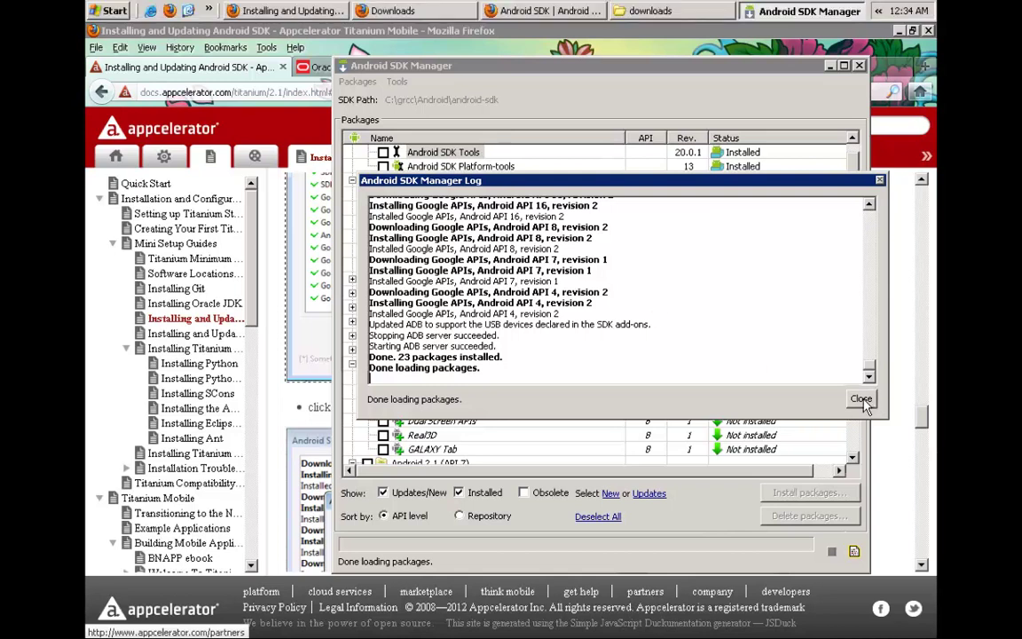
pyautogui.click(866, 402)
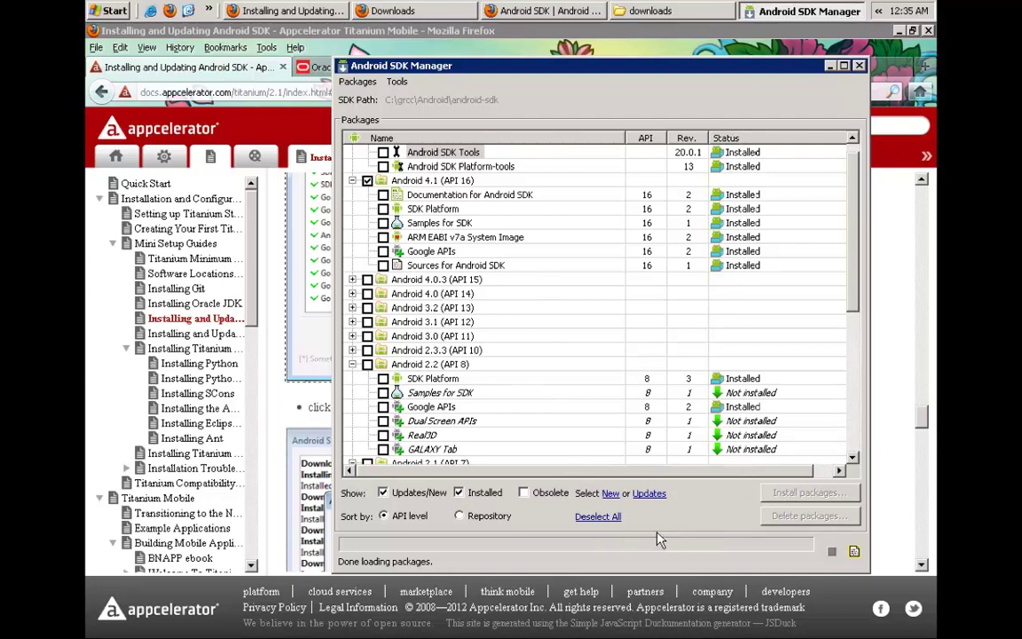
# Close the SDK Manager and choose Run as... on Titanium_Studio.exe in the downloads folder.
pyautogui.click(859, 66)
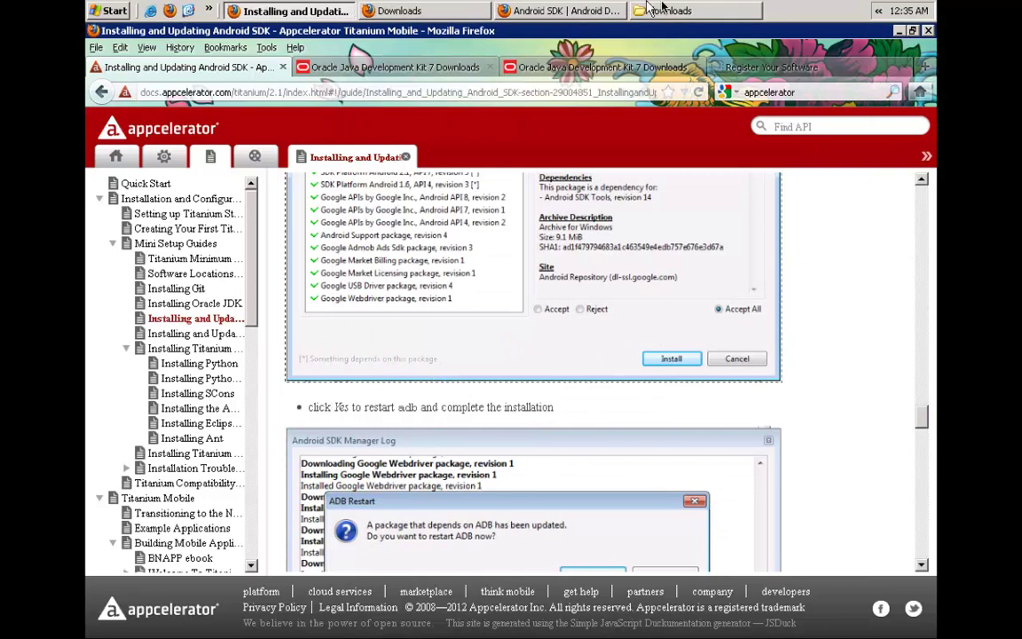
pyautogui.click(633, 12)
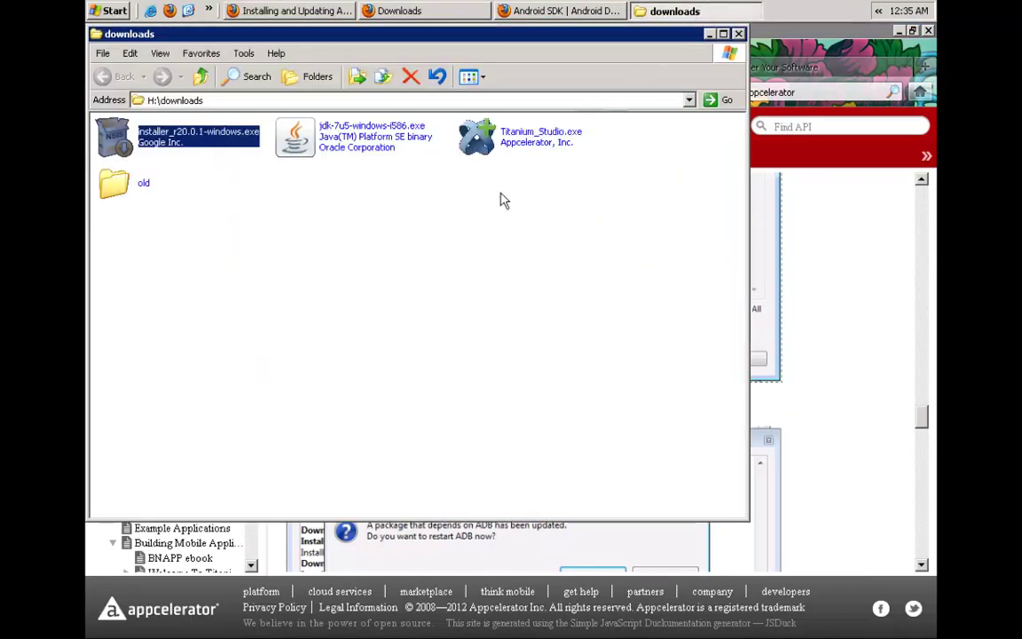
pyautogui.rightClick(528, 145)
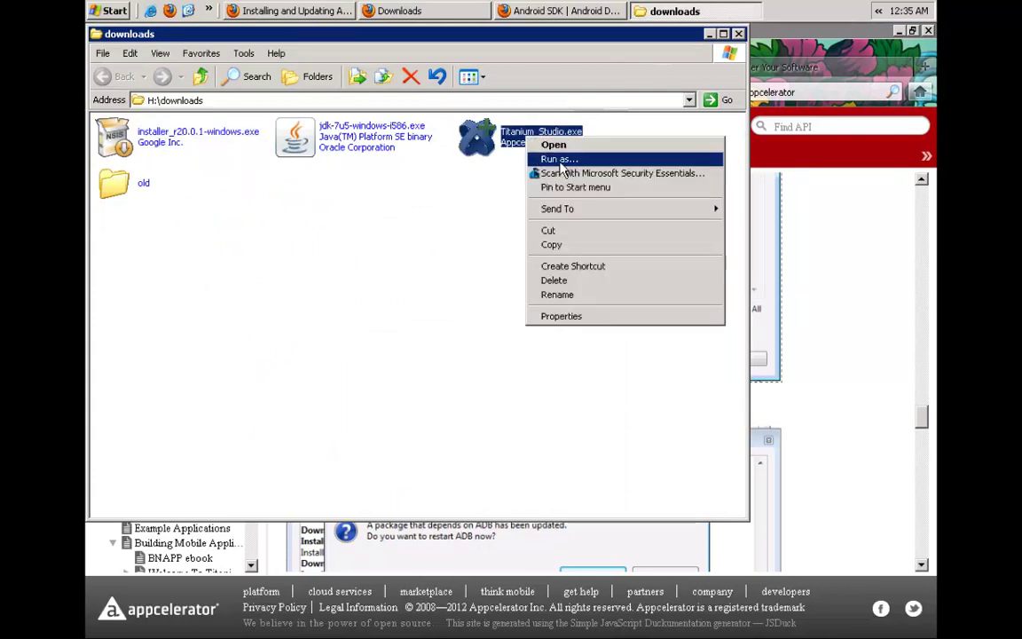
pyautogui.click(550, 157)
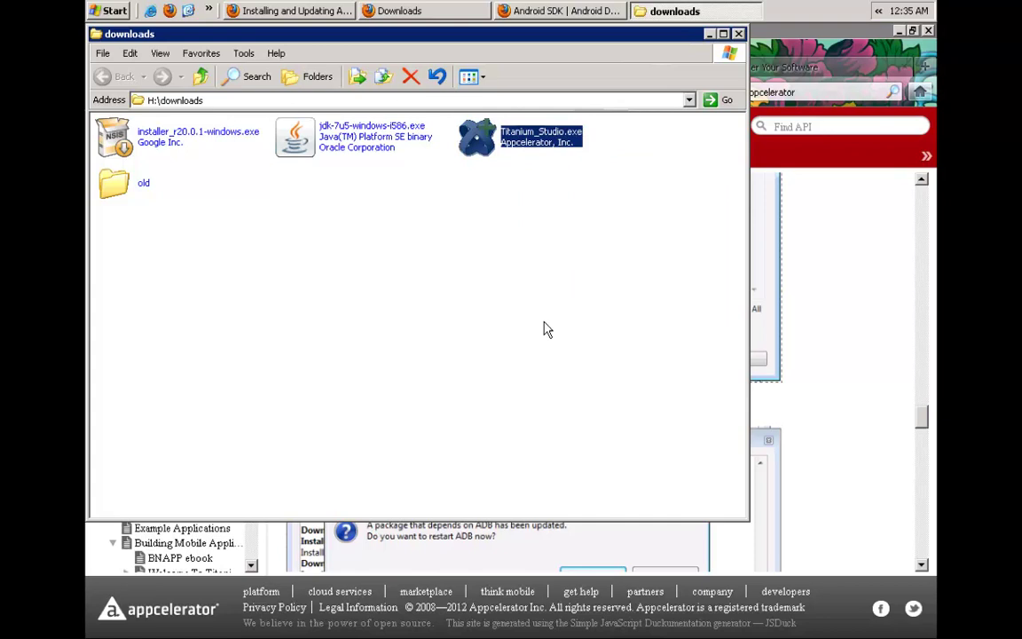
# Run the installer as Administrator with the account password, then dismiss the cannot-find-file error.
pyautogui.press('Return')
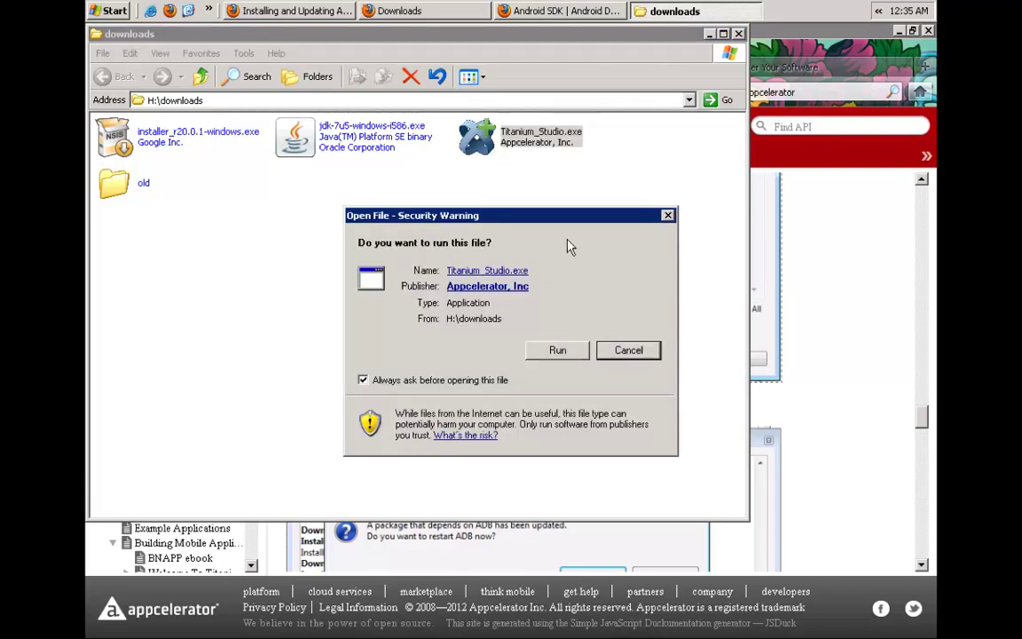
pyautogui.click(557, 351)
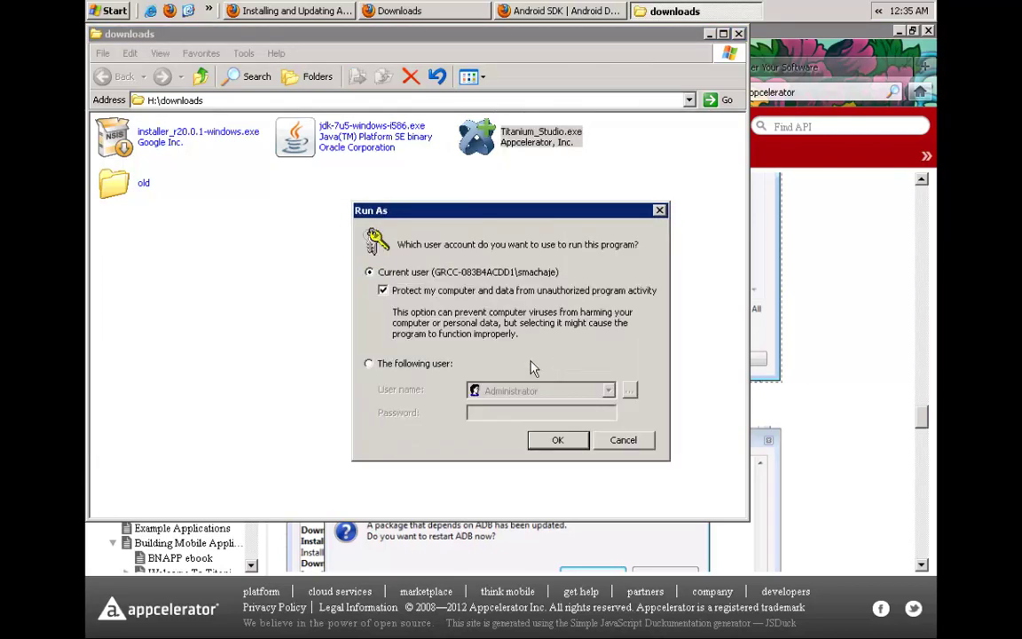
pyautogui.click(446, 367)
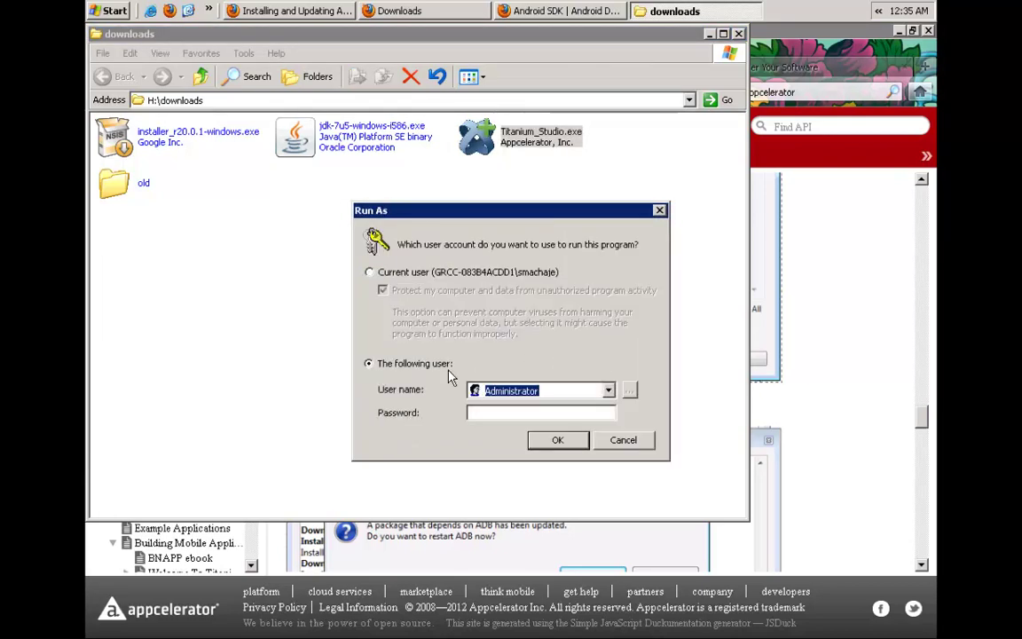
pyautogui.click(485, 413)
pyautogui.write('p')
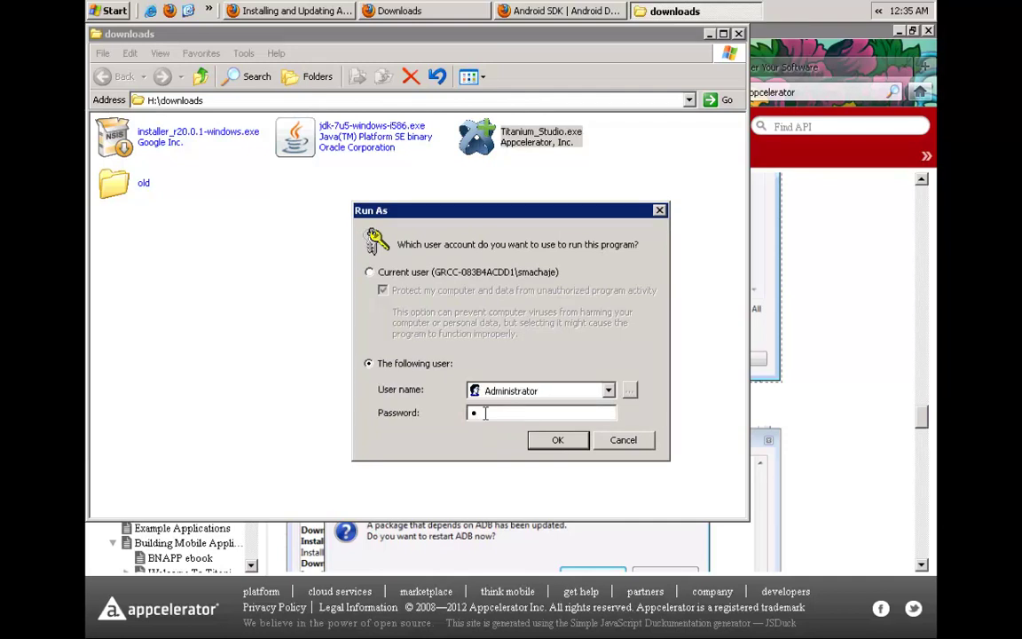
pyautogui.write('*********')
pyautogui.press('Return')
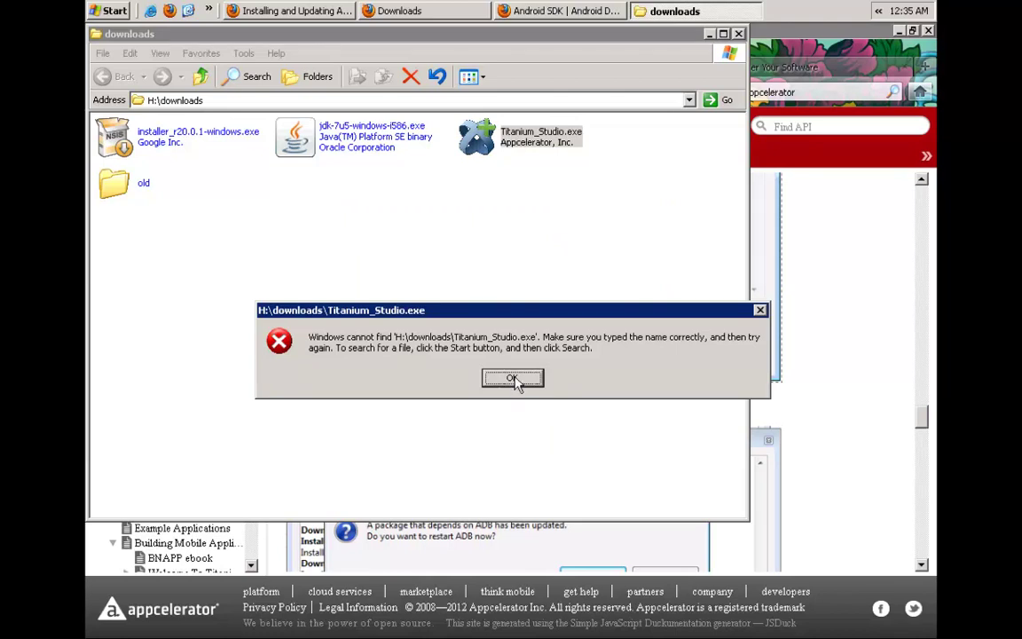
pyautogui.click(513, 380)
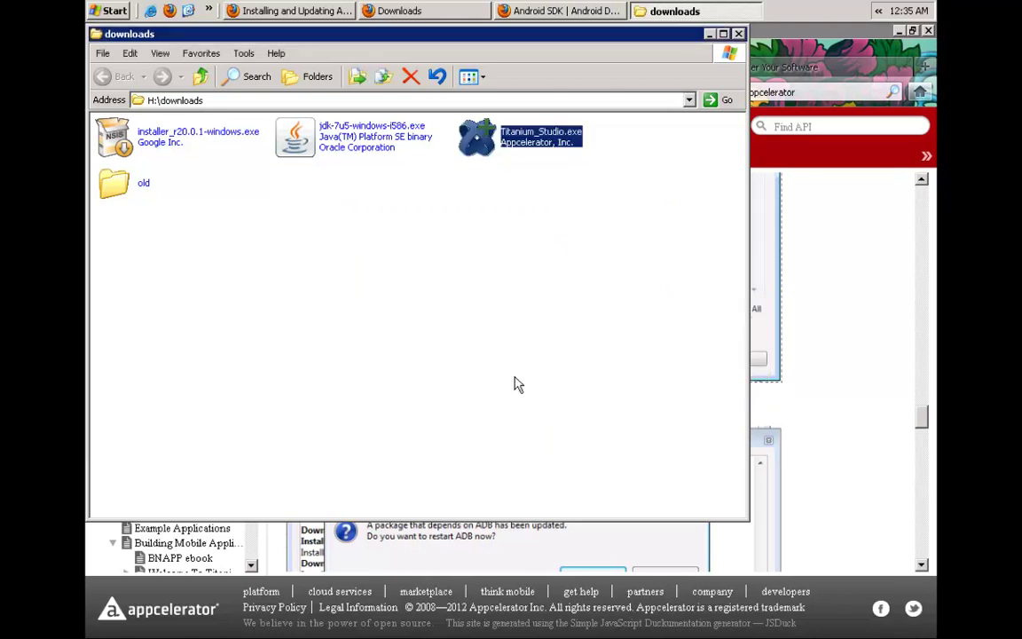
# Refresh the H:\downloads folder listing via View > Refresh.
pyautogui.click(434, 158)
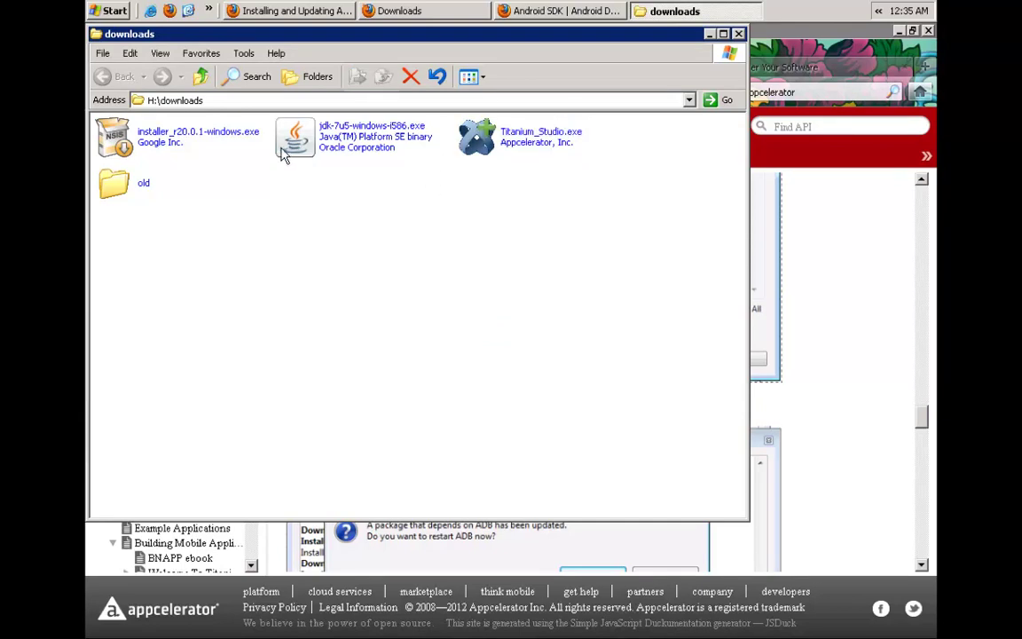
pyautogui.click(161, 54)
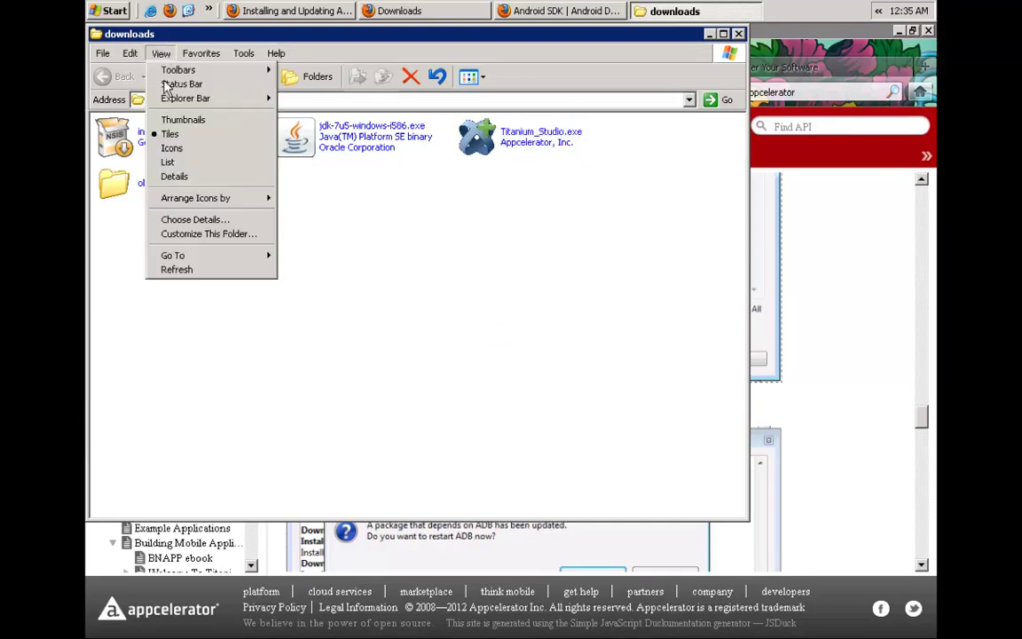
pyautogui.click(207, 273)
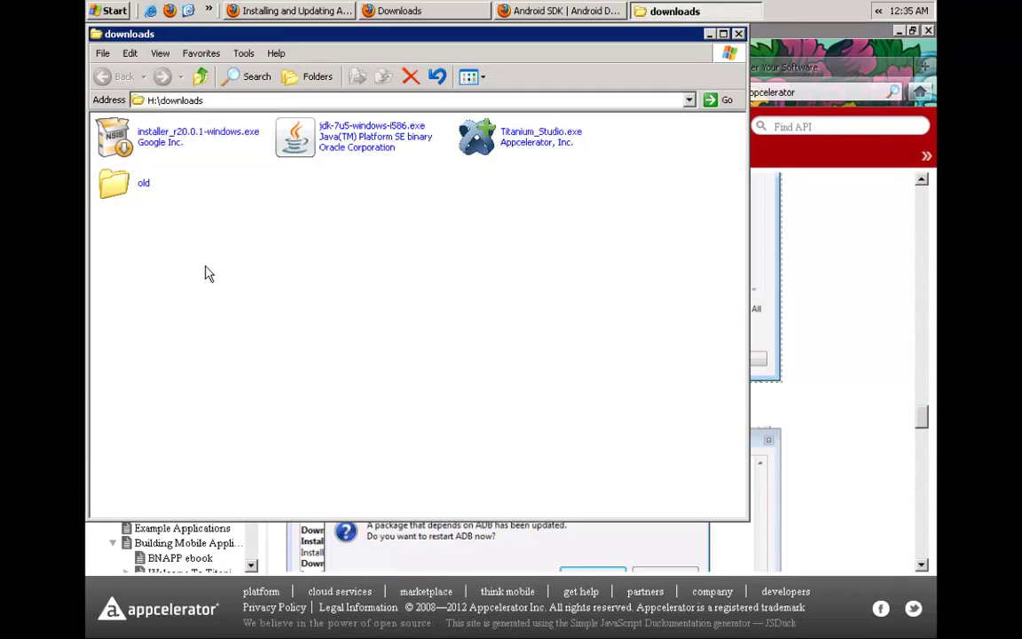
# Run Titanium_Studio.exe as the Administrator user, entering the account password.
pyautogui.rightClick(525, 139)
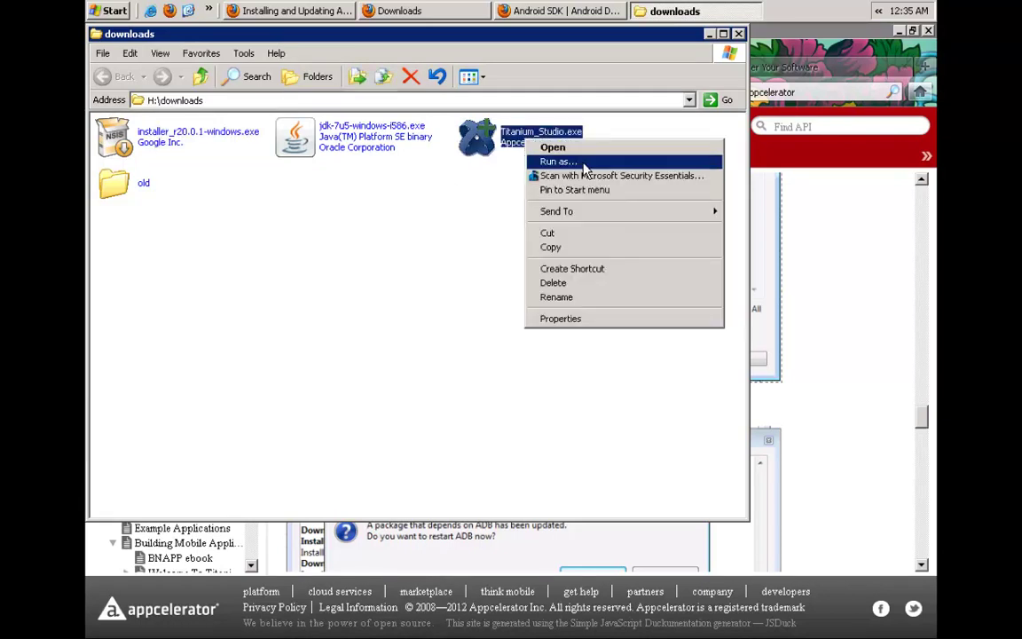
pyautogui.click(582, 162)
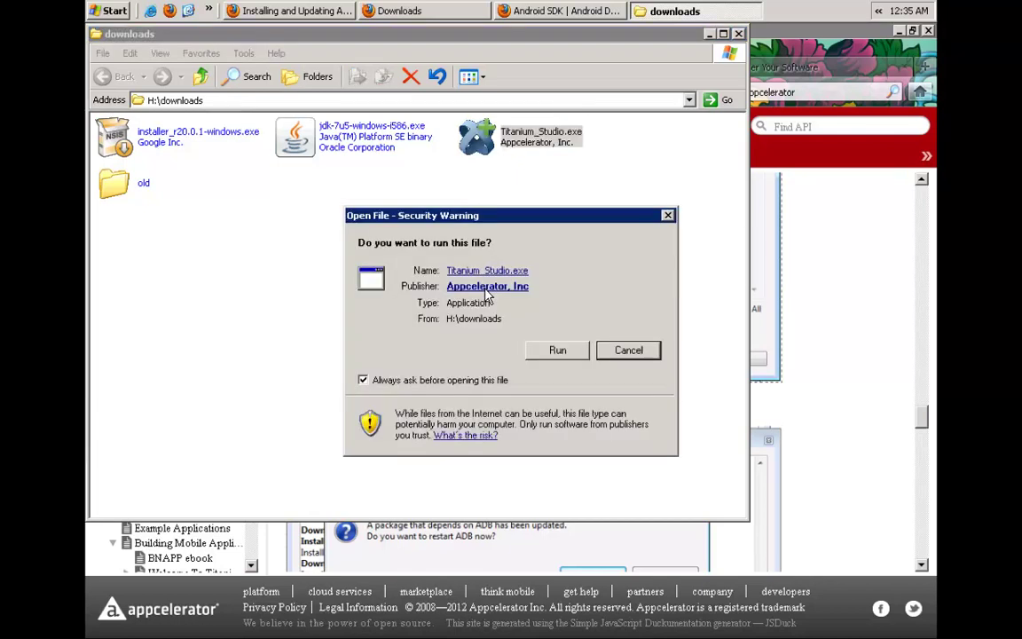
pyautogui.click(558, 351)
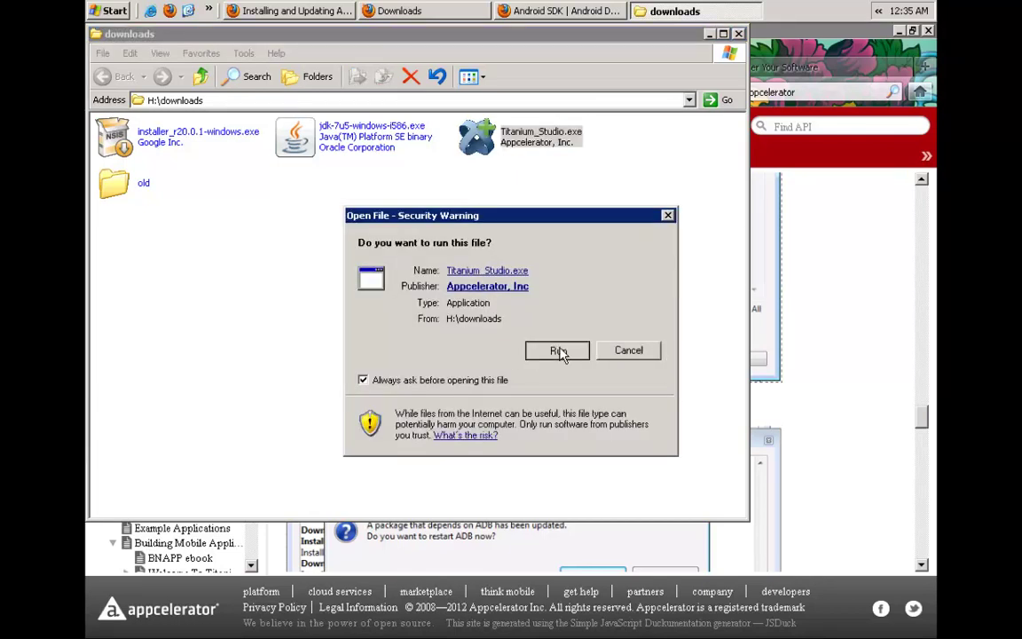
pyautogui.click(432, 371)
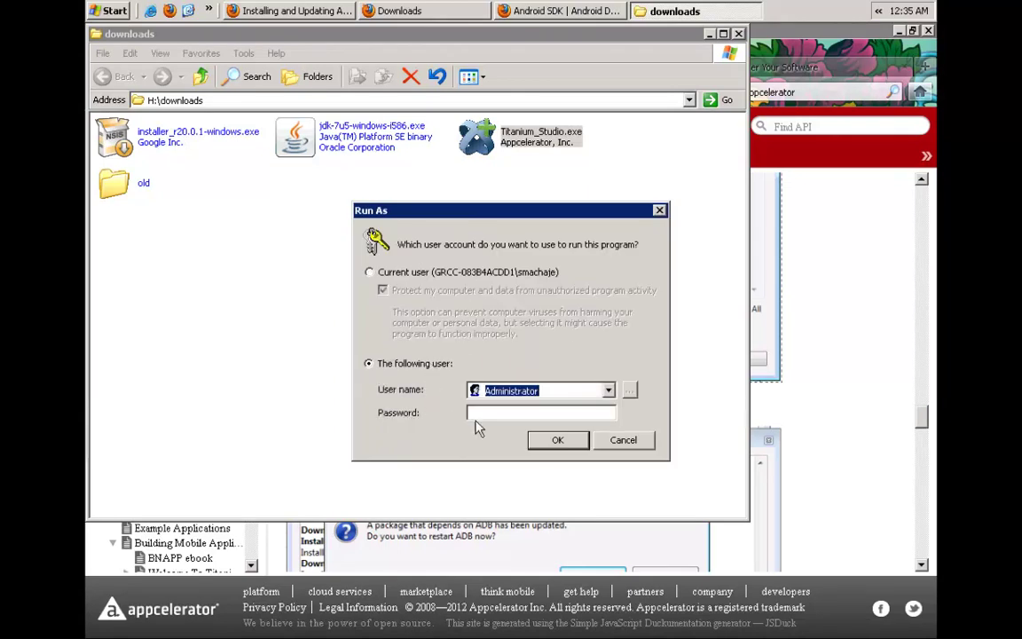
pyautogui.click(501, 412)
pyautogui.write('**********')
pyautogui.press('Return')
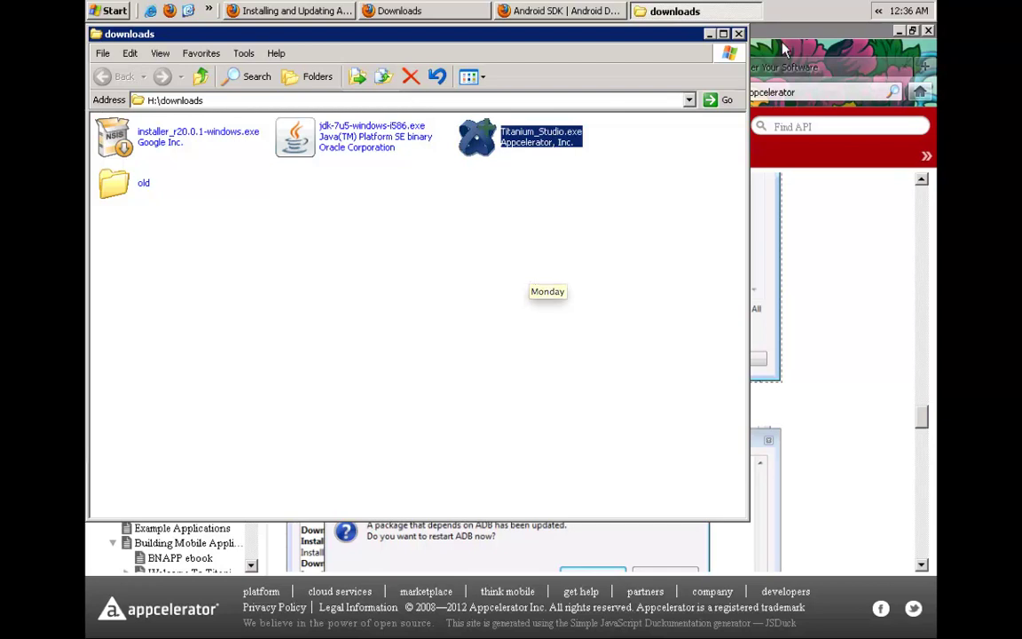
# In Task Manager's Processes list, select Titanium_Studio.exe to confirm it runs as Administrator.
pyautogui.rightClick(797, 15)
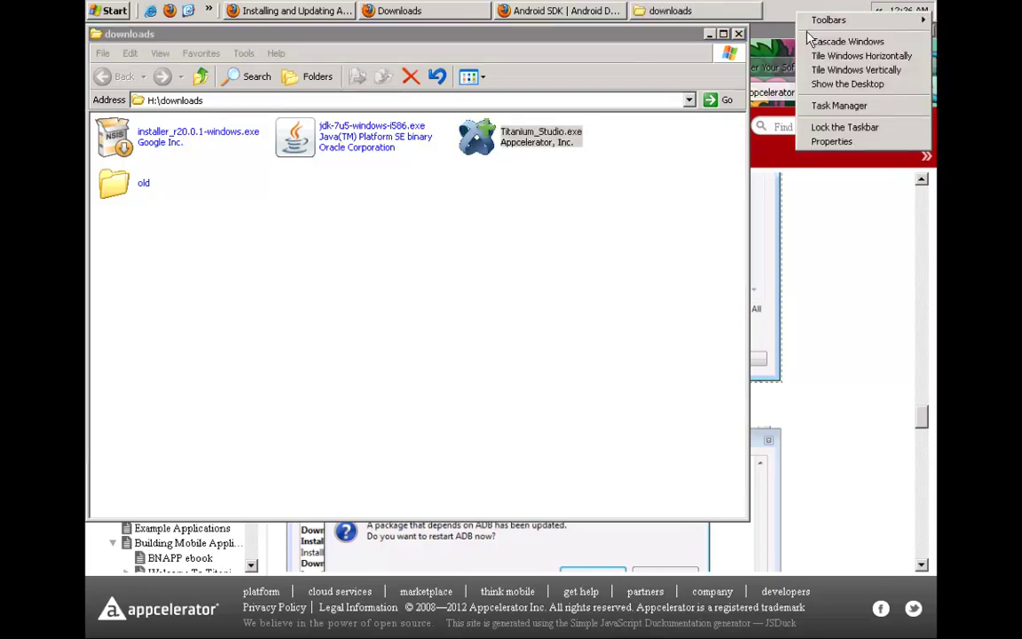
pyautogui.click(845, 107)
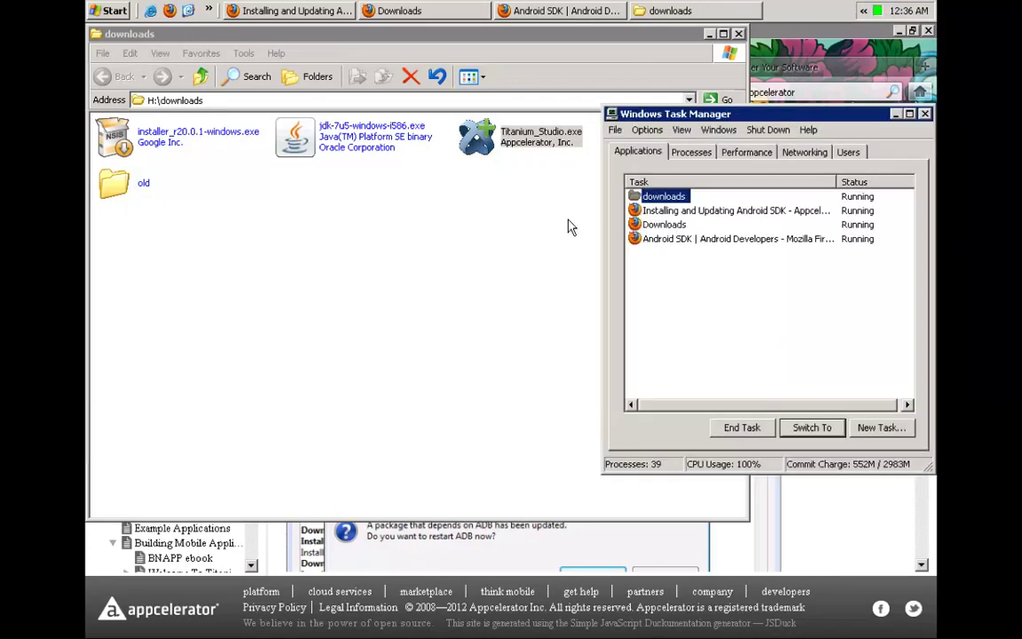
pyautogui.click(691, 152)
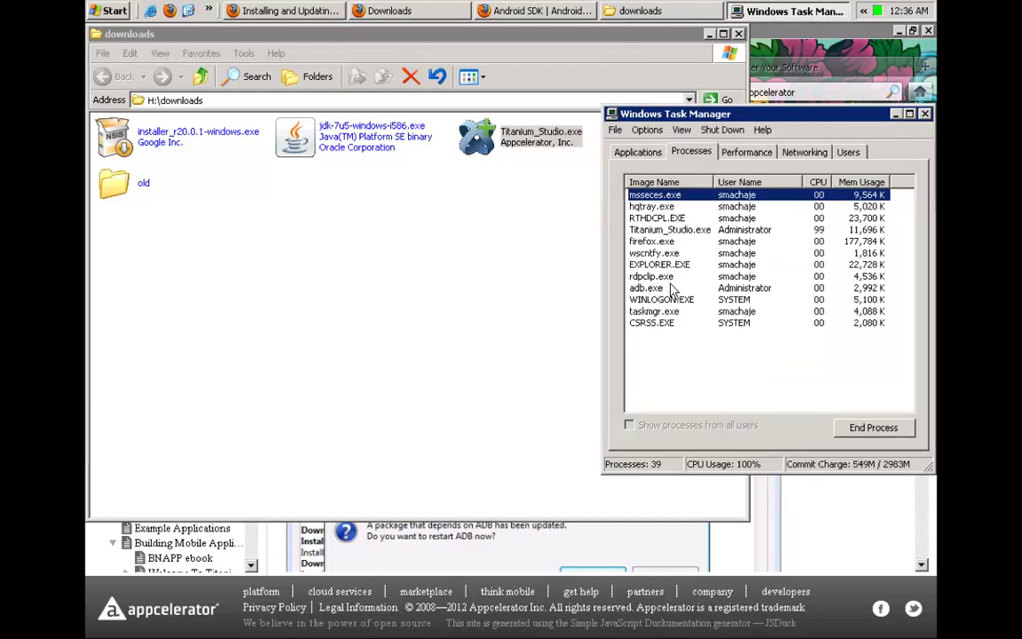
pyautogui.click(679, 230)
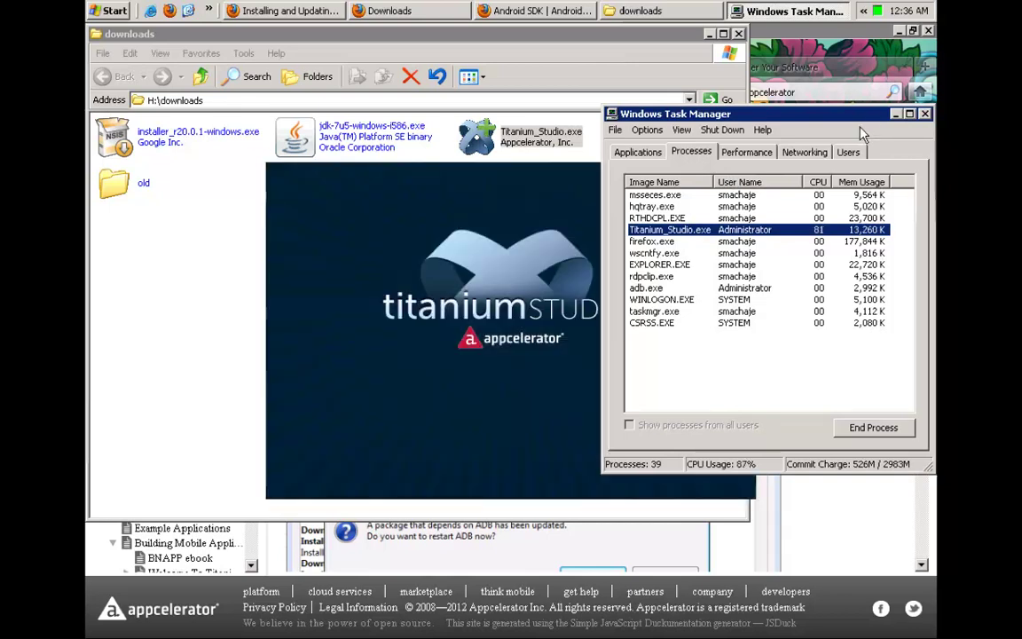
# Close Task Manager and advance Titanium Studio Setup past the welcome and licence pages.
pyautogui.click(925, 115)
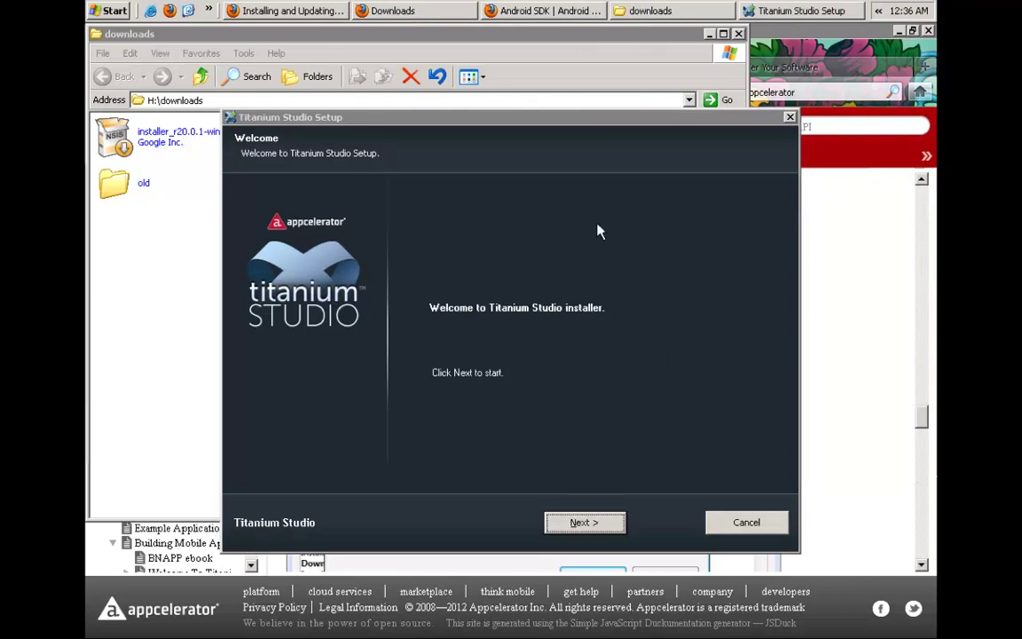
pyautogui.click(587, 522)
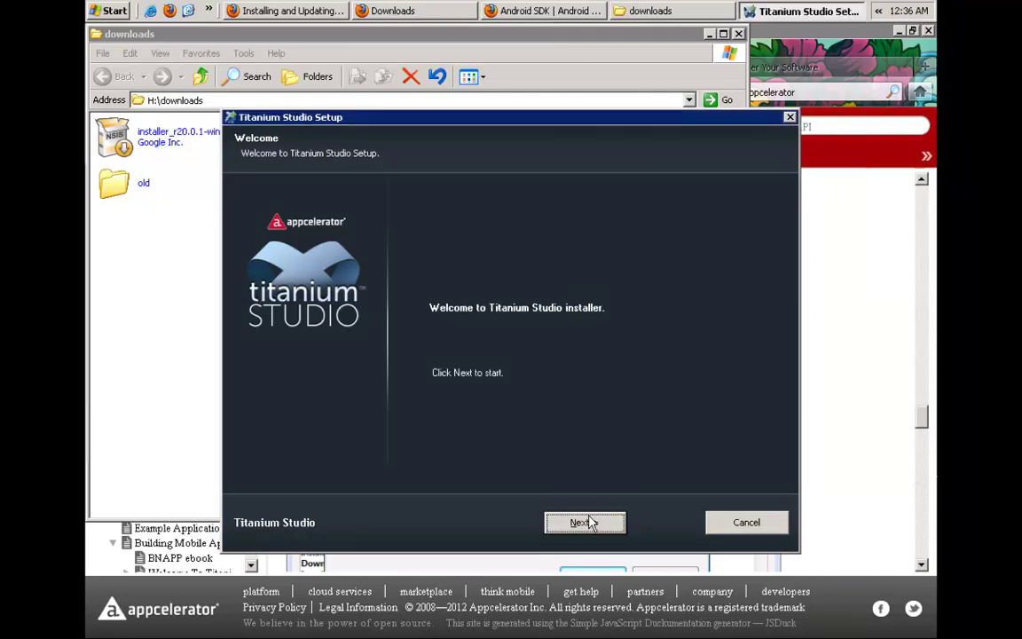
pyautogui.click(585, 522)
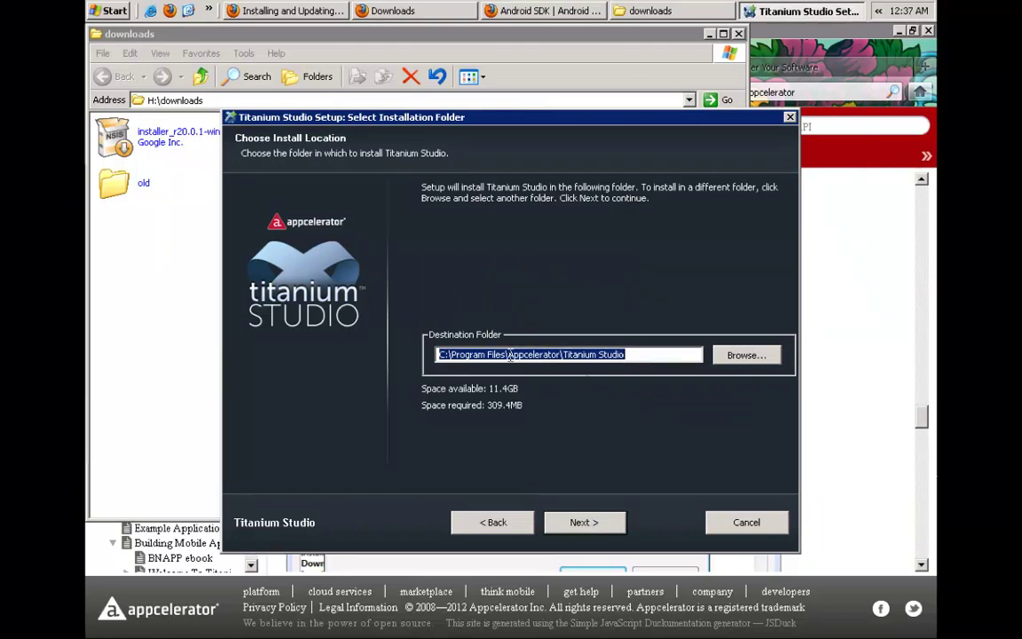
# Change the install destination to C:\grcc\Appcelerator\Titanium Studio.
pyautogui.click(458, 354)
pyautogui.moveTo(455, 354); pyautogui.dragTo(507, 391)
pyautogui.press('BackSpace')
pyautogui.press('BackSpace')
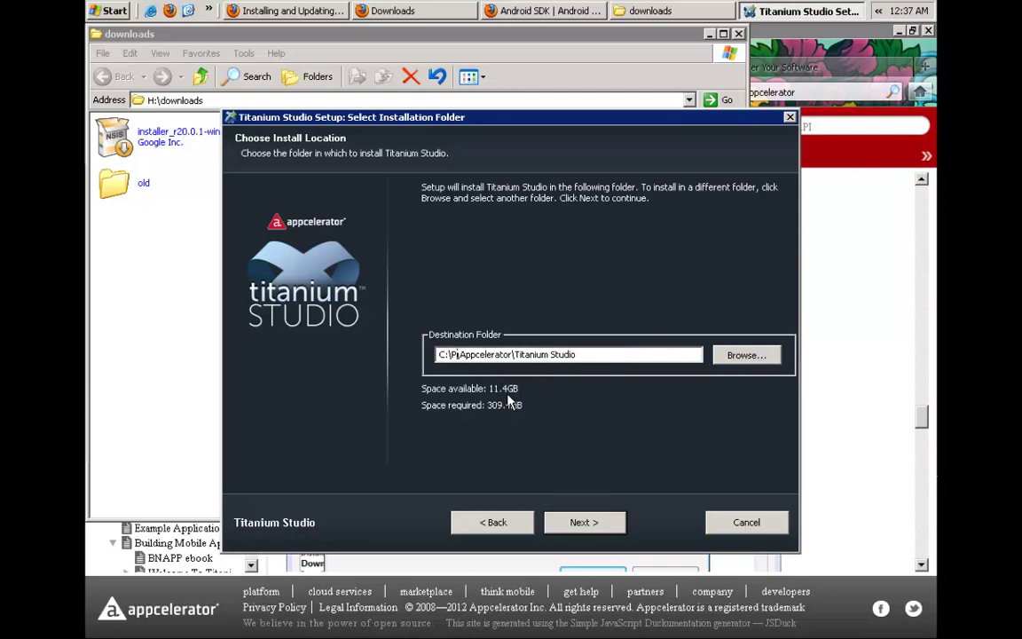
pyautogui.write('grcc')
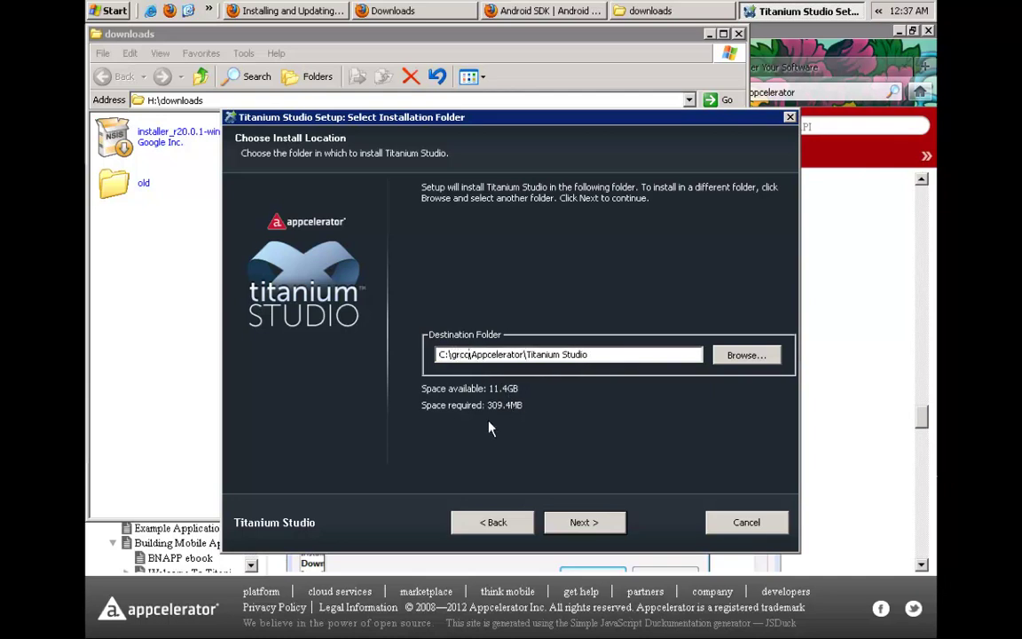
pyautogui.click(611, 523)
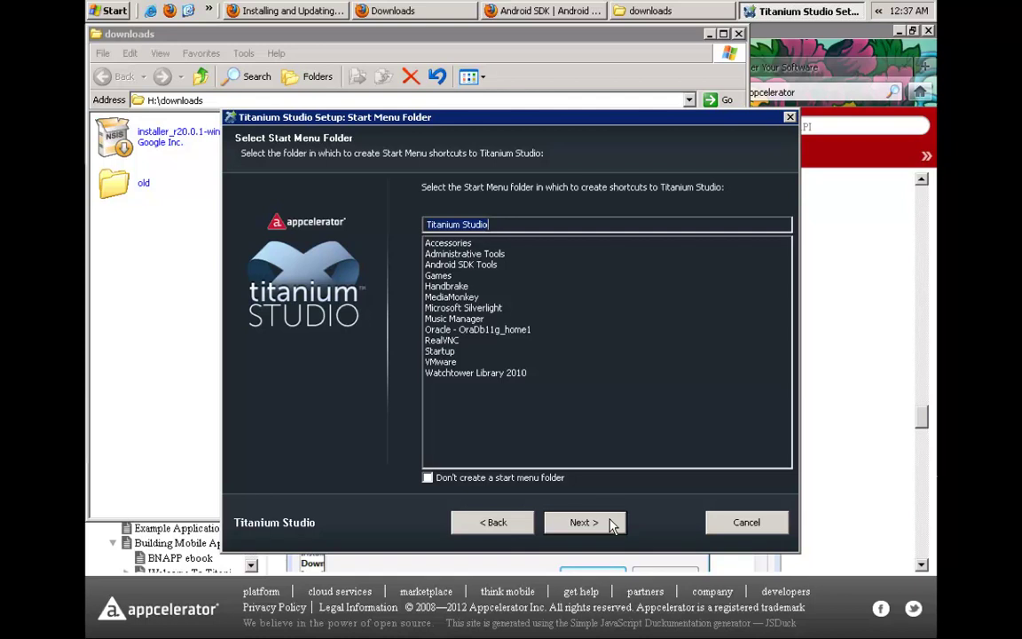
# Keep the default Start Menu folder and file associations, and start the installation.
pyautogui.click(611, 523)
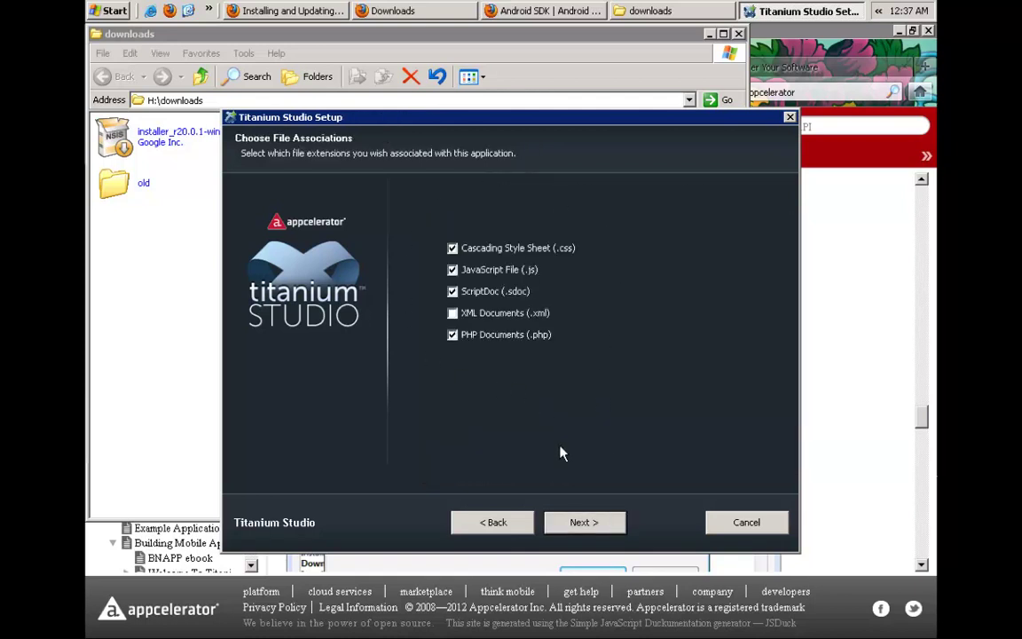
pyautogui.click(606, 525)
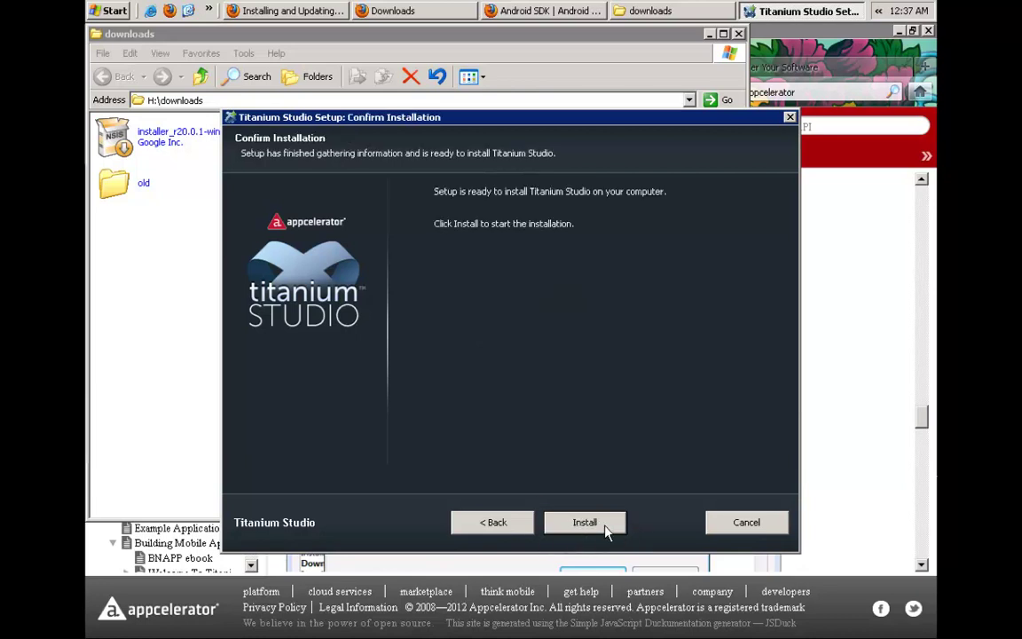
pyautogui.click(606, 525)
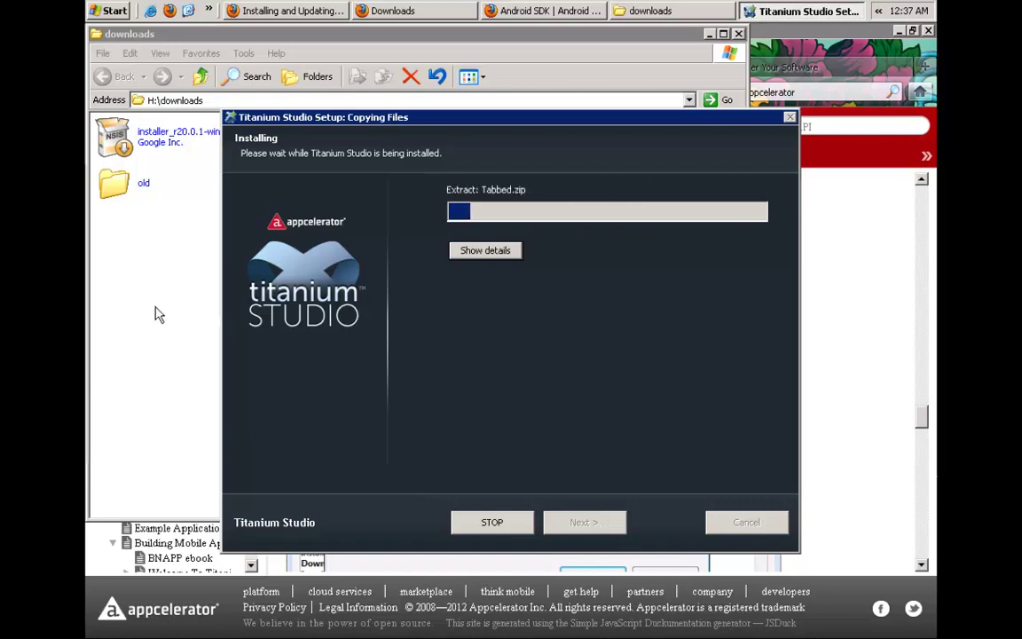
# Browse to C:\grcc in Explorer, inspect the Java, Android and Appcelerator folders, then return to Setup.
pyautogui.hotkey('alt', 'Tab')
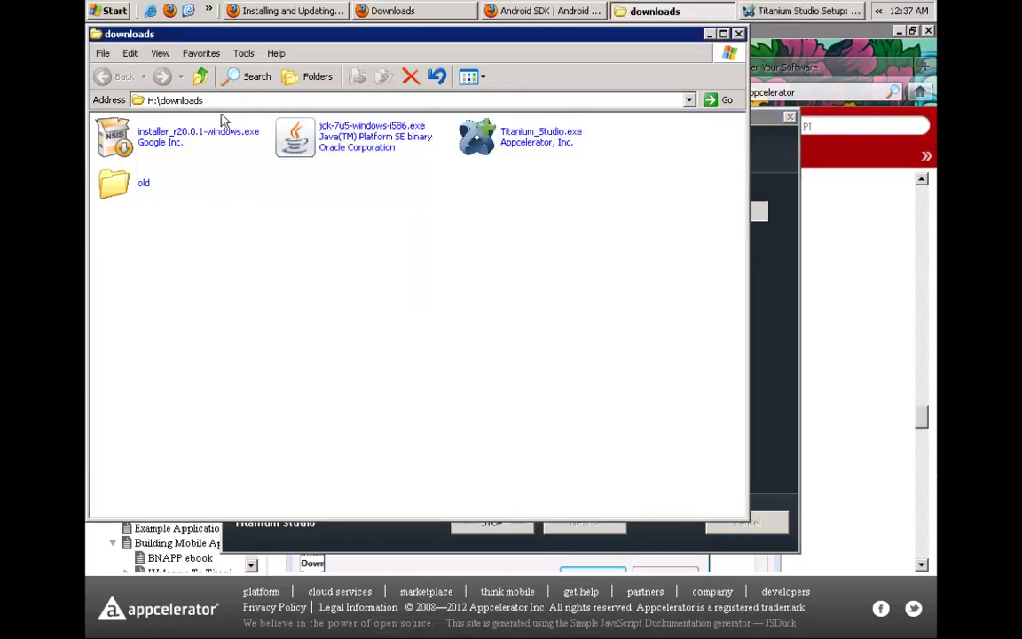
pyautogui.click(232, 100)
pyautogui.write('c:\\pro')
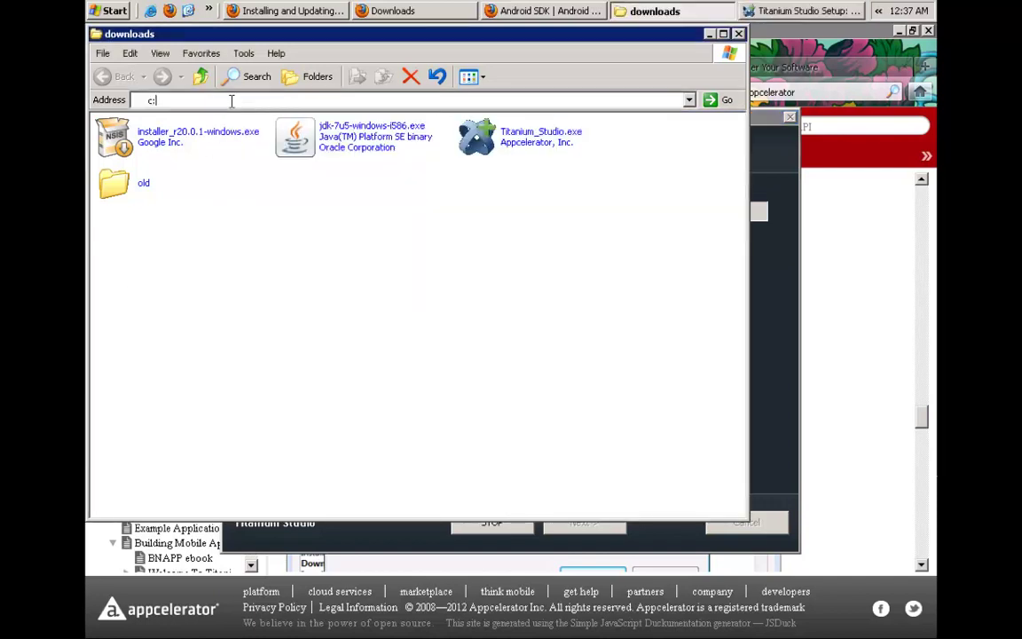
pyautogui.press('Return')
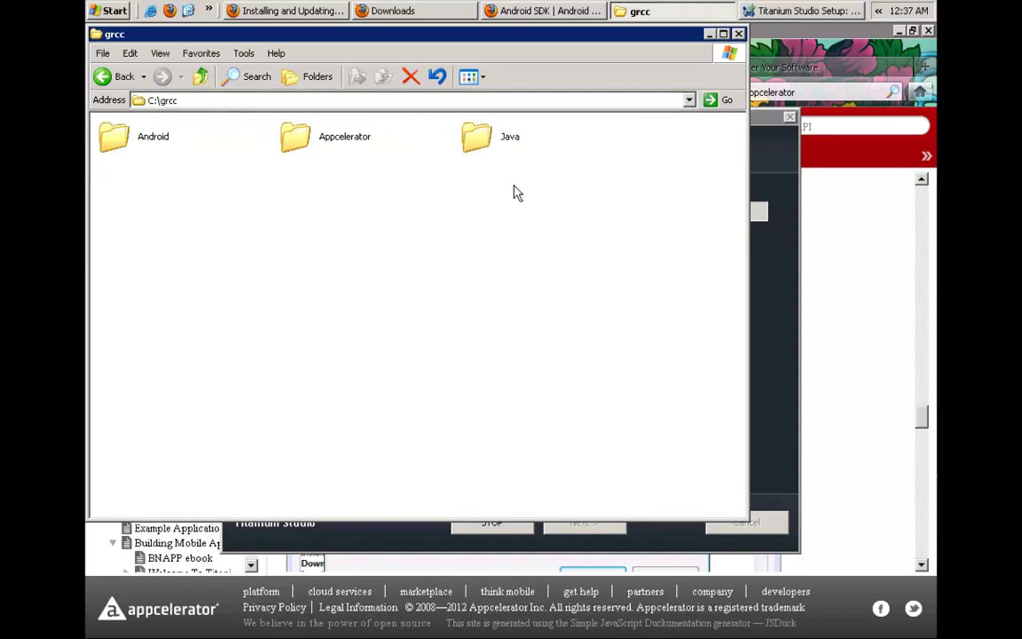
pyautogui.click(485, 140)
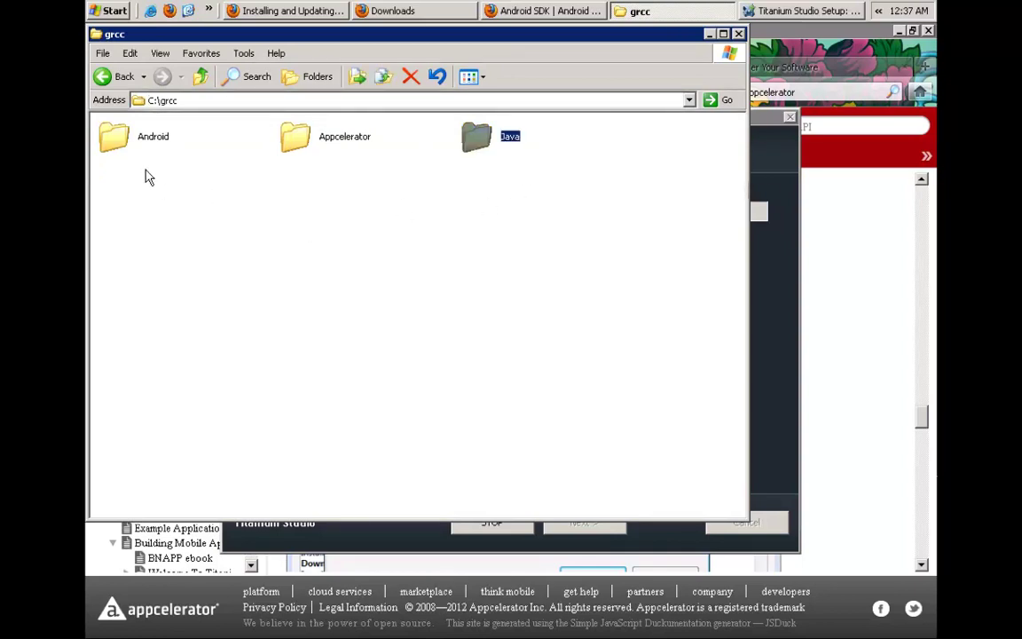
pyautogui.click(110, 135)
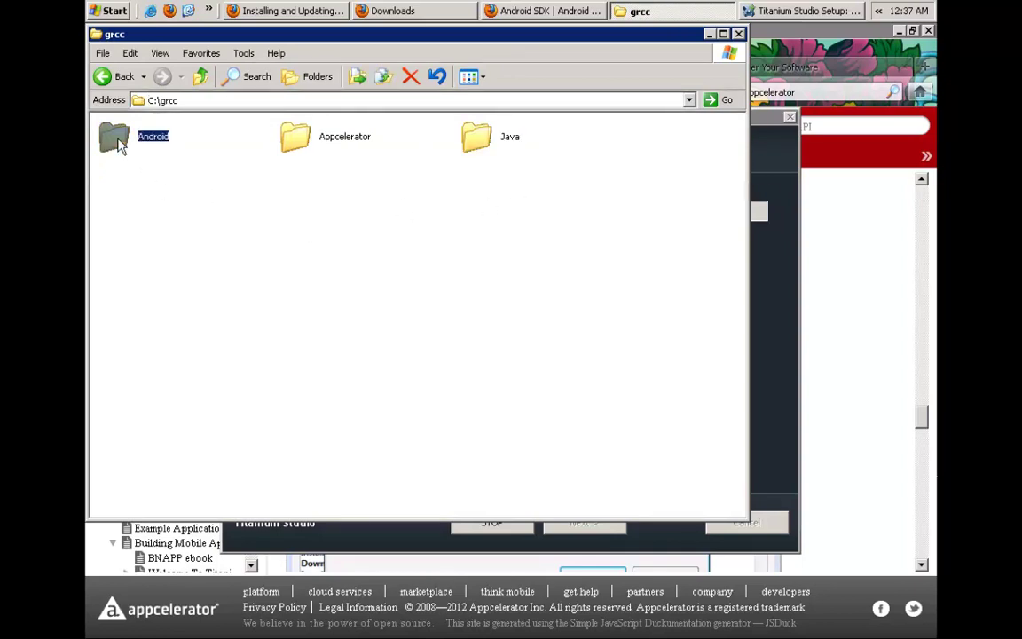
pyautogui.click(308, 145)
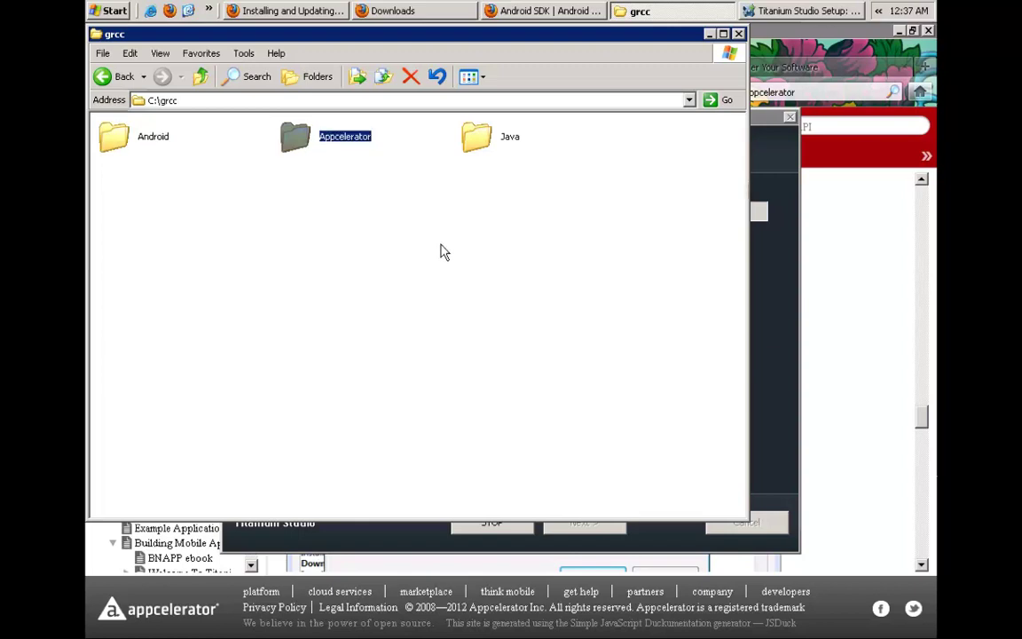
pyautogui.click(771, 124)
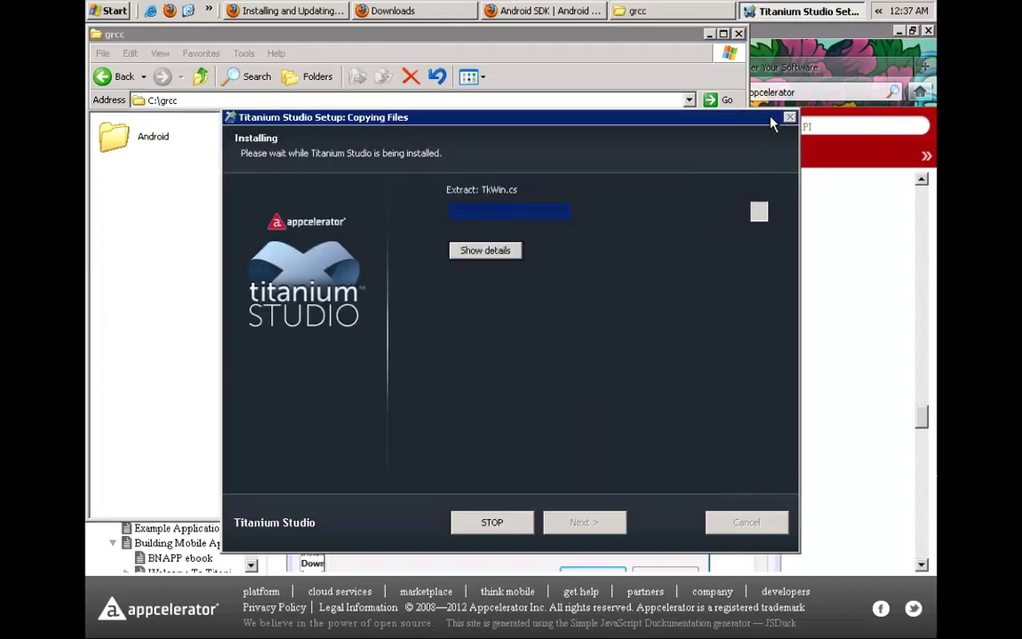
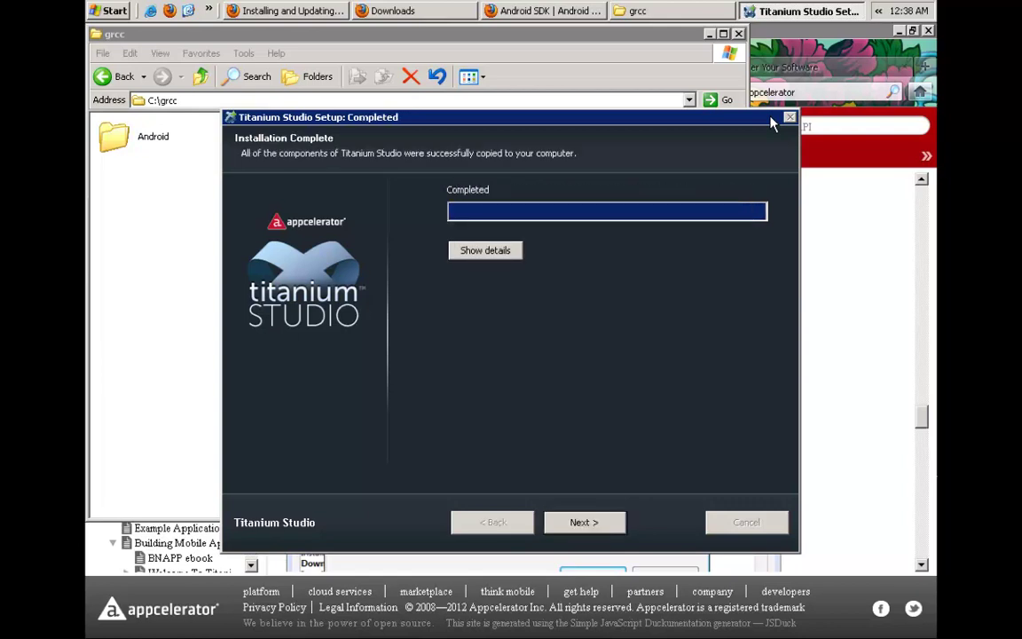
# Finish and close the Titanium Studio installer, then launch Titanium Studio from the Start menu.
pyautogui.click(620, 522)
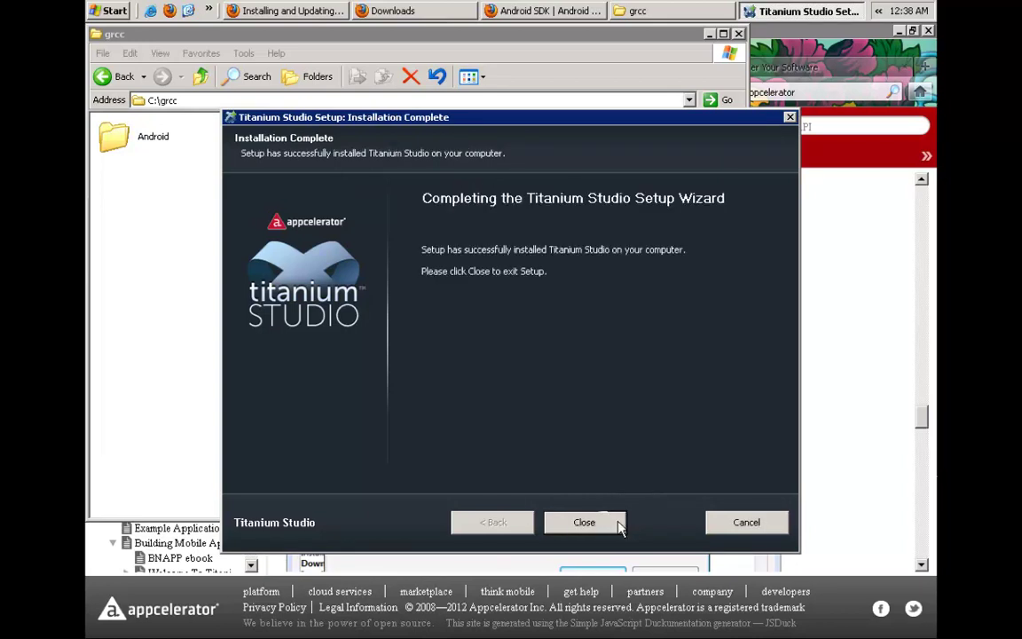
pyautogui.click(611, 524)
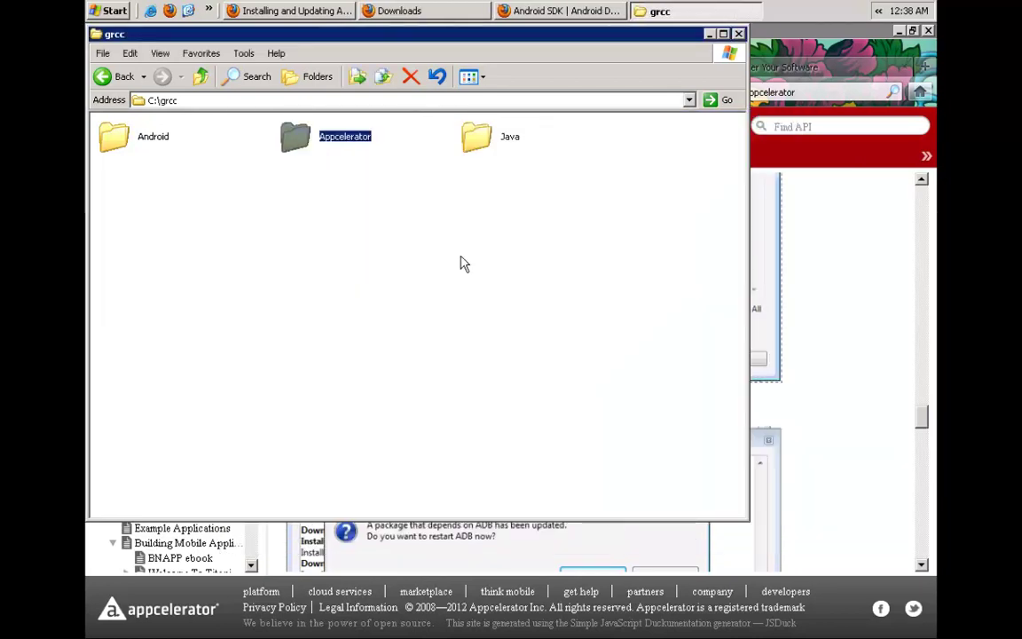
pyautogui.click(484, 280)
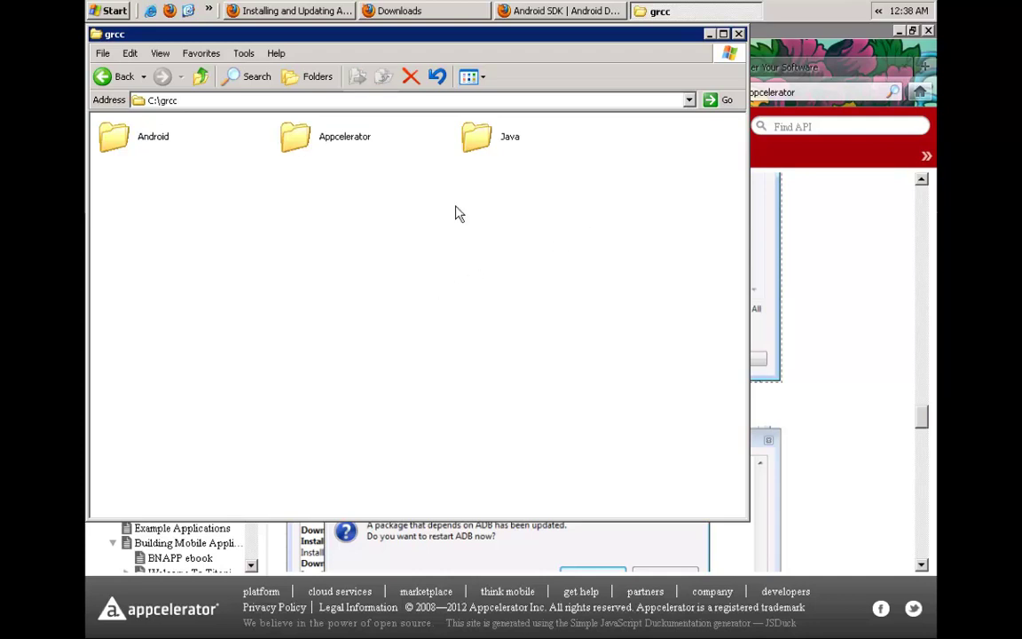
pyautogui.click(114, 10)
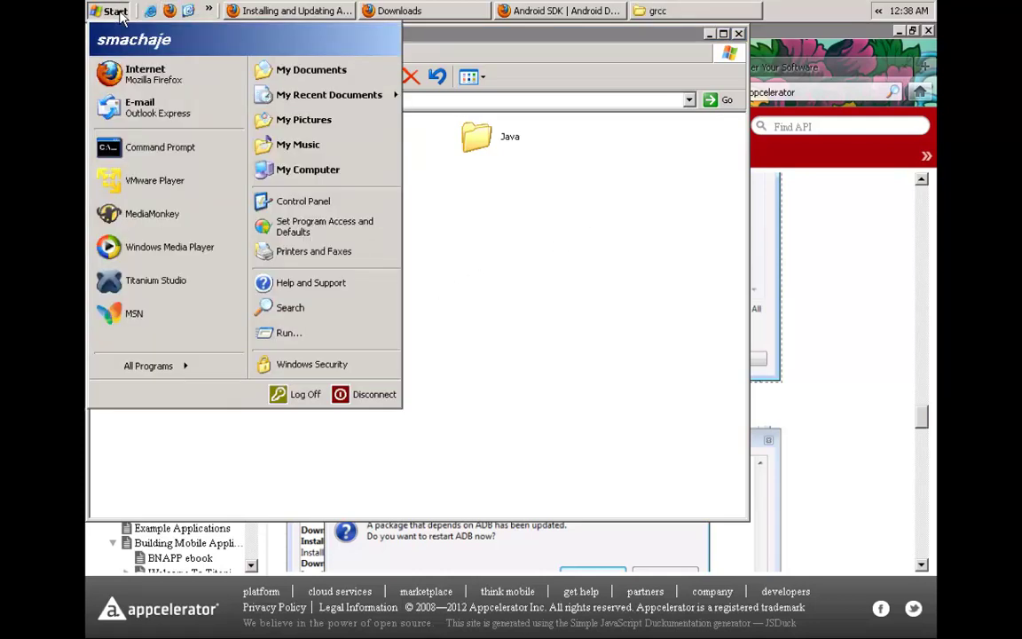
pyautogui.click(156, 280)
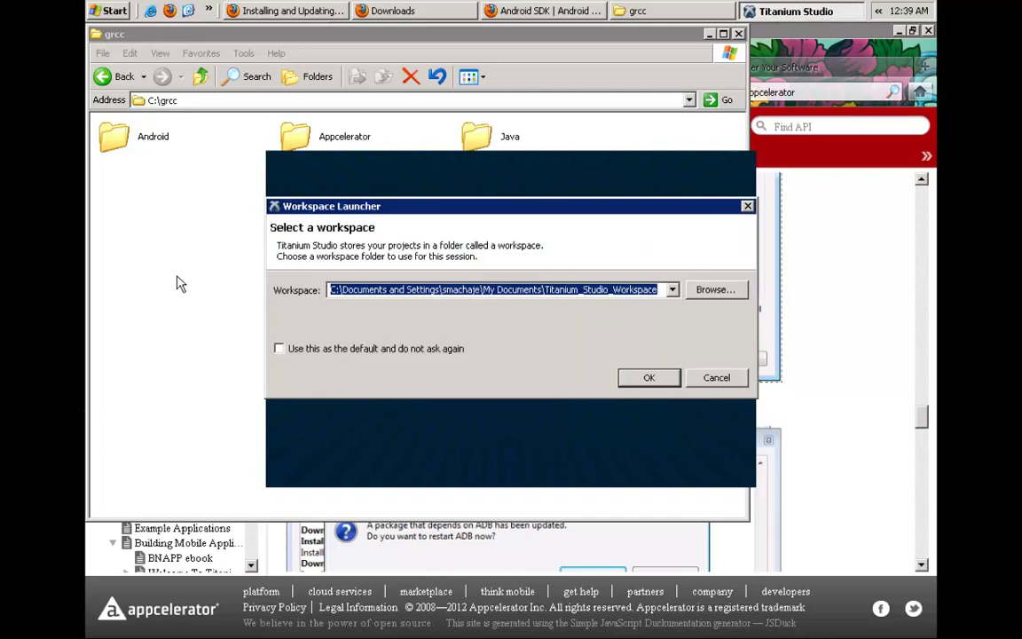
# Make C:\grcc\Titanium_Studio_Workspace the default workspace and start the studio.
pyautogui.click(431, 290)
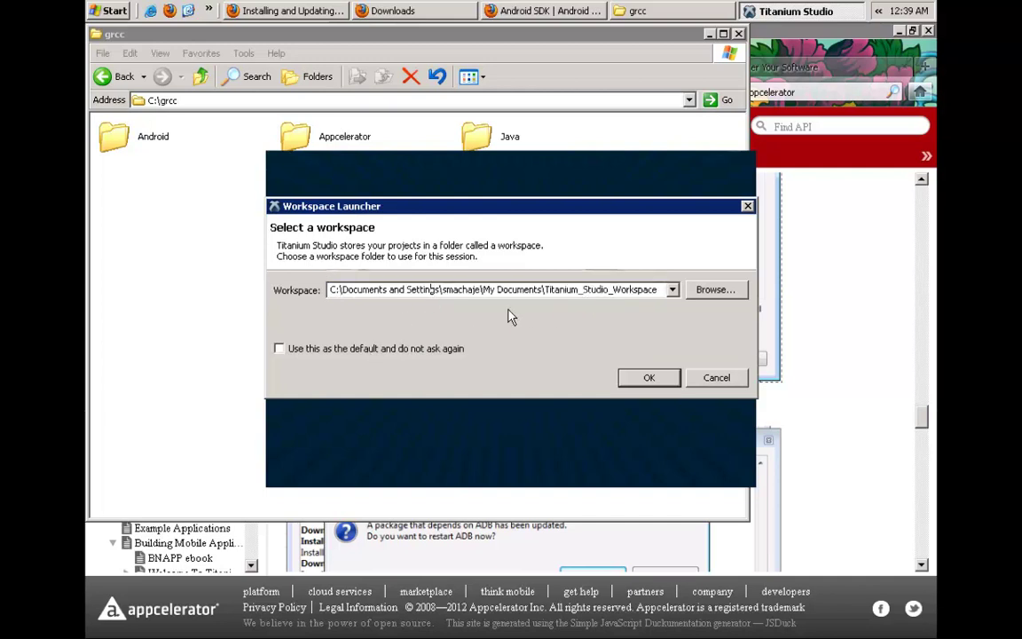
pyautogui.moveTo(541, 290); pyautogui.dragTo(344, 291)
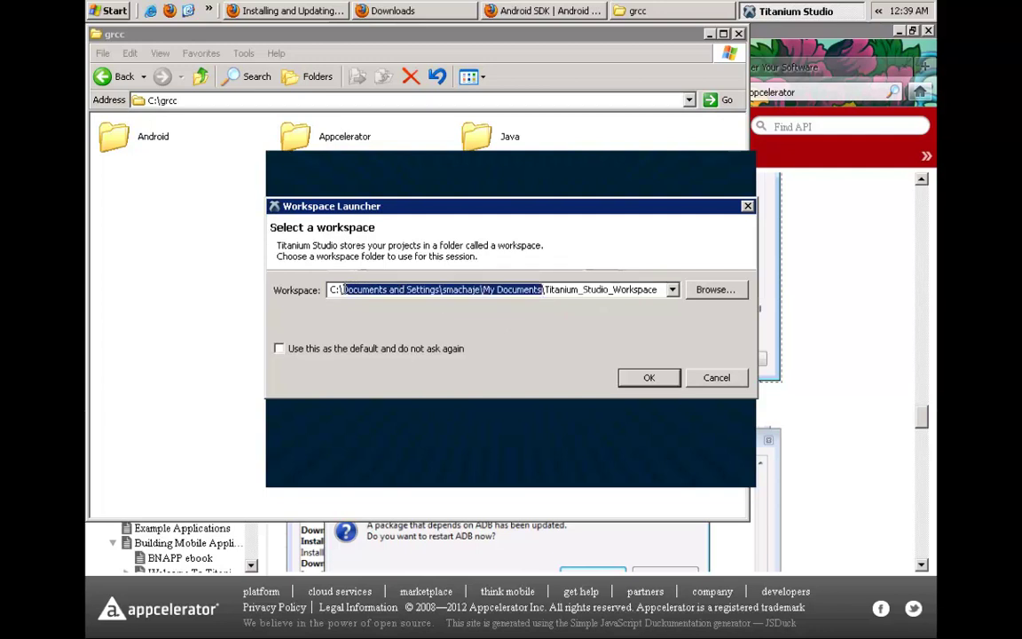
pyautogui.write('grcc\\')
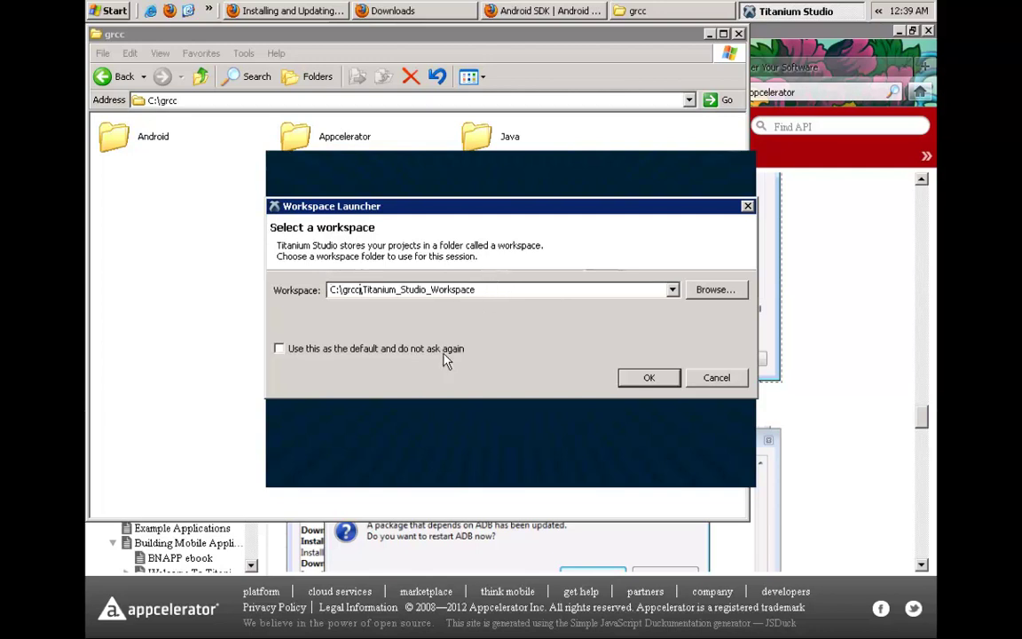
pyautogui.click(279, 350)
pyautogui.click(651, 378)
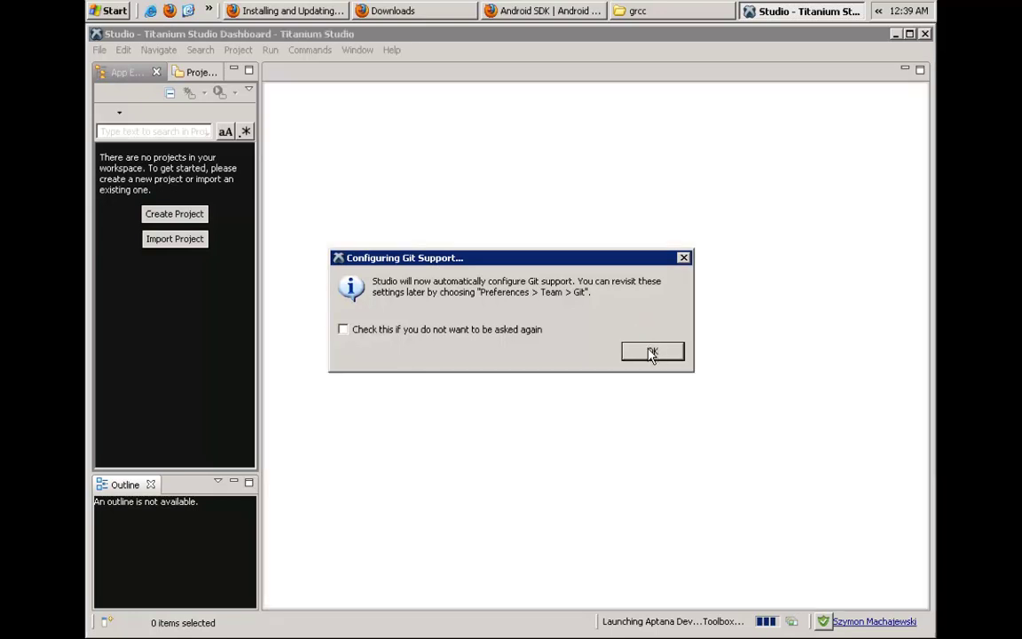
# Accept the automatic Git support configuration and let the Dashboard load.
pyautogui.click(654, 352)
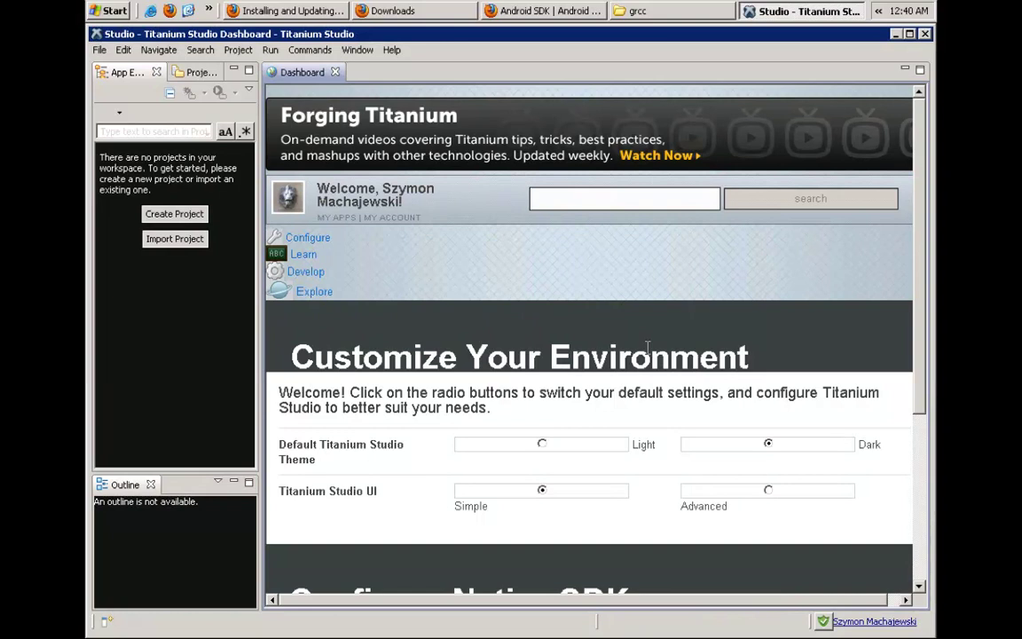
pyautogui.moveTo(647, 347); pyautogui.dragTo(406, 68)
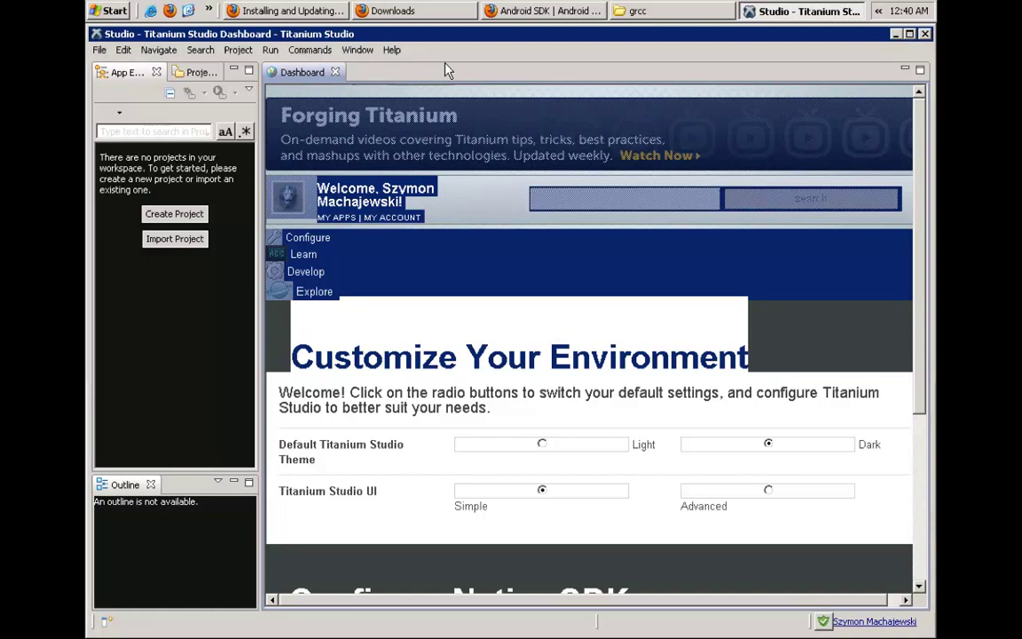
# Start a new Titanium Mobile Project from the Create Project wizard.
pyautogui.click(164, 317)
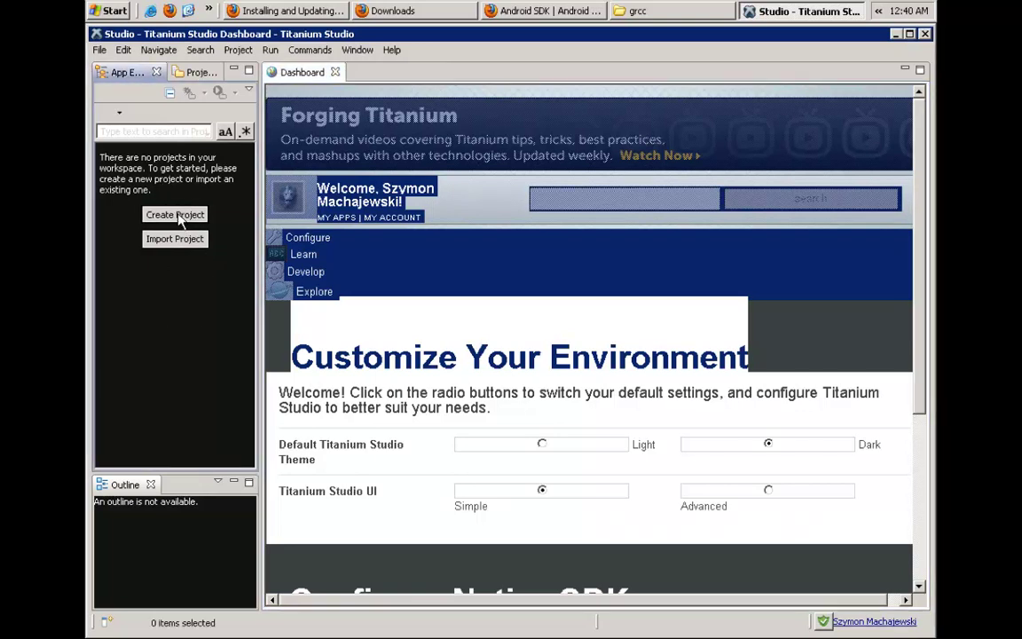
pyautogui.click(174, 214)
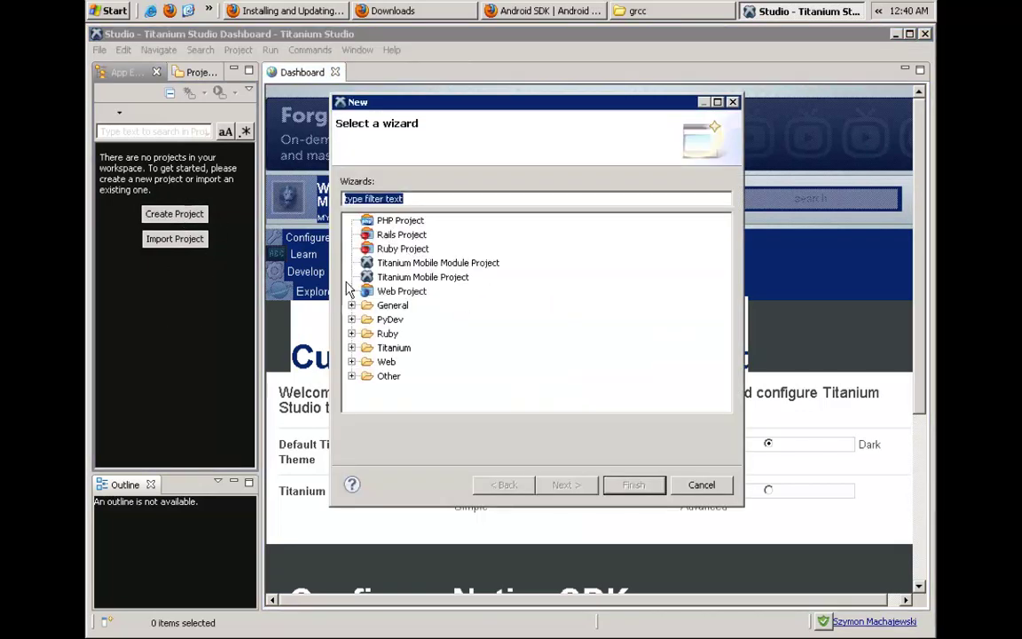
pyautogui.click(413, 266)
pyautogui.click(442, 278)
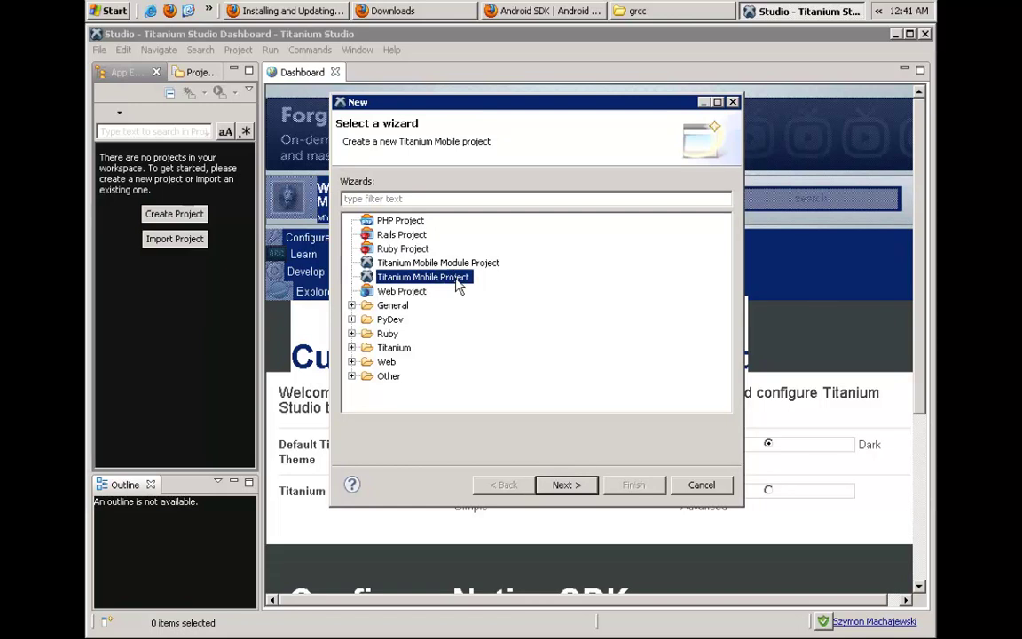
pyautogui.click(568, 485)
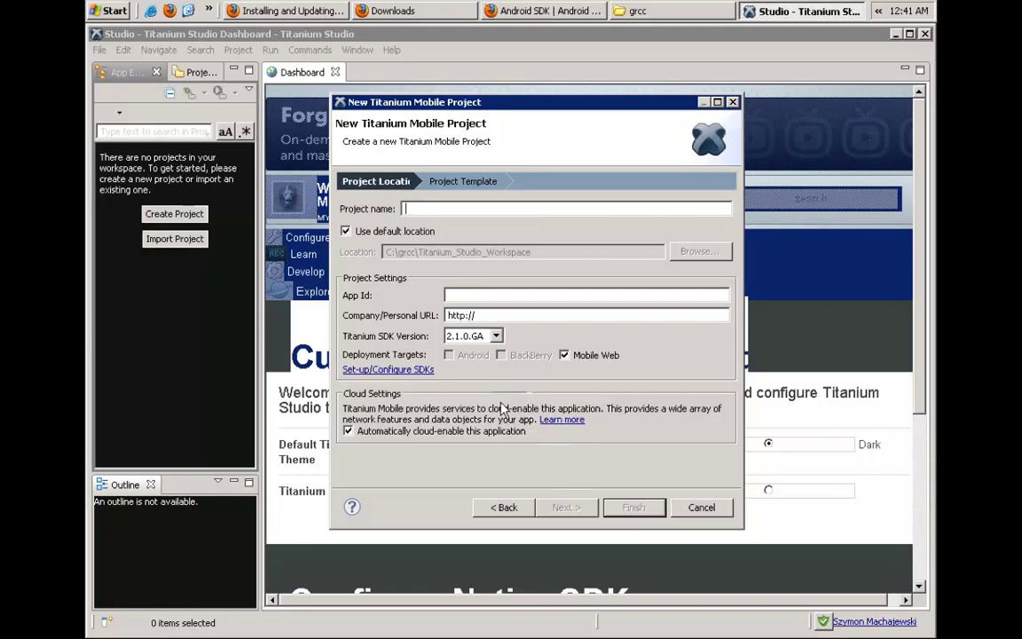
# Keep Titanium SDK 2.1.0.GA and bring up the SDK configuration preferences.
pyautogui.click(497, 341)
pyautogui.click(497, 342)
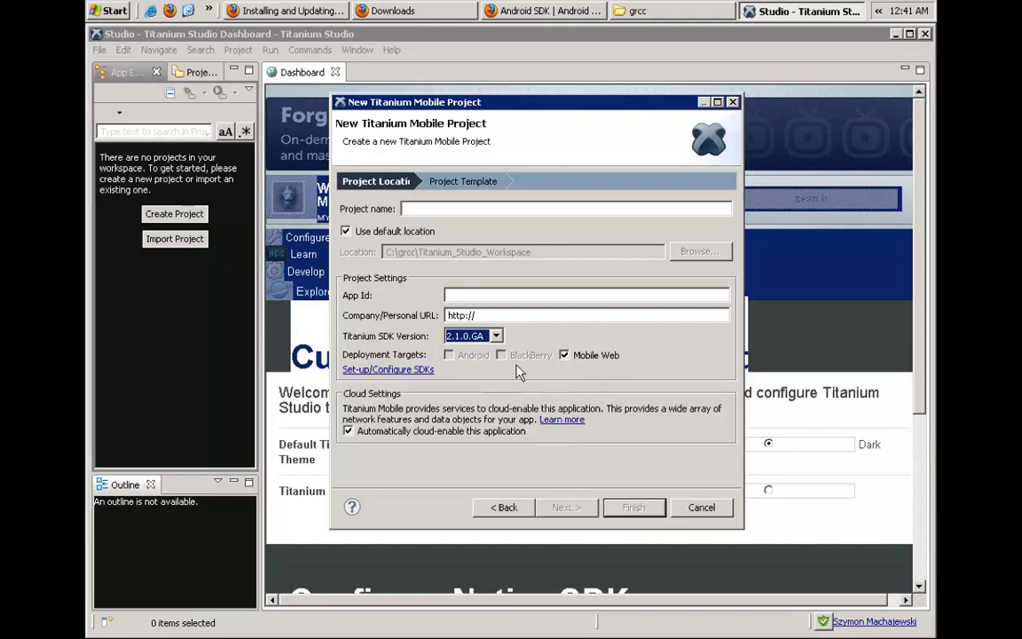
pyautogui.click(424, 373)
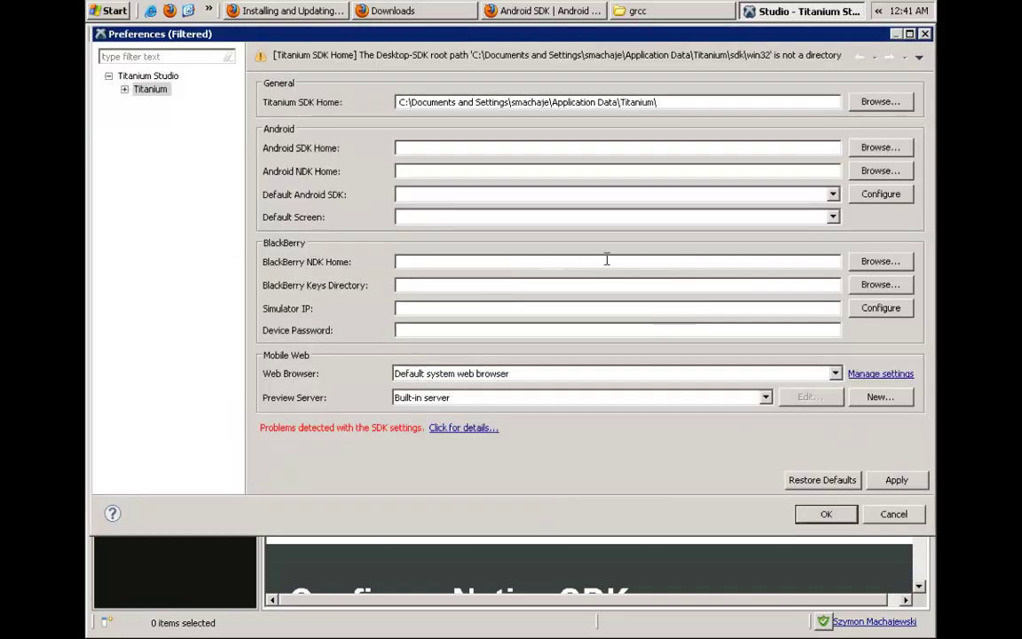
# Set the Android SDK home to C:\grcc\Android\android-sdk.
pyautogui.click(889, 151)
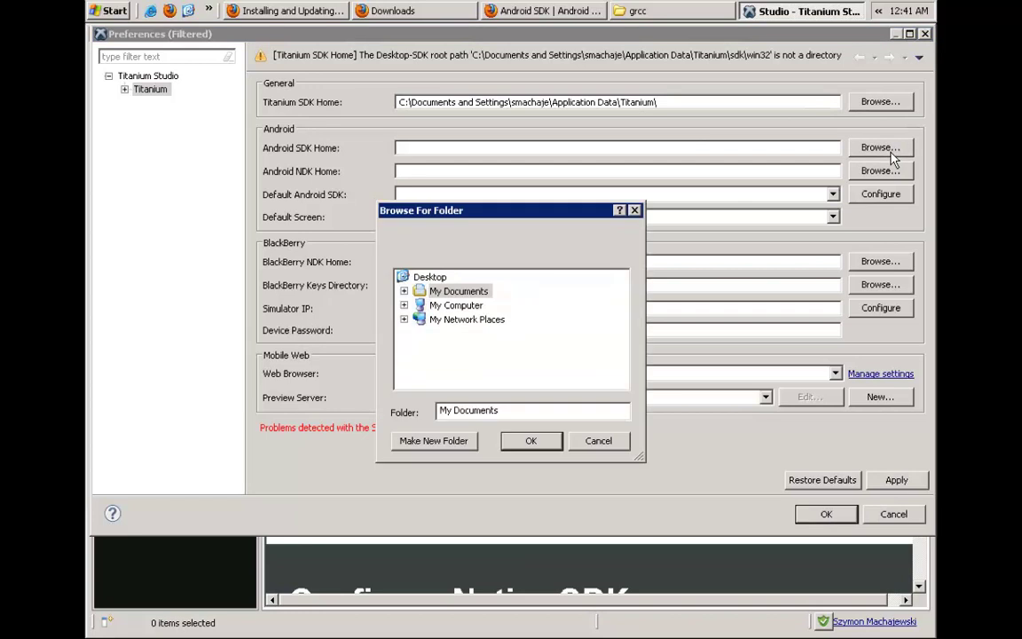
pyautogui.click(403, 305)
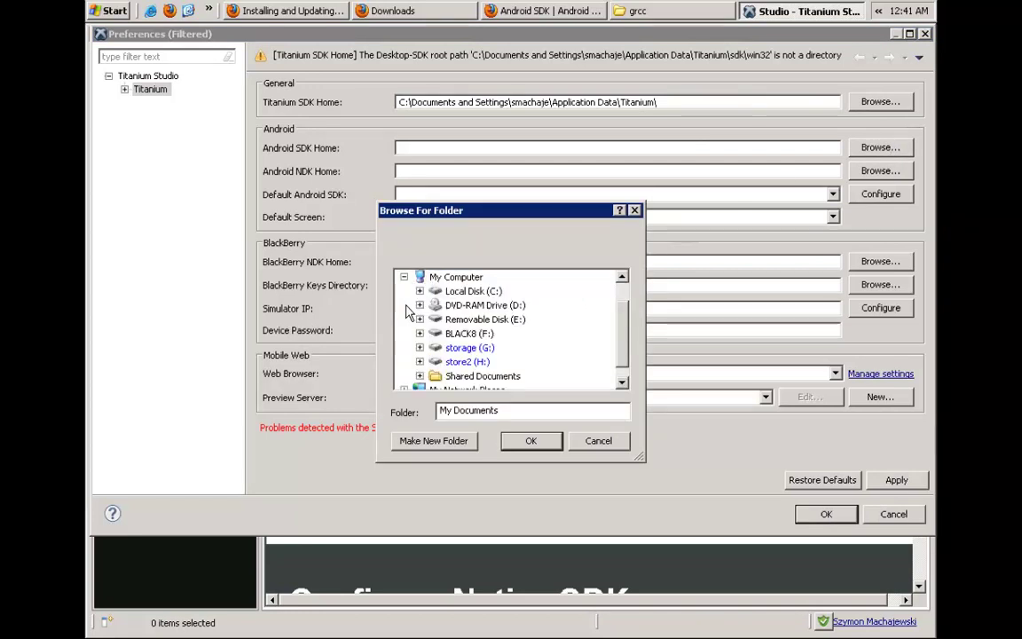
pyautogui.click(420, 291)
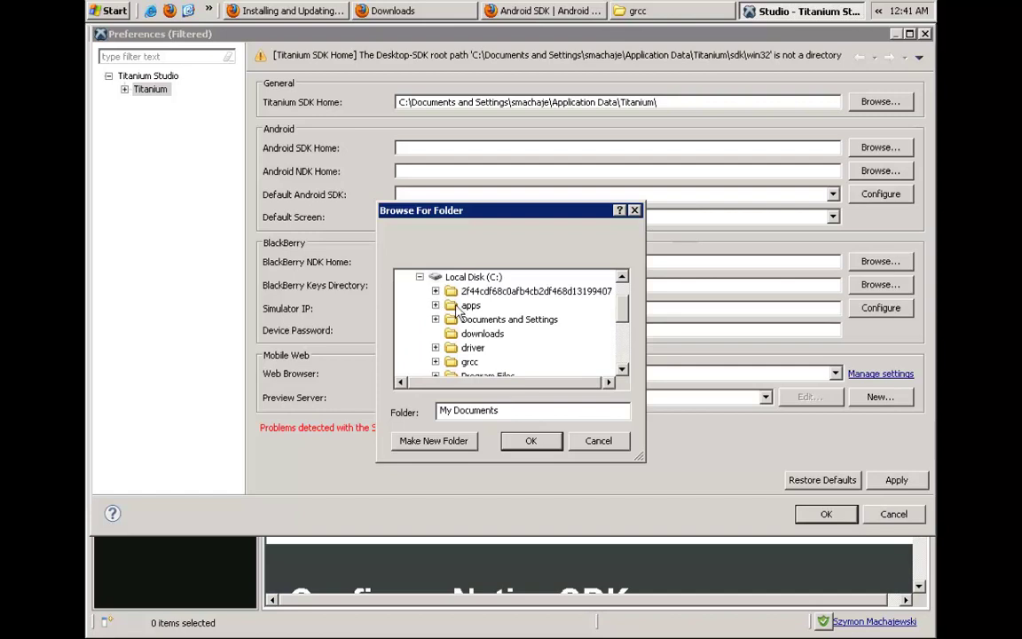
pyautogui.click(436, 362)
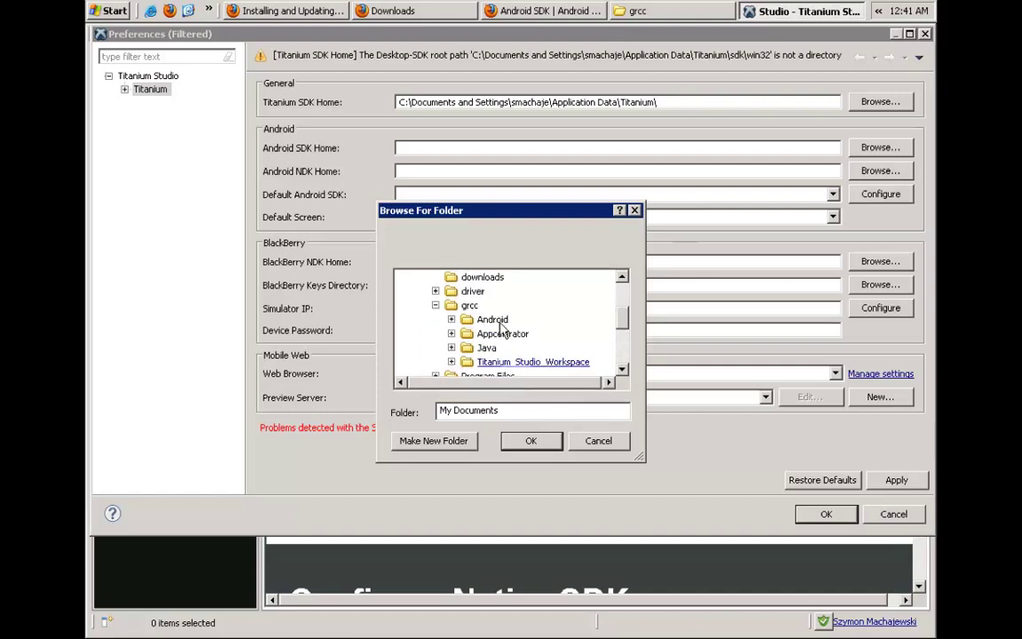
pyautogui.click(452, 319)
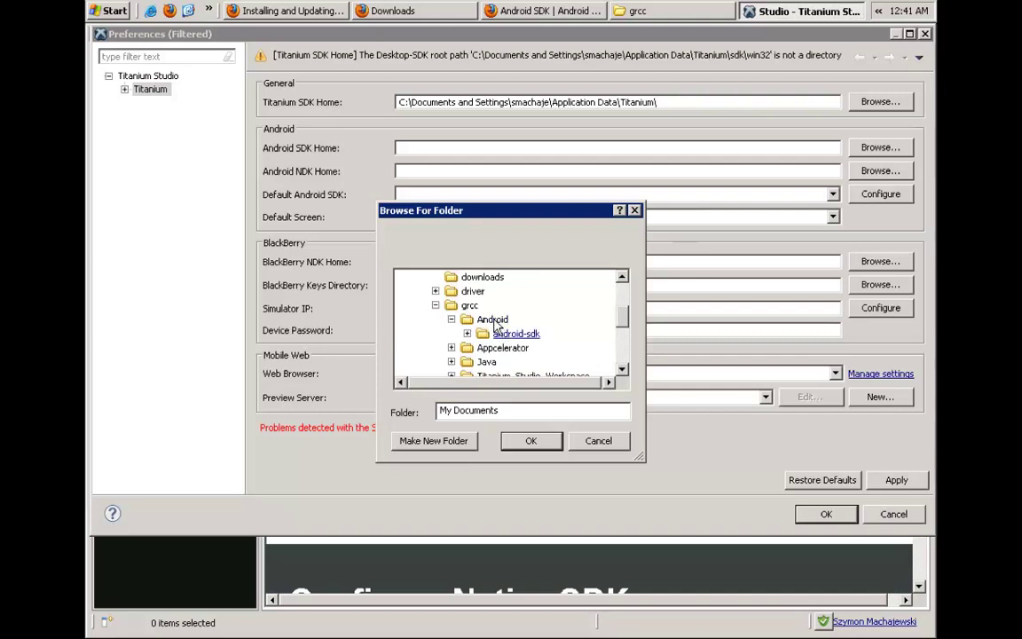
pyautogui.click(494, 321)
pyautogui.doubleClick(514, 334)
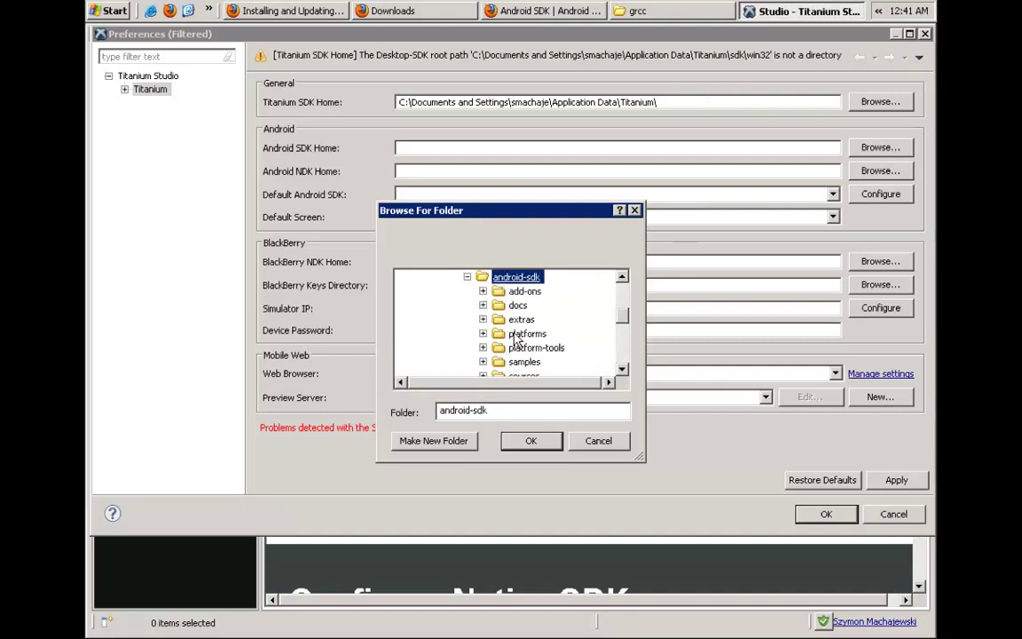
pyautogui.click(533, 442)
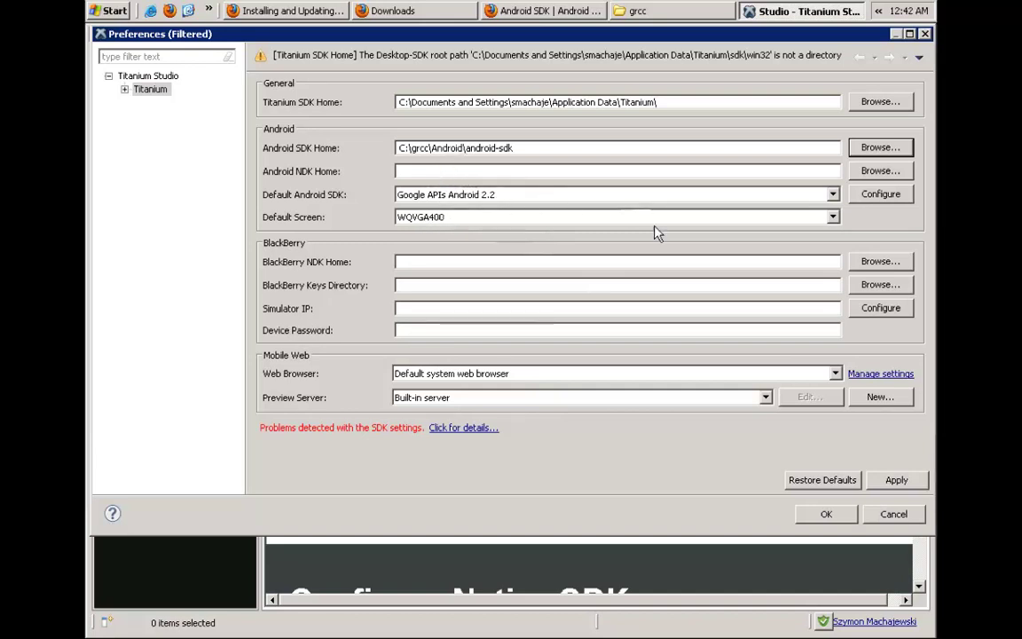
# Make HVGA the default emulator screen and save the preferences.
pyautogui.click(835, 220)
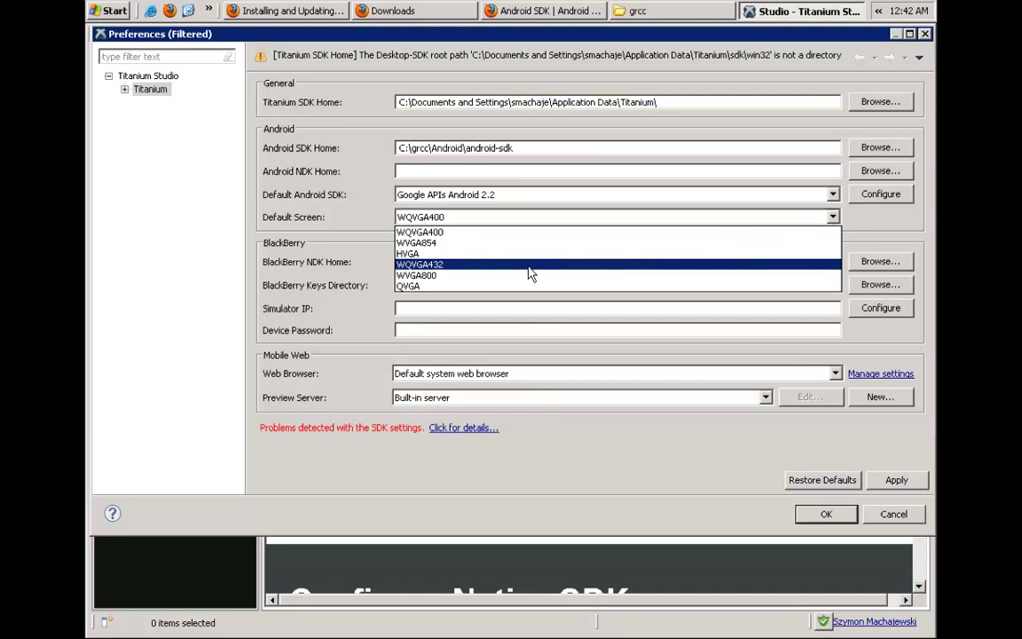
pyautogui.click(430, 255)
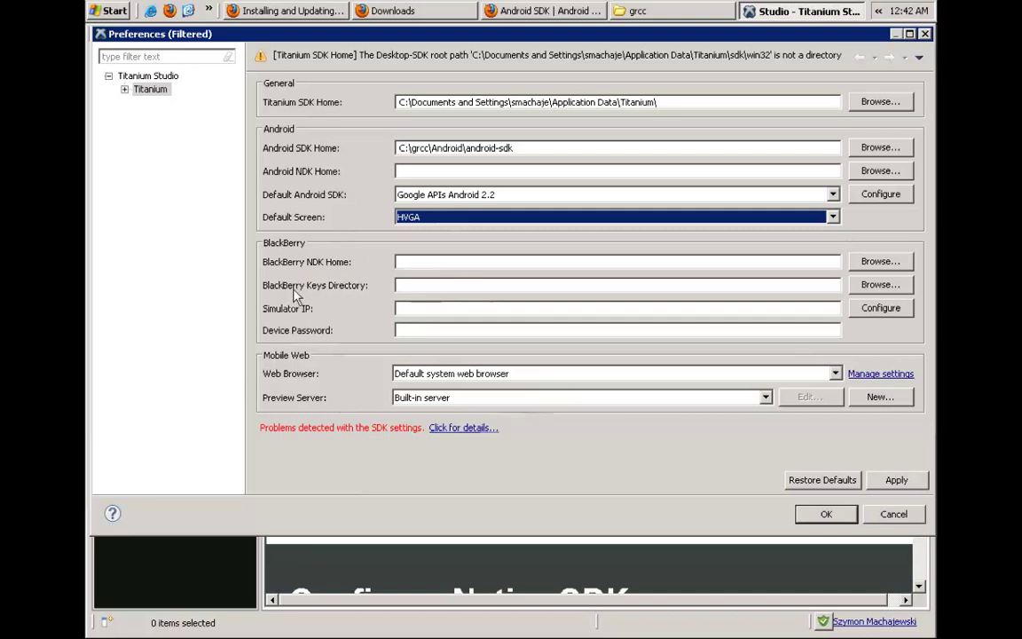
pyautogui.click(826, 514)
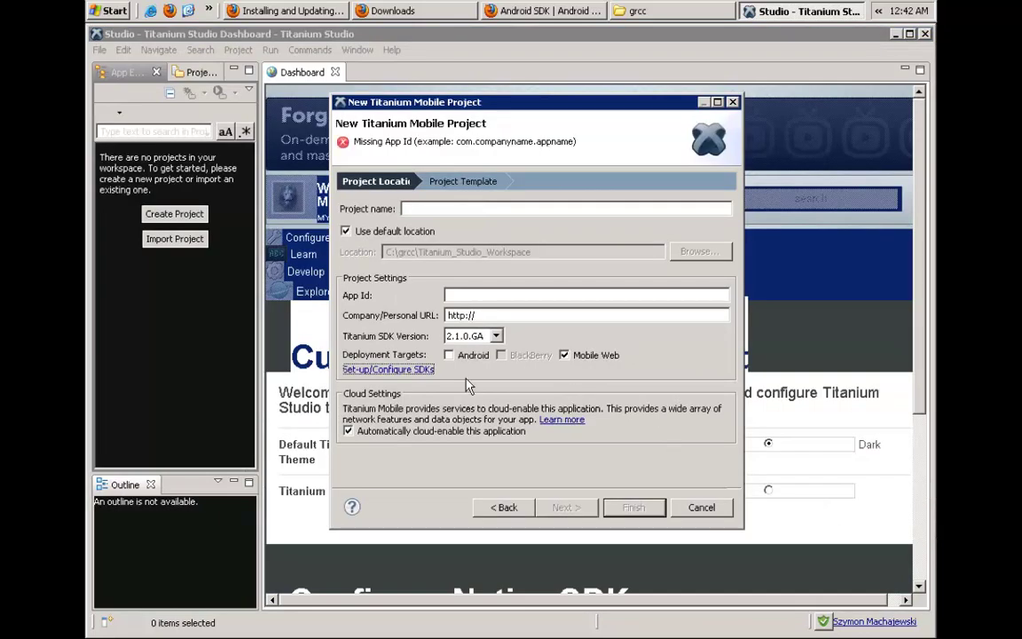
# Target Android instead of Mobile Web and name the project MyFirstApp.
pyautogui.click(449, 354)
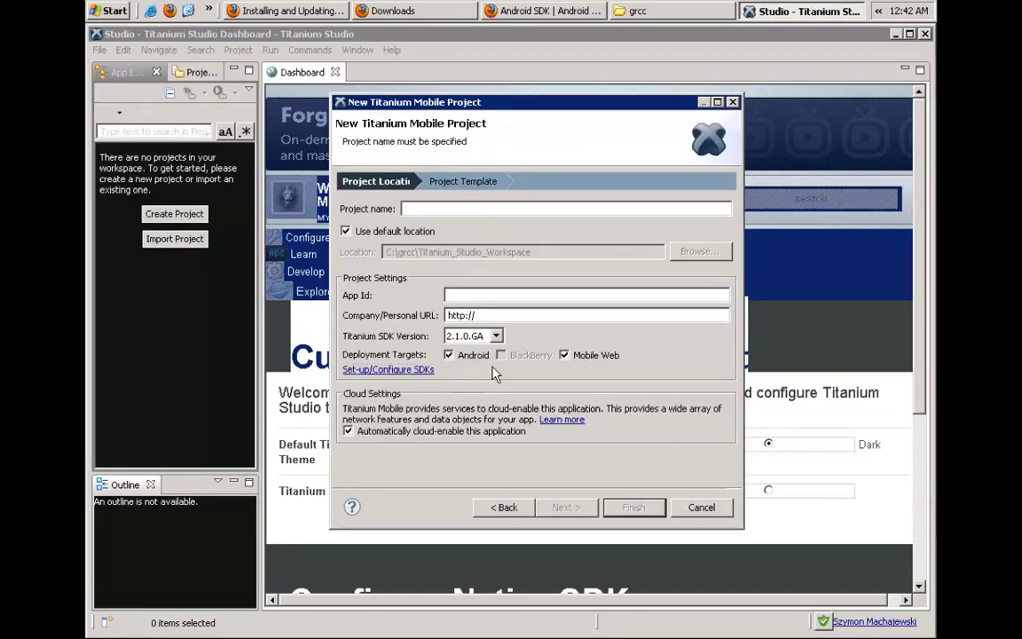
pyautogui.click(565, 355)
pyautogui.click(525, 207)
pyautogui.write('MyFirstApp')
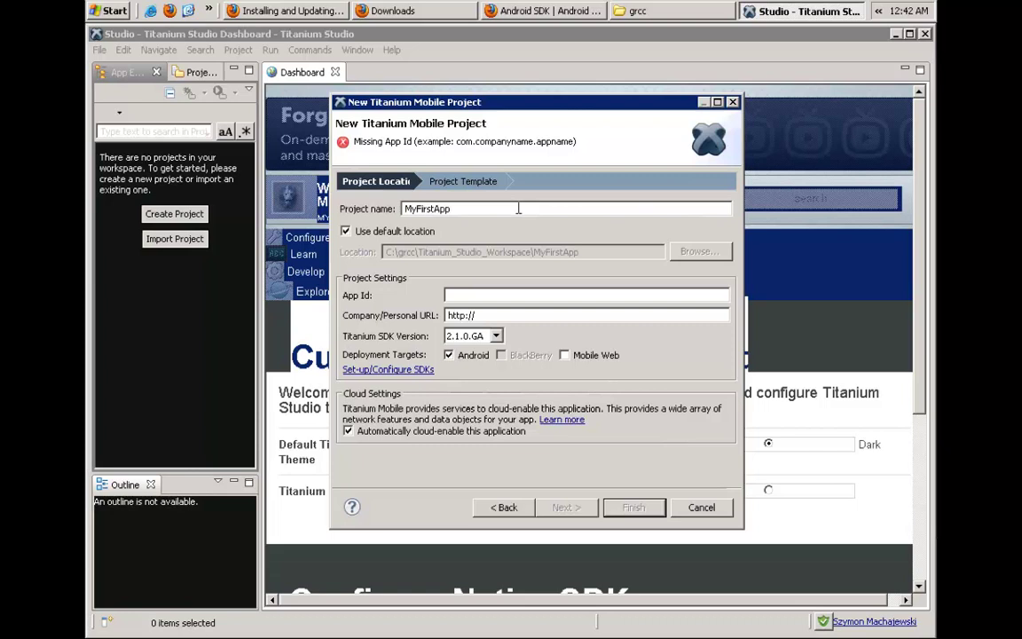
# Enter a reverse-domain app id under edu.grcc.co275 and keep SDK 2.1.0.GA.
pyautogui.click(483, 297)
pyautogui.write('edu')
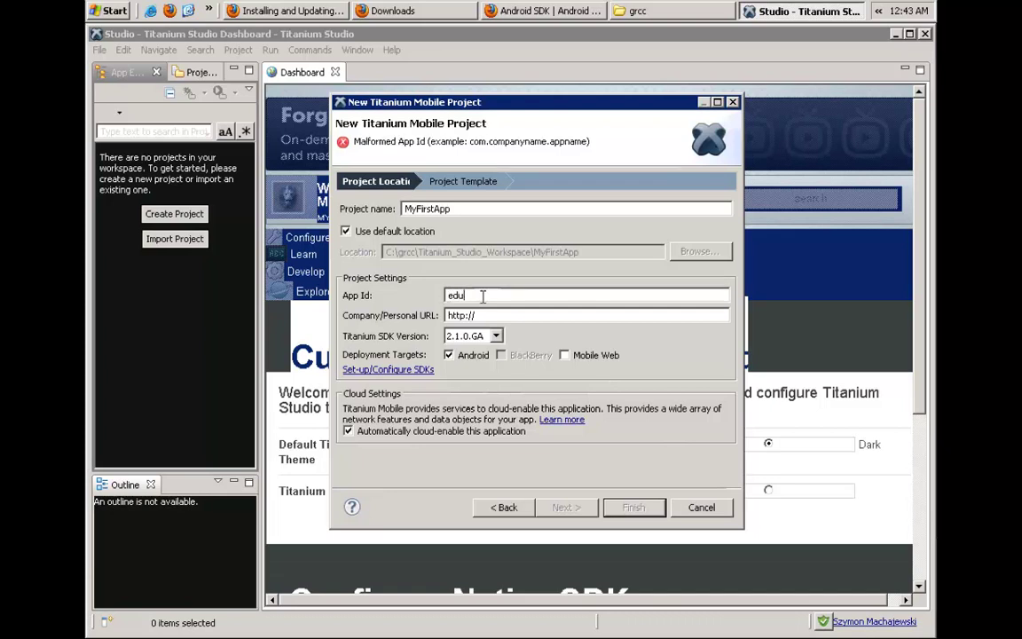
pyautogui.write('.grcc.co275.szymon')
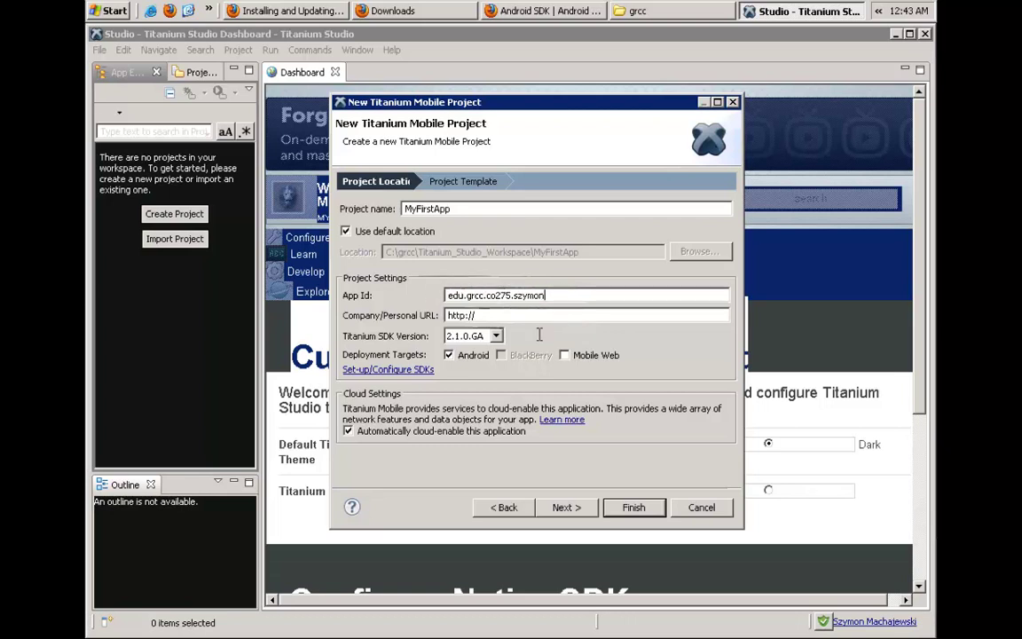
pyautogui.click(496, 337)
pyautogui.click(499, 341)
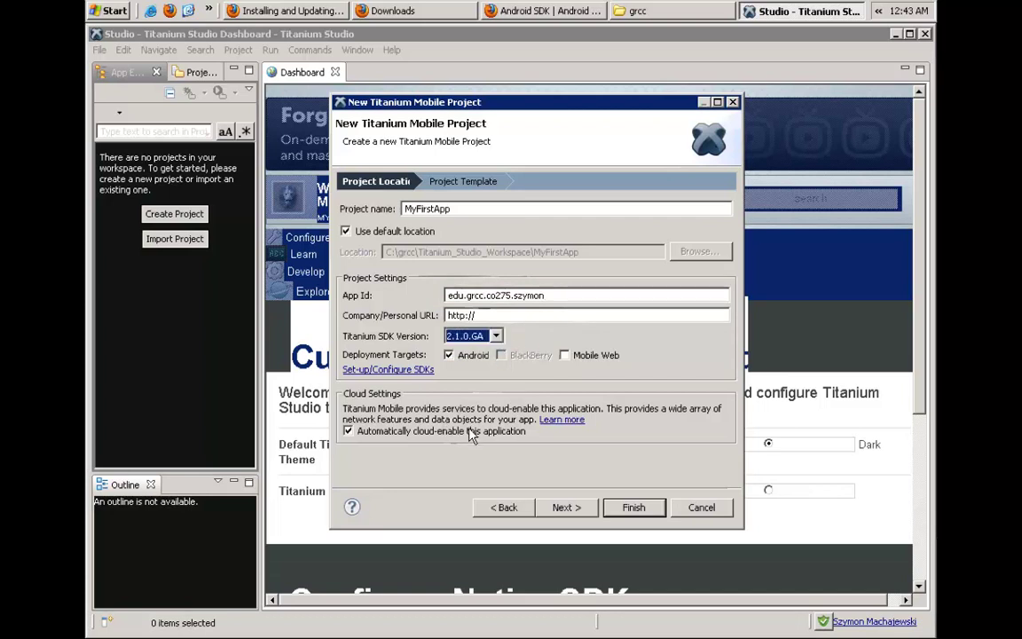
# Finish the wizard to create MyFirstApp, opening its tiapp.xml configuration.
pyautogui.click(629, 507)
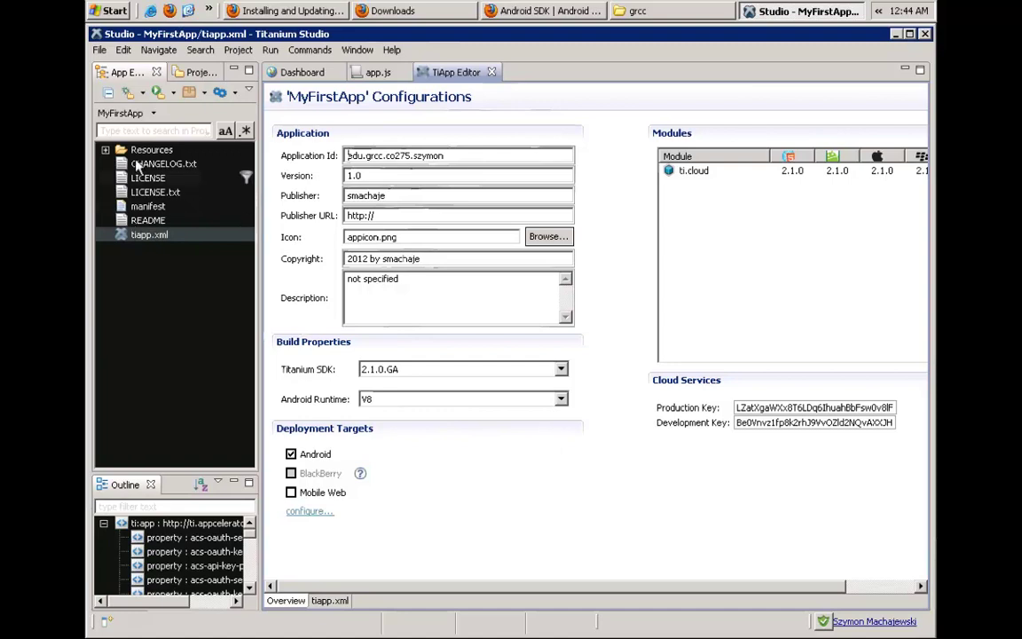
# Expand MyFirstApp's Resources folder in App Explorer and select app.js.
pyautogui.click(105, 152)
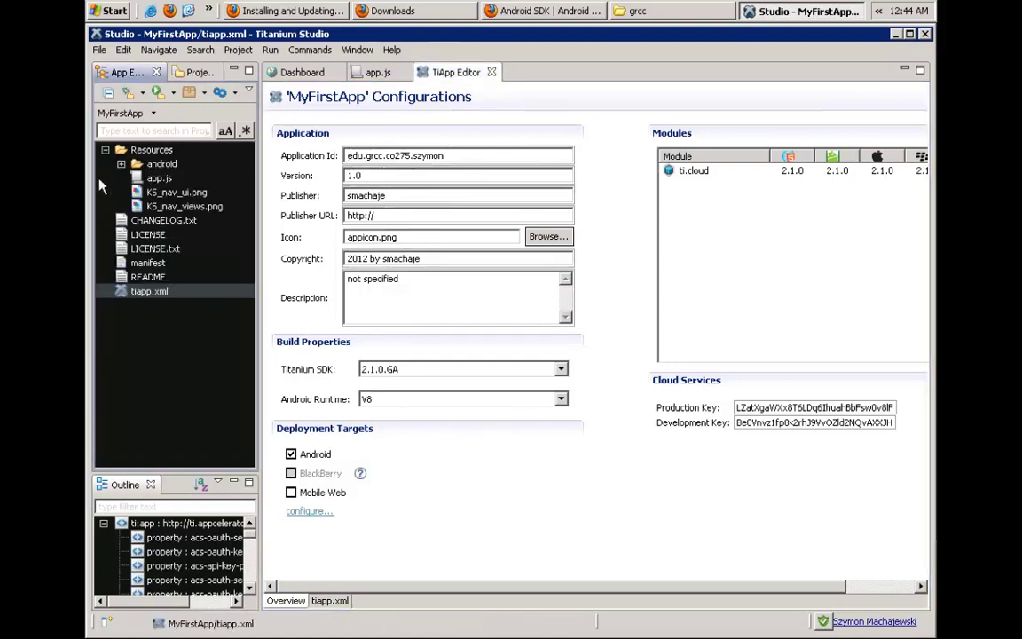
pyautogui.click(165, 178)
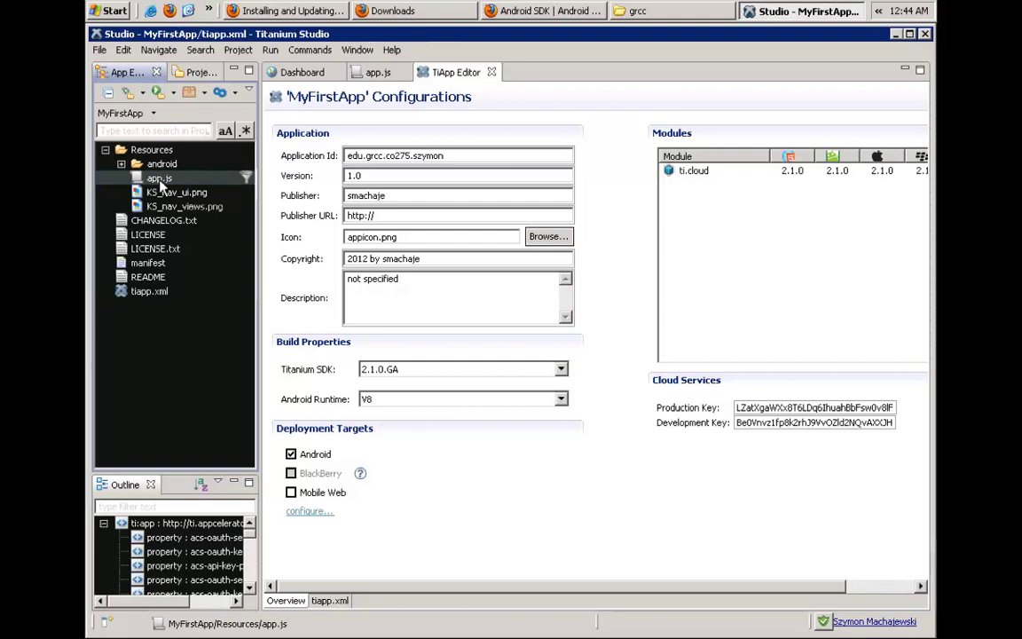
pyautogui.click(160, 180)
pyautogui.click(271, 51)
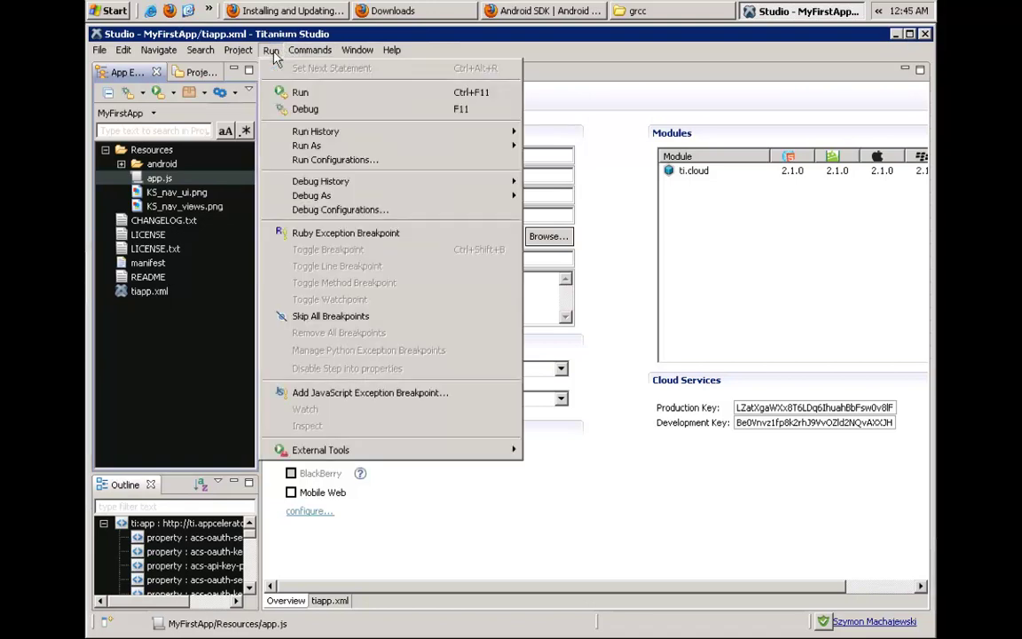
# Run MyFirstApp so the HVGA Titanium Android emulator boots.
pyautogui.click(322, 96)
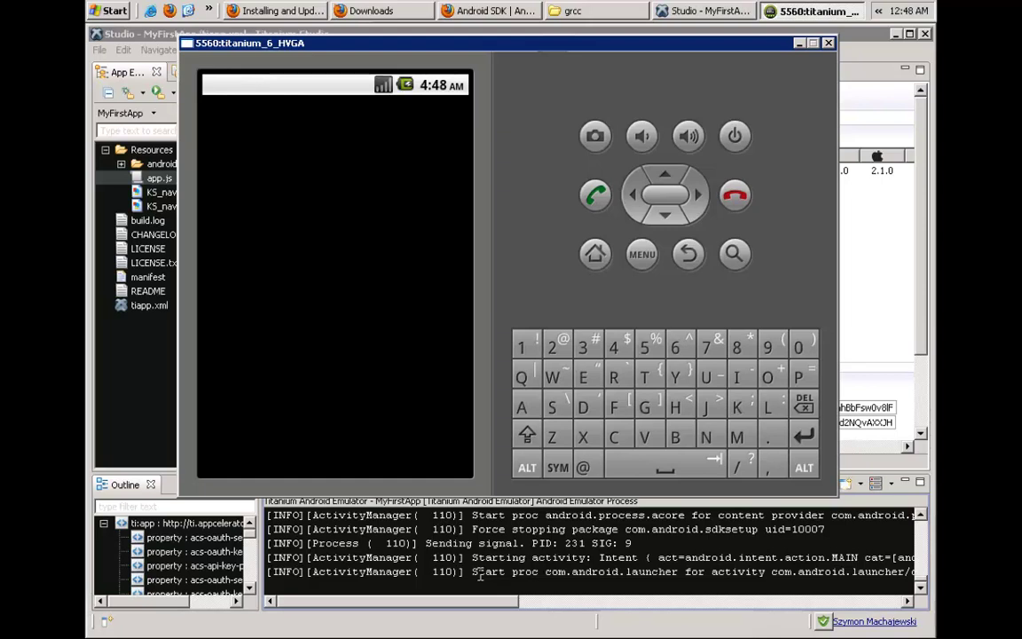
# Leave the remote emulator window for Titanium Studio via the Mac Dock.
pyautogui.moveTo(559, 620)
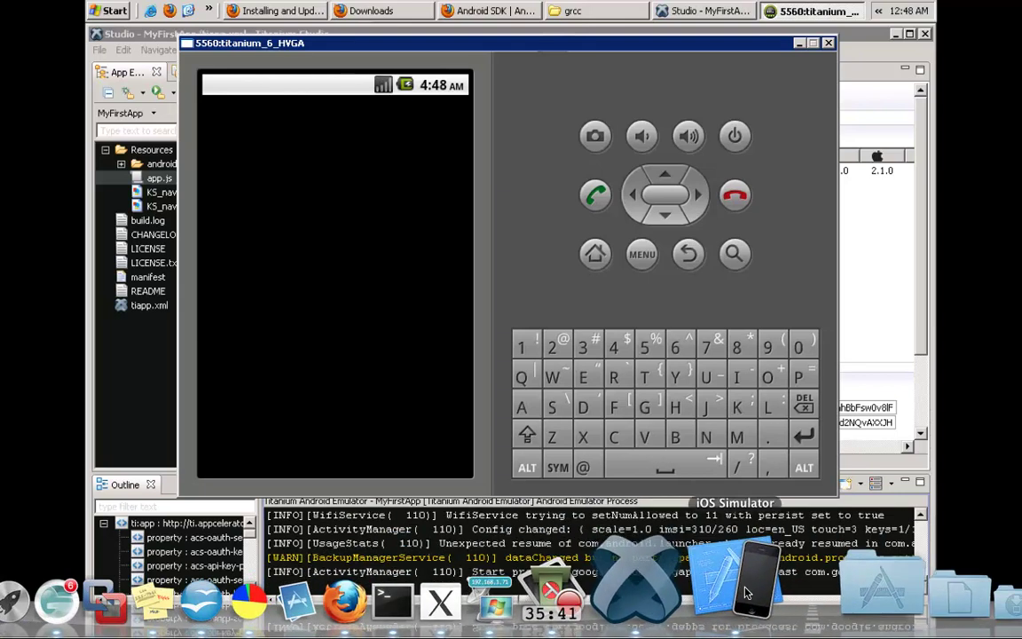
pyautogui.click(698, 595)
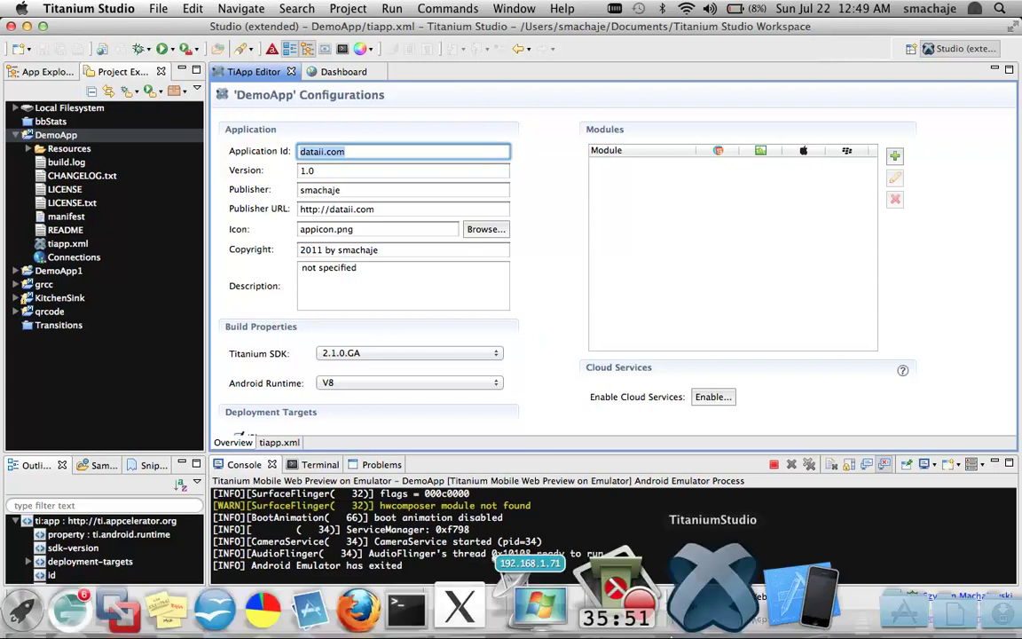
# Bring the iOS Simulator forward, showing the tab app on Tab 1 with 'I am Window 1'.
pyautogui.click(734, 595)
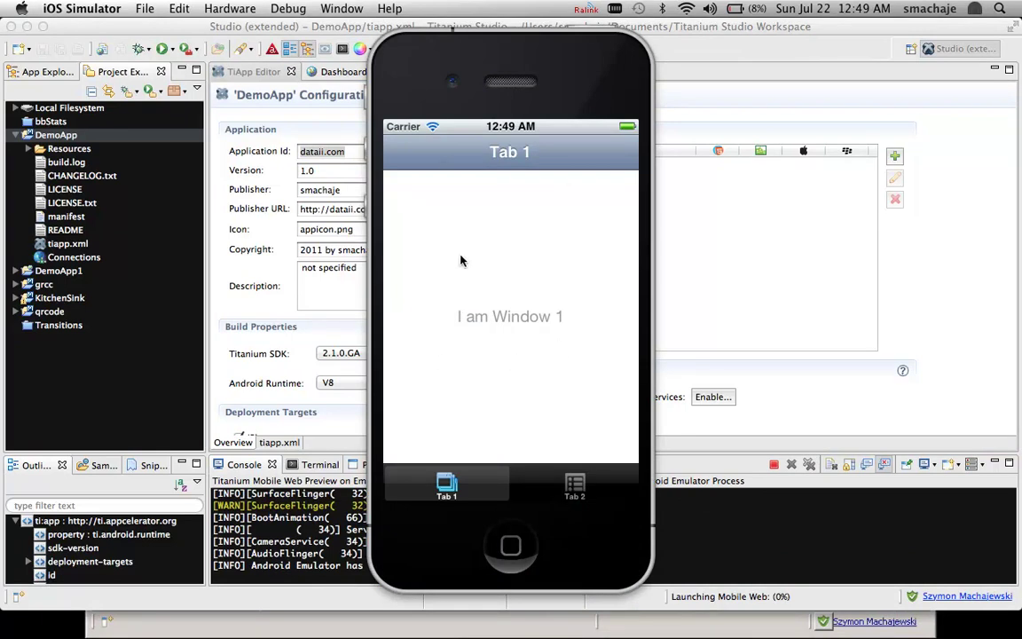
# Switch the iOS app between Tab 2 and Tab 1 three times, ending on Tab 1.
pyautogui.click(567, 487)
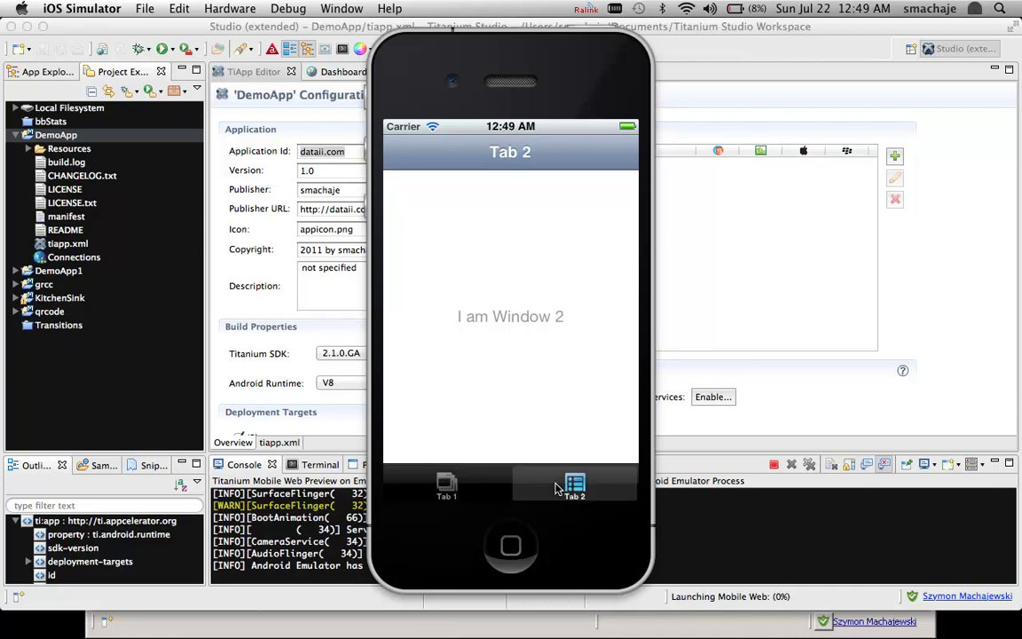
pyautogui.click(453, 488)
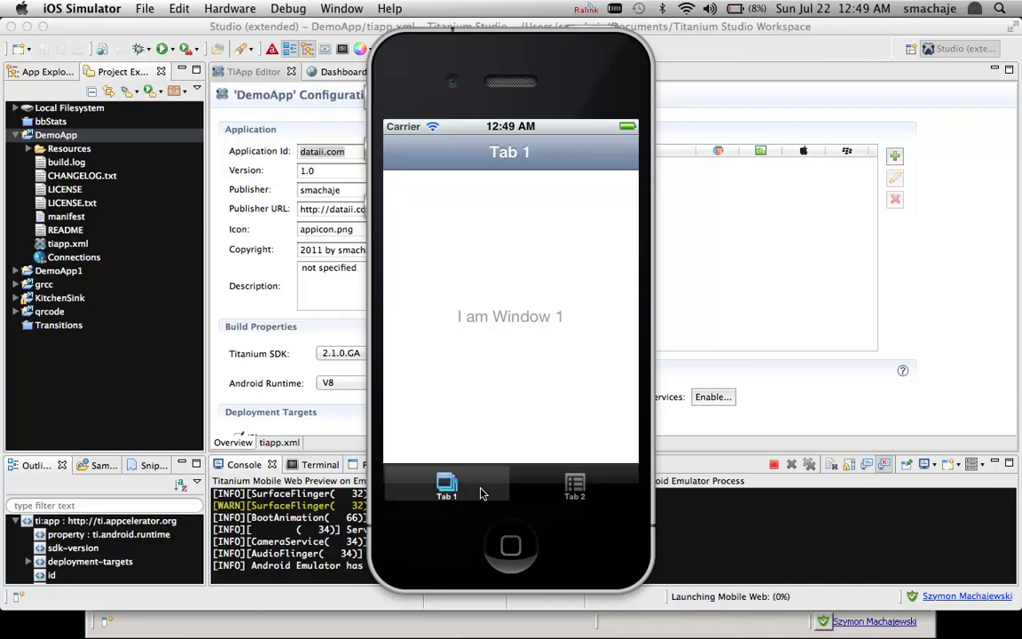
pyautogui.click(564, 484)
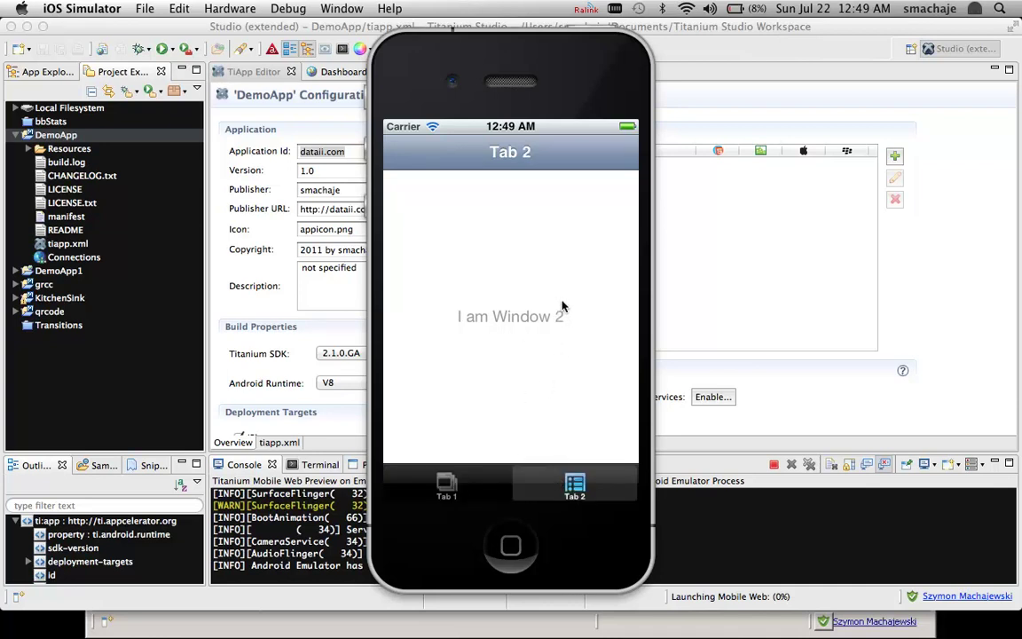
pyautogui.click(448, 484)
pyautogui.click(570, 485)
pyautogui.click(450, 501)
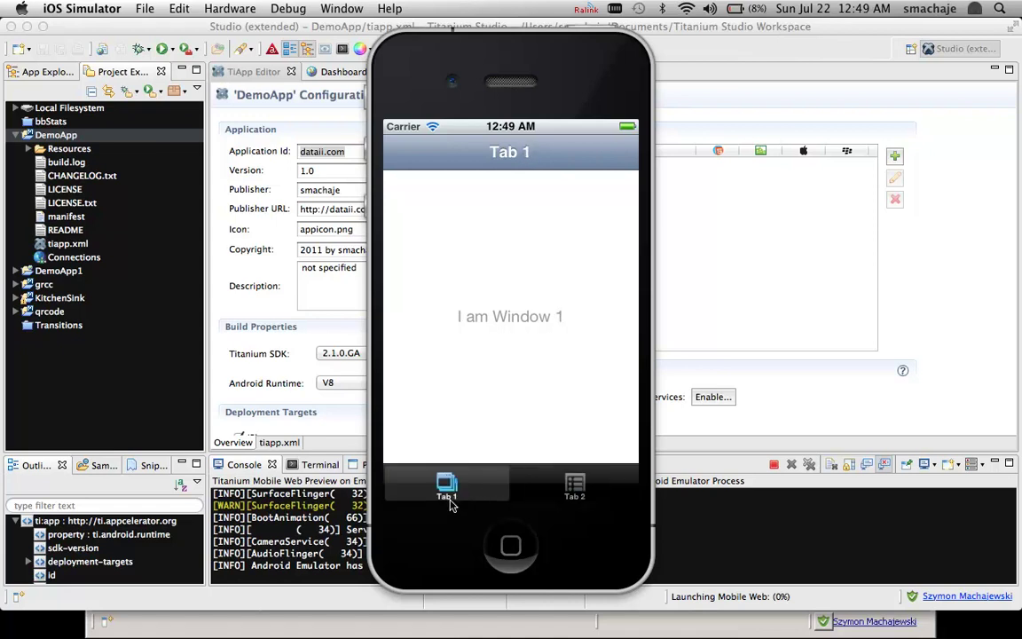
# Quit DemoApp to the first home page, open Settings, and hide the simulator.
pyautogui.click(507, 547)
pyautogui.moveTo(478, 330); pyautogui.dragTo(607, 342)
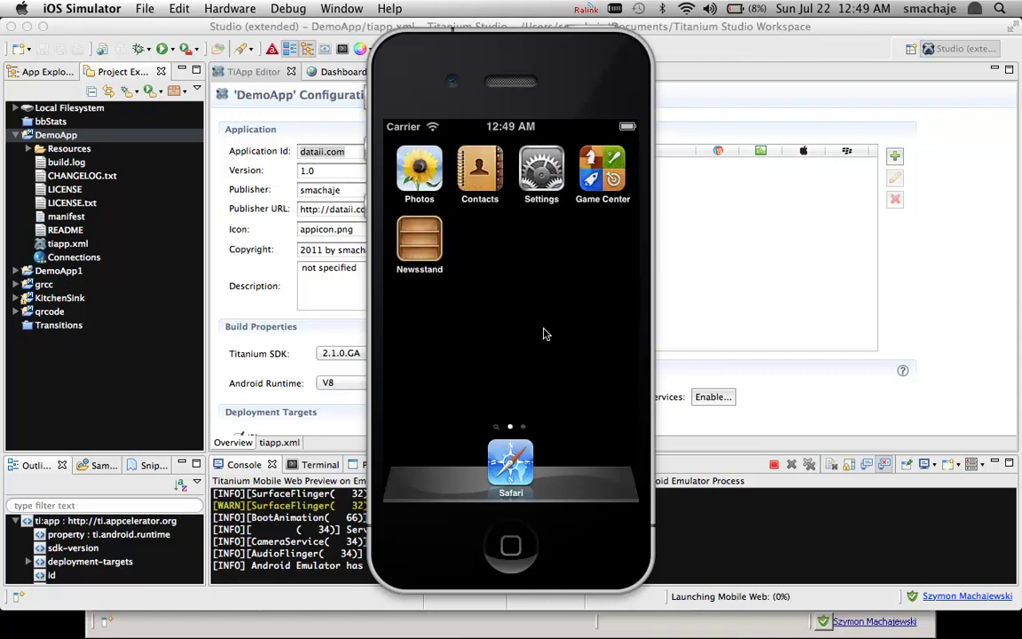
pyautogui.click(544, 184)
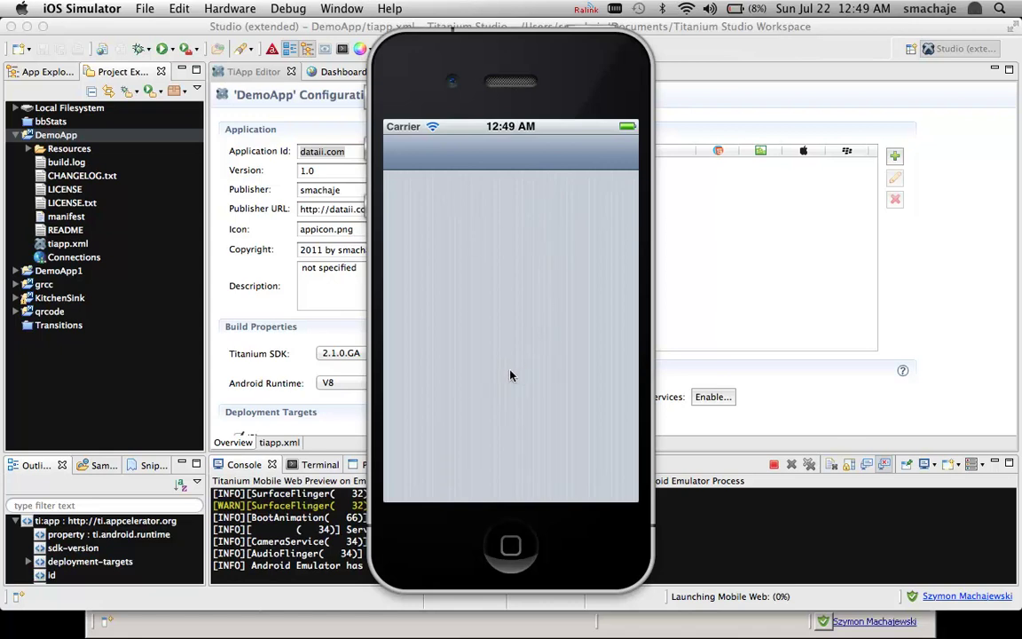
pyautogui.press('super+q')
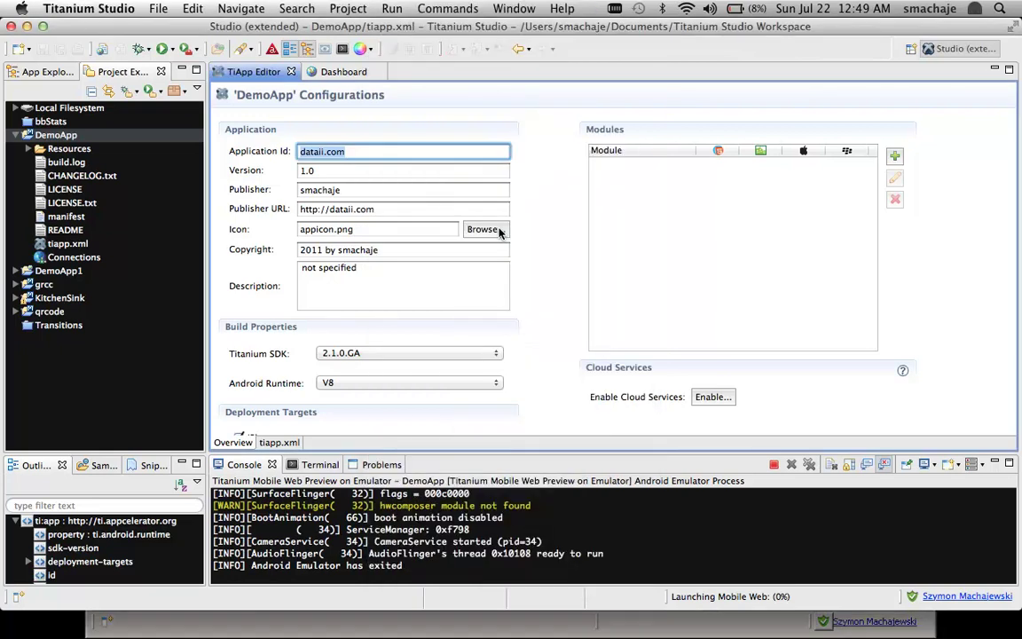
# Bring Firefox with the DemoApp Mobile Web page to the front.
pyautogui.moveTo(685, 595)
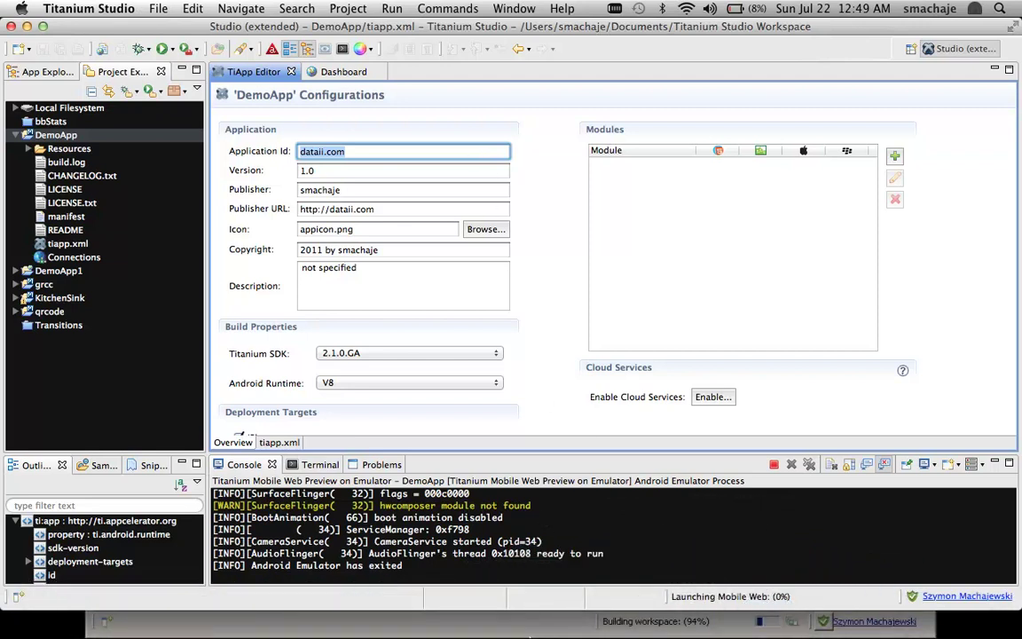
pyautogui.moveTo(532, 577)
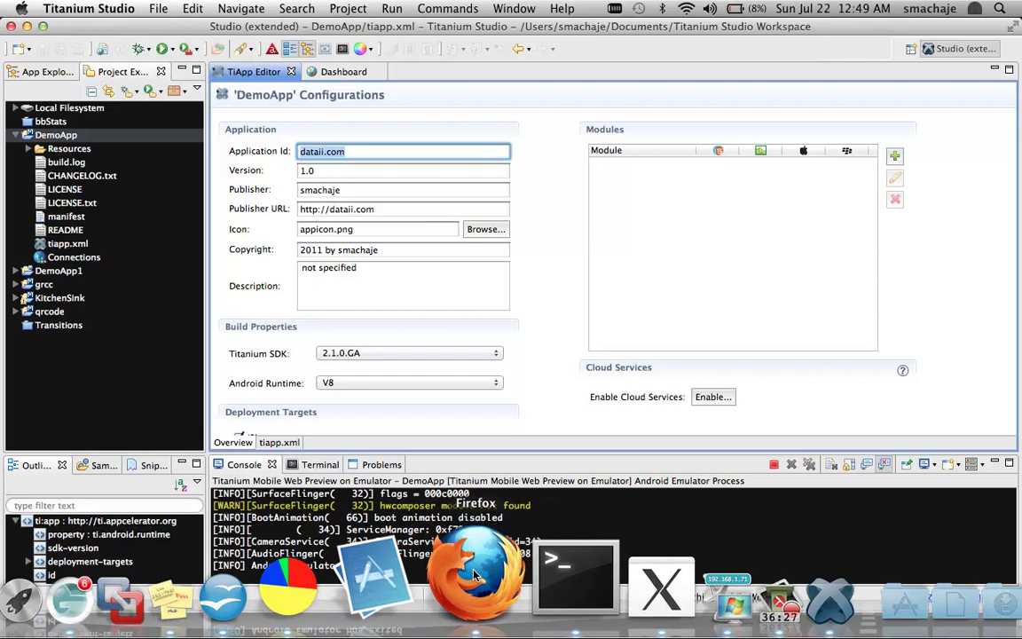
pyautogui.click(477, 575)
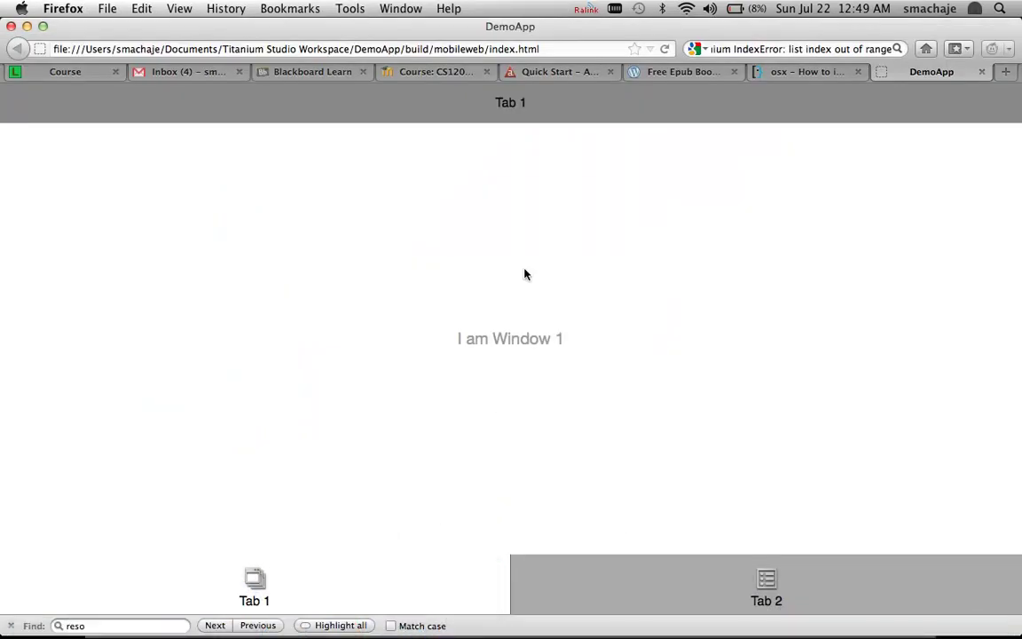
# Switch the Mobile Web app between Tab 2 and Tab 1 three times, then return to Remote Desktop.
pyautogui.click(654, 604)
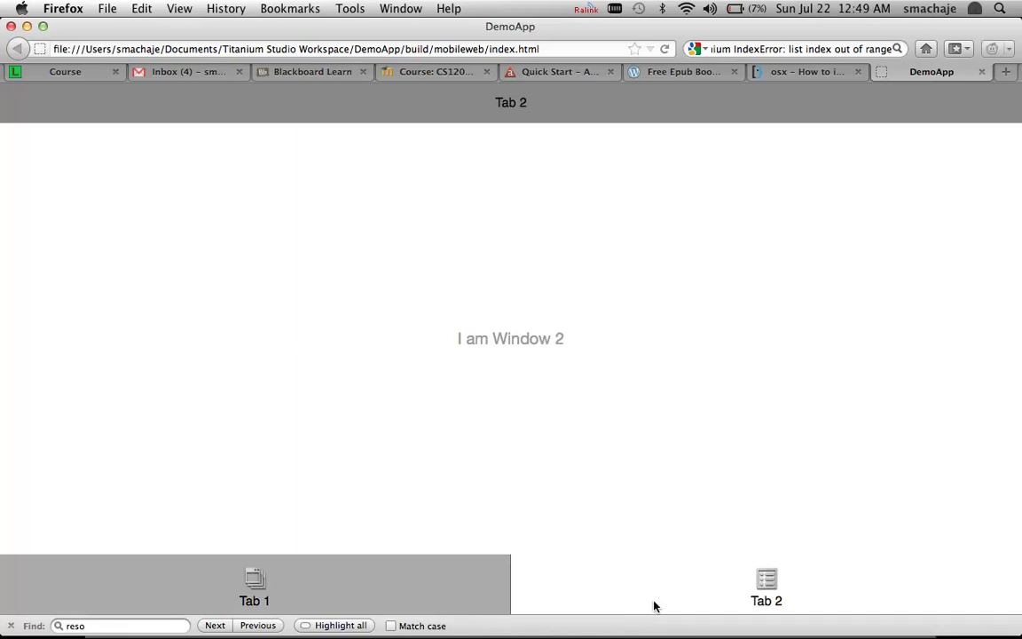
pyautogui.click(438, 589)
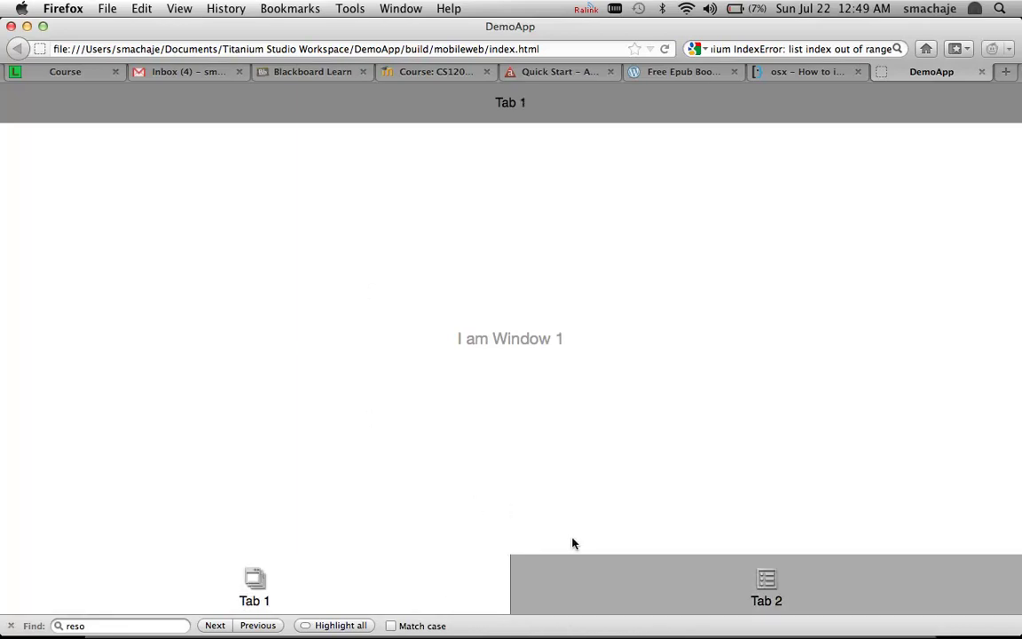
pyautogui.click(581, 575)
pyautogui.click(438, 587)
pyautogui.click(596, 584)
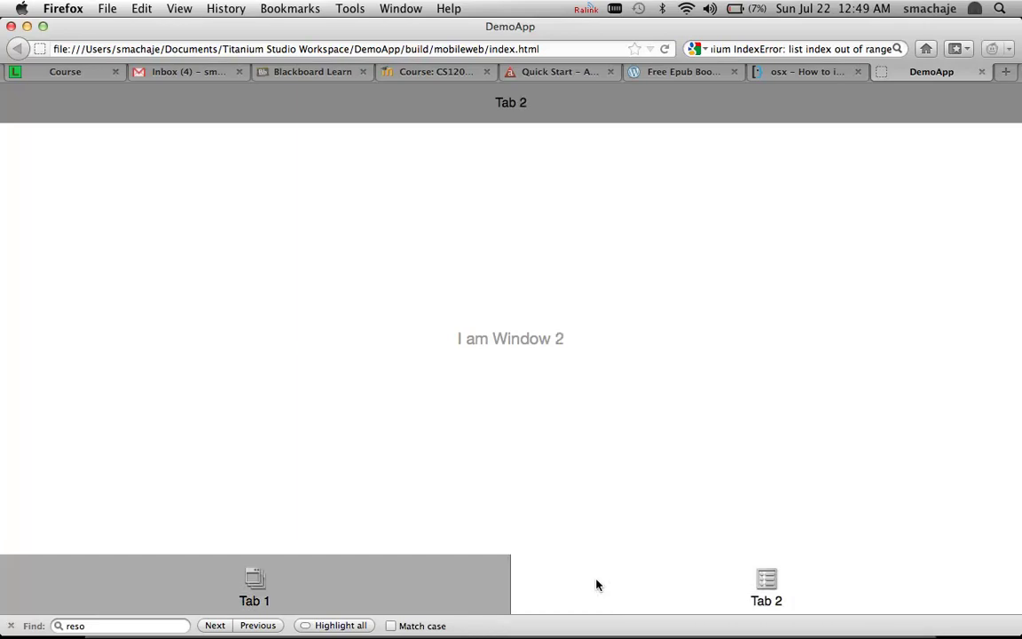
pyautogui.click(451, 578)
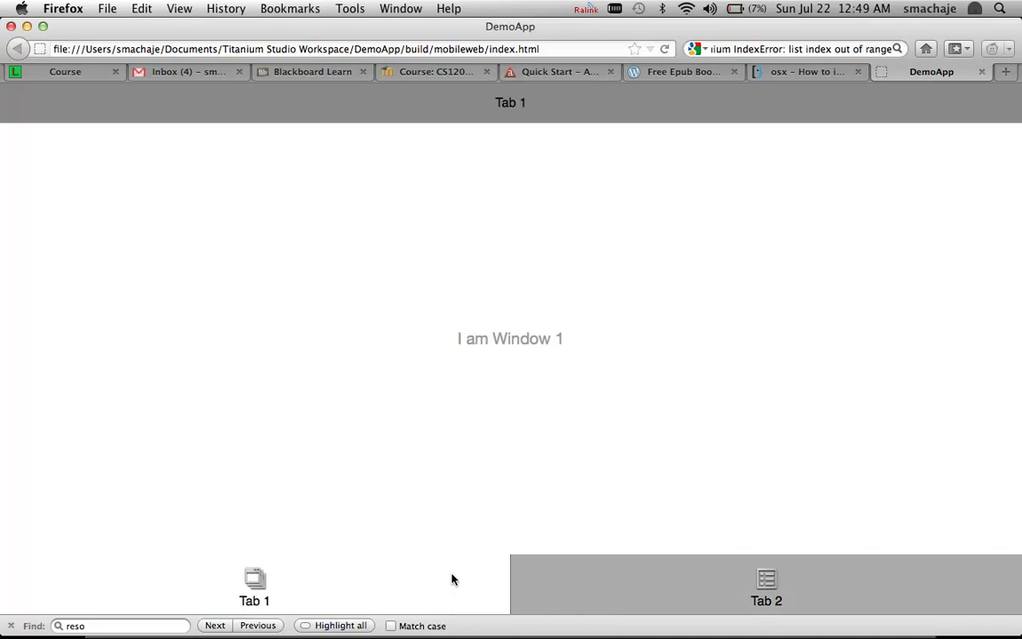
pyautogui.moveTo(657, 632)
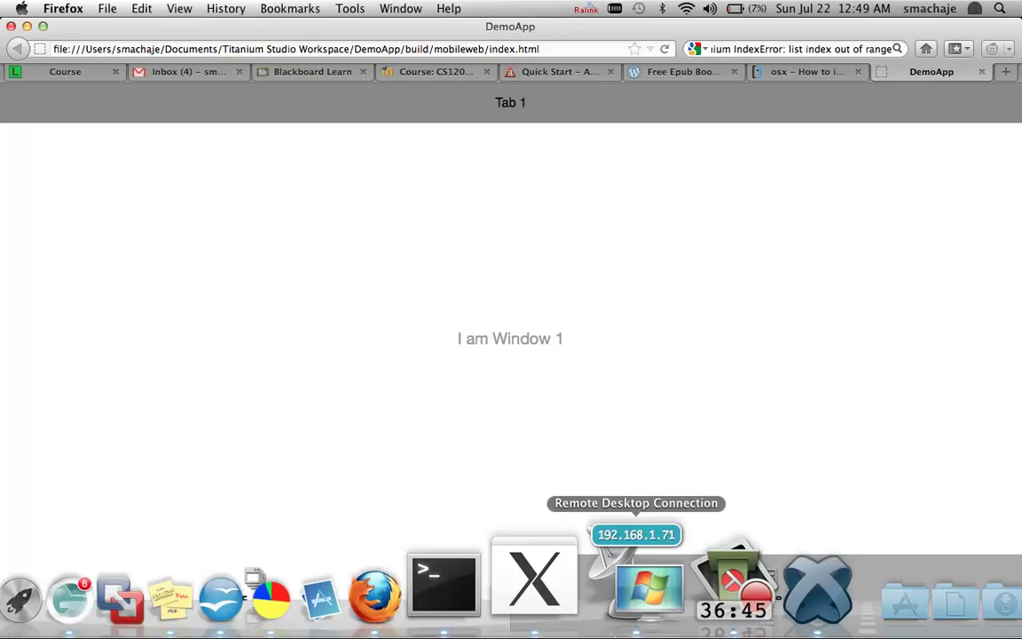
pyautogui.click(633, 612)
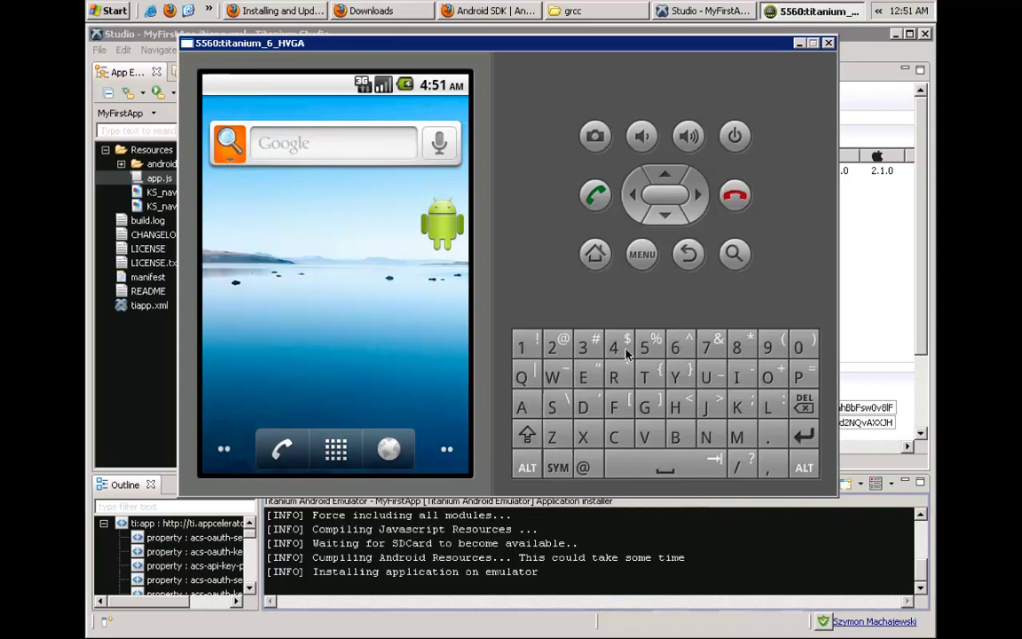
# Return to Titanium Studio on the Mac and scroll DemoApp's TiApp Editor to Deployment Targets.
pyautogui.moveTo(631, 619)
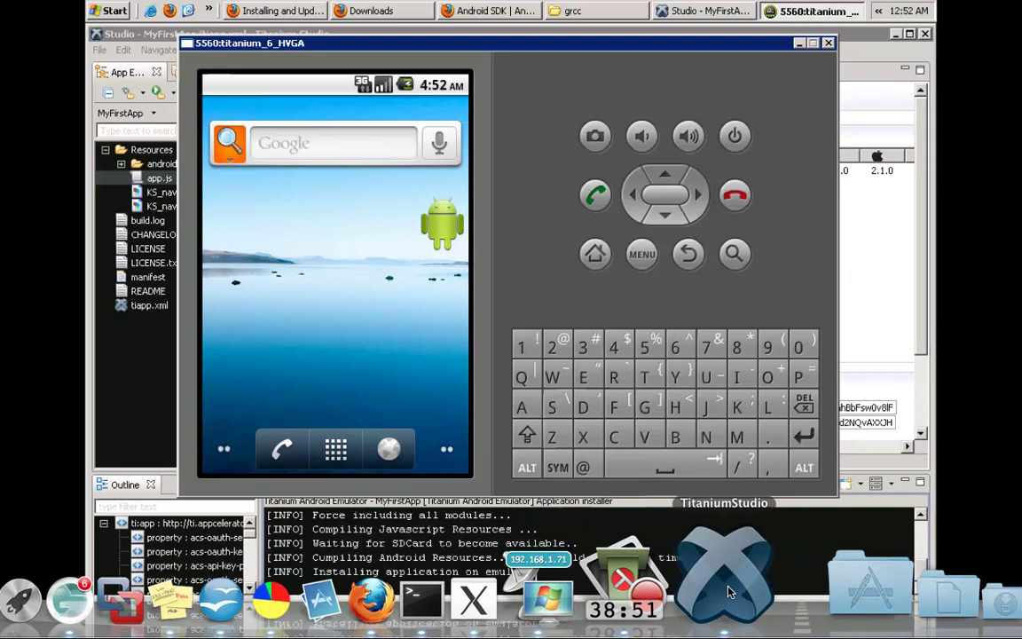
pyautogui.click(743, 575)
pyautogui.scroll(-3, 553, 252)
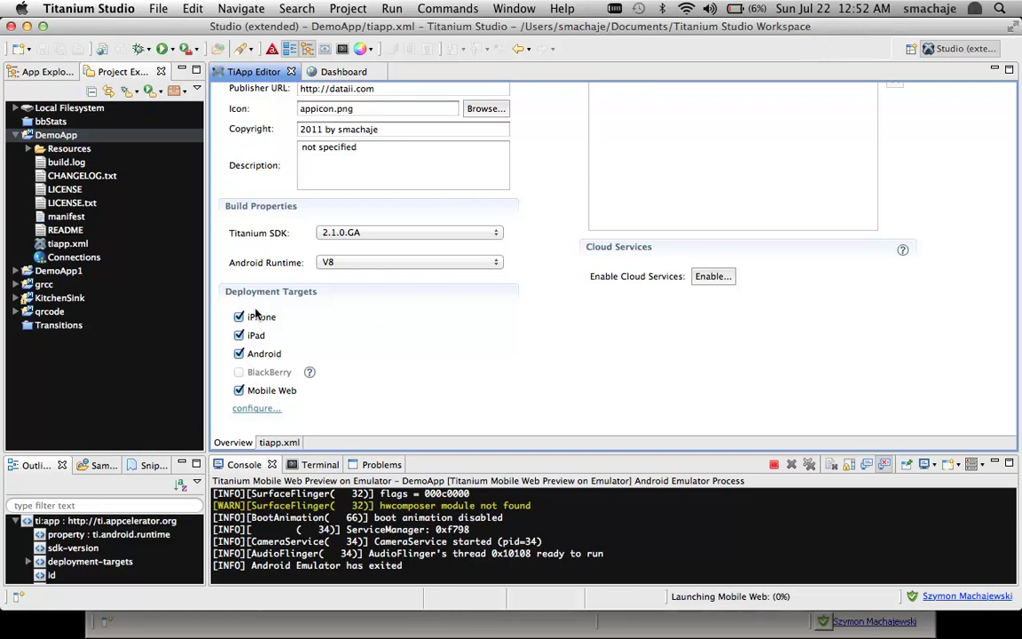
# Minimize the Mac Titanium Studio window to reveal the Windows session.
pyautogui.click(27, 26)
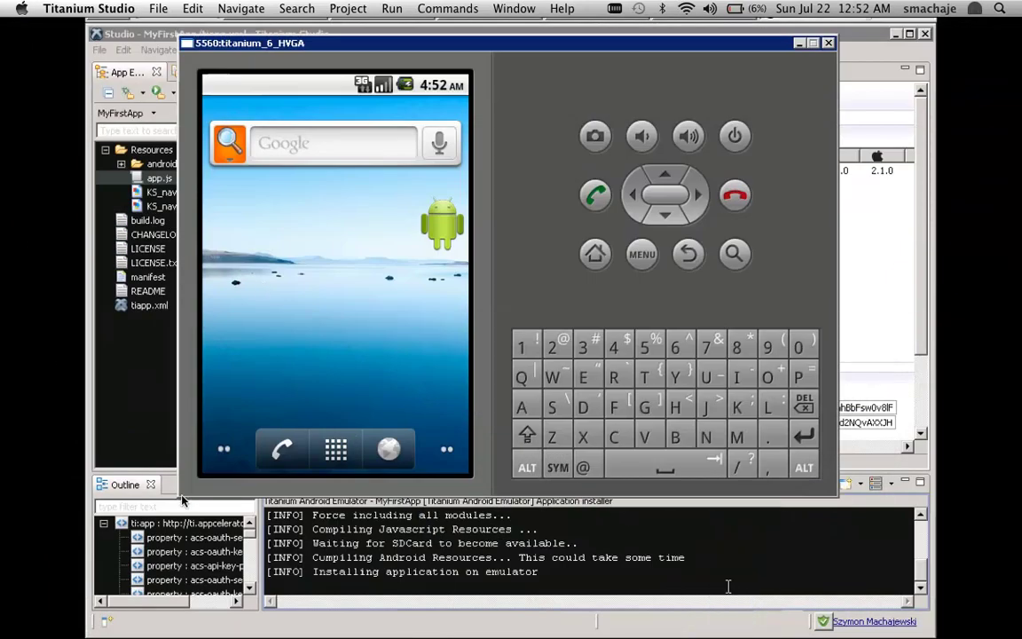
# Check MyFirstApp's Android-only deployment targets in Windows Titanium Studio, then bring the emulator forward.
pyautogui.click(880, 251)
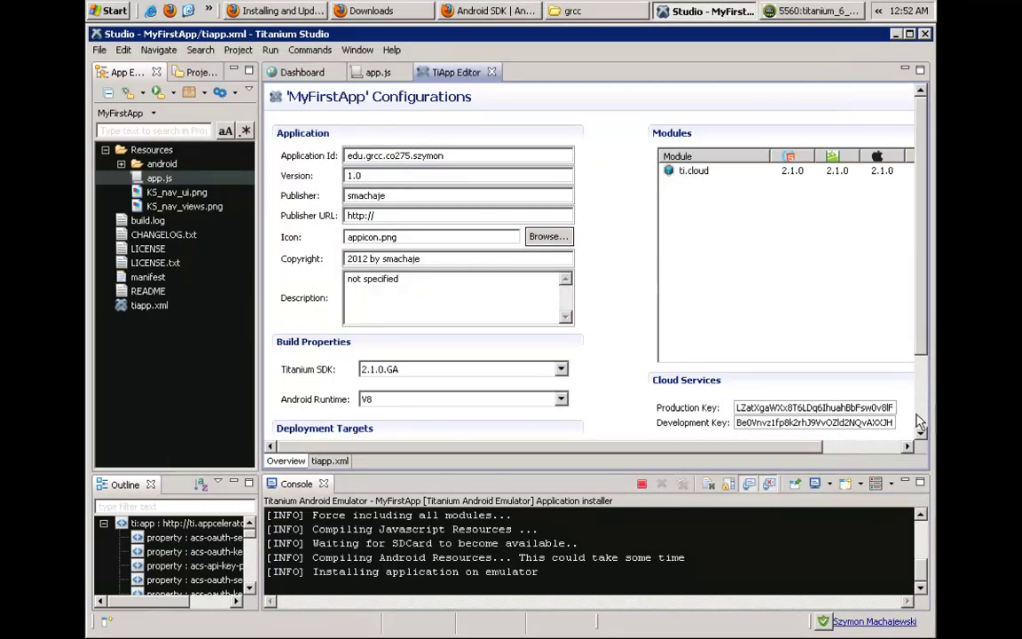
pyautogui.scroll(-3, 822, 371)
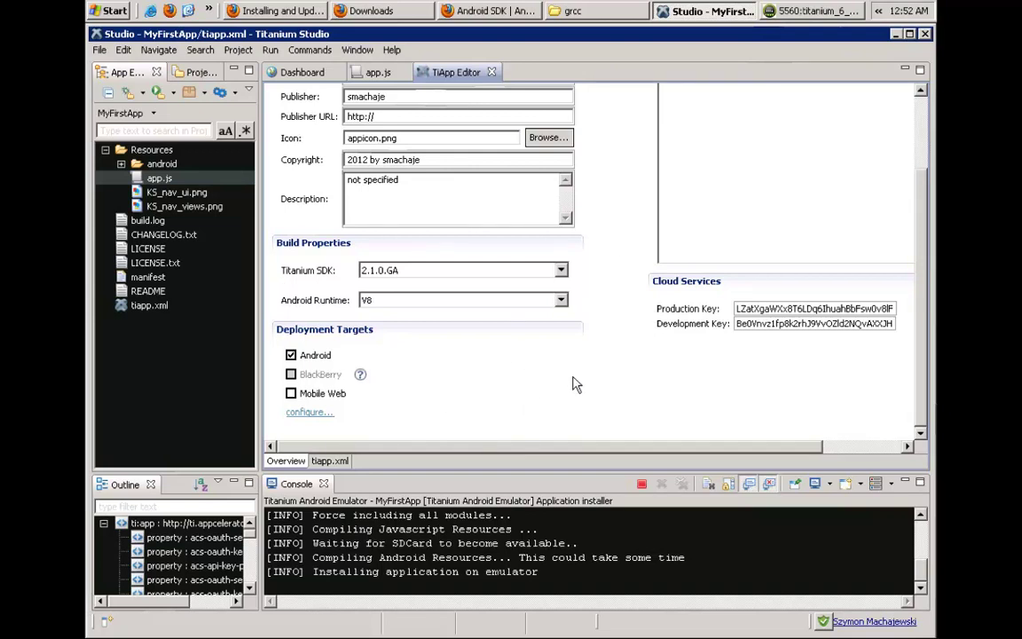
pyautogui.click(812, 12)
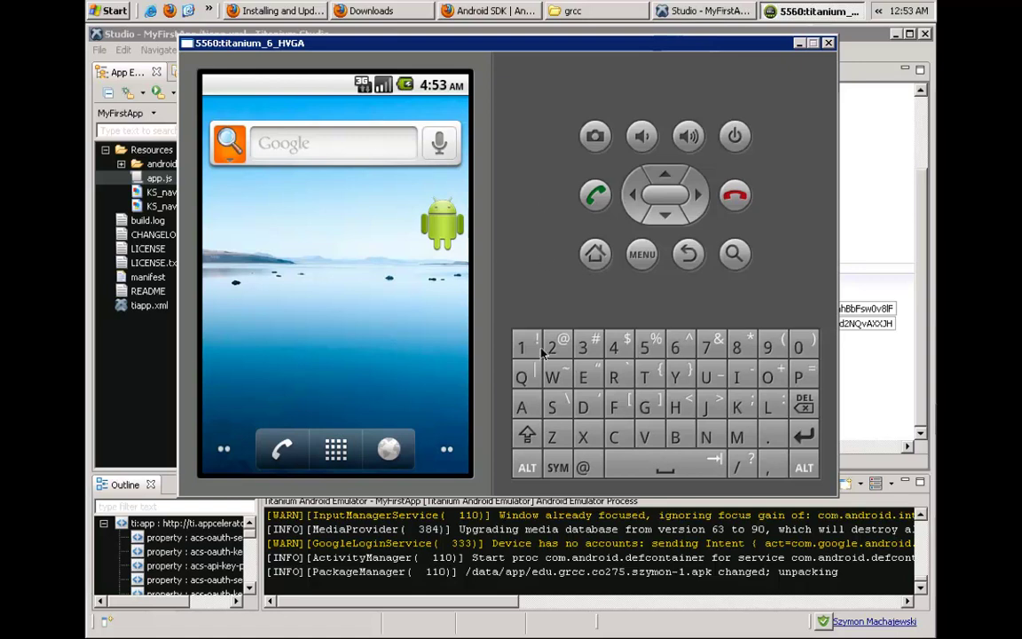
# Switch MyFirstApp between Tab 2 and Tab 1 four times, finishing on Window 1.
pyautogui.moveTo(501, 586)
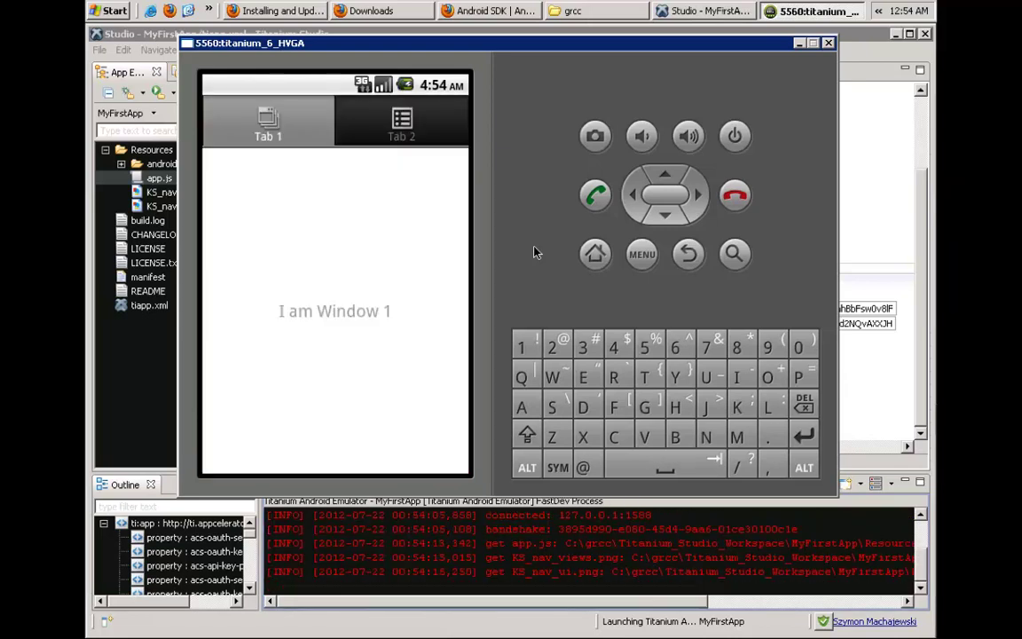
pyautogui.click(426, 124)
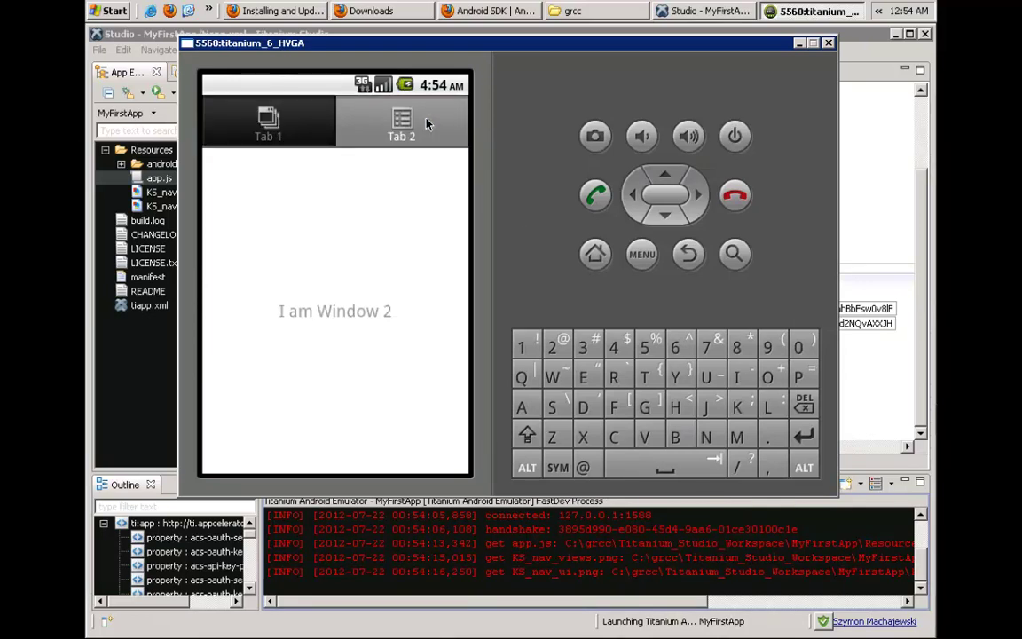
pyautogui.click(289, 130)
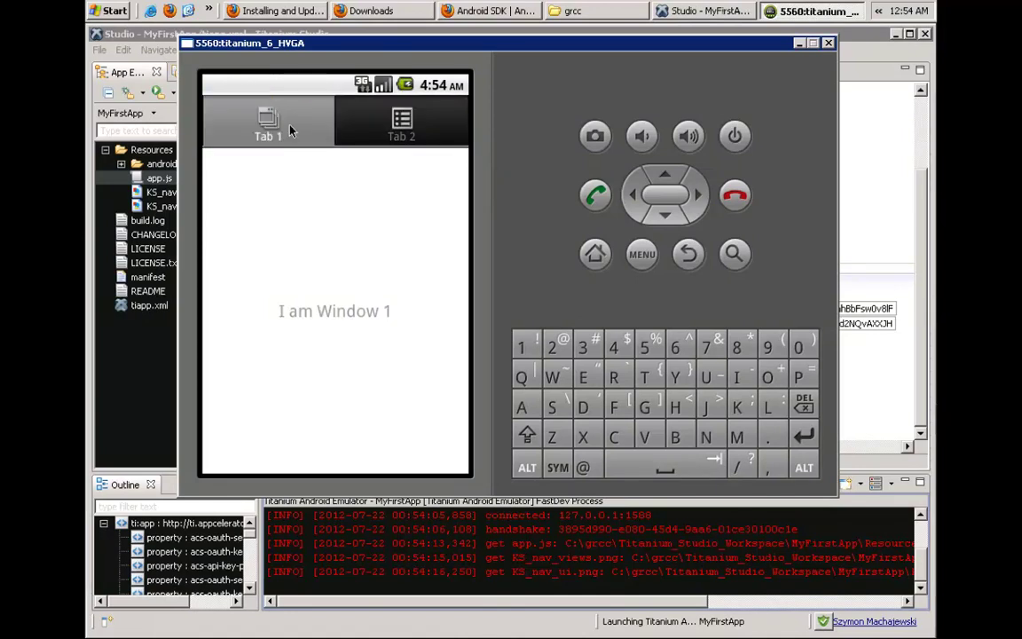
pyautogui.click(347, 136)
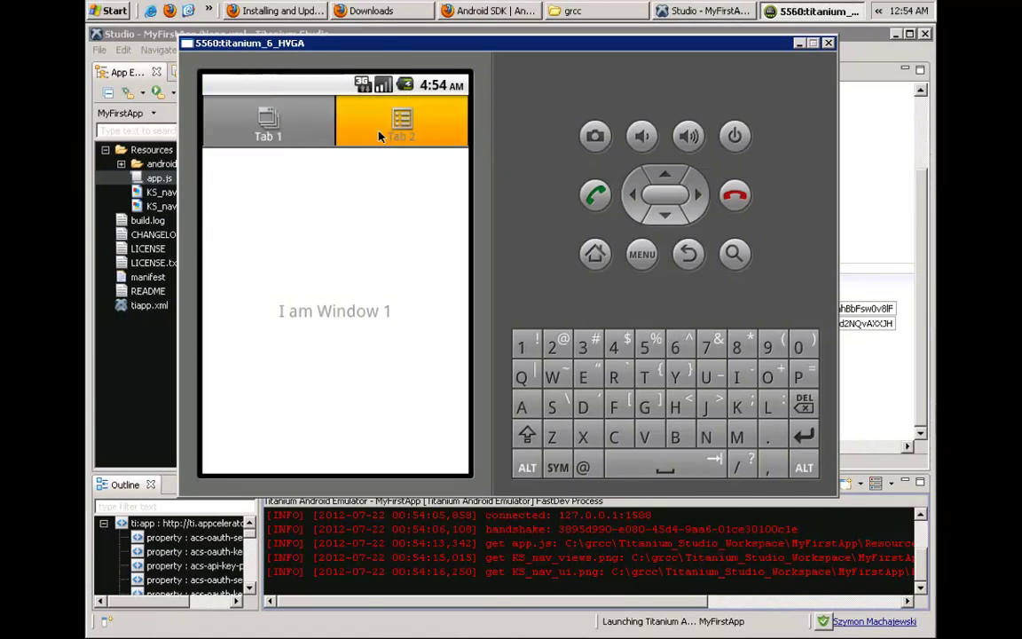
pyautogui.click(286, 133)
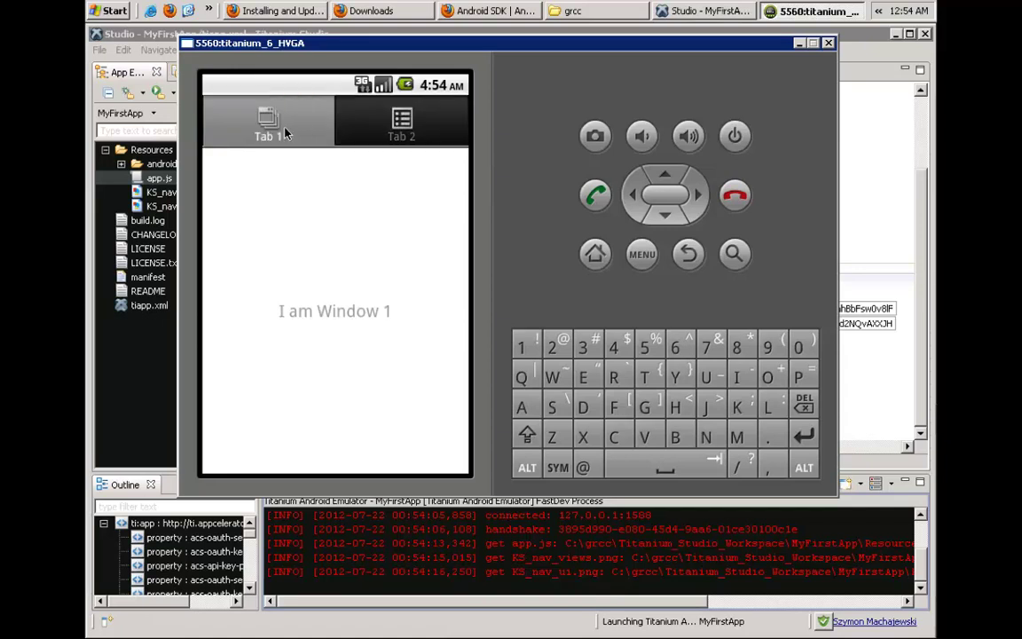
pyautogui.click(383, 133)
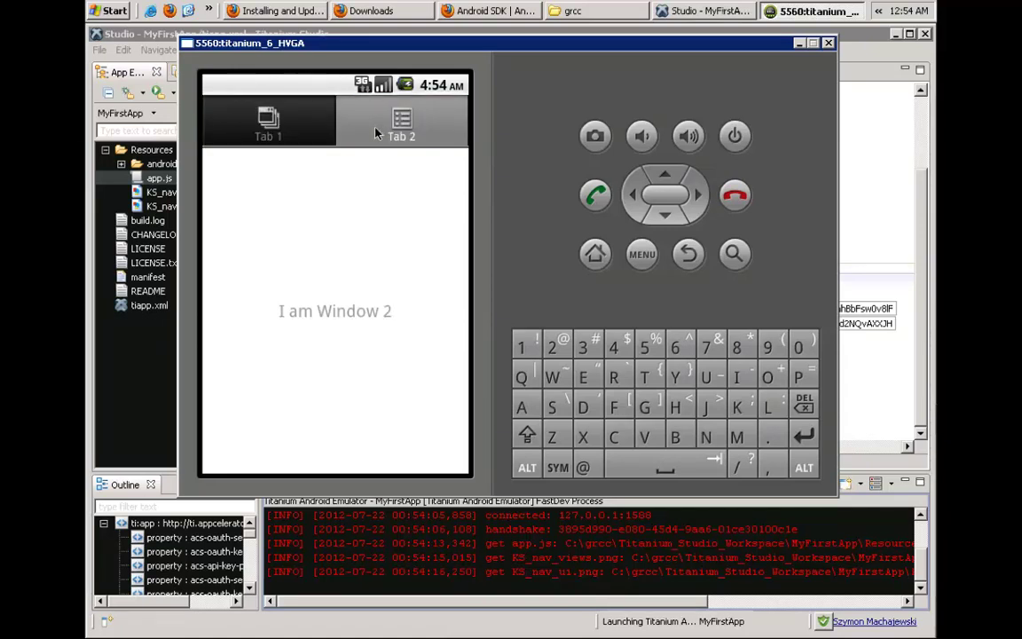
pyautogui.click(300, 131)
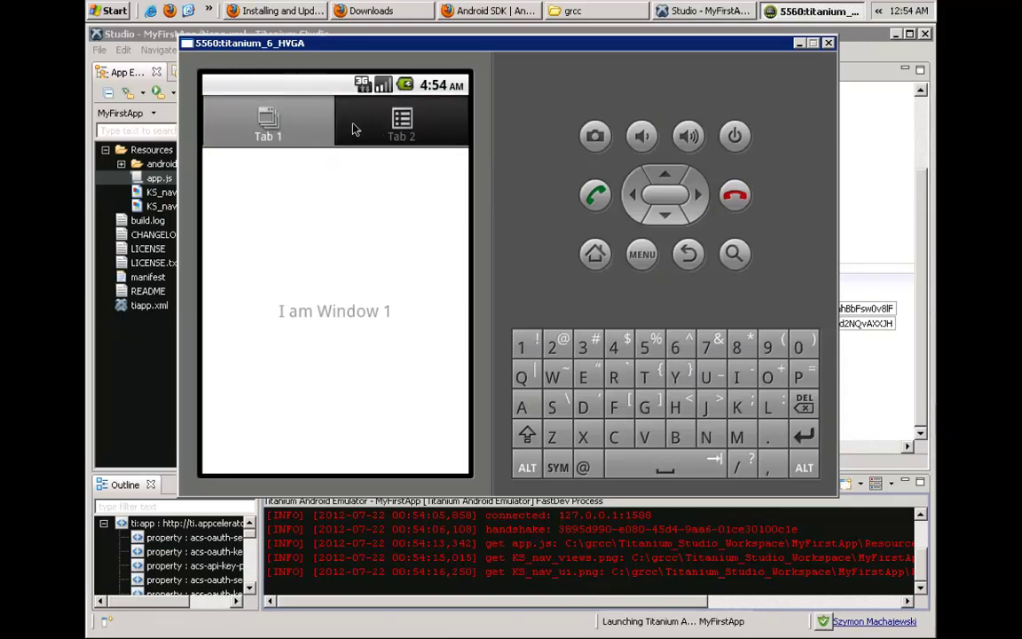
pyautogui.click(353, 125)
pyautogui.click(271, 129)
pyautogui.moveTo(532, 621)
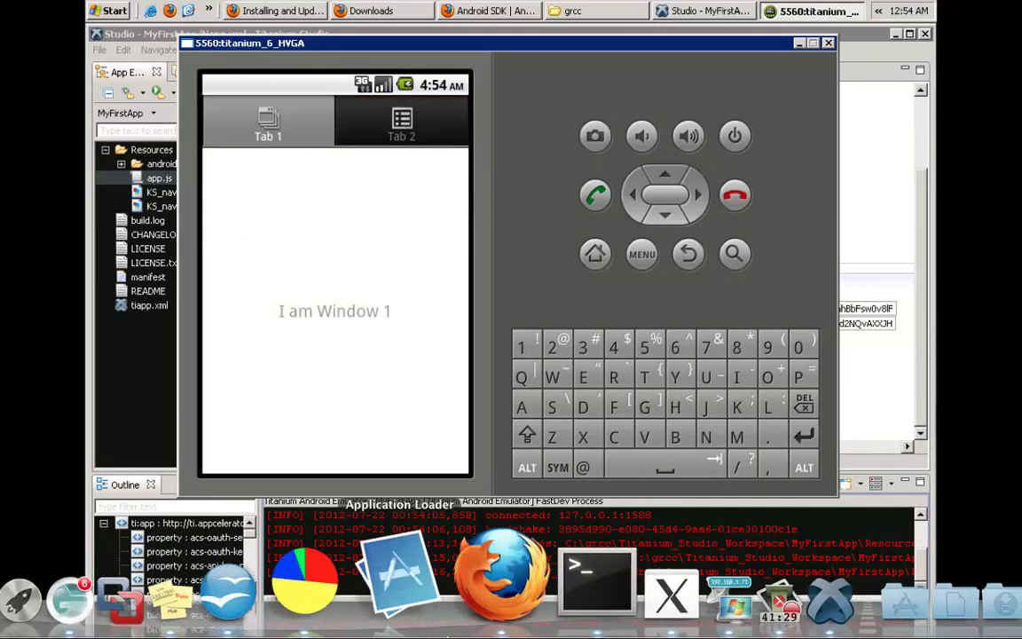
# Reload the DemoApp page in Firefox and dismiss the reserve battery warning.
pyautogui.click(461, 576)
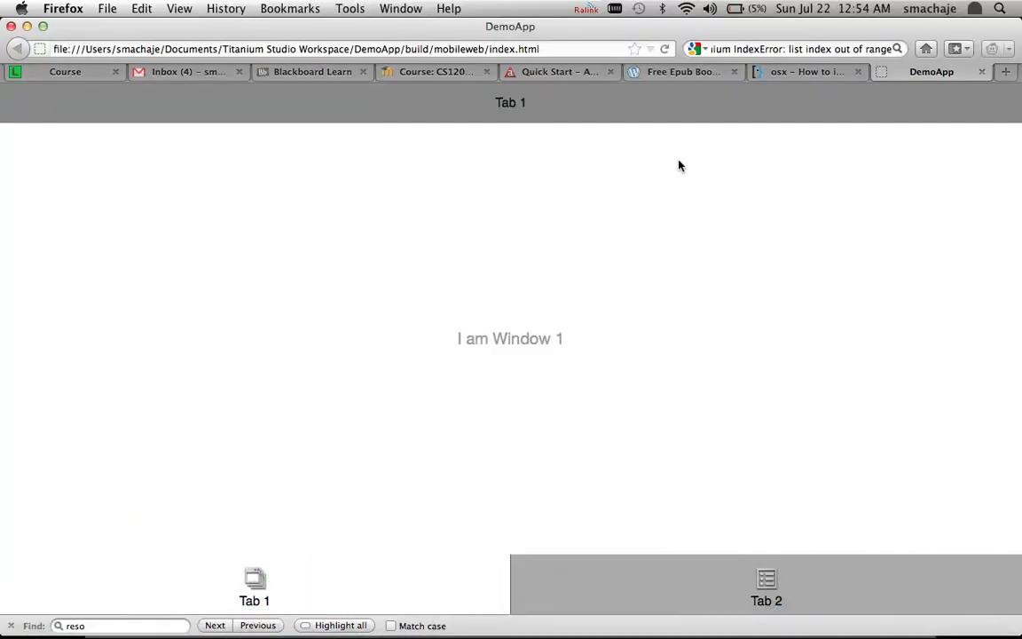
pyautogui.click(666, 50)
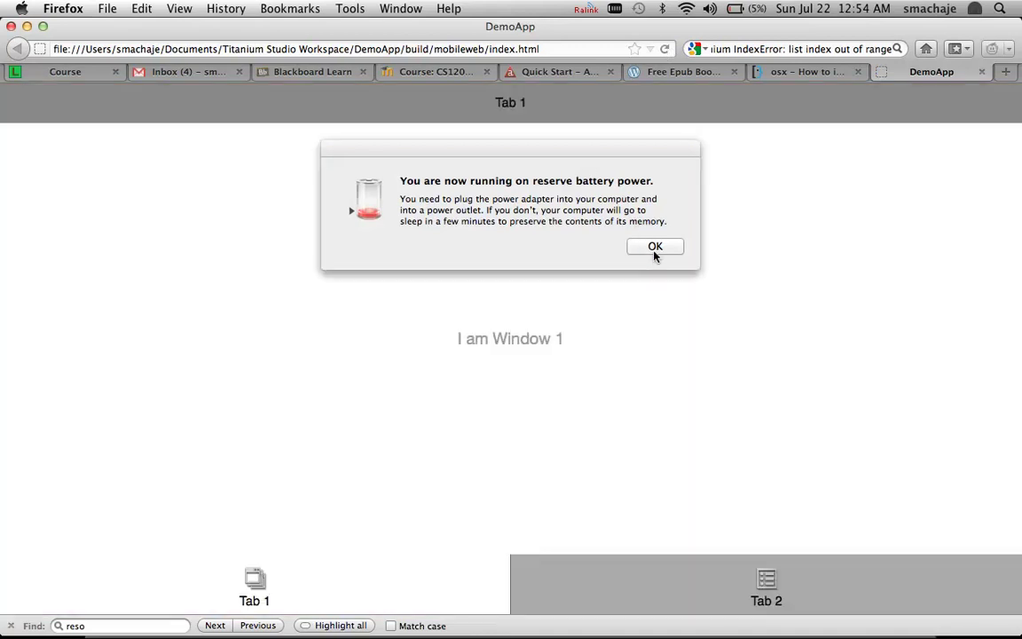
pyautogui.click(654, 248)
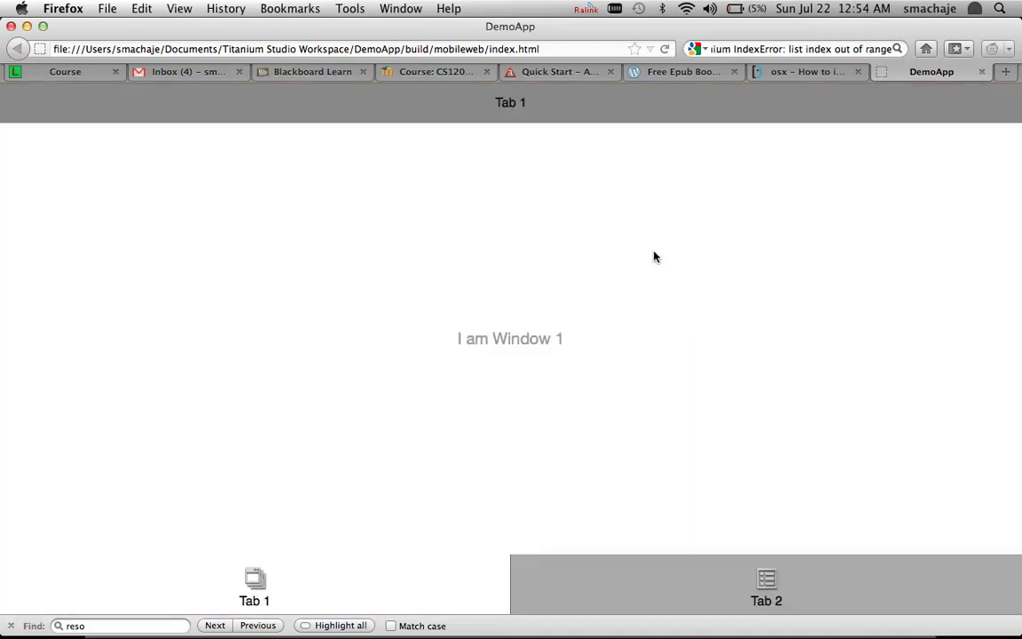
# Switch the web app to Tab 2 and back to Tab 1, then return to Remote Desktop.
pyautogui.click(623, 563)
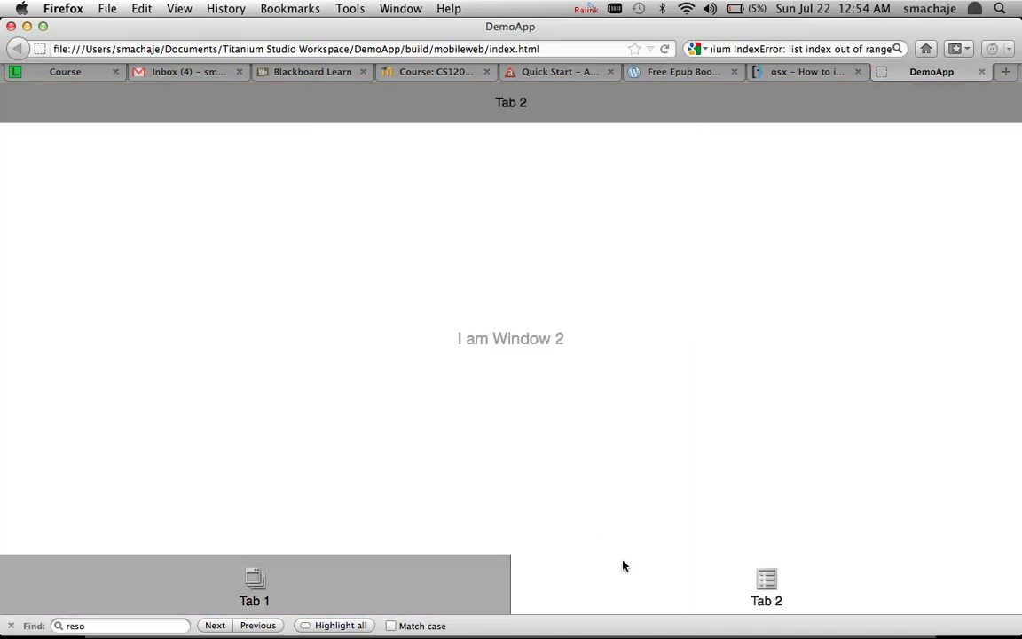
pyautogui.click(481, 581)
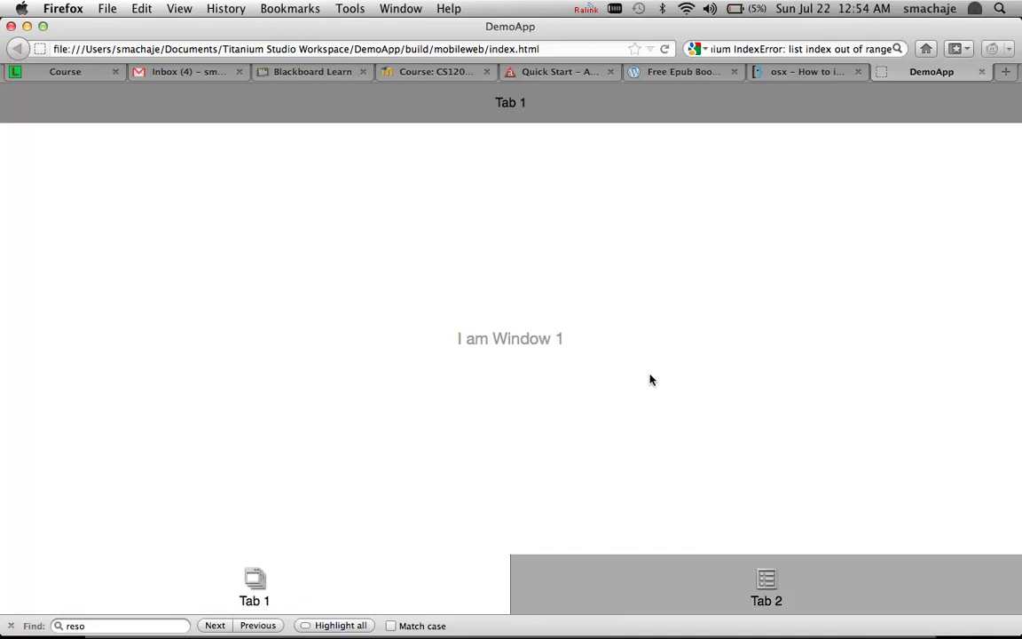
pyautogui.moveTo(532, 625)
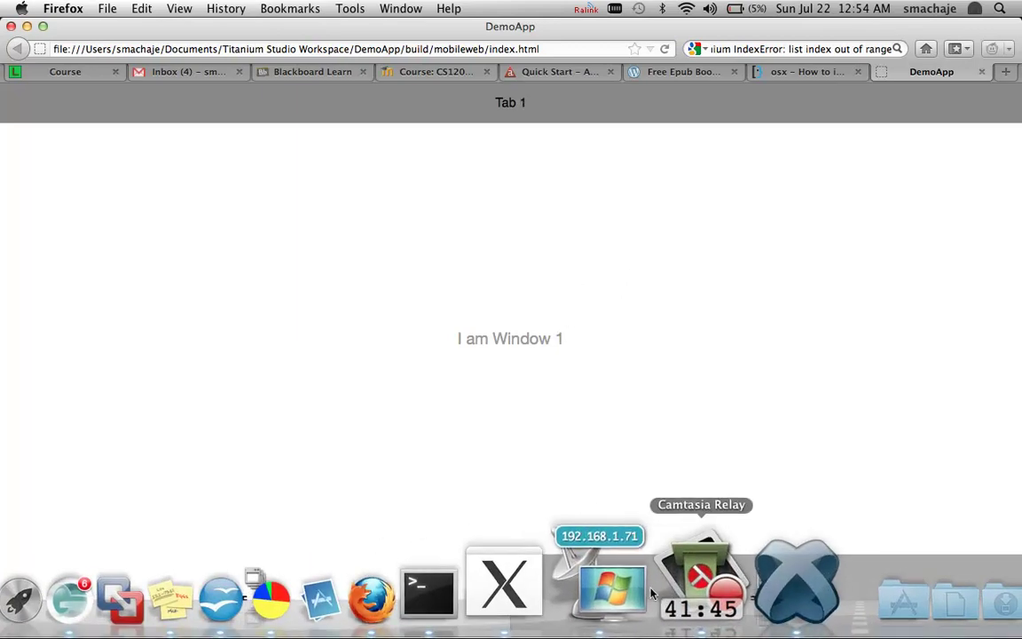
pyautogui.click(632, 592)
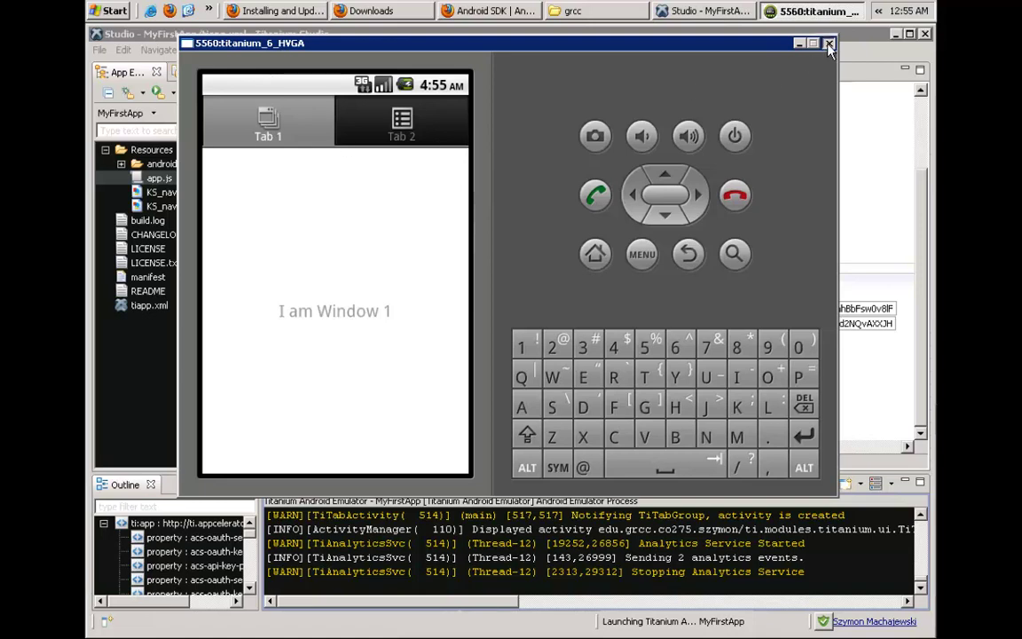
# Close the Android emulator and open MyFirstApp's app.js in the code editor.
pyautogui.hotkey('alt', 'F4')
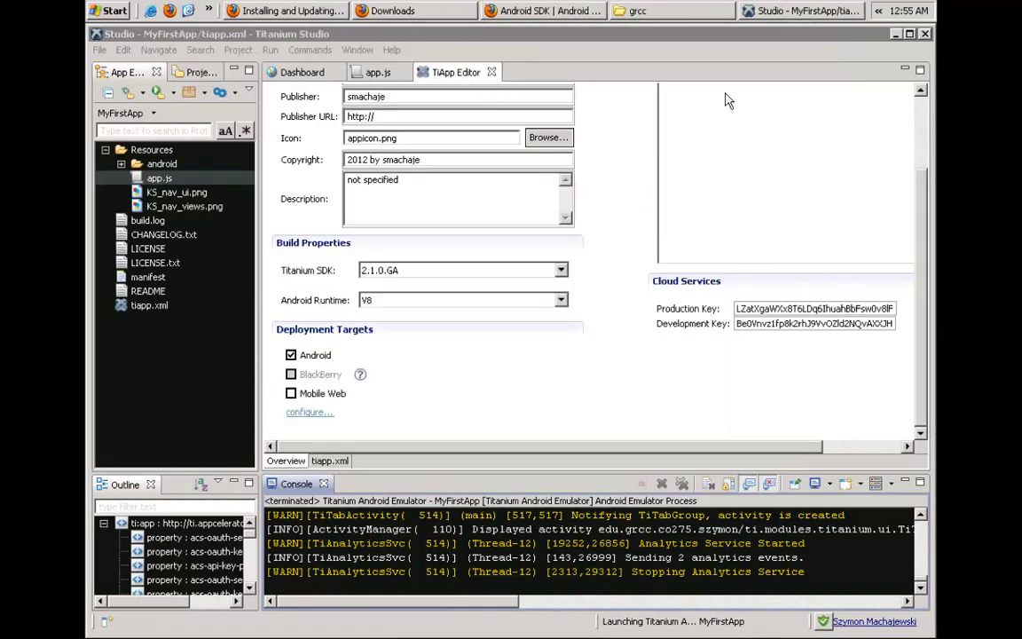
pyautogui.doubleClick(176, 180)
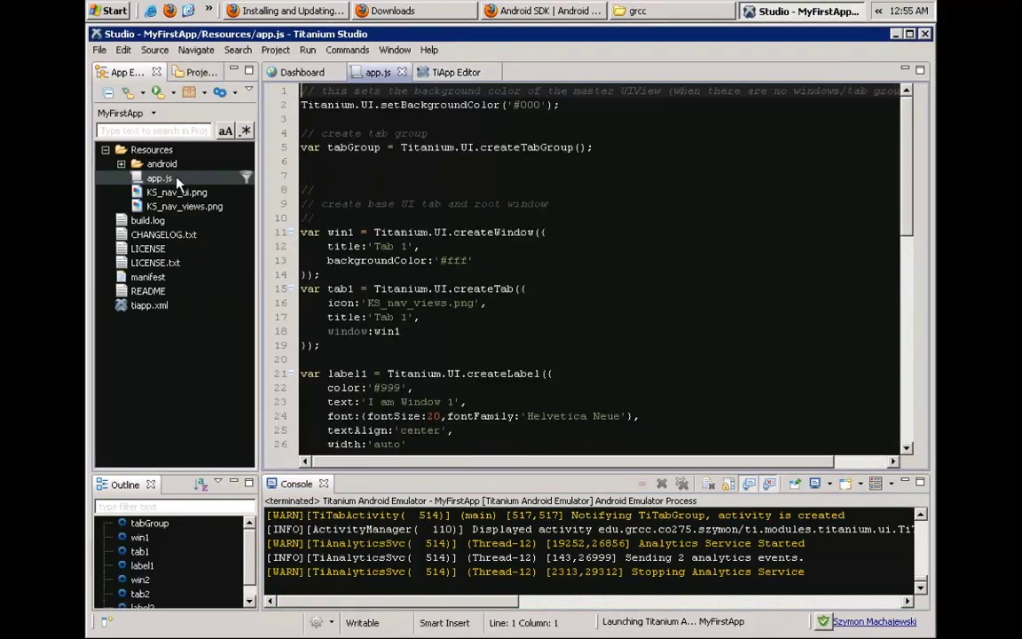
pyautogui.scroll(-13, 485, 180)
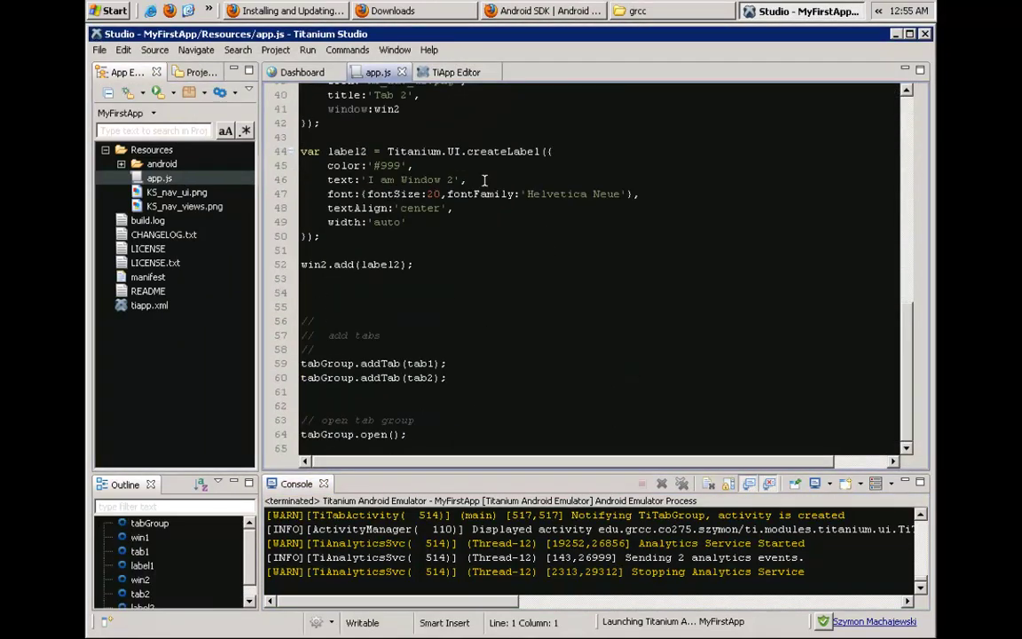
pyautogui.scroll(9, 484, 180)
pyautogui.scroll(-1, 484, 180)
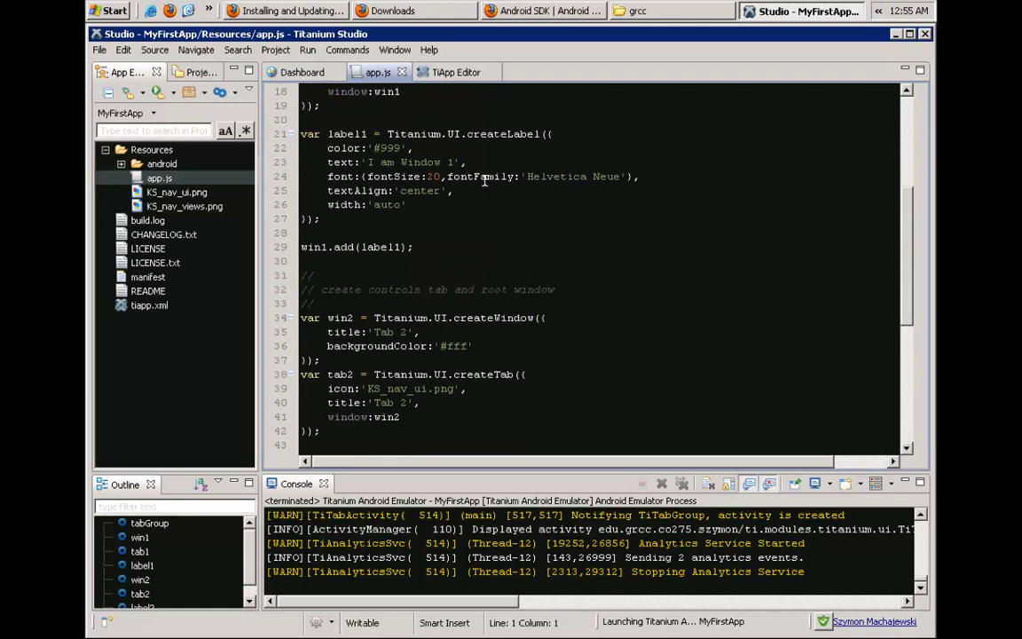
pyautogui.scroll(2, 485, 180)
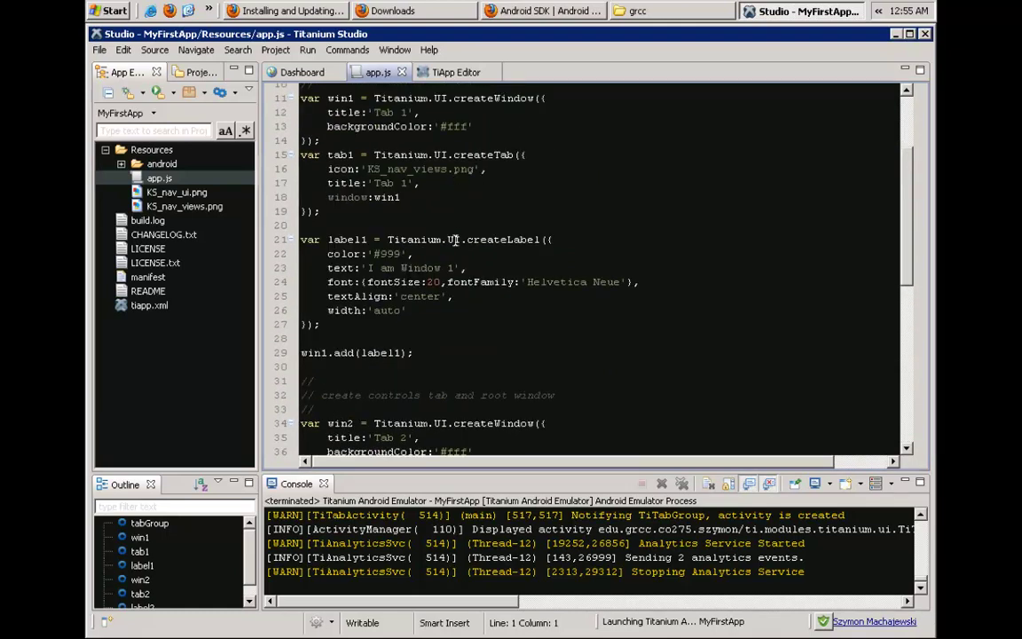
# Select 'Window 1' in label1's text 'I am Window 1'.
pyautogui.moveTo(454, 267); pyautogui.dragTo(368, 267)
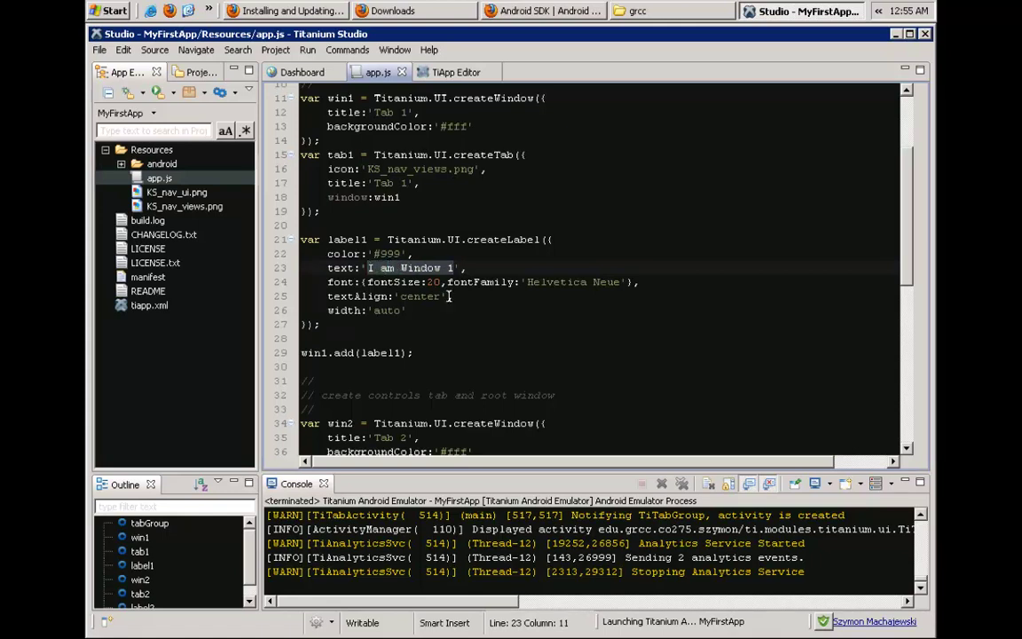
pyautogui.moveTo(586, 621)
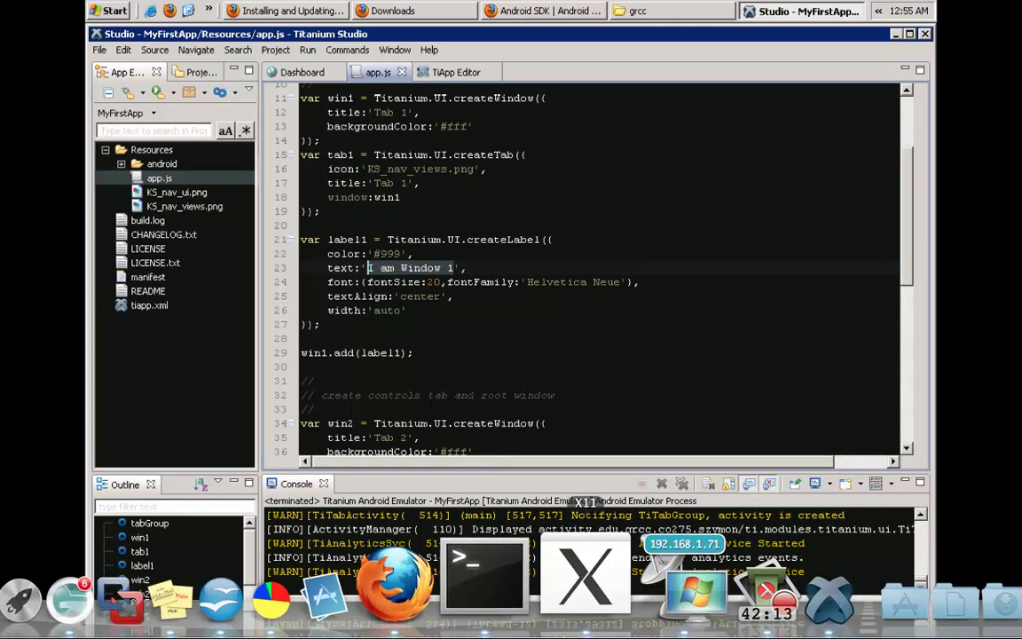
pyautogui.click(683, 601)
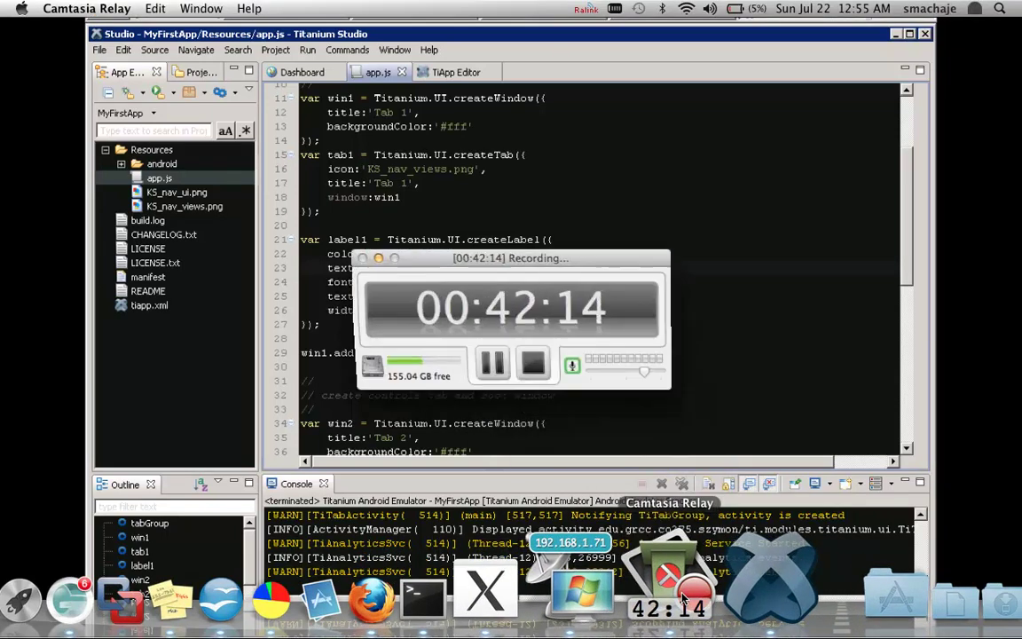